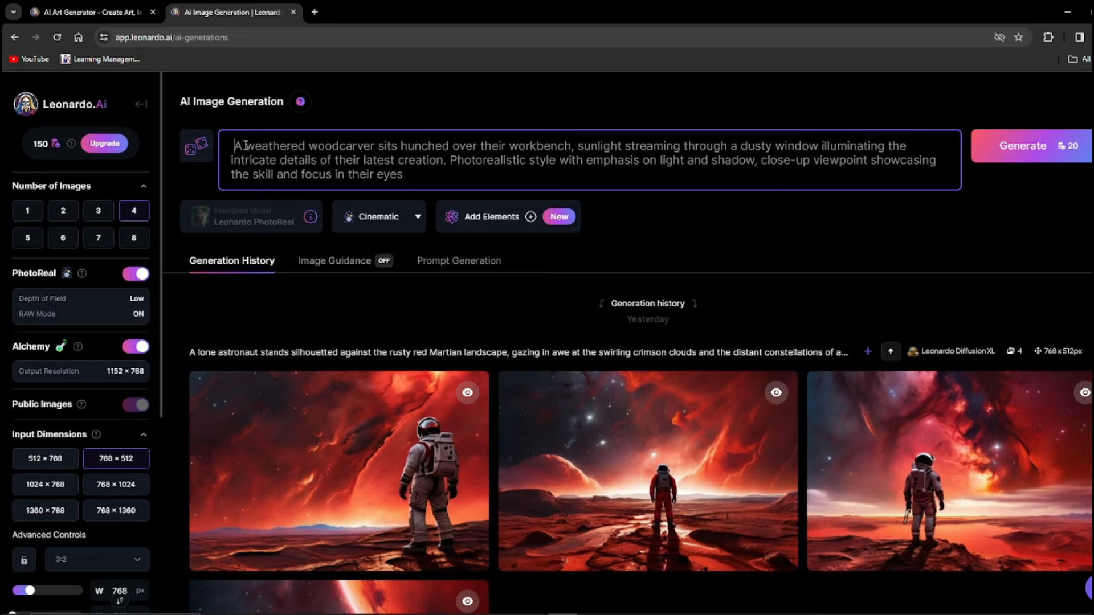
Step: Generate four 768 × 512 PhotoReal images in the Cinematic style from the weathered woodcarver prompt
left_click_drag(232, 174, 439, 177)
left_click(418, 216)
left_click(439, 251)
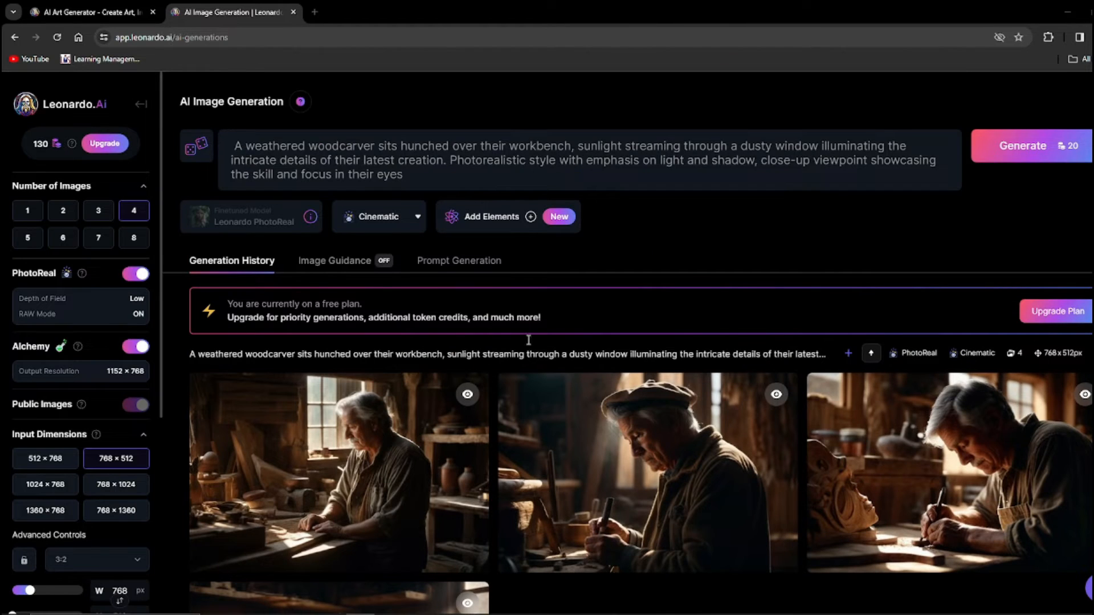
Step: Generate images from a new prompt about a ballerina in mid-air, her flowing dress swirling like petals in a hurricane, and browse the enlarged results
left_click(481, 156)
key("ctrl+a")
type("A ballerina in mid-air, her flowing dress swirling like petals in a hurricane as she catches the light in a stunning arabesque. Photorealistic style with emphasis on movement and elegance, low-angle viewpoint highlighting the grace and strength of the human form")
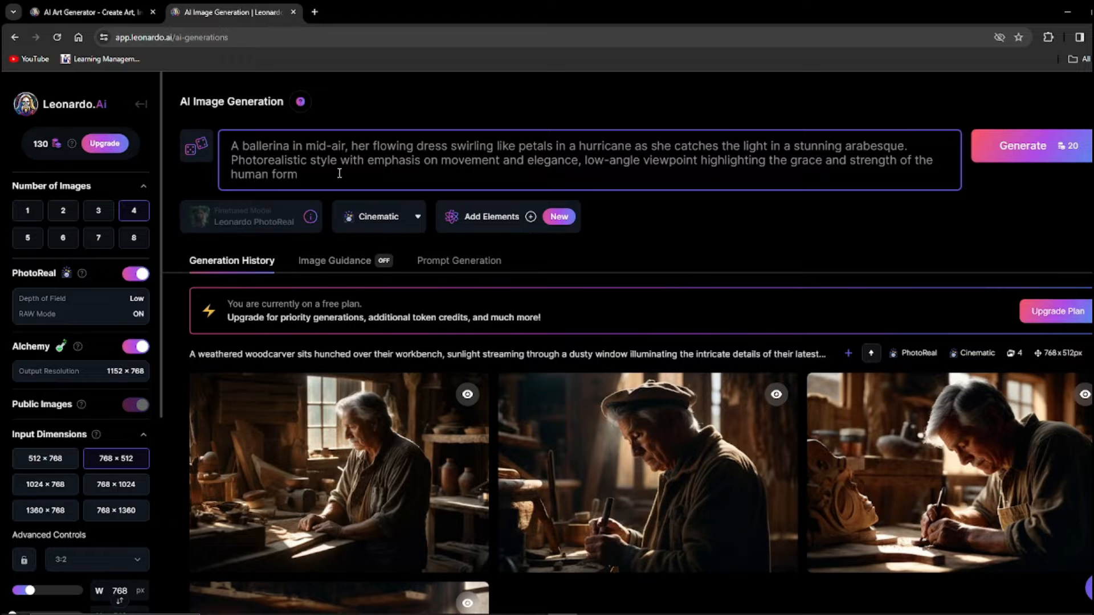
key("ctrl+Return")
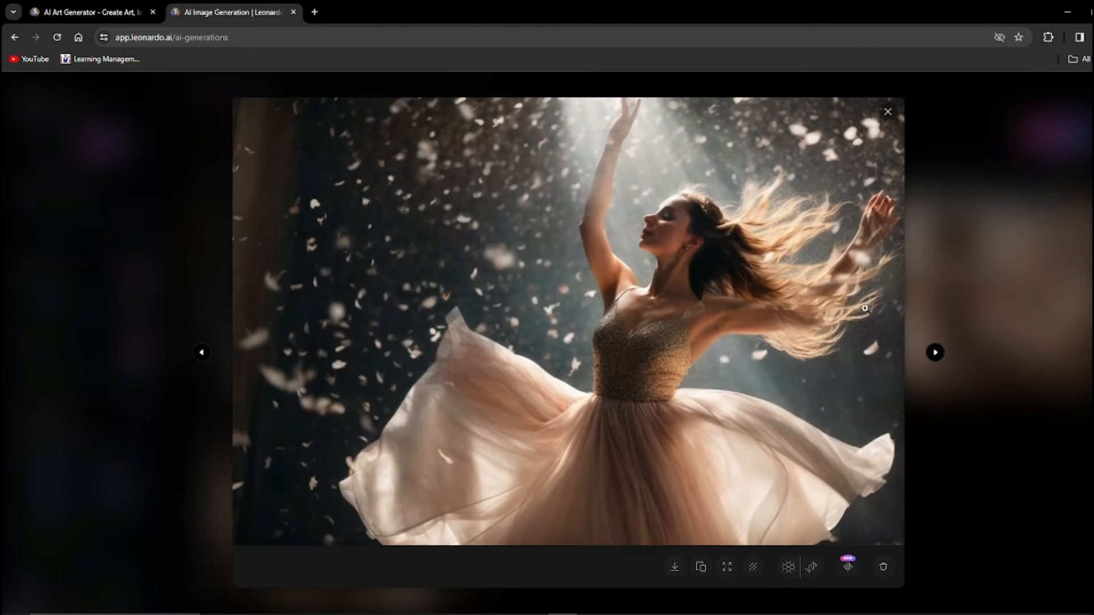
left_click(935, 353)
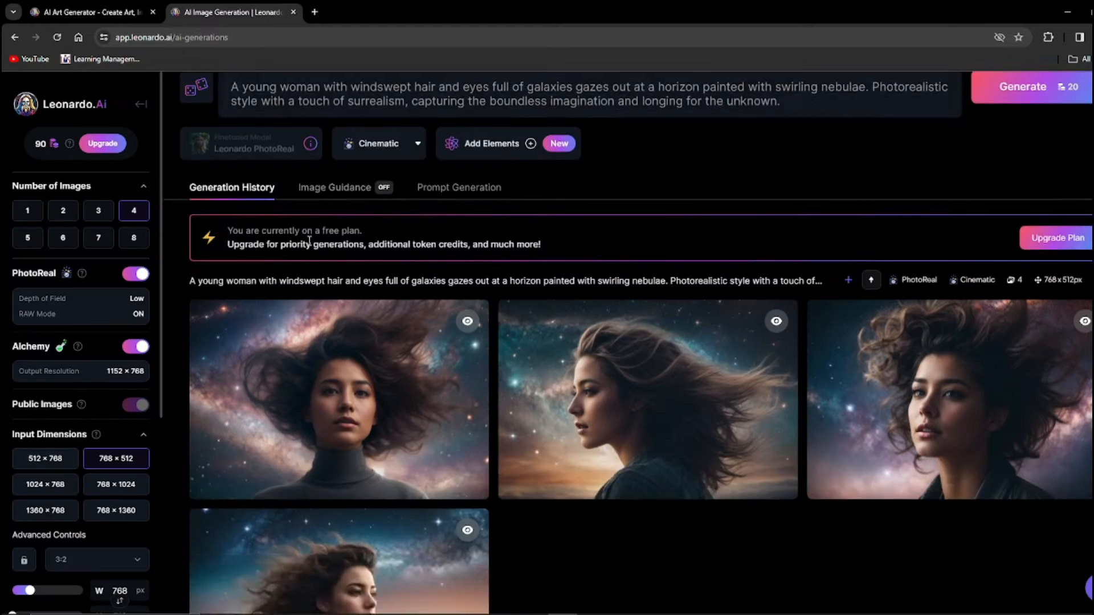
Step: Browse the enlarged images of overgrown towers floating above the clouds, and close the image viewer
scroll(627, 342, "up", 1)
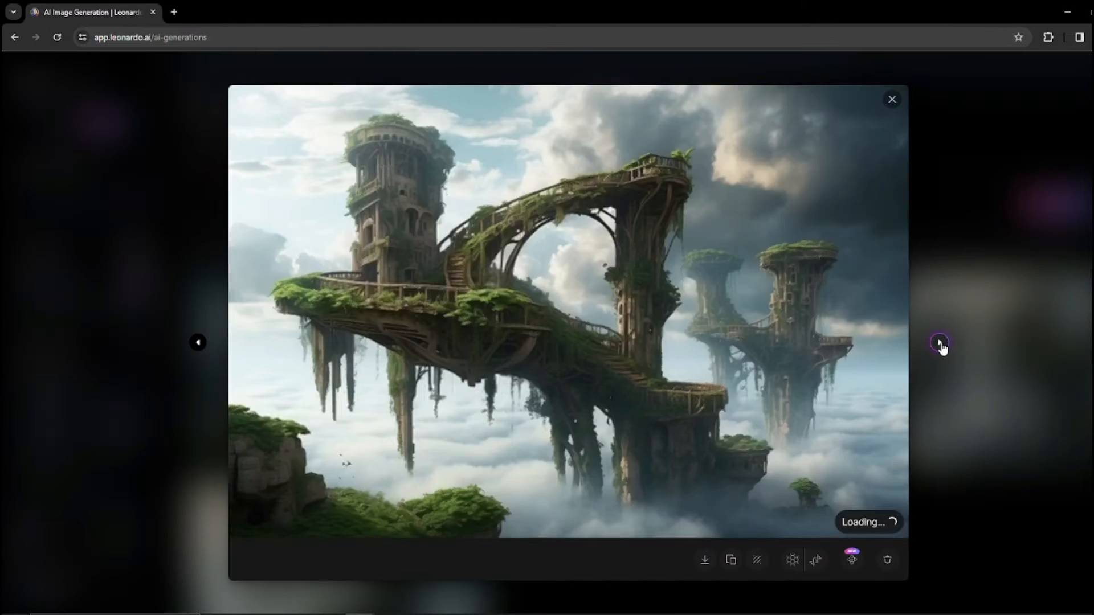
left_click(940, 343)
left_click(892, 100)
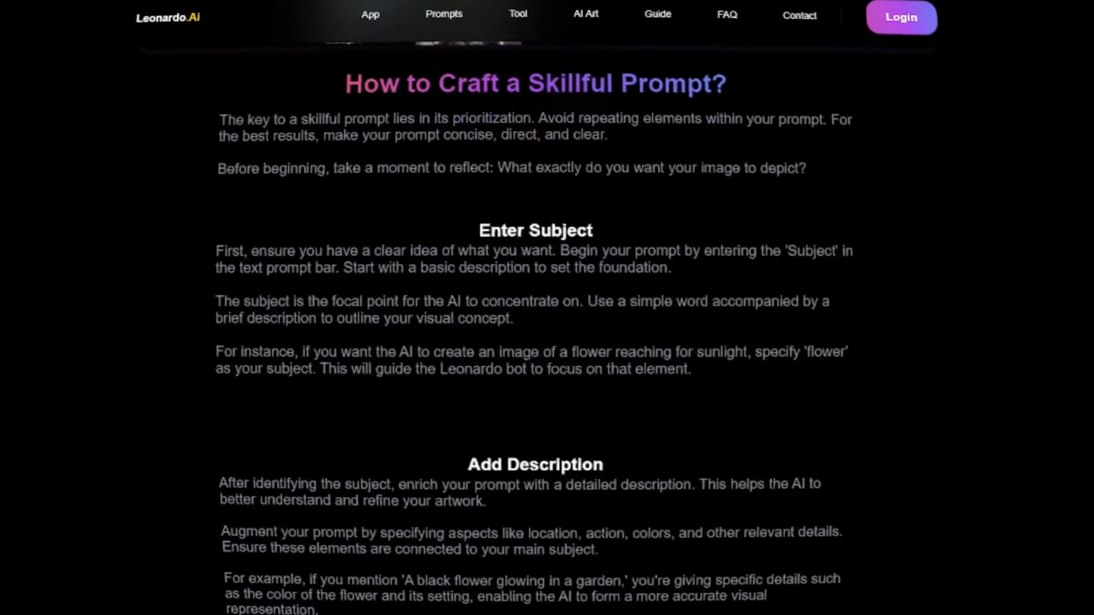
Step: Read through the guide on crafting a skillful prompt, from entering the subject to using negative prompts
scroll(534, 319, "down", 5)
scroll(534, 319, "down", 10)
scroll(534, 320, "down", 7)
scroll(534, 319, "down", 10)
scroll(533, 319, "down", 10)
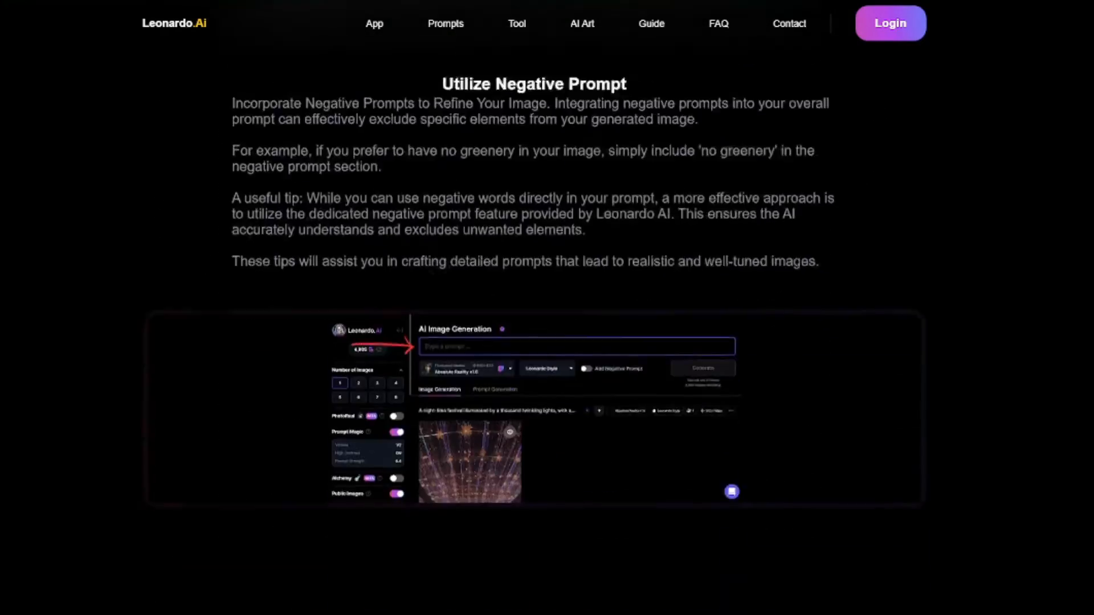
scroll(534, 319, "down", 3)
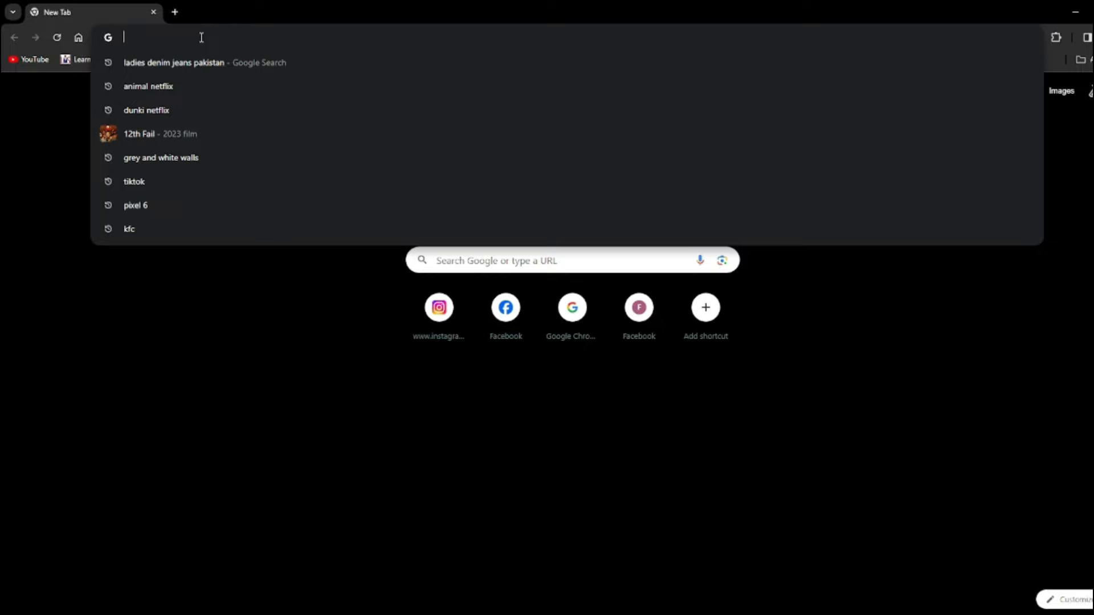
Step: Open the leonardo.ai website in the browser
type("leanor")
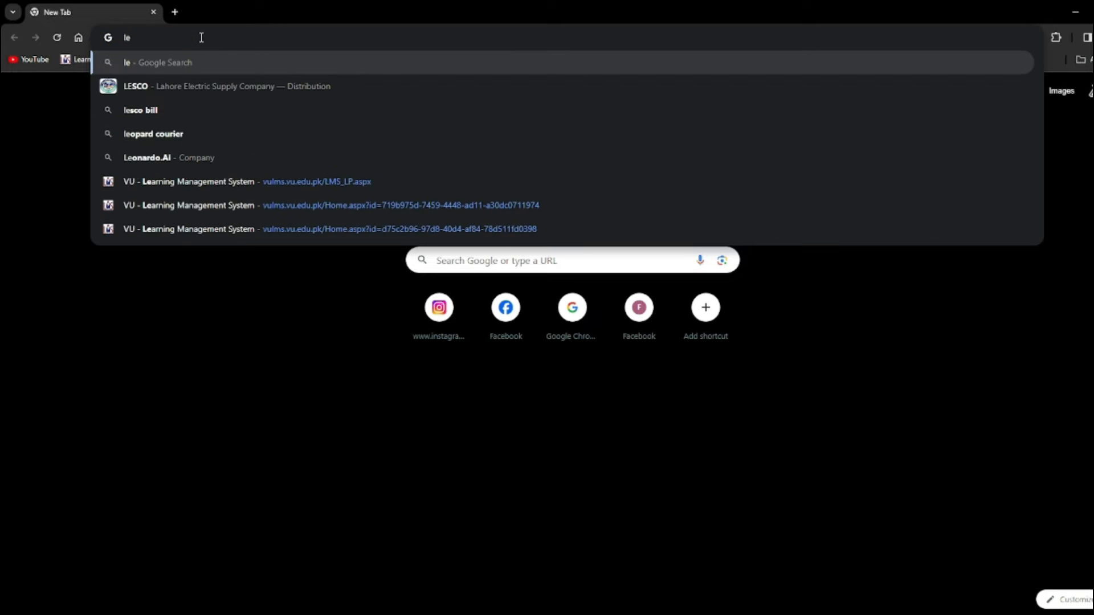
type("do.ai")
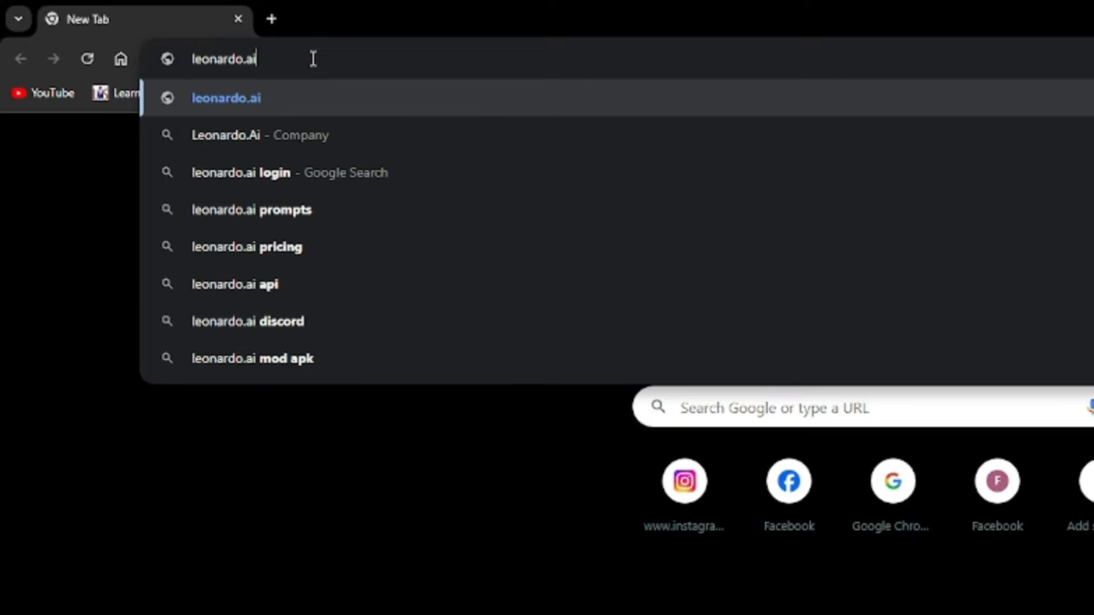
key("Return")
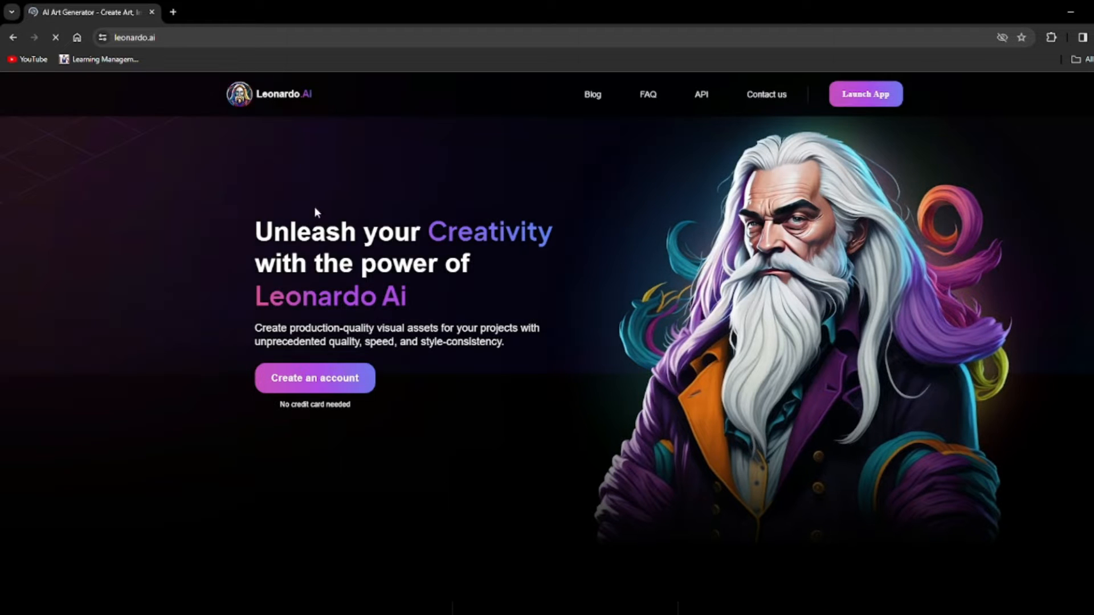
Step: Look over the Leonardo.Ai landing page headline and start creating an account
left_click_drag(254, 239, 504, 285)
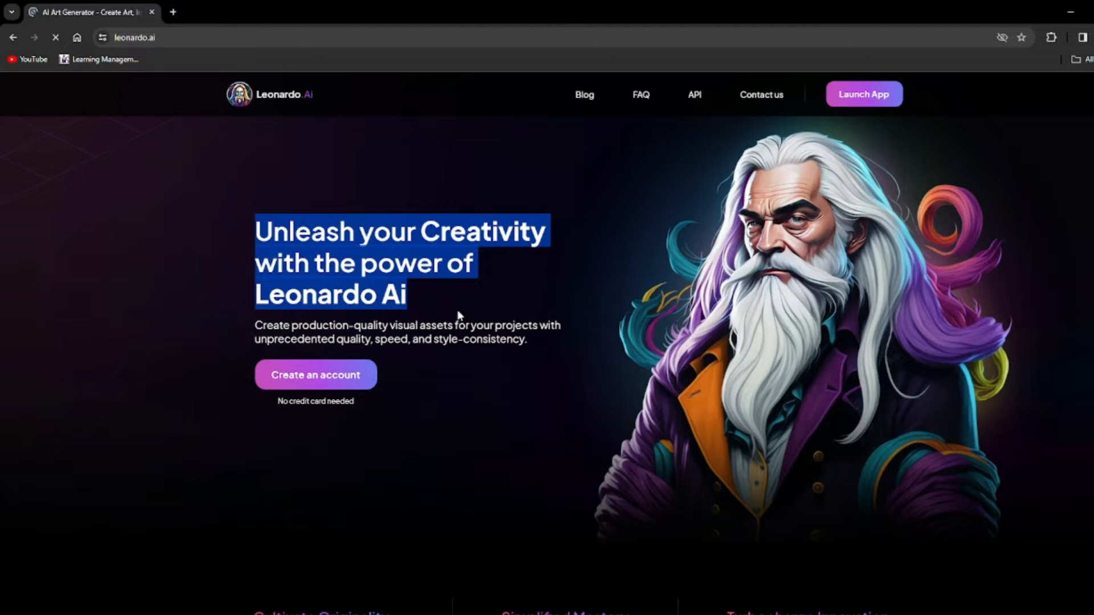
scroll(177, 298, "down", 2)
scroll(105, 303, "up", 2)
left_click(322, 384)
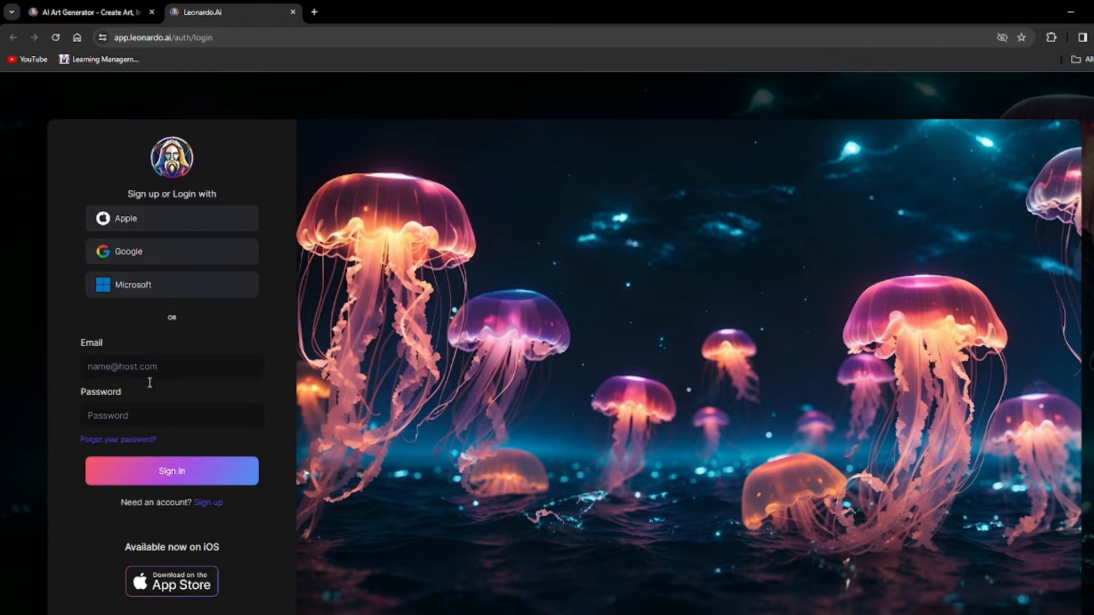
Step: Sign up with the existing Google account and enter a username in the Get started form
left_click(122, 257)
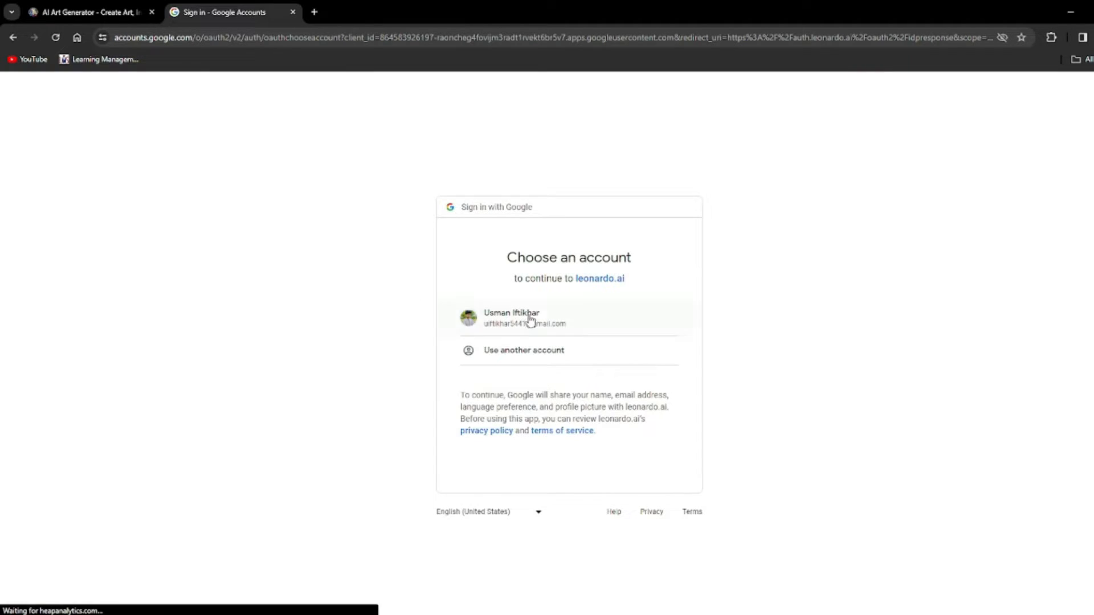
left_click(530, 319)
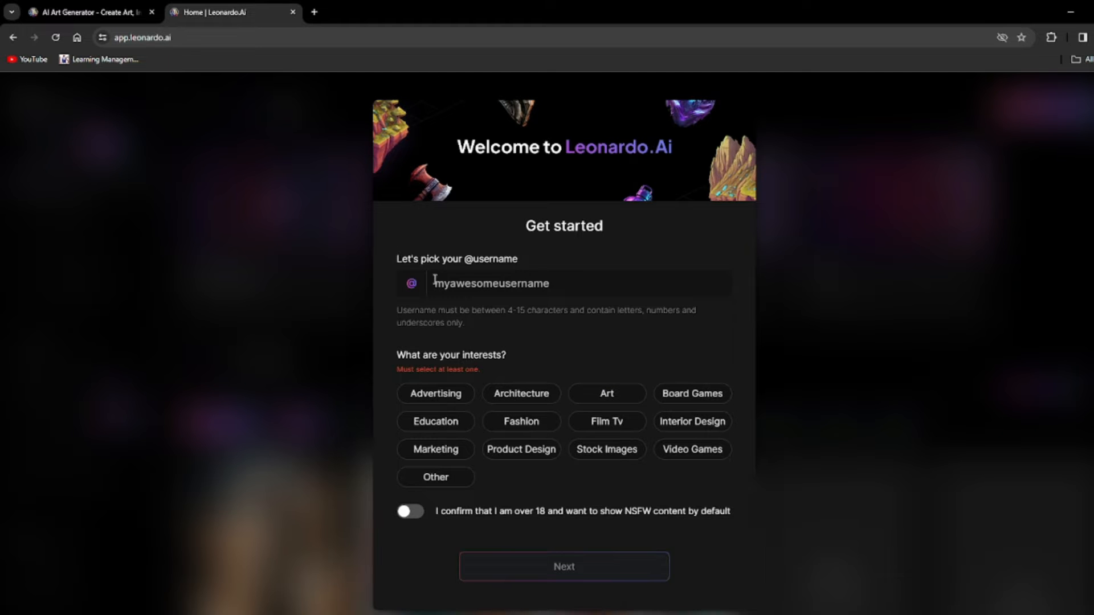
left_click(496, 284)
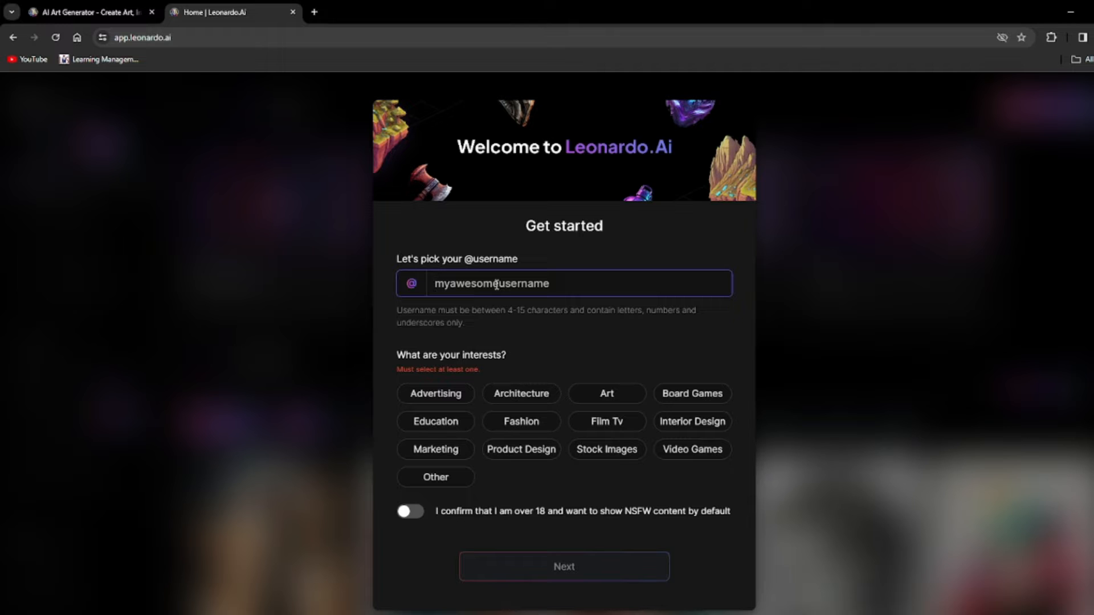
type("uiftikhar5441")
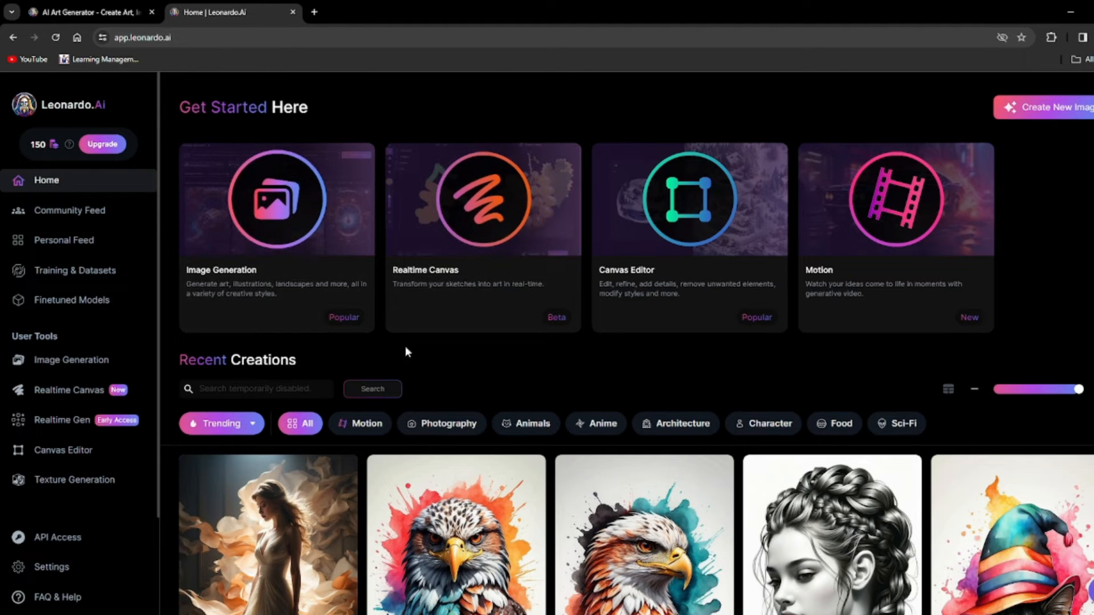
Step: Browse the trending images in the Recent Creations gallery and examine the prompts shown on them
scroll(376, 325, "down", 2)
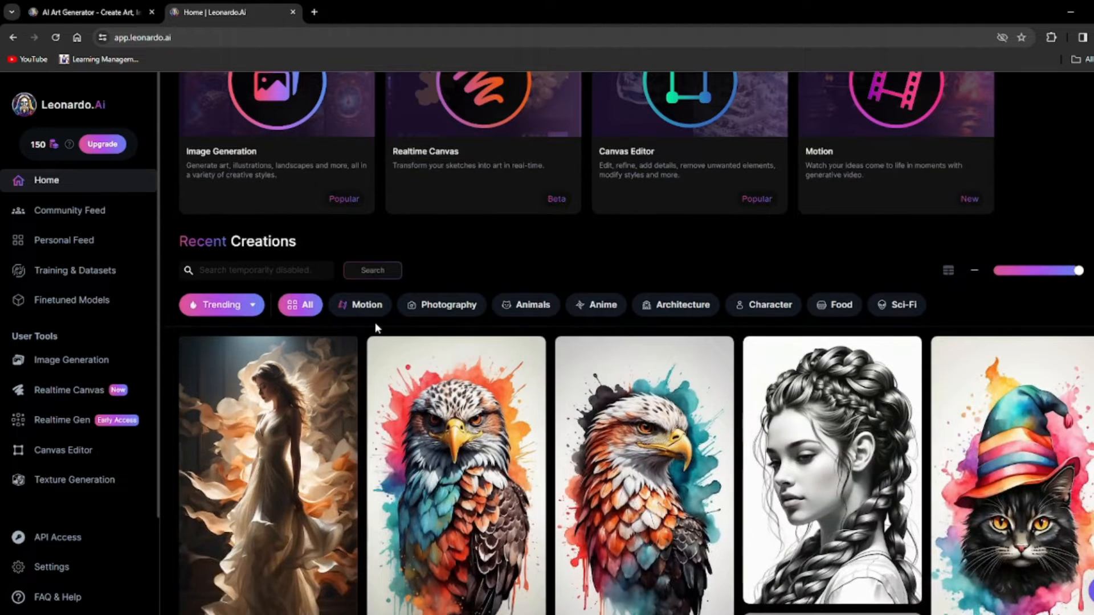
scroll(354, 326, "down", 2)
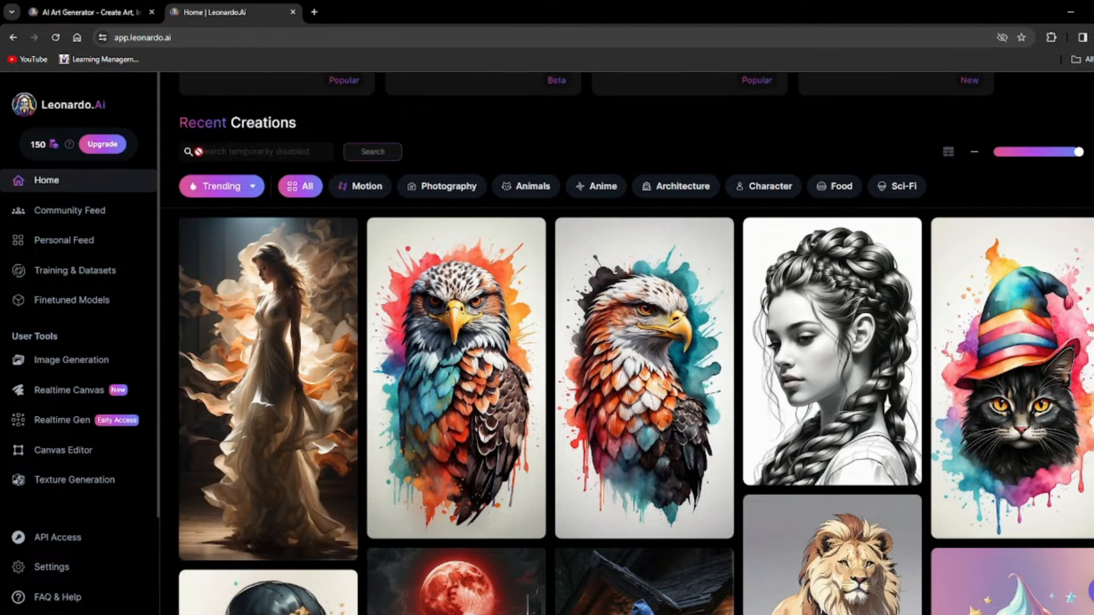
left_click_drag(175, 127, 295, 121)
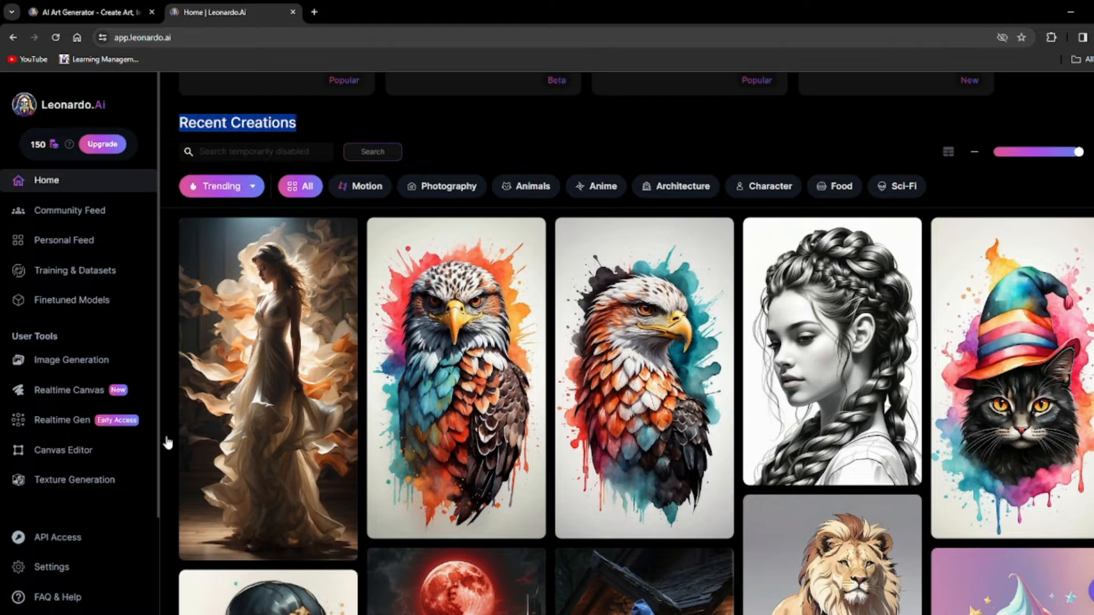
mouse_move(248, 343)
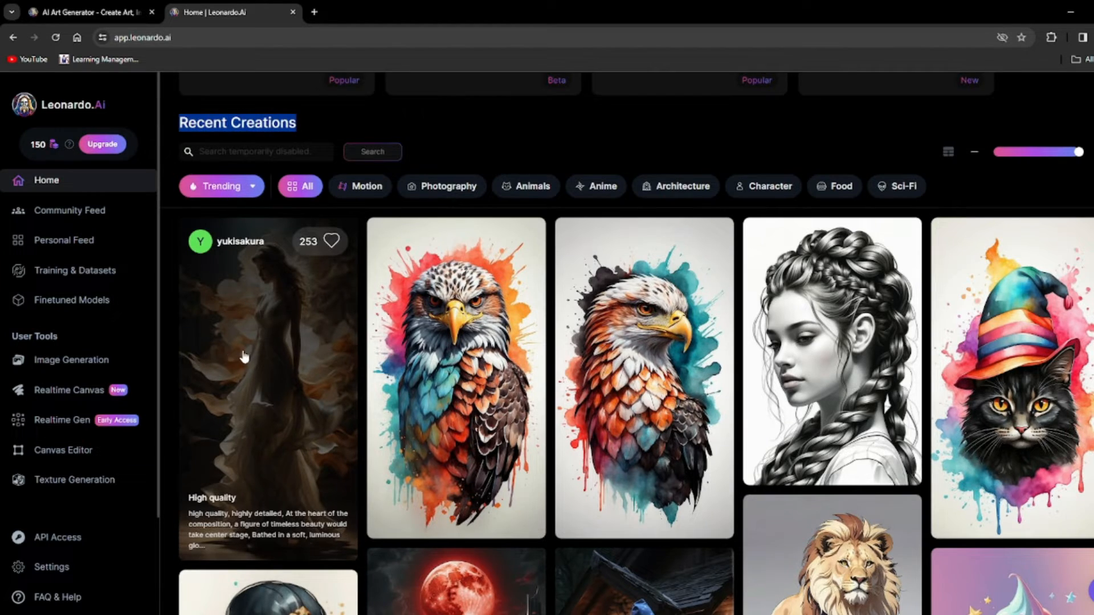
scroll(234, 358, "down", 8)
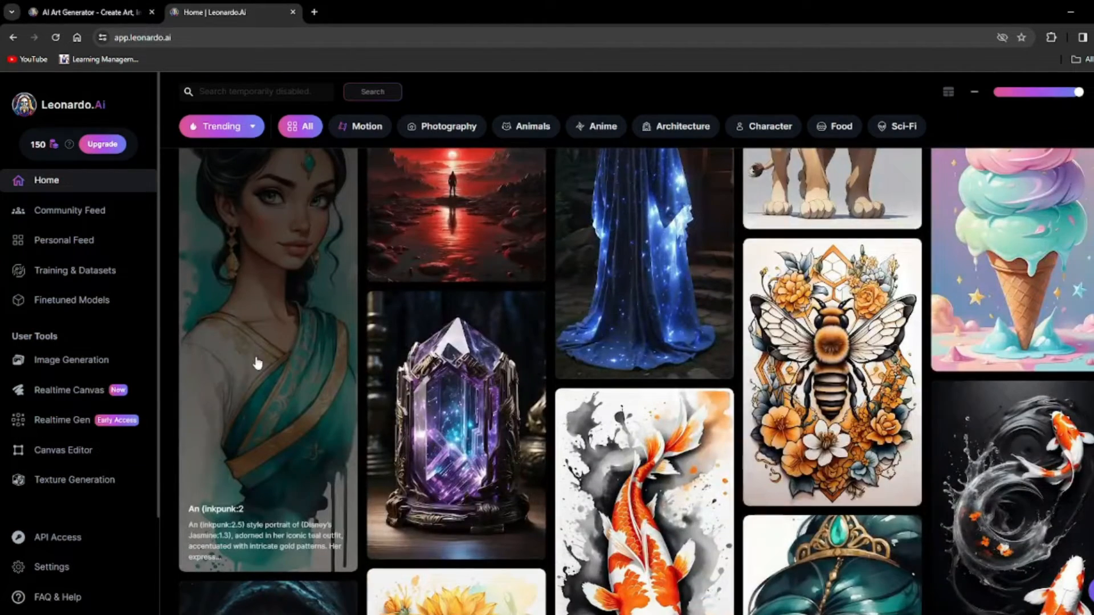
scroll(272, 363, "up", 8)
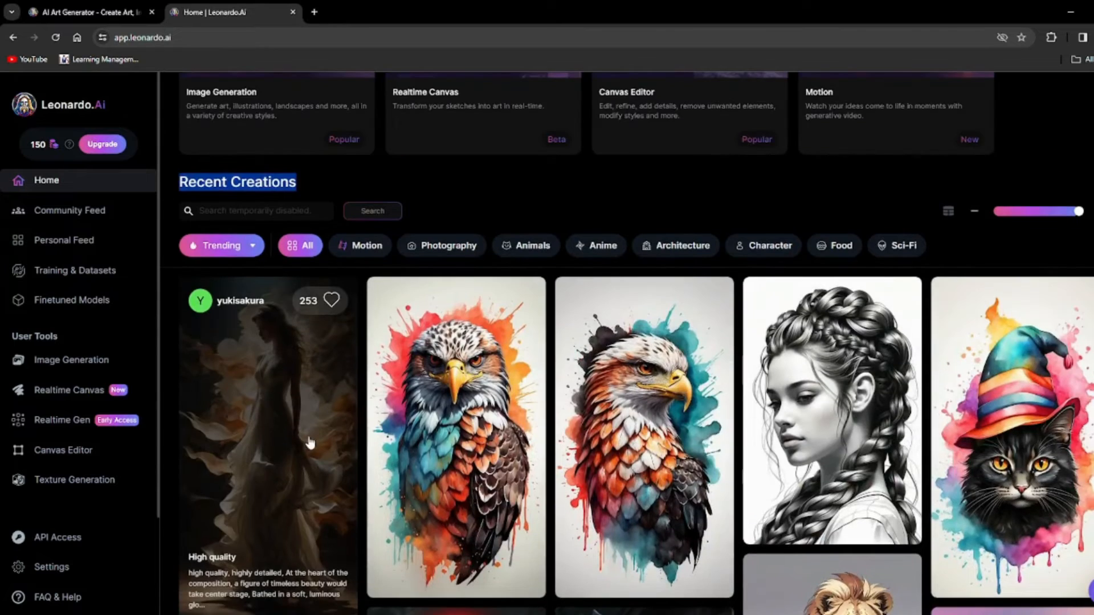
scroll(309, 443, "down", 2)
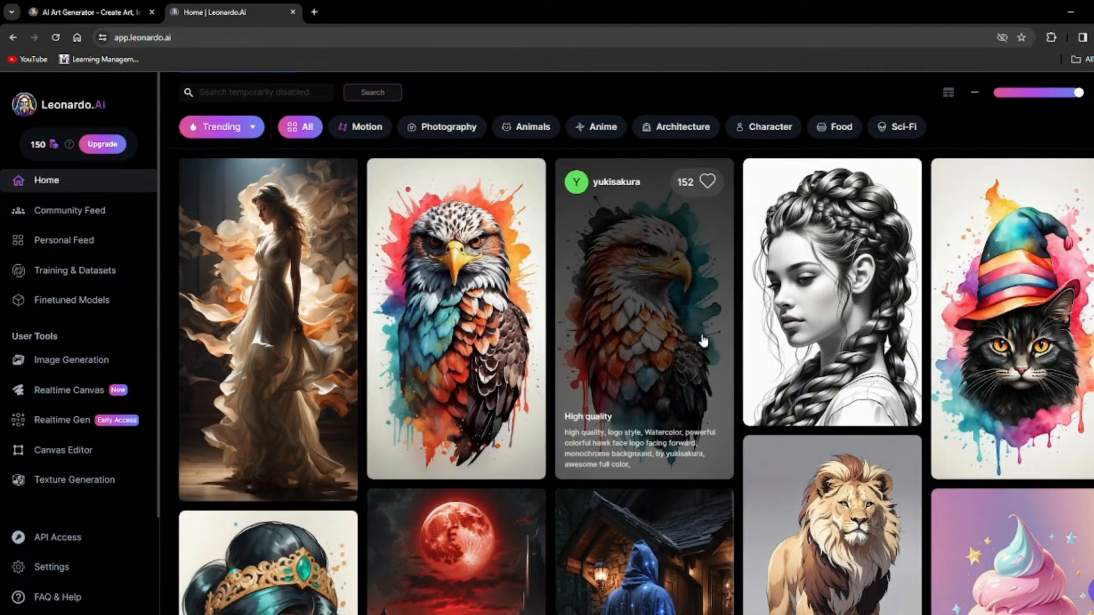
scroll(915, 353, "down", 4)
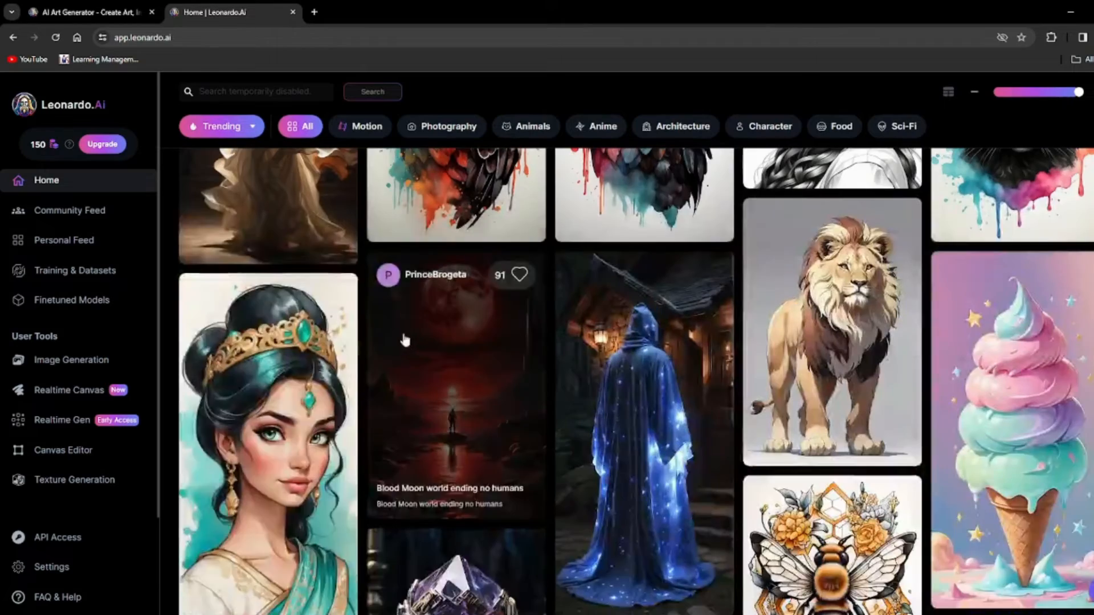
scroll(365, 410, "down", 5)
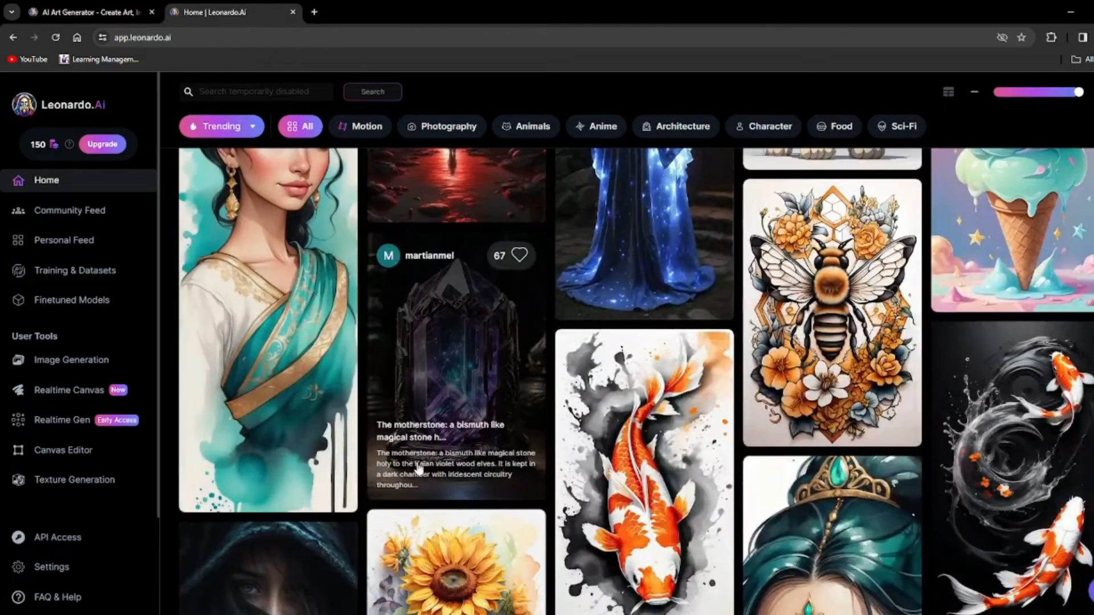
scroll(467, 422, "up", 1)
scroll(475, 432, "down", 2)
scroll(296, 451, "down", 5)
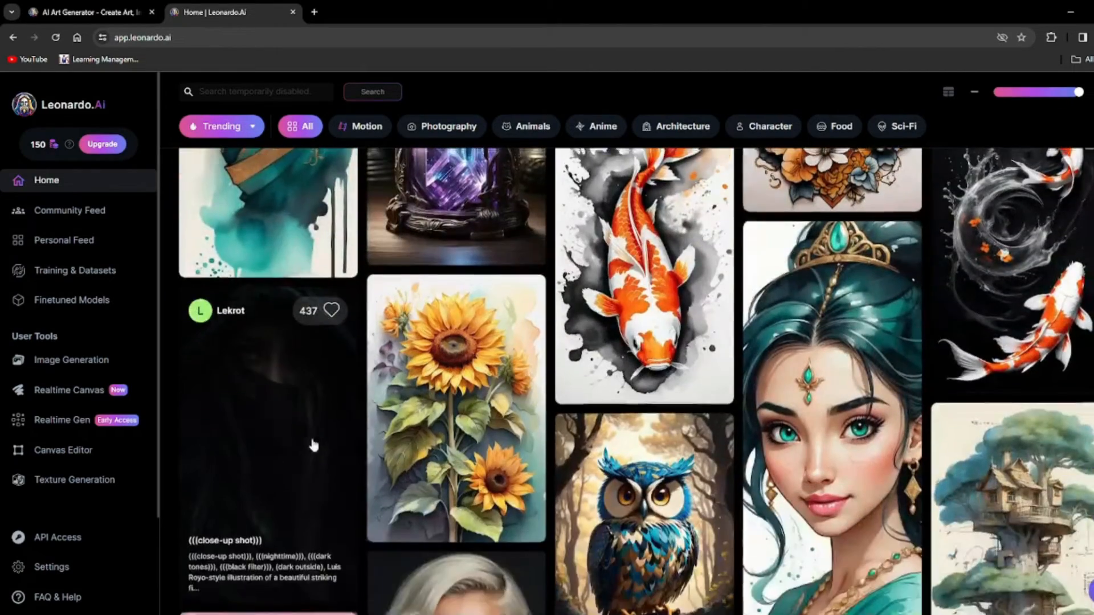
scroll(273, 413, "down", 3)
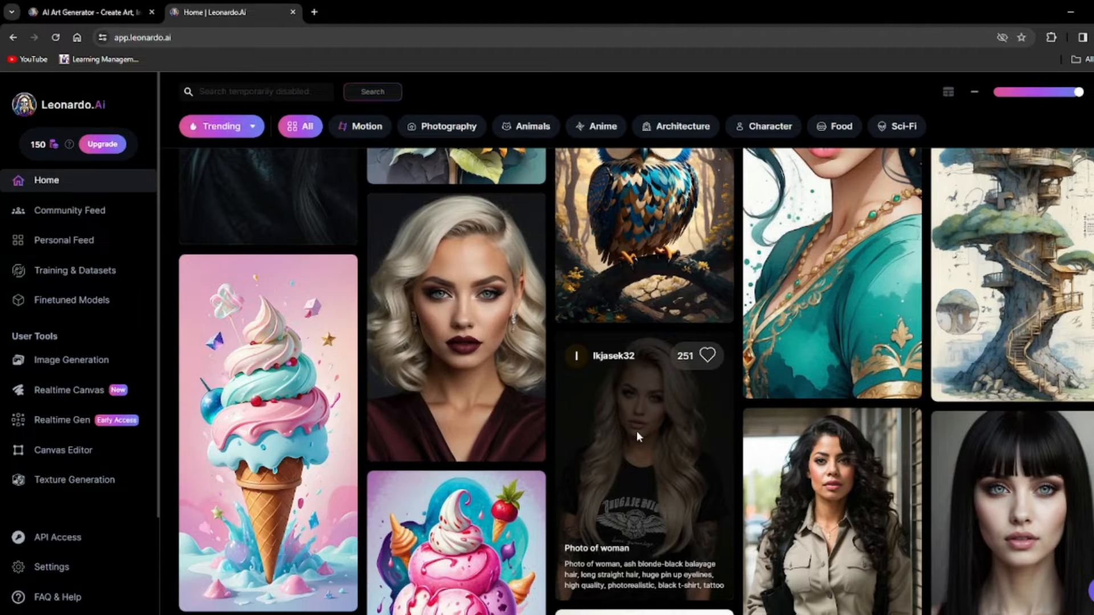
Step: Inspect the prompt details of the long-haired blonde woman in a black T-shirt image, and close its details
left_click(636, 435)
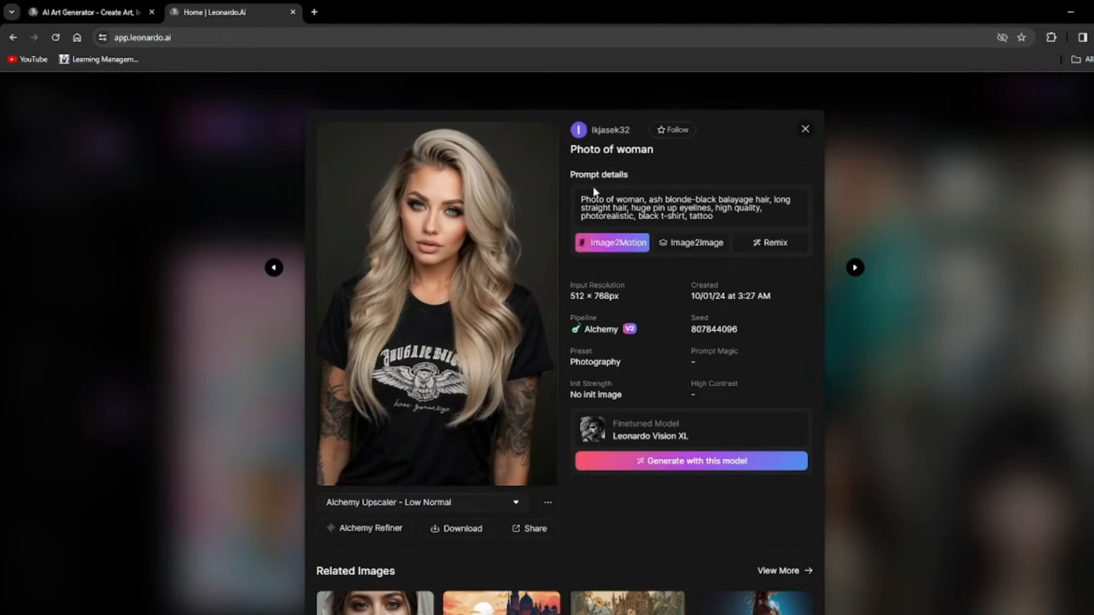
left_click_drag(583, 196, 826, 249)
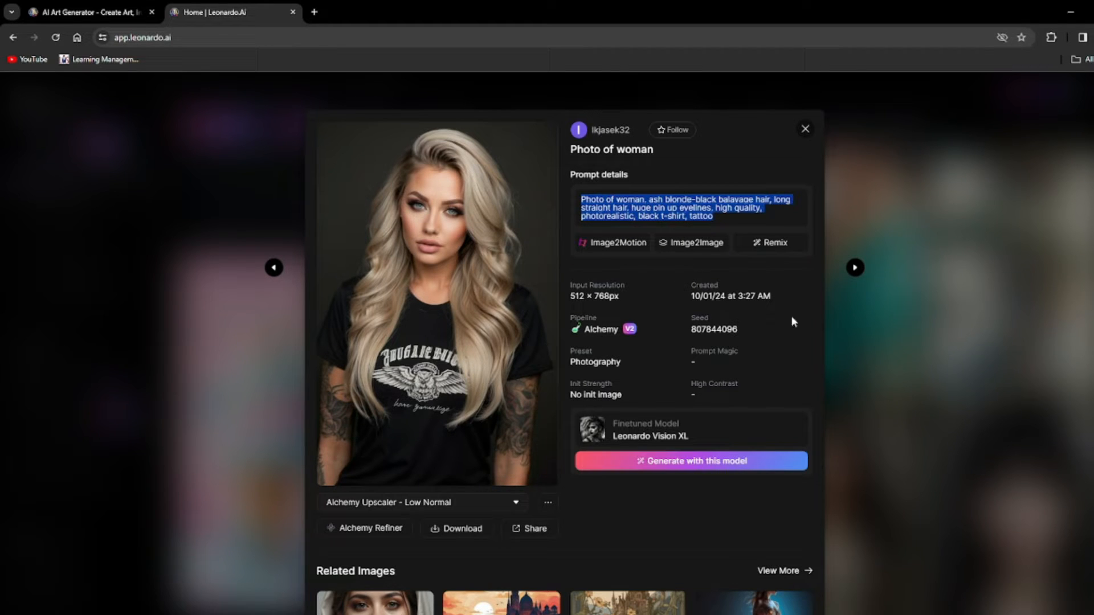
left_click(805, 130)
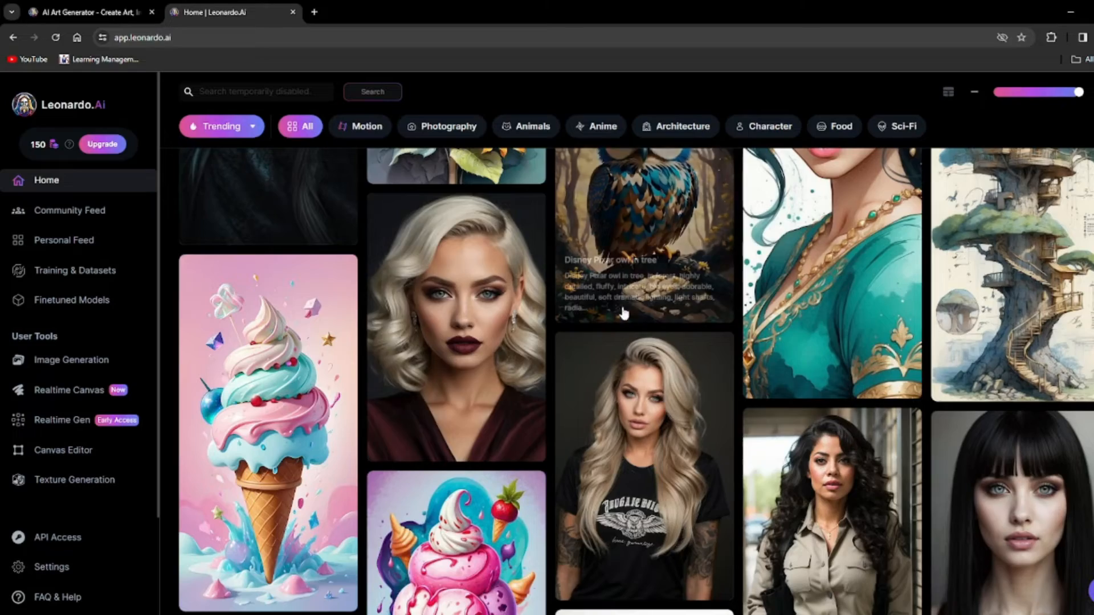
Step: Examine more community images and their prompts further down the Recent Creations gallery
scroll(464, 391, "down", 7)
scroll(464, 391, "down", 10)
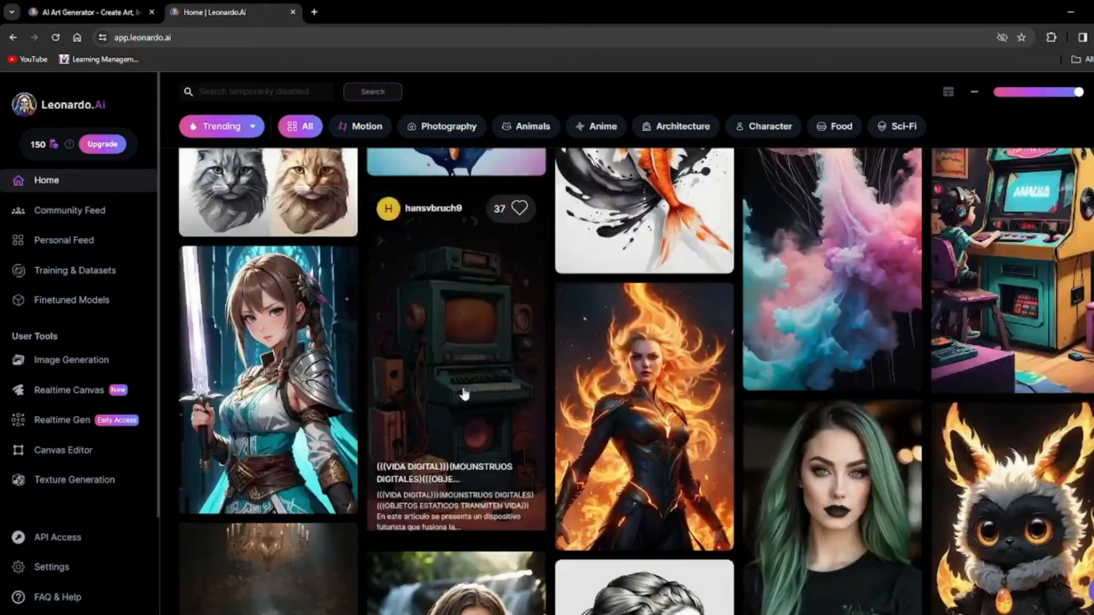
scroll(464, 393, "up", 5)
scroll(307, 370, "down", 7)
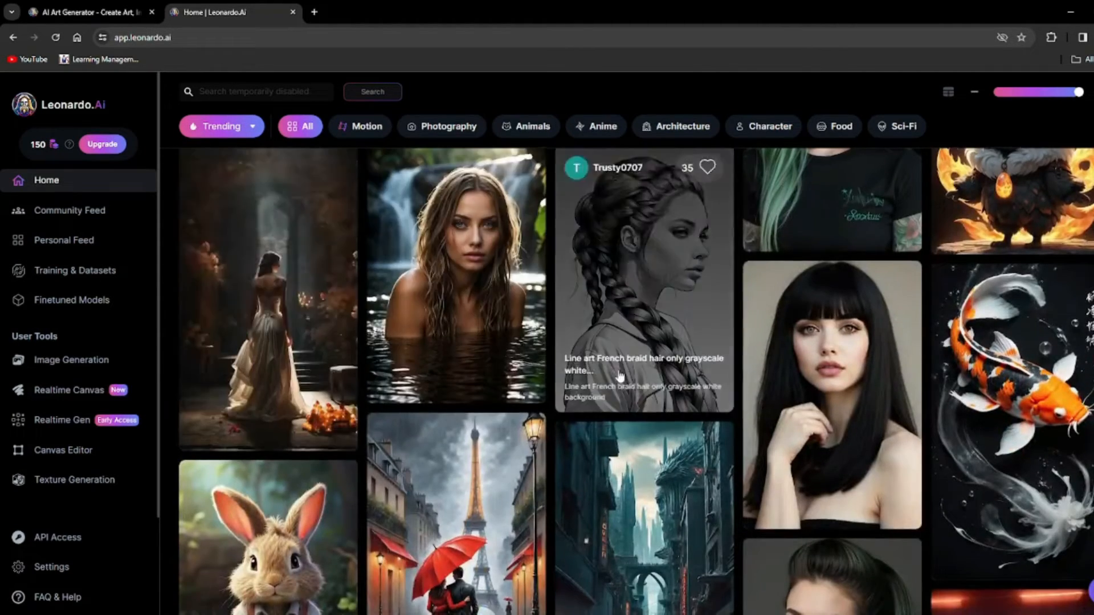
scroll(603, 360, "down", 5)
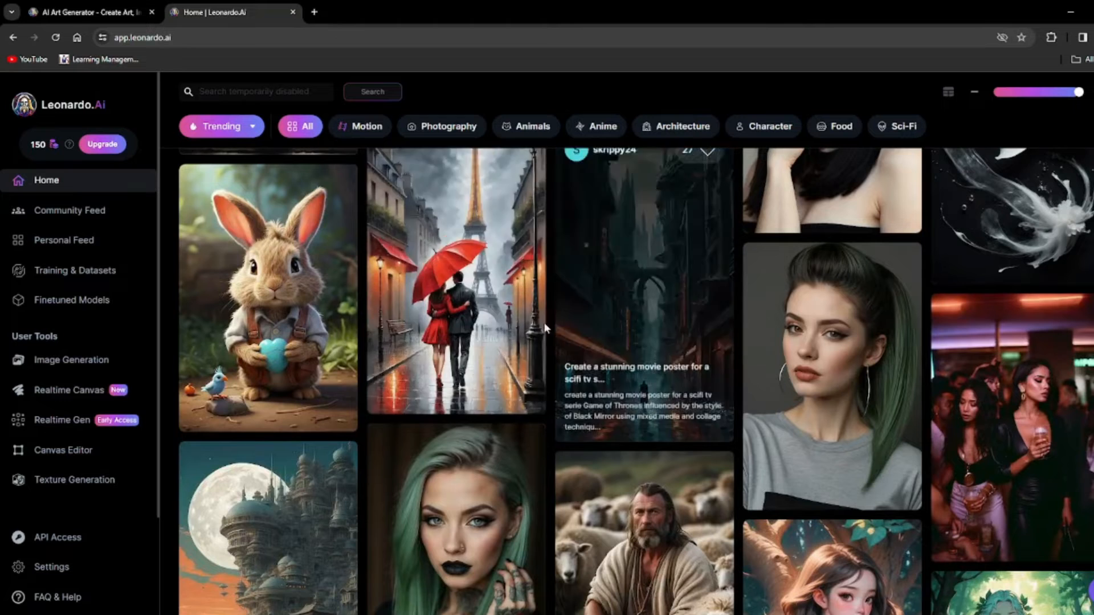
scroll(537, 342, "down", 5)
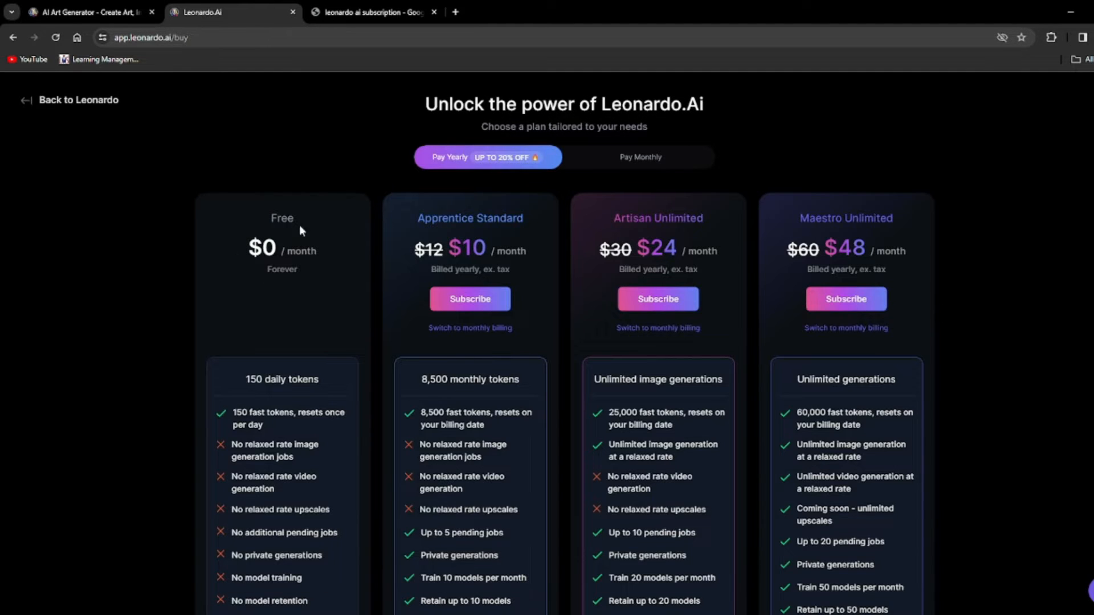
Step: Examine the Free plan's daily tokens and the Apprentice Standard plan's billing, tokens and feature list on the pricing page
scroll(260, 230, "down", 2)
scroll(285, 222, "up", 1)
scroll(320, 344, "down", 1)
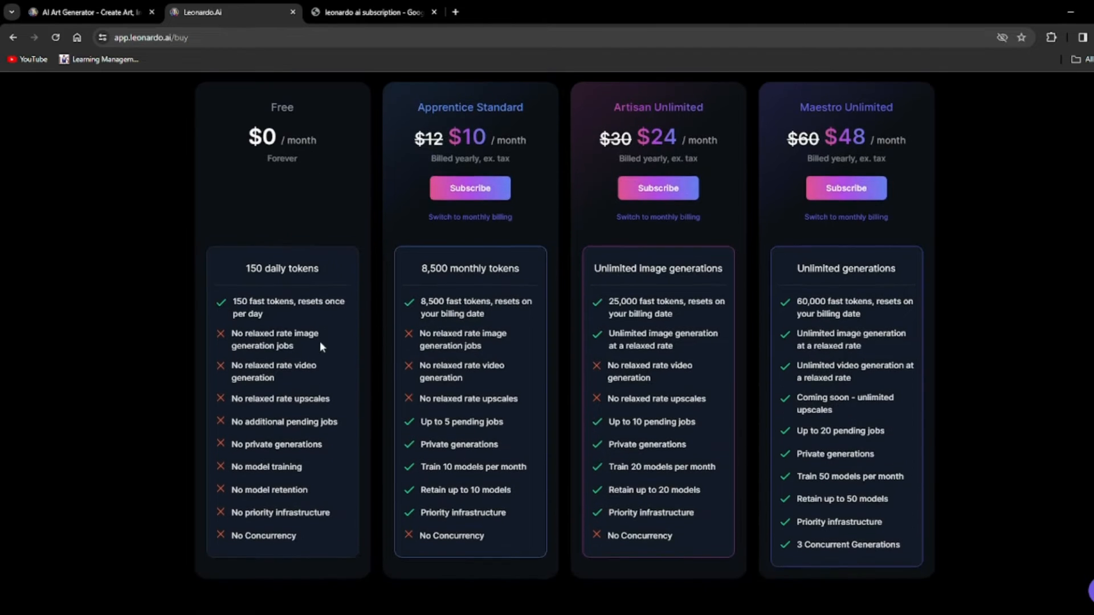
left_click_drag(249, 261, 313, 260)
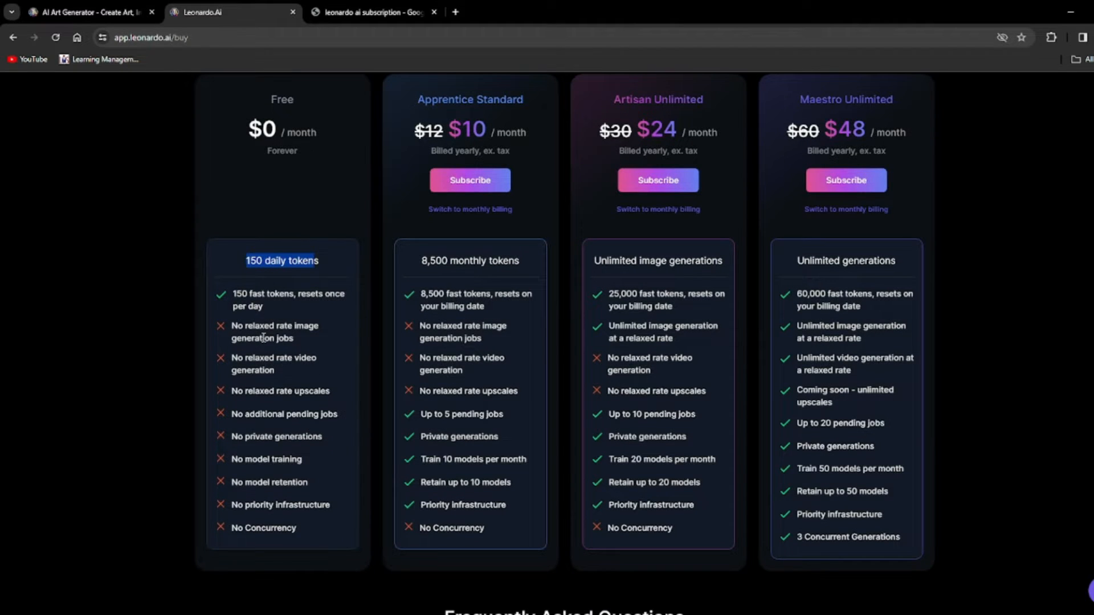
scroll(266, 326, "up", 1)
scroll(282, 314, "up", 1)
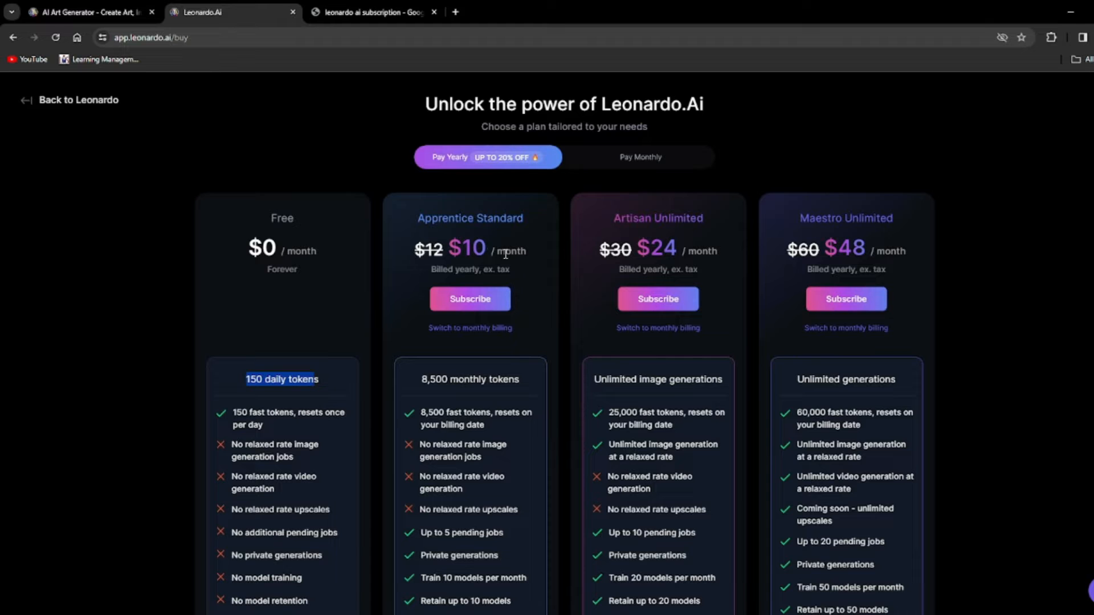
left_click_drag(437, 270, 533, 274)
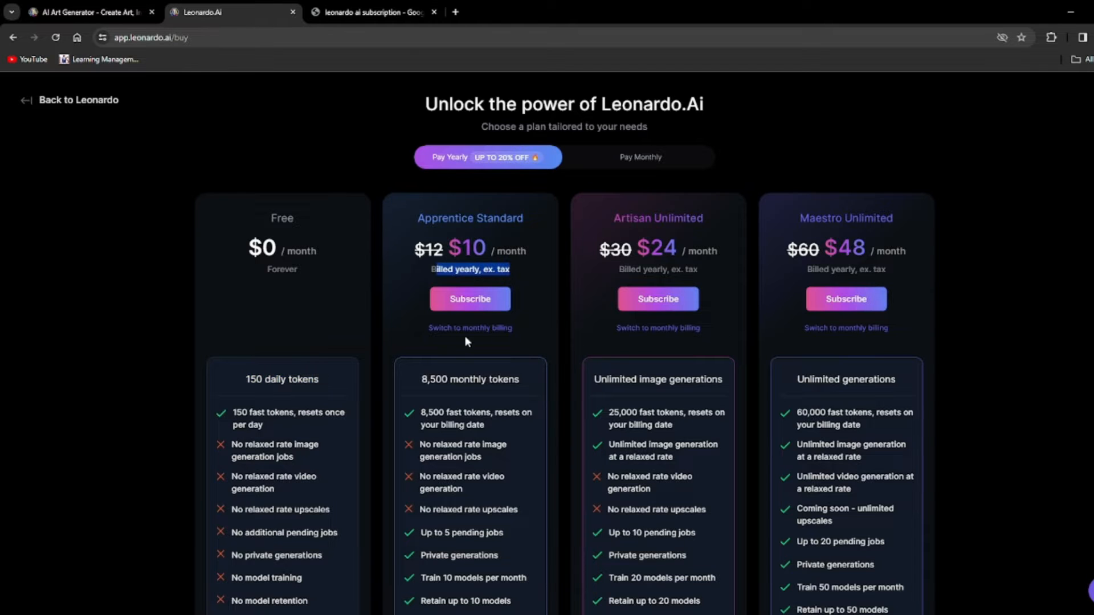
scroll(470, 405, "down", 1)
left_click_drag(422, 320, 529, 323)
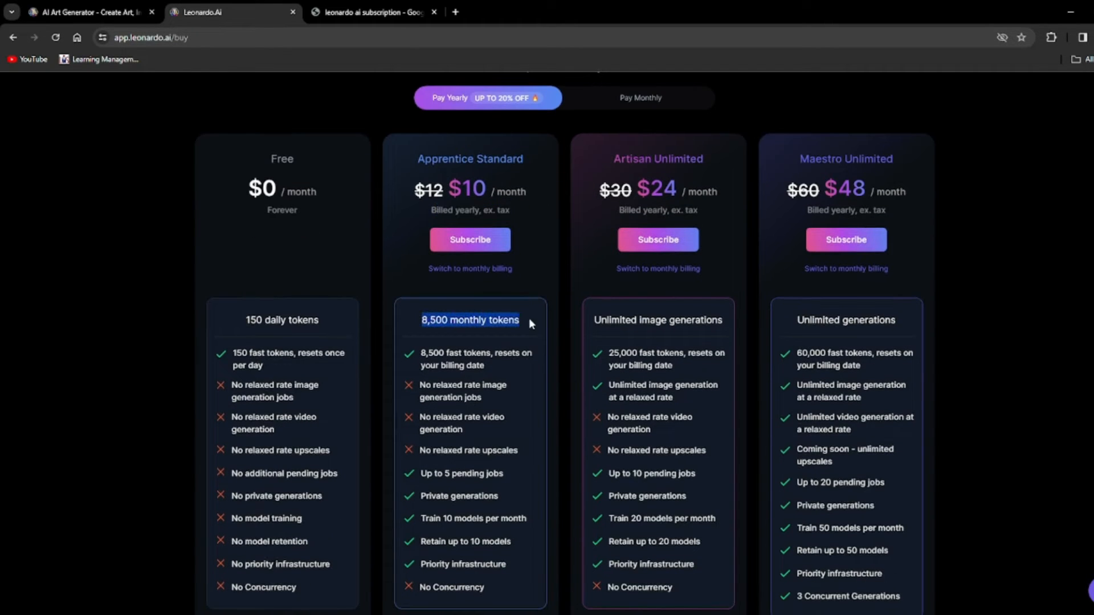
left_click_drag(422, 356, 493, 587)
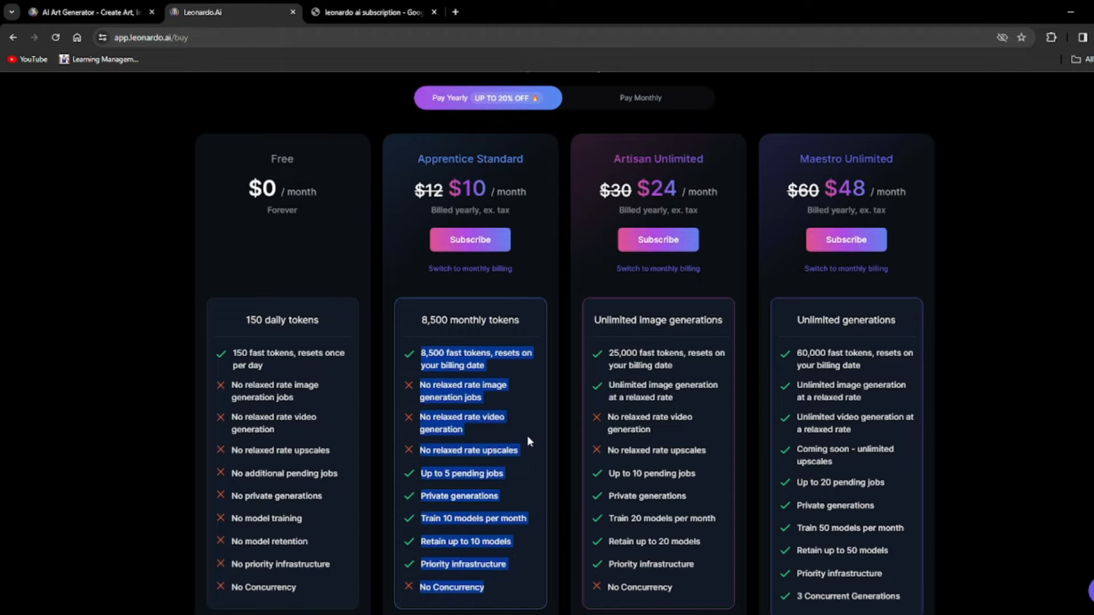
Step: Examine the Maestro Unlimited plan's feature list, and look over the tools available from the home page
scroll(447, 401, "down", 2)
scroll(700, 164, "up", 2)
scroll(841, 401, "down", 1)
left_click_drag(804, 300, 917, 562)
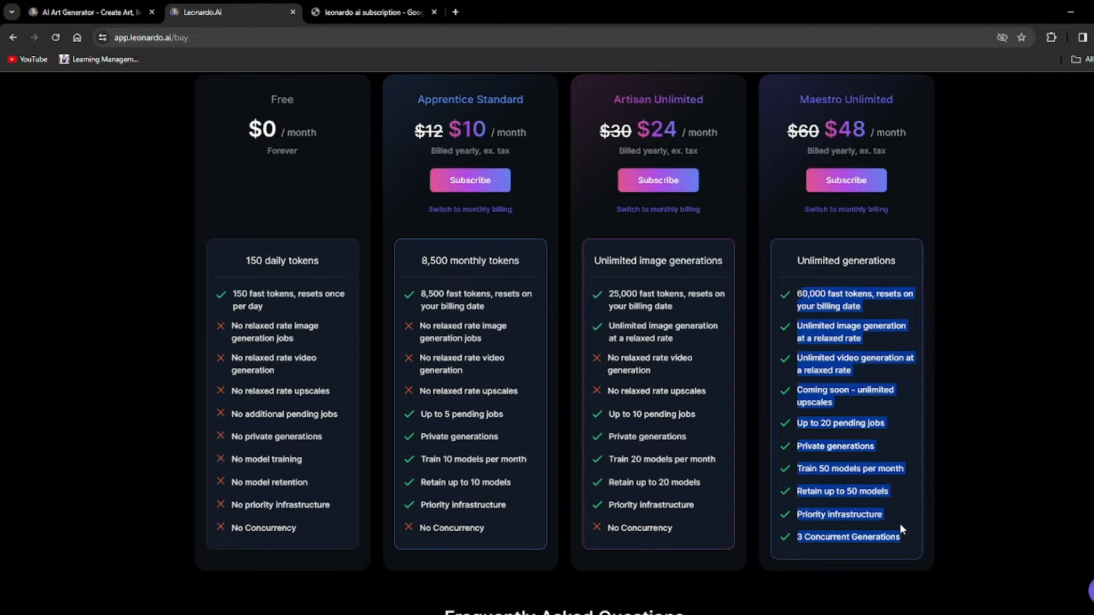
scroll(889, 516, "up", 3)
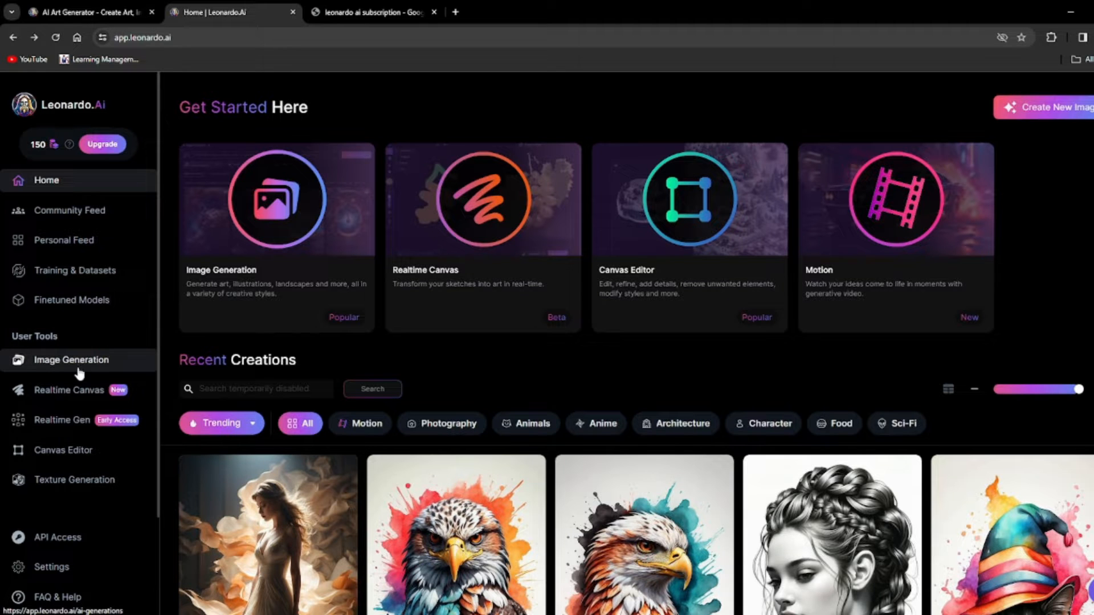
scroll(68, 368, "down", 2)
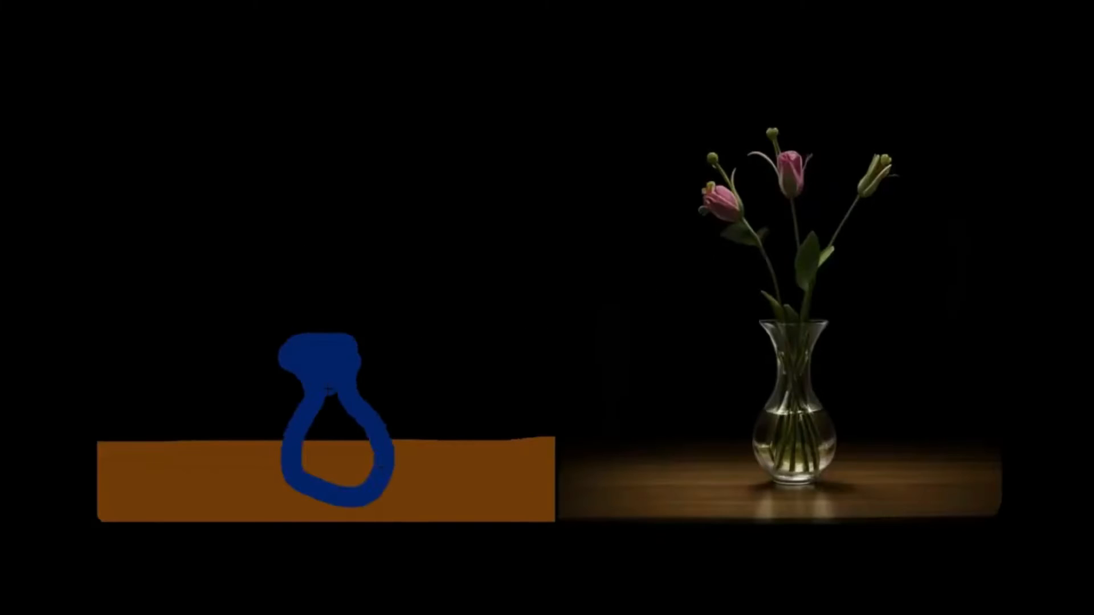
Step: Paint a blue vase on the brown table with green stems and pink and yellow round flowers
left_click(355, 299)
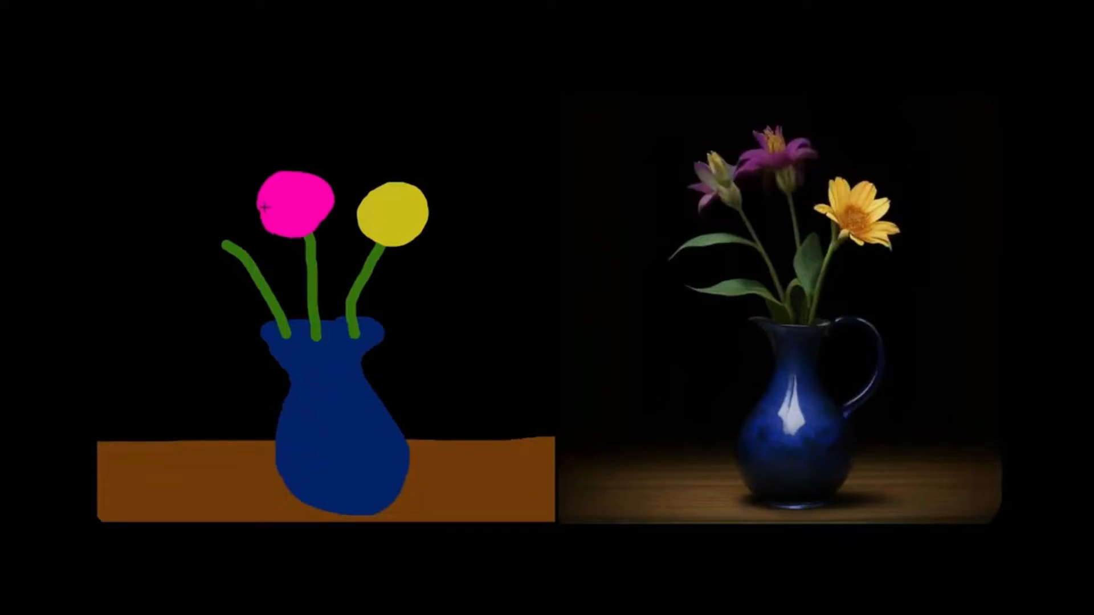
left_click(315, 171)
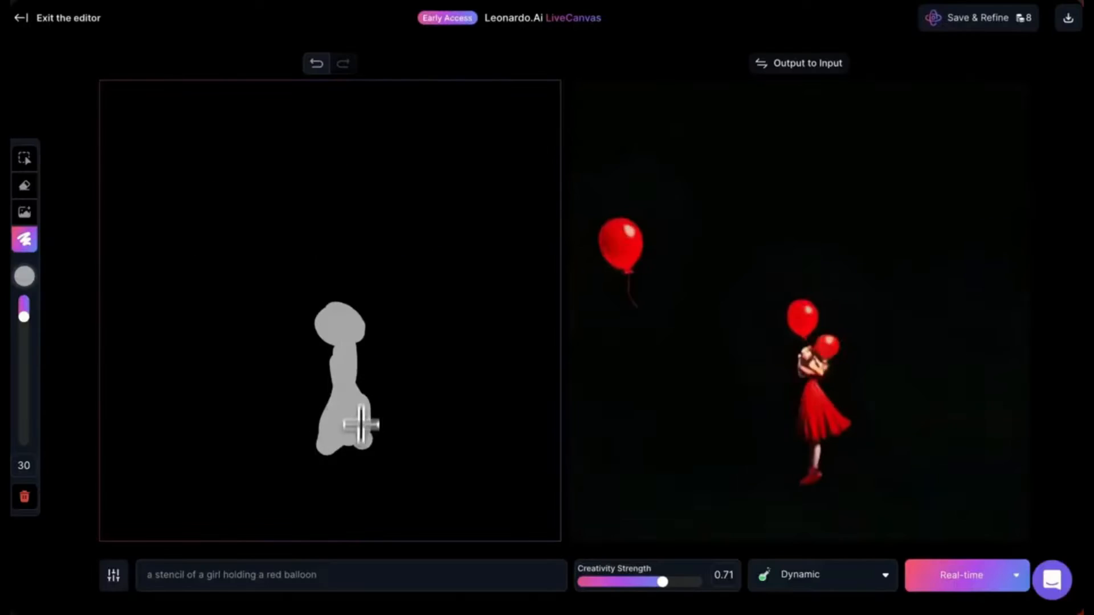
Step: Add a small stroke beside the grey girl figure, select the area around it, and move it down to the figure
left_click_drag(436, 277, 450, 269)
left_click(25, 160)
left_click_drag(362, 203, 501, 311)
mouse_move(455, 284)
left_mouse_down()
mouse_move(359, 220)
mouse_move(285, 247)
mouse_move(230, 367)
mouse_move(311, 387)
left_mouse_up()
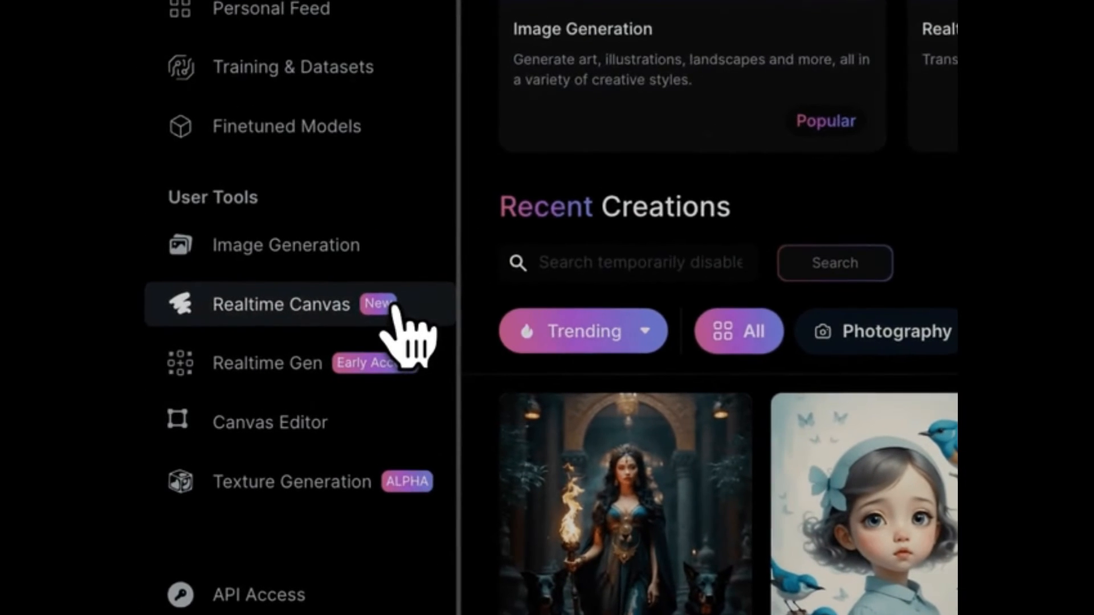
Step: Open Realtime Canvas and enter the prompt "cyberpunk rockabilly, neon lit"
left_click(254, 338)
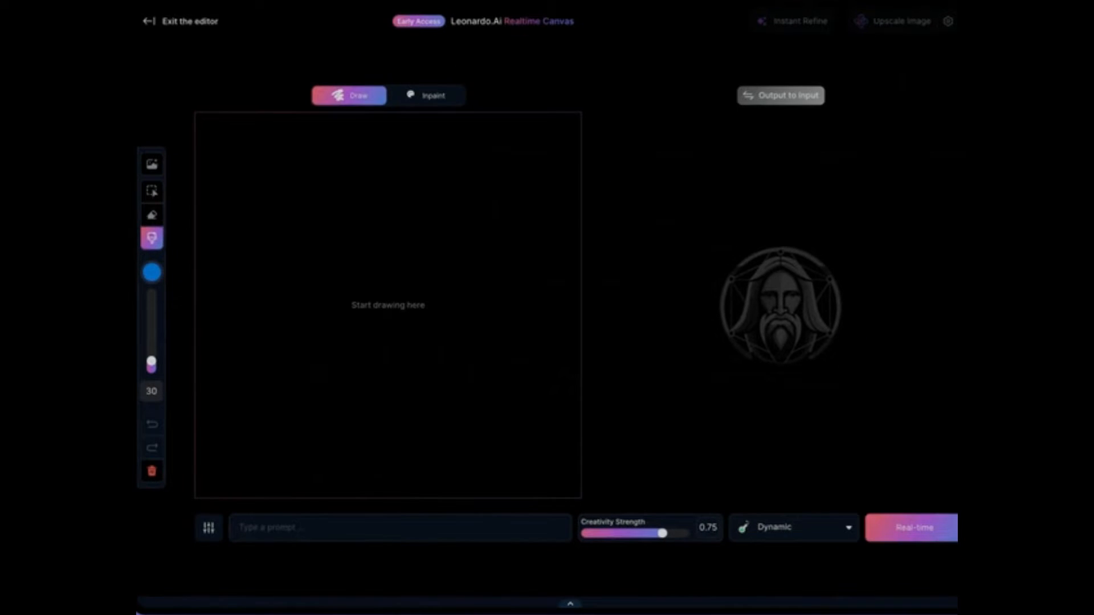
left_click(449, 528)
type("cyberpunk rockabilly, ")
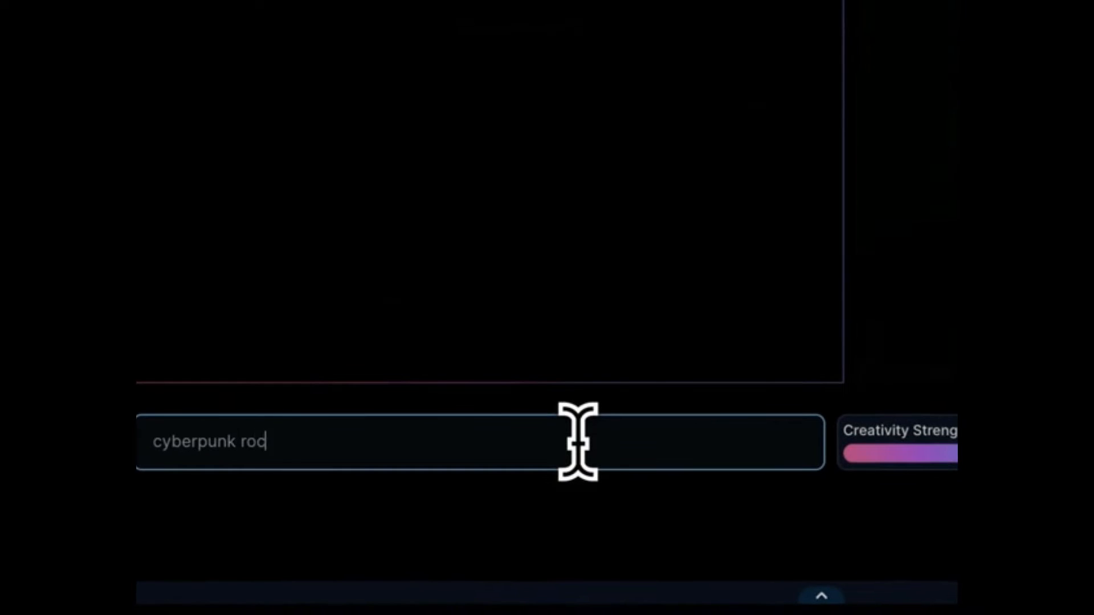
type("neon lit")
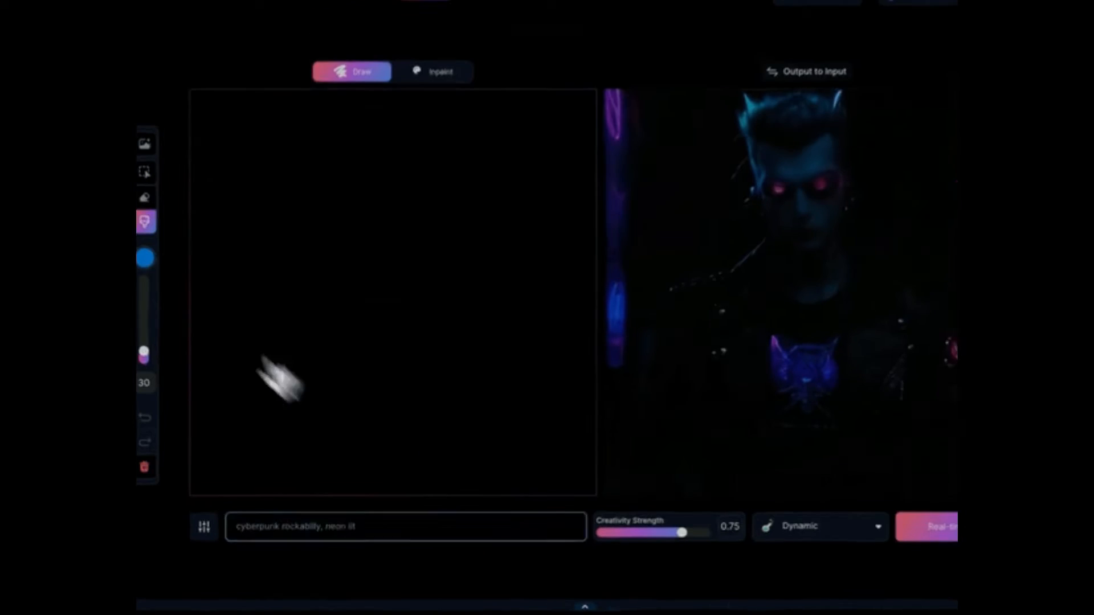
Step: Paint a filled head and neck shape in a tan skin tone in the upper middle of the canvas
left_click(151, 274)
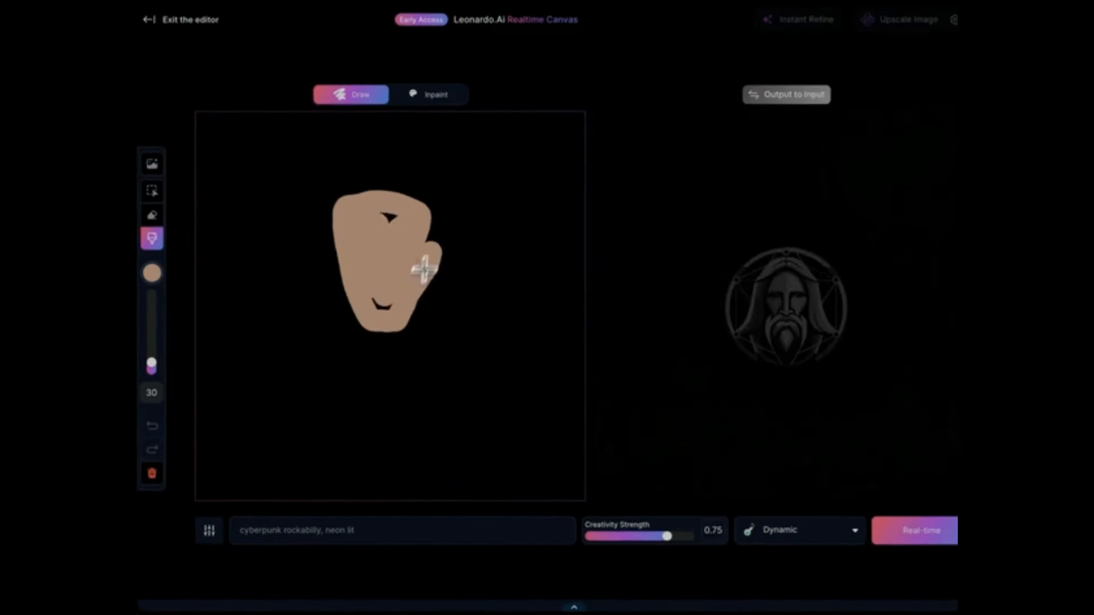
mouse_move(425, 269)
left_mouse_down()
mouse_move(369, 206)
mouse_move(403, 320)
mouse_move(368, 348)
mouse_move(385, 188)
left_mouse_up()
Step: Outline the head and shoulders with a size-19 brush, one side in purple and the other in red
left_click(151, 273)
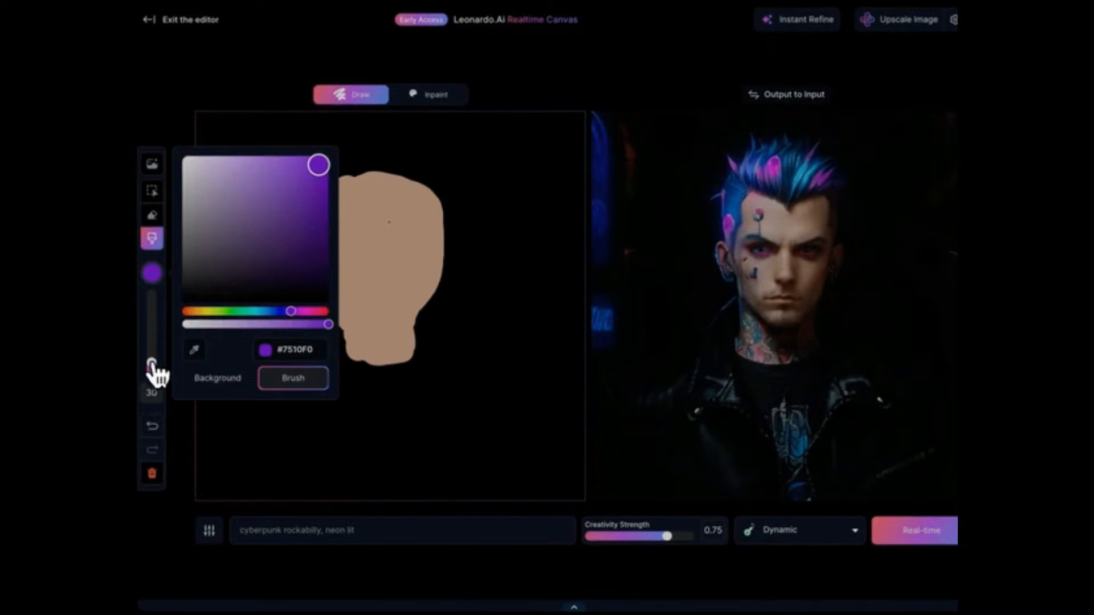
left_click_drag(151, 363, 152, 368)
mouse_move(376, 175)
left_mouse_down()
mouse_move(399, 180)
mouse_move(417, 355)
mouse_move(539, 414)
left_mouse_up()
left_click(151, 273)
left_click_drag(290, 312, 184, 311)
mouse_move(372, 173)
left_mouse_down()
mouse_move(342, 357)
mouse_move(232, 416)
mouse_move(274, 453)
mouse_move(238, 452)
left_mouse_up()
Step: Set Creativity Strength to 0.77, try the Sketch Color, Product and Dynamic styles, and apply the Cinematic style
left_click(209, 530)
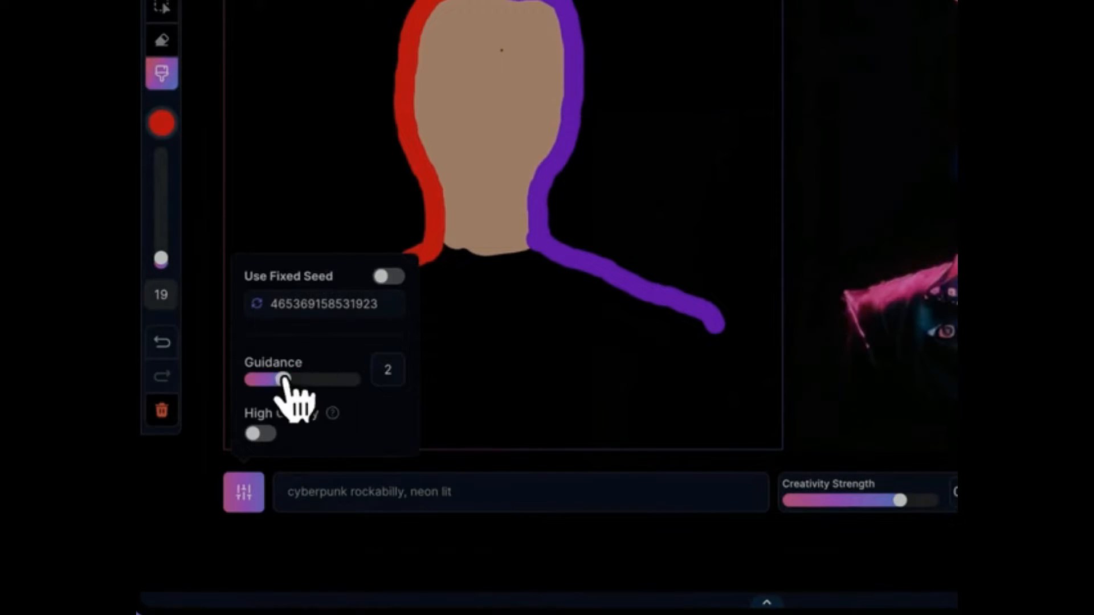
mouse_move(899, 500)
left_mouse_down()
mouse_move(817, 500)
mouse_move(906, 501)
left_mouse_up()
left_click(789, 561)
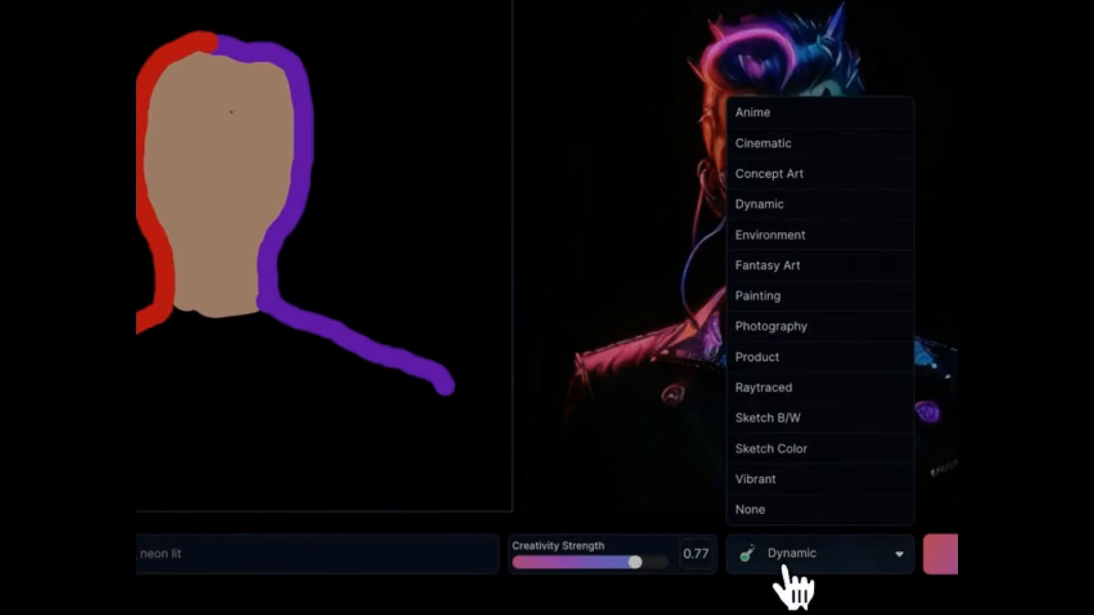
left_click(770, 447)
left_click(792, 557)
left_click(785, 357)
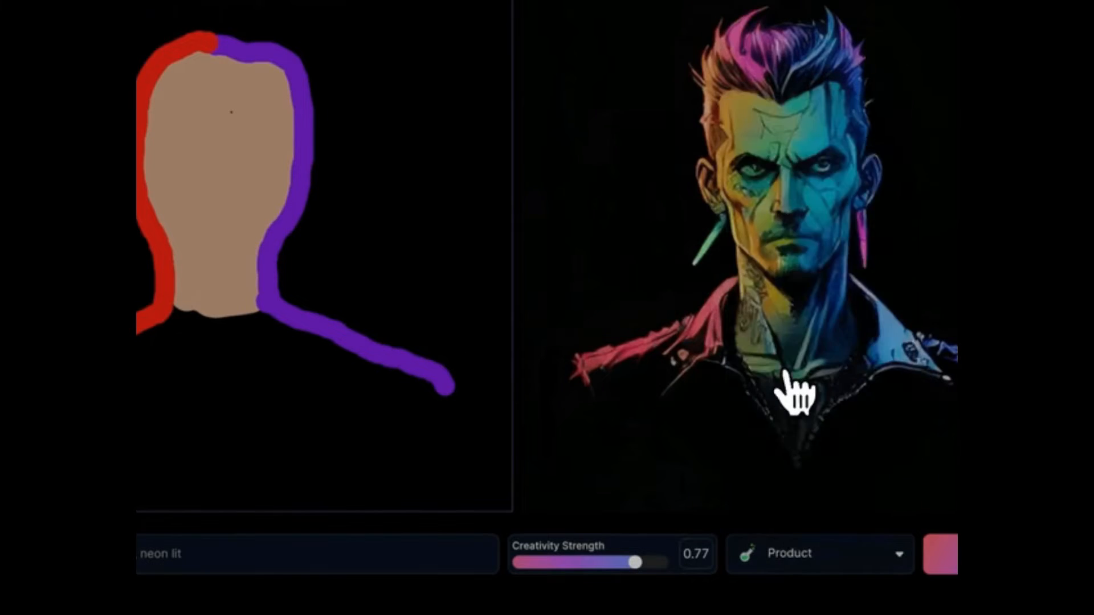
left_click(792, 558)
left_click(781, 205)
left_click(792, 558)
left_click(766, 144)
Step: Turn on High Quality, and set Guidance to 1.7 and Creativity Strength to 0.74
mouse_move(634, 562)
left_mouse_down()
mouse_move(608, 563)
mouse_move(627, 562)
left_mouse_up()
left_click(249, 492)
left_click(267, 435)
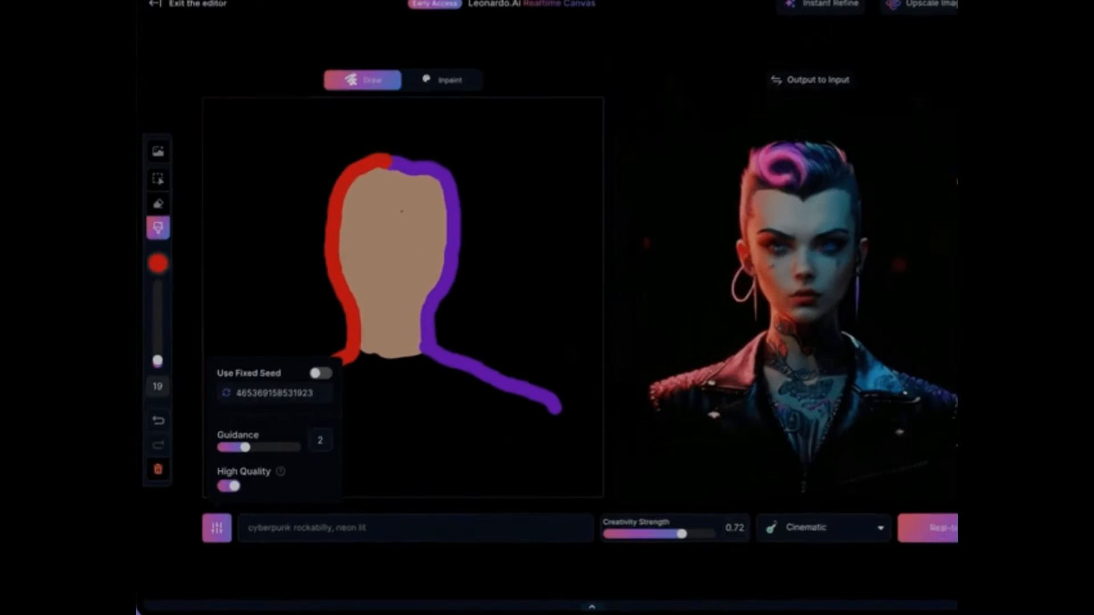
left_click(249, 492)
mouse_move(659, 537)
left_mouse_down()
mouse_move(639, 537)
mouse_move(668, 538)
left_mouse_up()
left_click(215, 532)
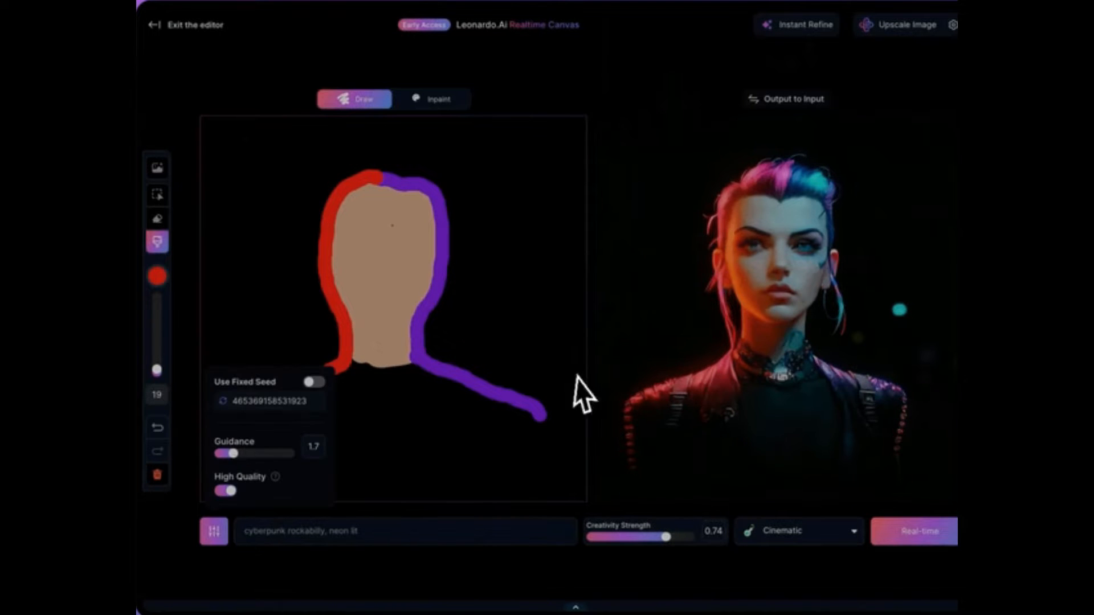
Step: Apply Instant Refine to the generated portrait, and upscale it with Alchemy Upscale at High refiner strength with Smooth Mode off
left_click(817, 31)
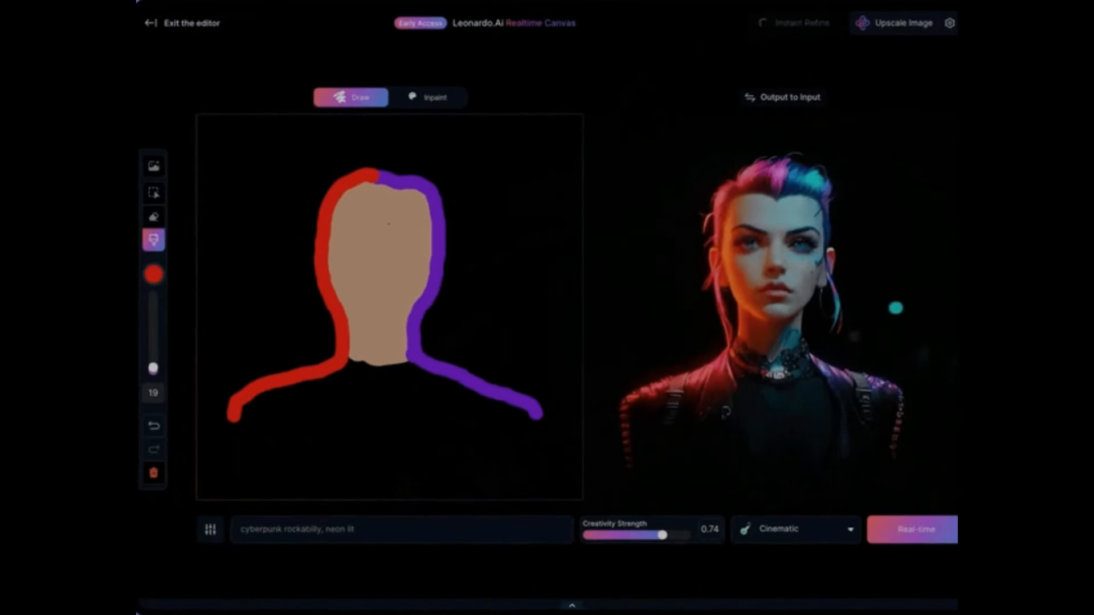
left_click(901, 26)
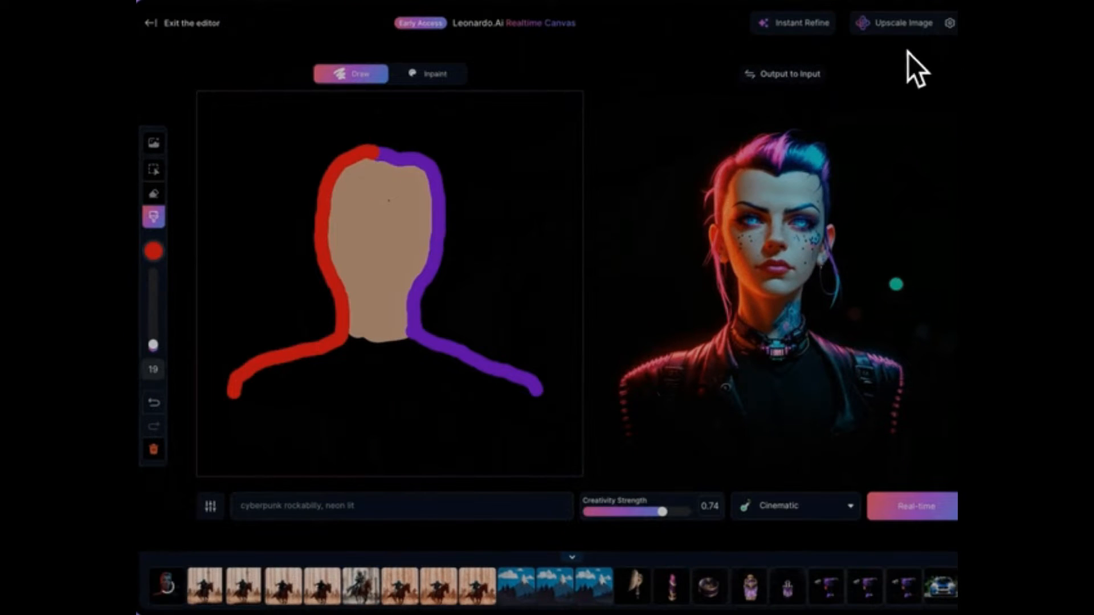
left_click(949, 24)
left_click(734, 239)
left_click(732, 240)
left_click(894, 183)
left_click(863, 117)
left_click(933, 325)
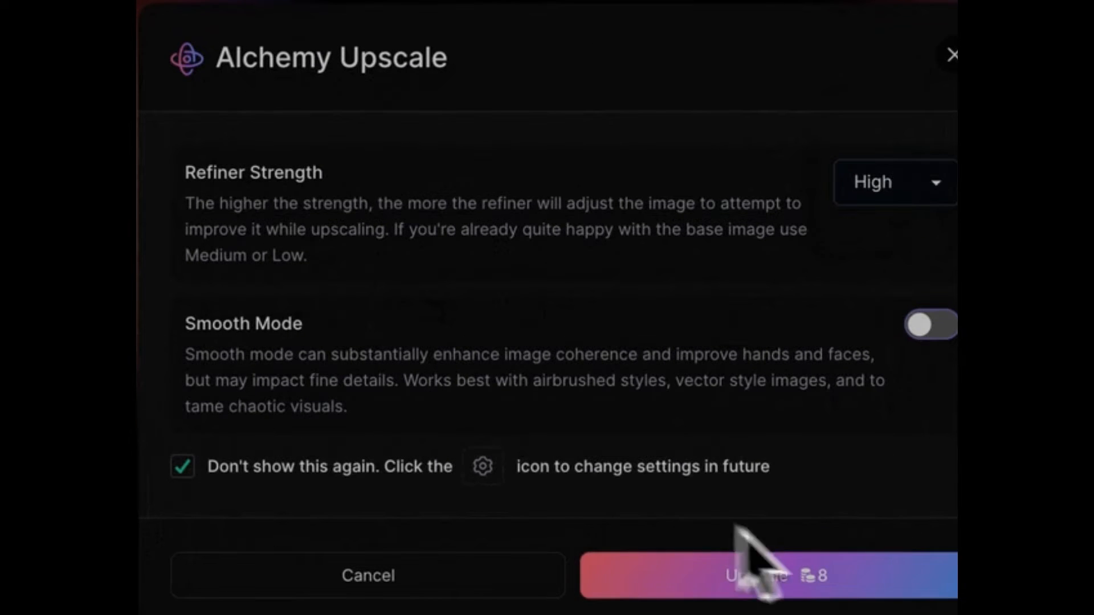
left_click(666, 584)
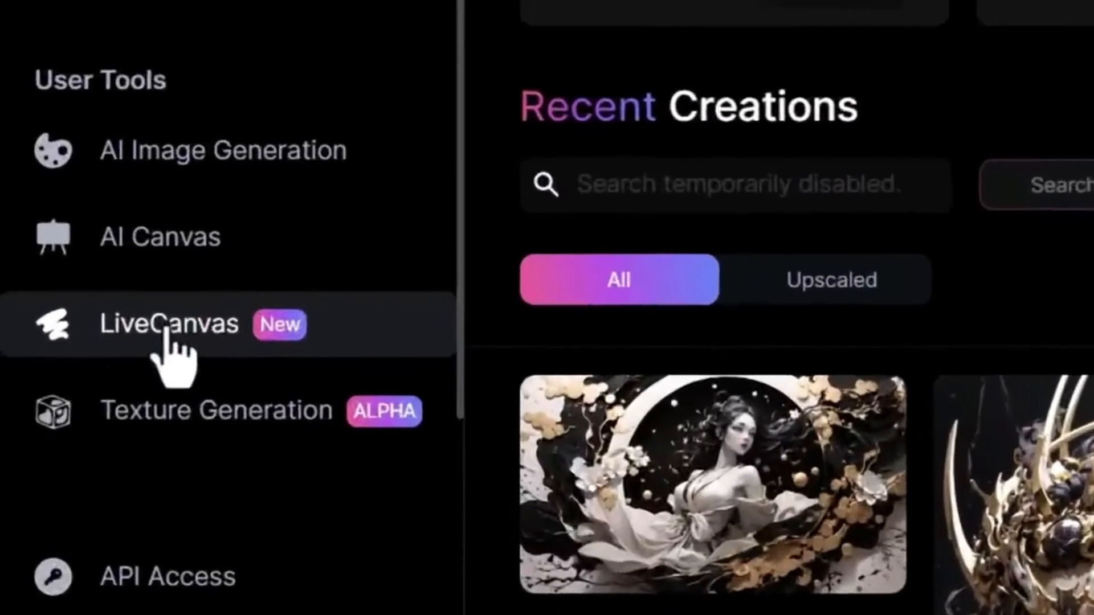
Step: Open LiveCanvas from the home page and set the brush color to bright green #47FF00
left_click(108, 398)
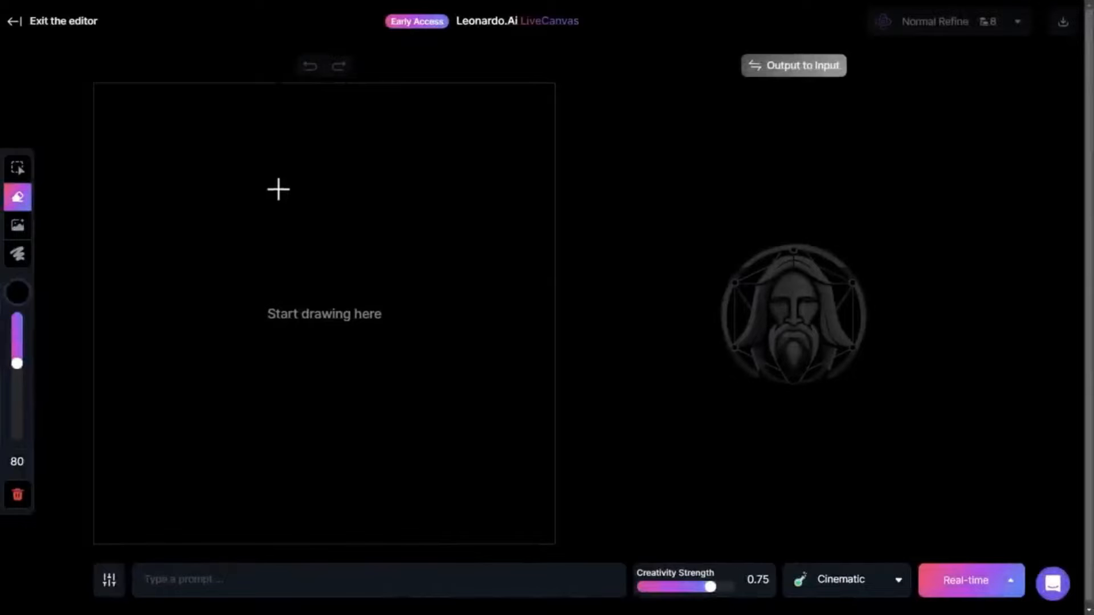
left_click(17, 292)
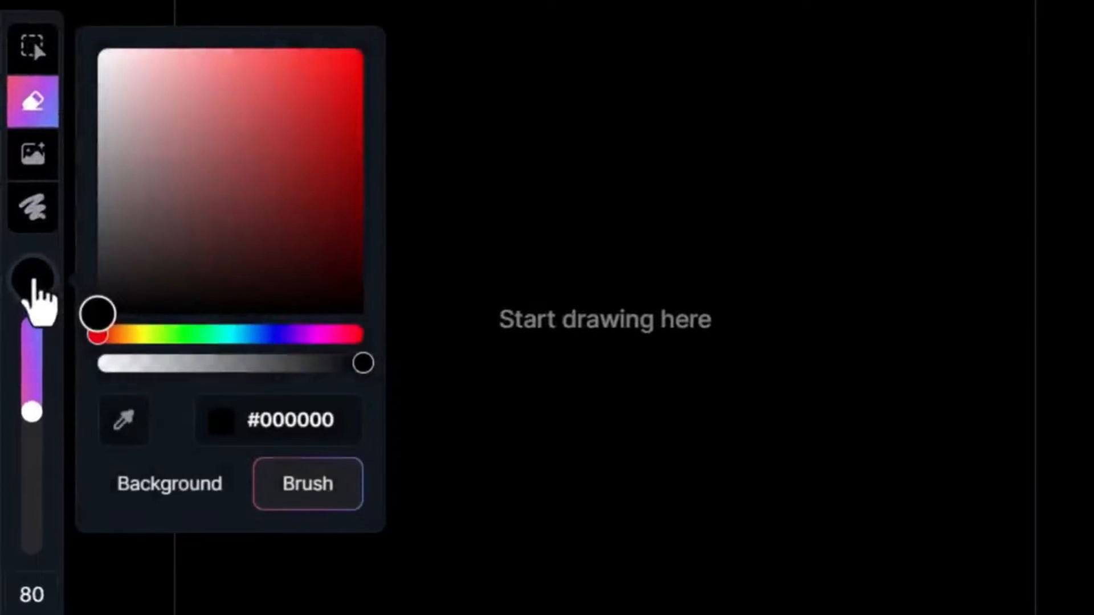
left_click(174, 335)
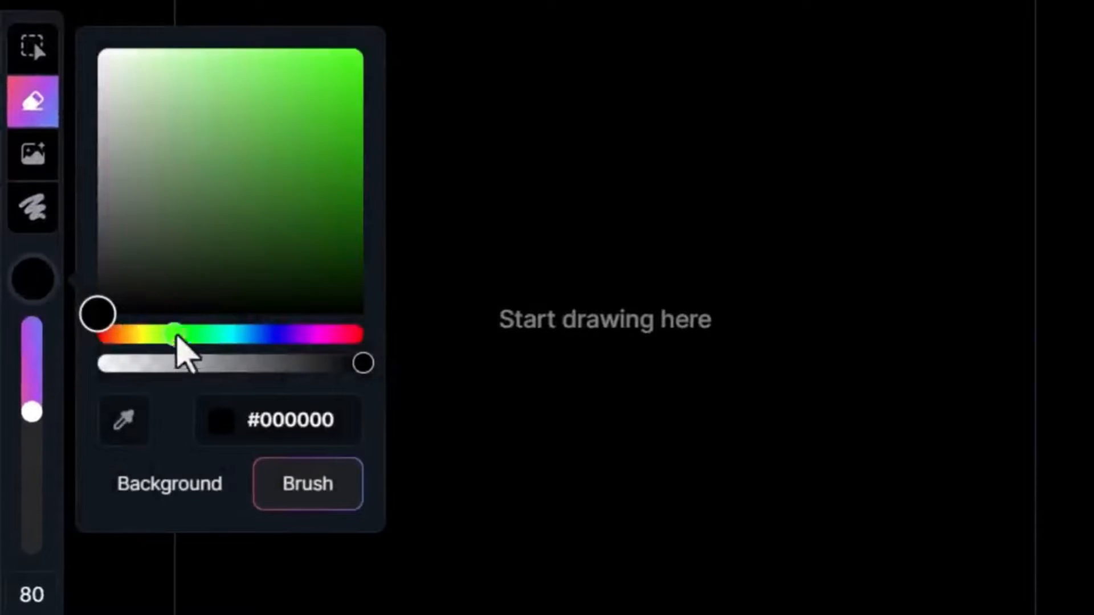
left_click(323, 116)
left_click_drag(343, 95, 364, 45)
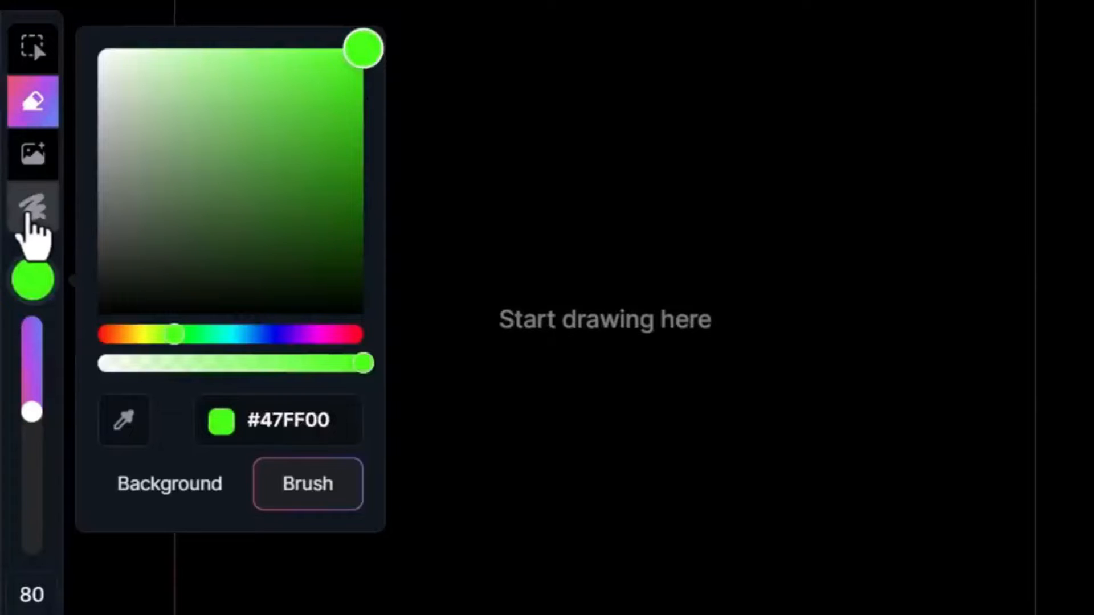
Step: Draw a thin green circle near the canvas center with a size-1 brush, and stamp a size-200 dot over it
left_click(30, 213)
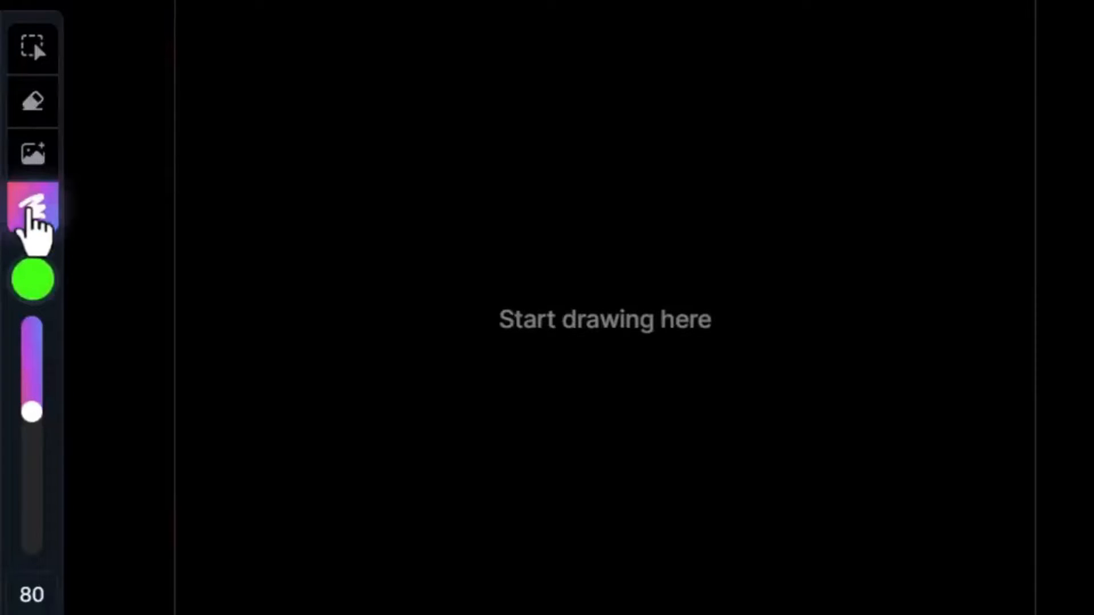
left_click_drag(28, 421, 31, 326)
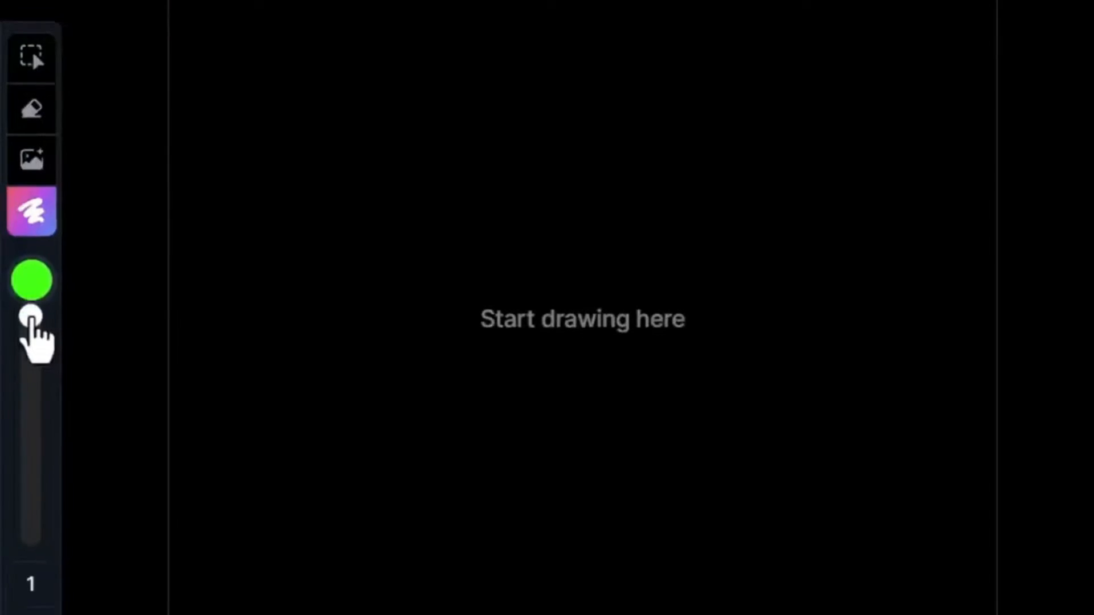
left_click_drag(648, 234, 648, 331)
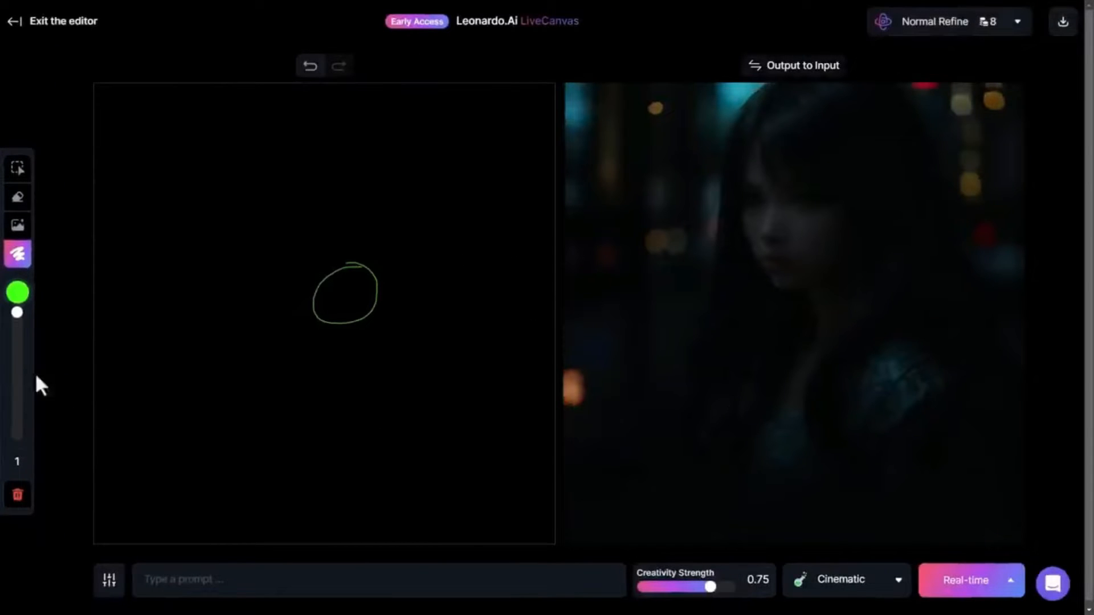
left_click_drag(14, 383, 8, 461)
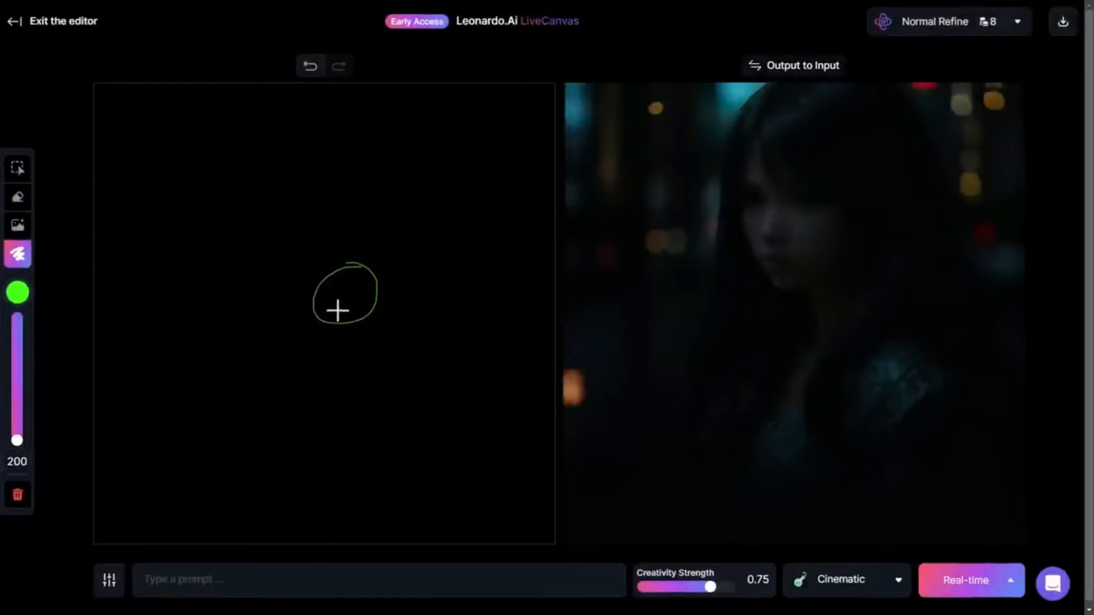
left_click(337, 311)
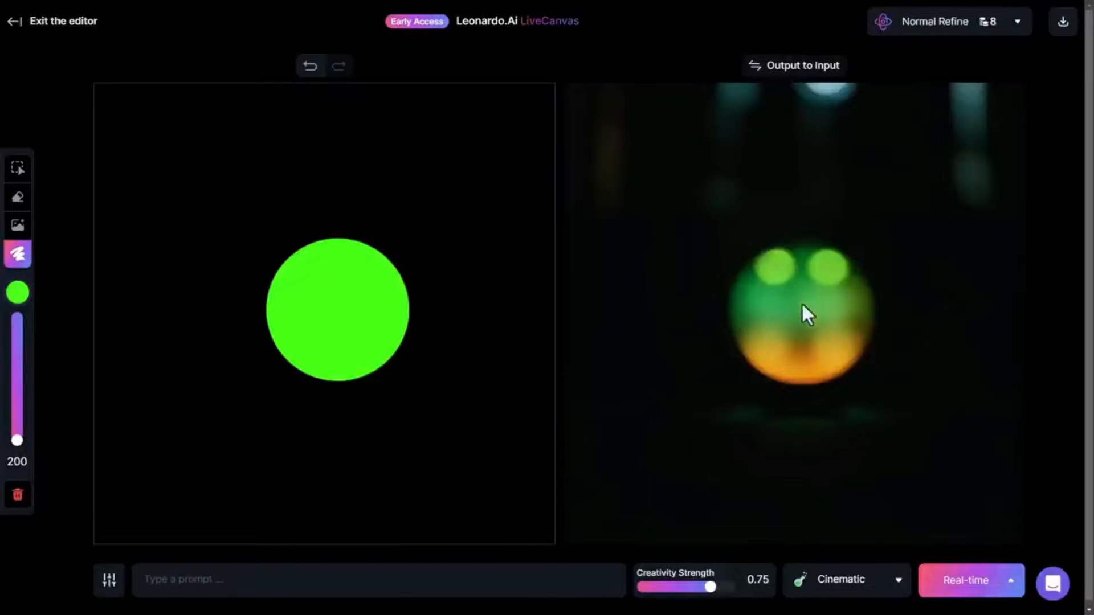
Step: Paint a bright green alien head with a size-82 brush, and add two black #000000 eyes with a size-66 brush
left_click_drag(19, 444, 25, 369)
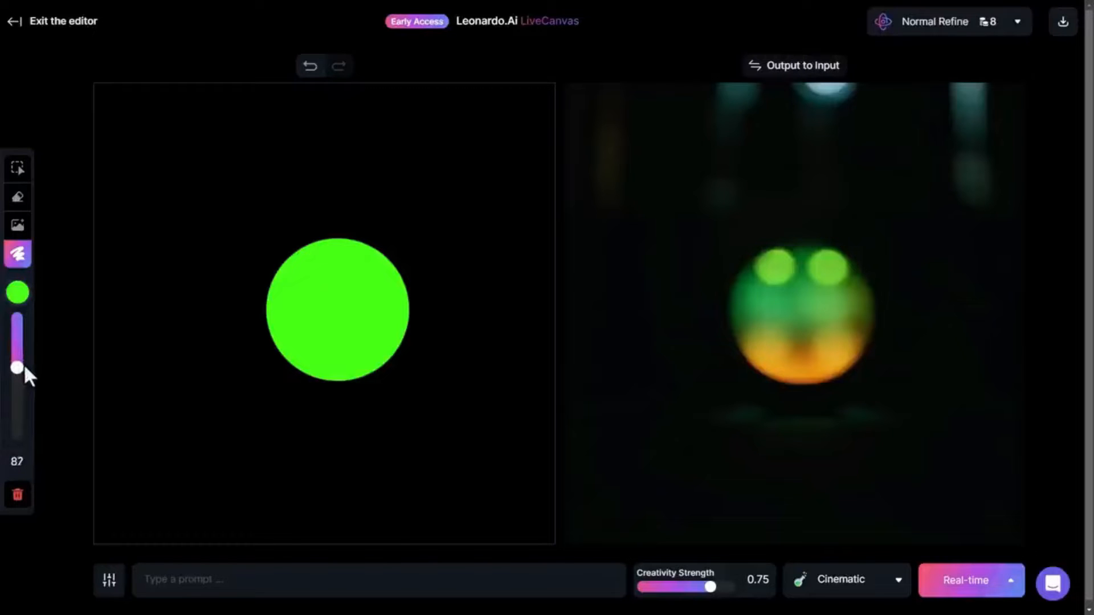
mouse_move(318, 270)
left_mouse_down()
mouse_move(258, 325)
mouse_move(257, 406)
mouse_move(296, 397)
mouse_move(362, 330)
mouse_move(360, 228)
mouse_move(335, 222)
mouse_move(263, 360)
mouse_move(325, 417)
mouse_move(382, 276)
mouse_move(358, 222)
mouse_move(299, 251)
mouse_move(237, 353)
mouse_move(260, 448)
mouse_move(357, 381)
mouse_move(338, 206)
mouse_move(234, 319)
left_mouse_up()
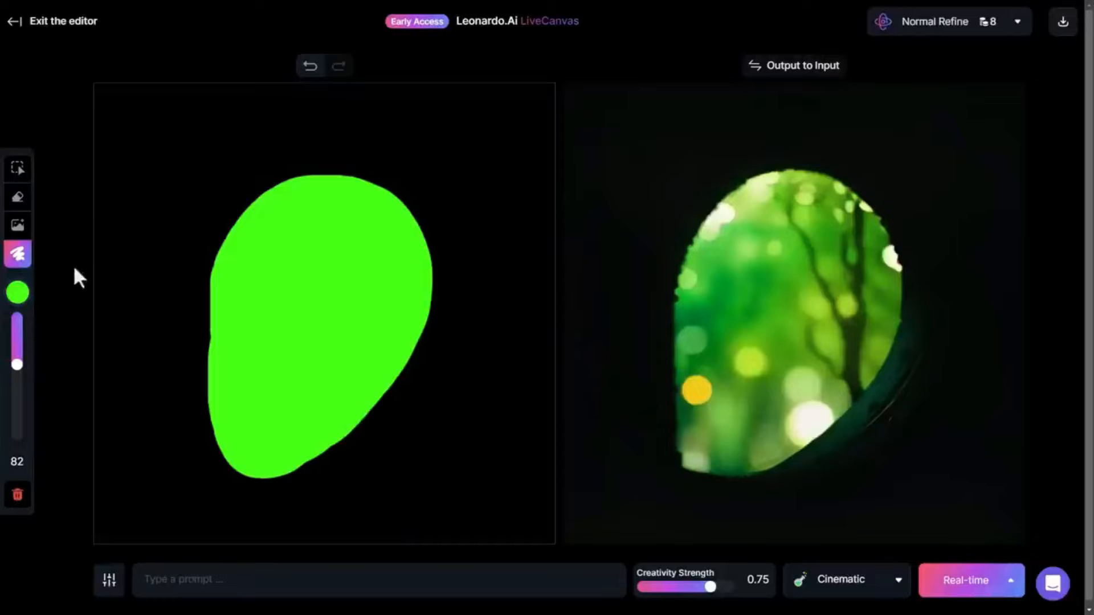
left_click(18, 294)
left_click_drag(116, 308, 50, 322)
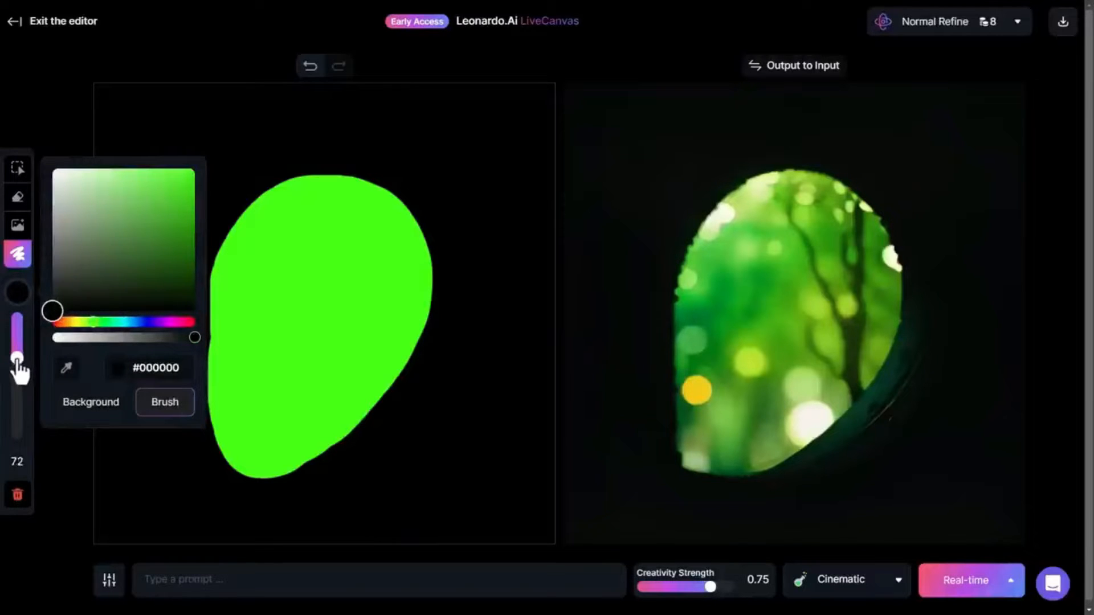
mouse_move(304, 311)
left_mouse_down()
mouse_move(339, 303)
mouse_move(335, 318)
mouse_move(282, 319)
left_mouse_up()
mouse_move(251, 298)
left_mouse_down()
mouse_move(231, 300)
mouse_move(215, 276)
left_mouse_up()
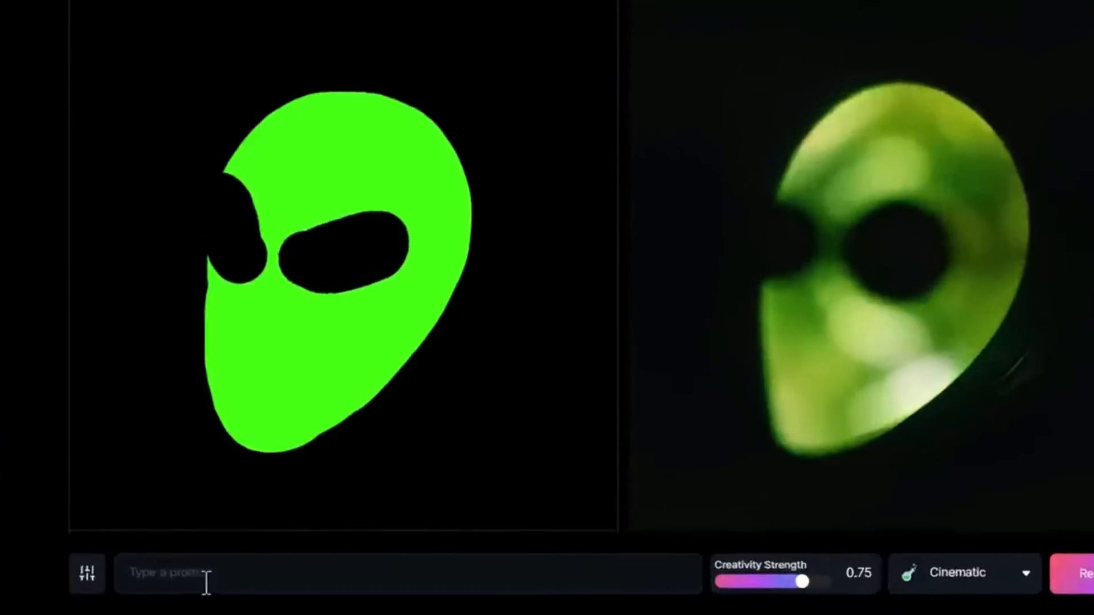
Step: Enter "green alien" as the image prompt for the drawing
left_click(213, 581)
type("green alien")
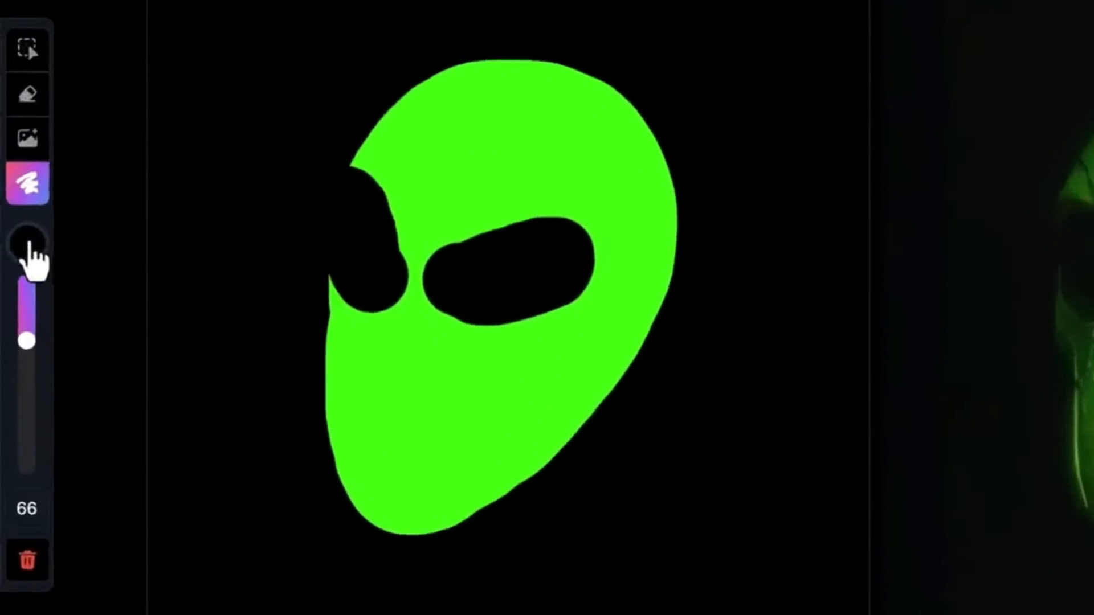
Step: Set the canvas background color to dark purple #350068, return the color setting to the brush, and clear the drawing
left_click(17, 292)
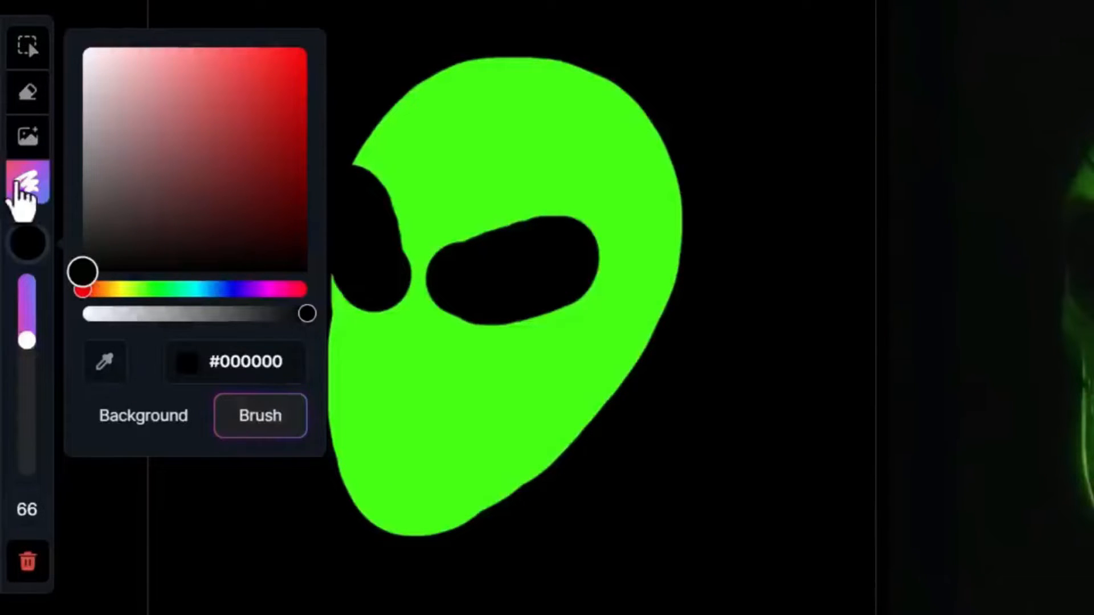
left_click(110, 432)
left_click_drag(284, 221, 313, 215)
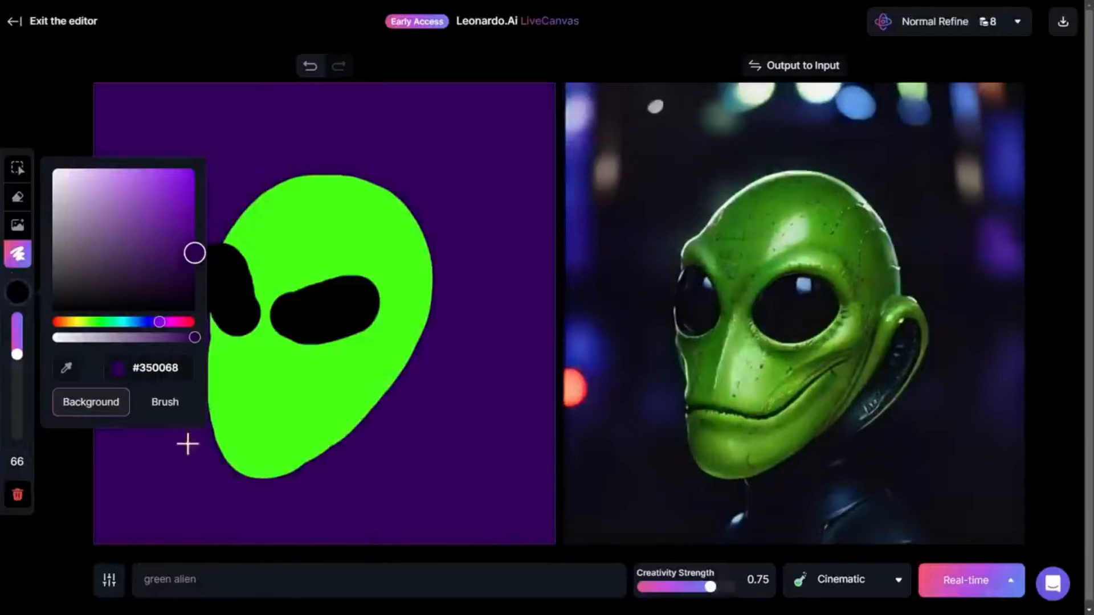
left_click(169, 412)
left_click(69, 477)
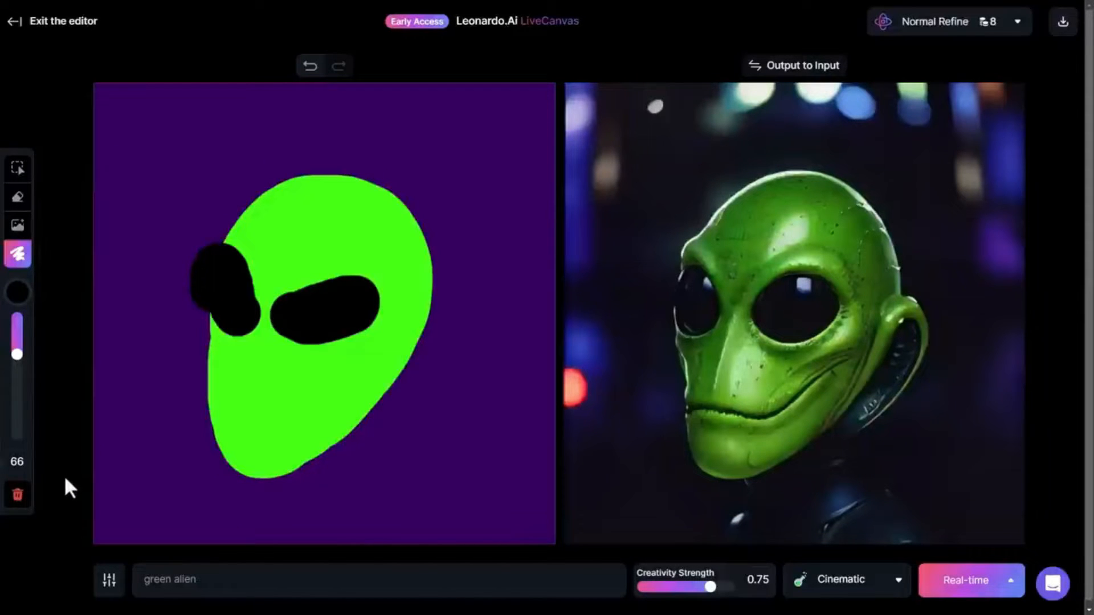
left_click(18, 494)
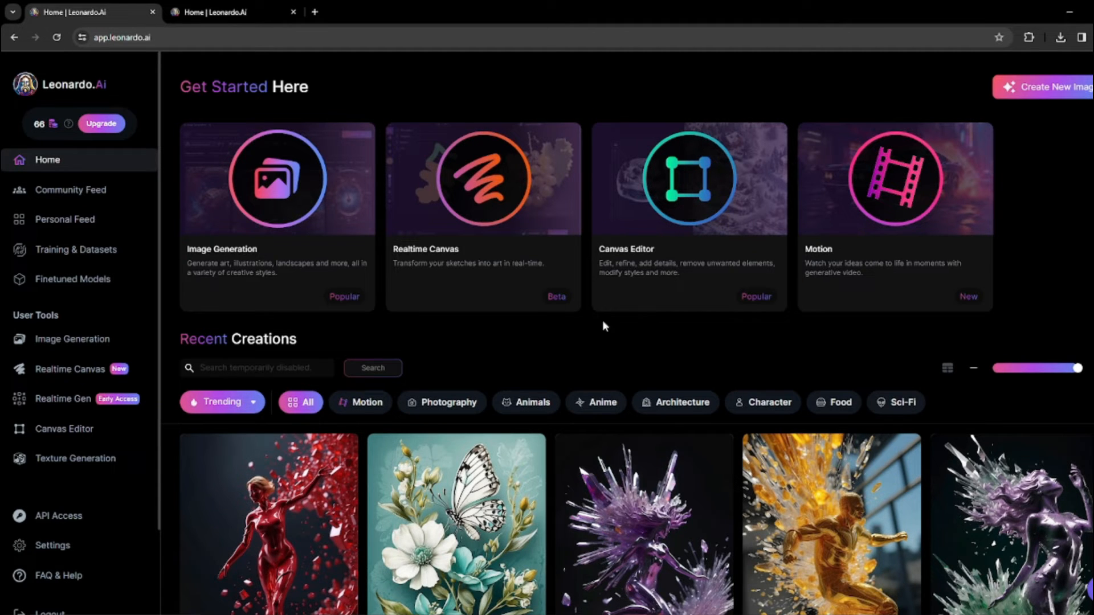
Step: Open the community image of two space travelers beneath a spiral galaxy, and save it to the computer as a WEBP file
scroll(506, 340, "down", 5)
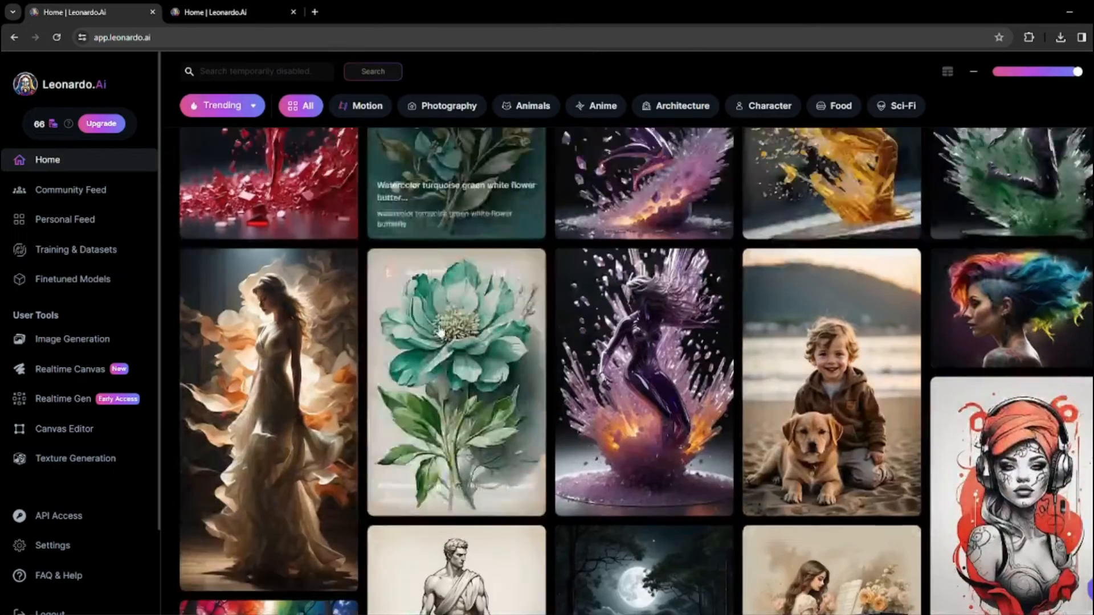
scroll(442, 333, "down", 10)
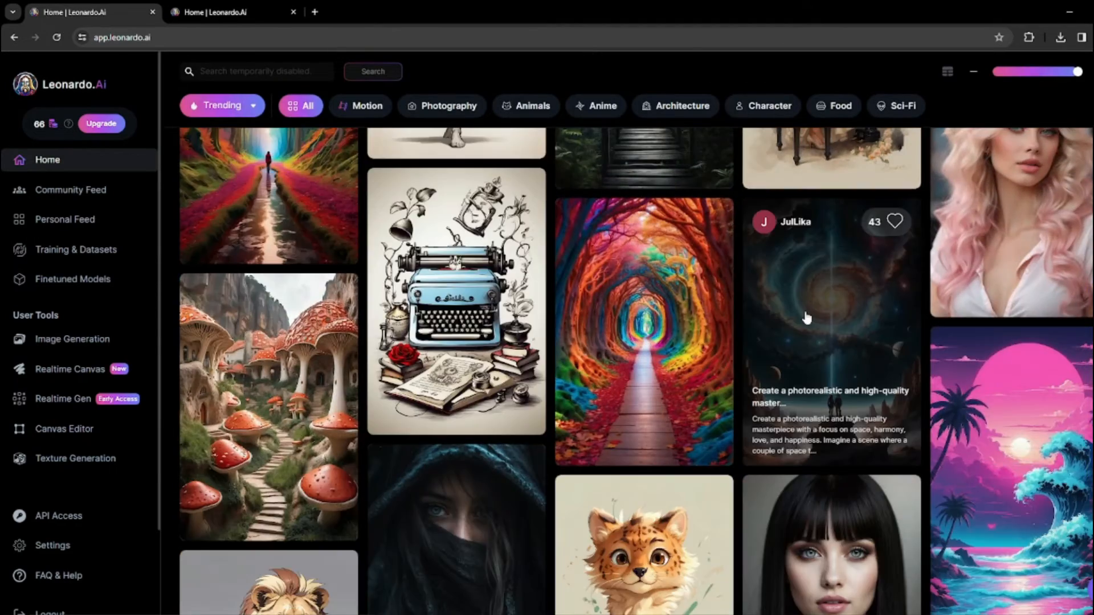
left_click(805, 311)
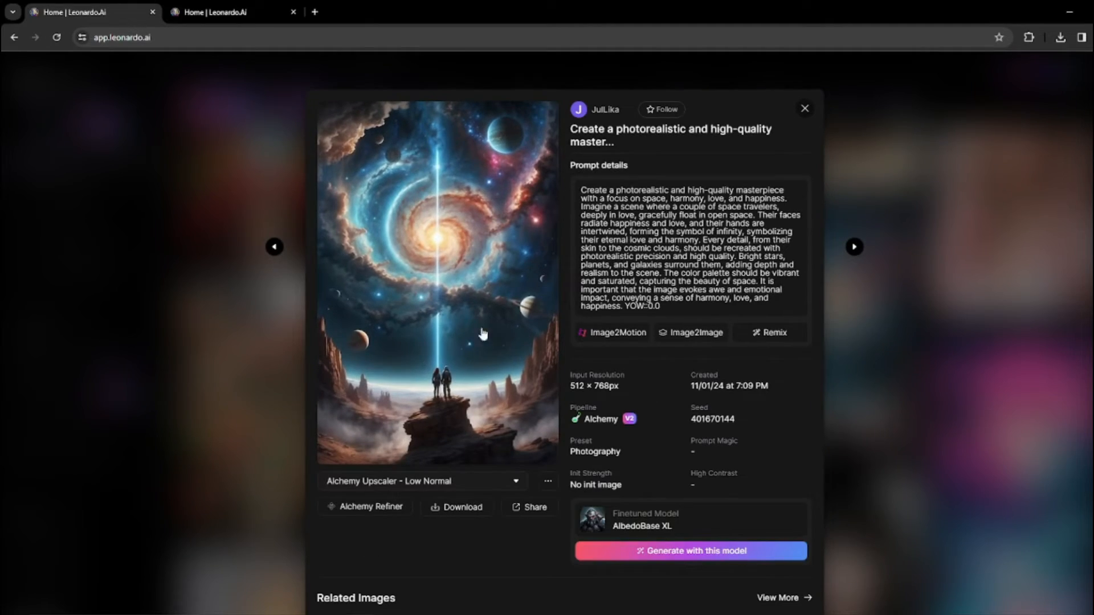
right_click(430, 230)
left_click(456, 254)
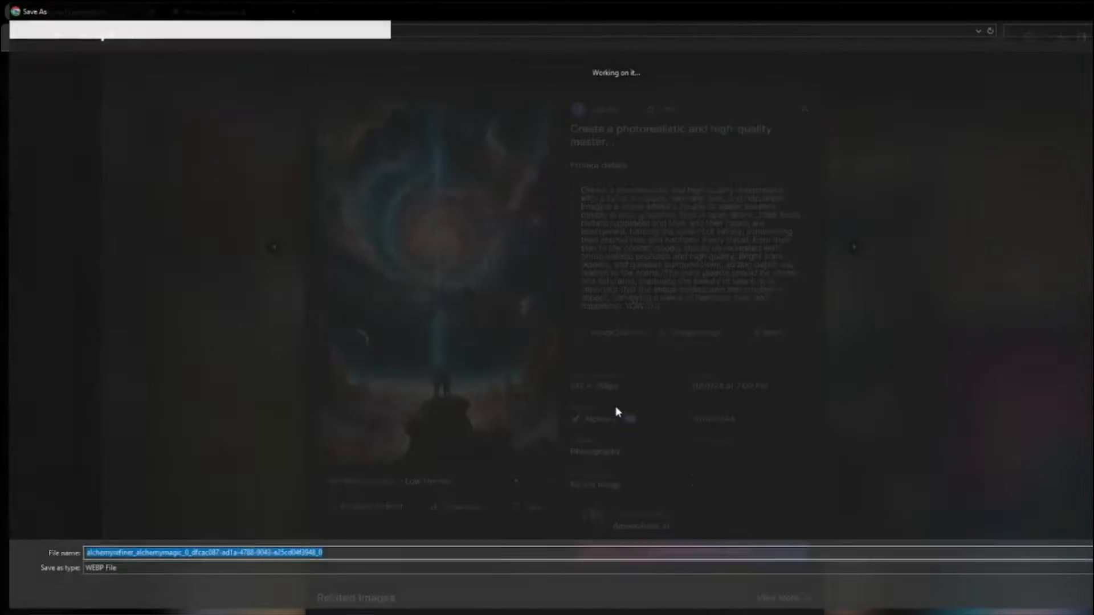
key("Return")
left_click(196, 169)
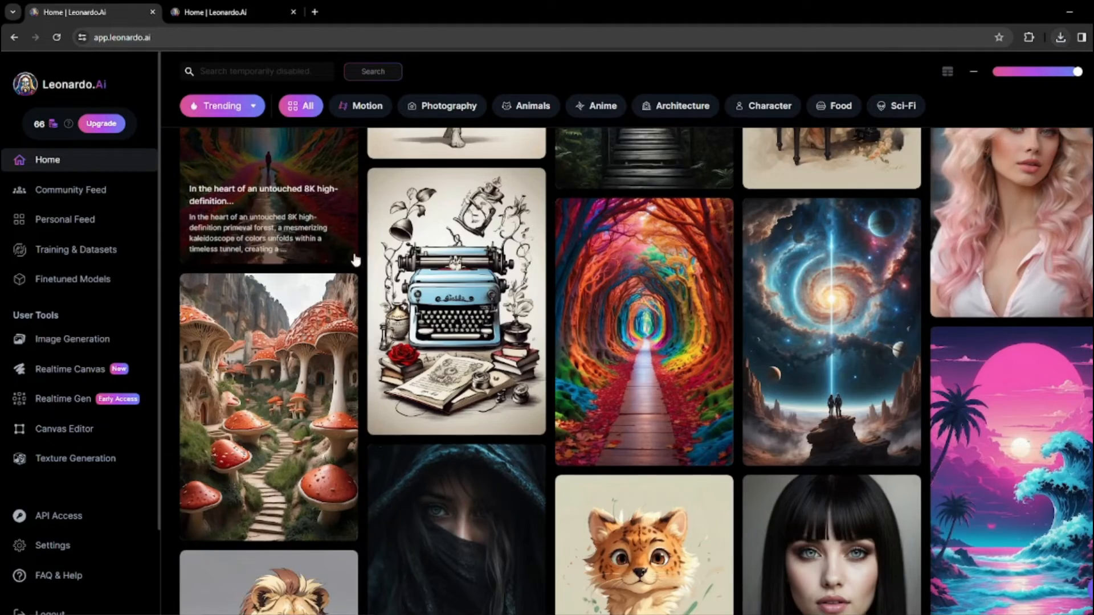
Step: Open the Canvas Editor from the home page and clear the previous canvas, including its history
scroll(355, 260, "up", 15)
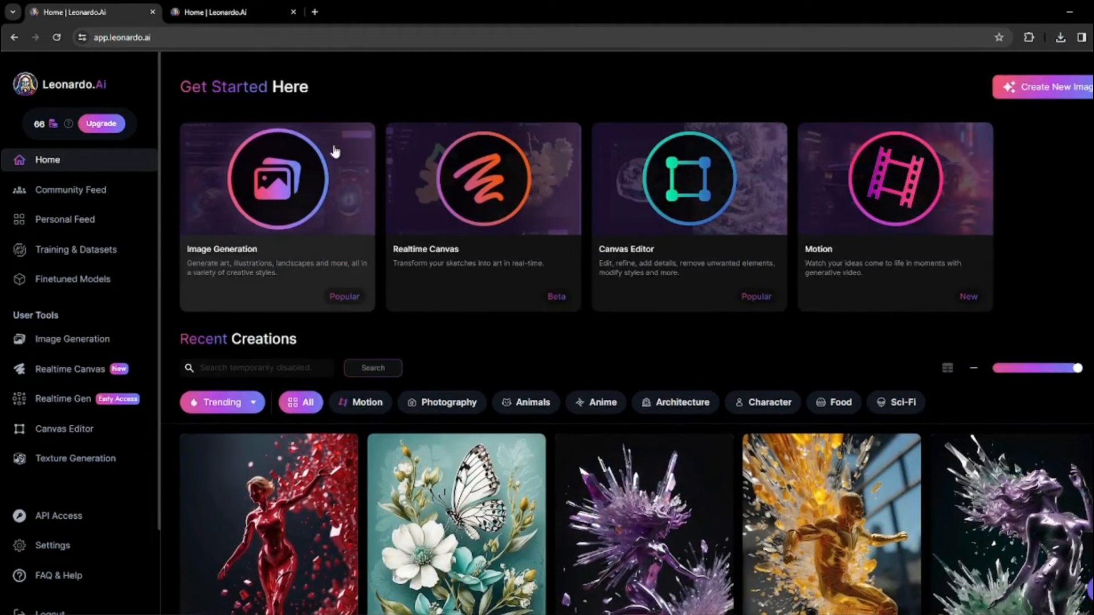
left_click(670, 209)
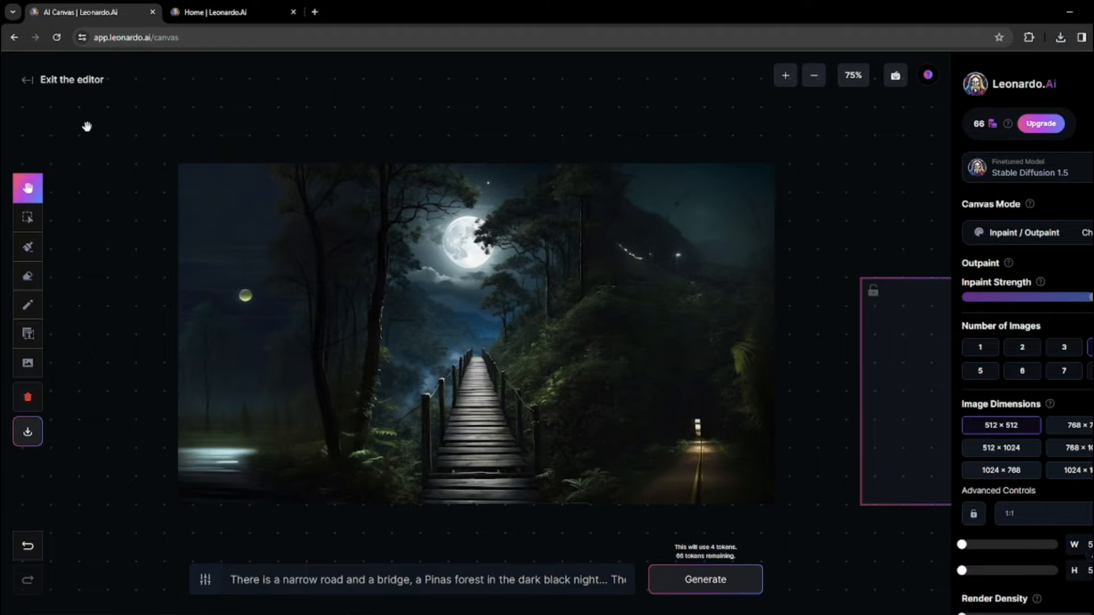
left_click(28, 397)
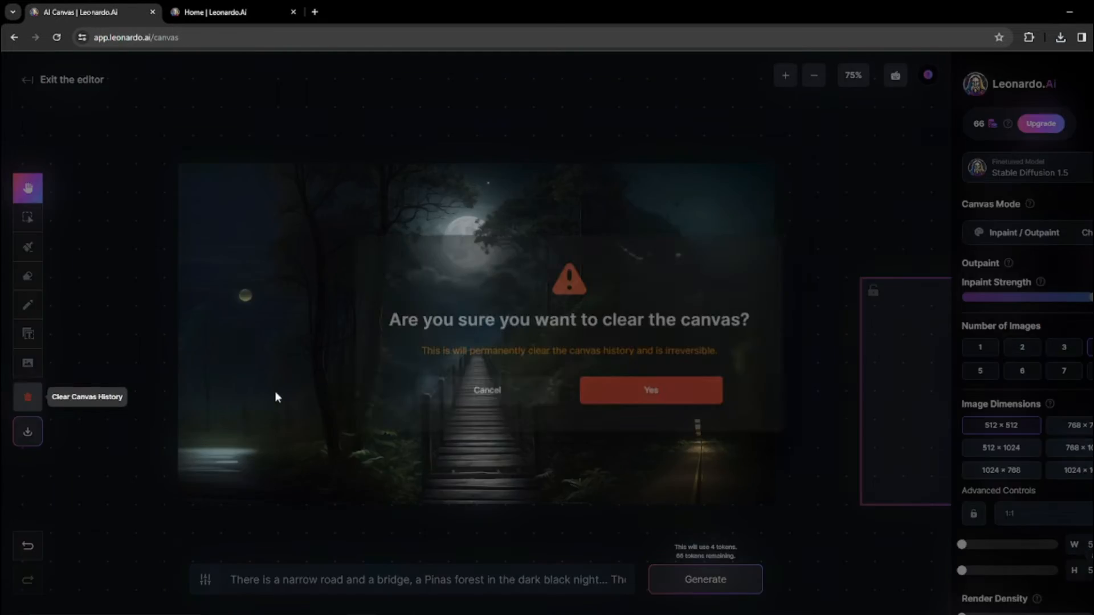
left_click(654, 391)
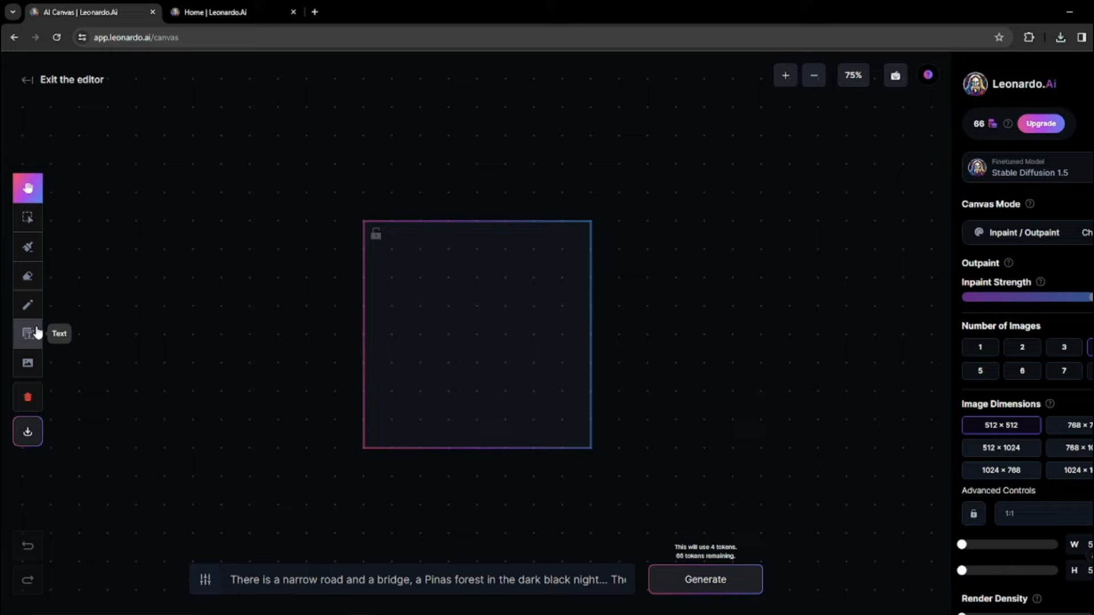
Step: Upload the saved galaxy image from the computer, and place the generation frame across its lower-left edge, partly overlapping the picture
left_click(25, 369)
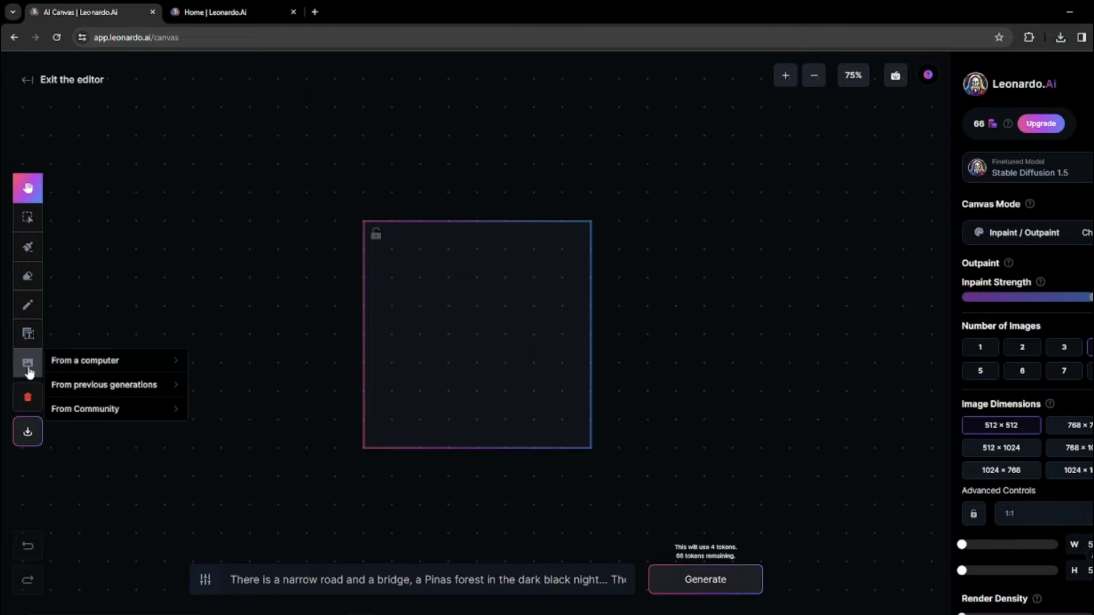
left_click(132, 370)
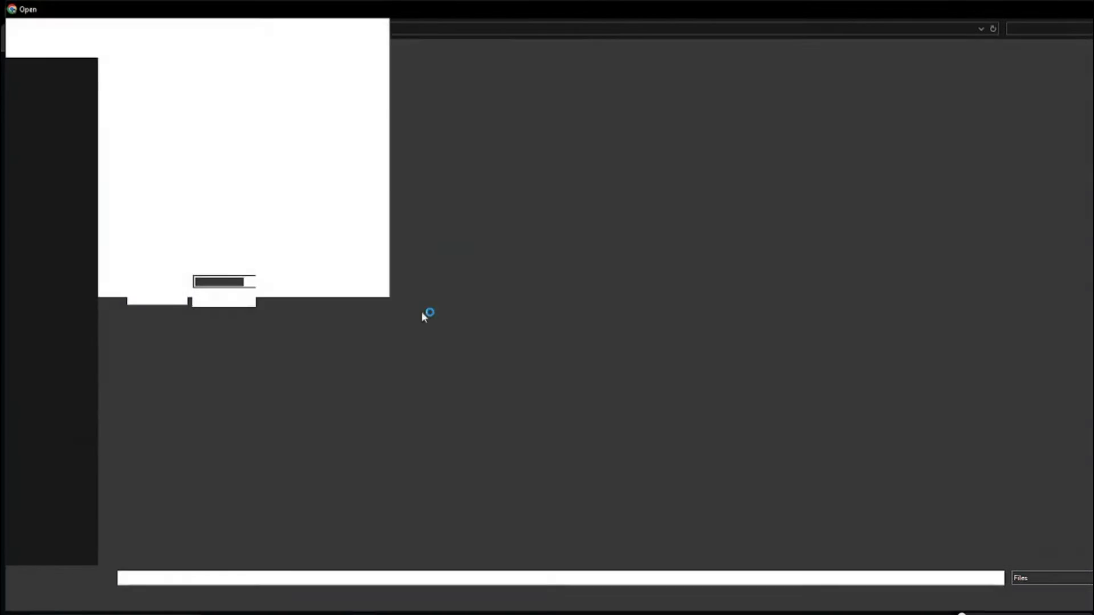
double_click(460, 333)
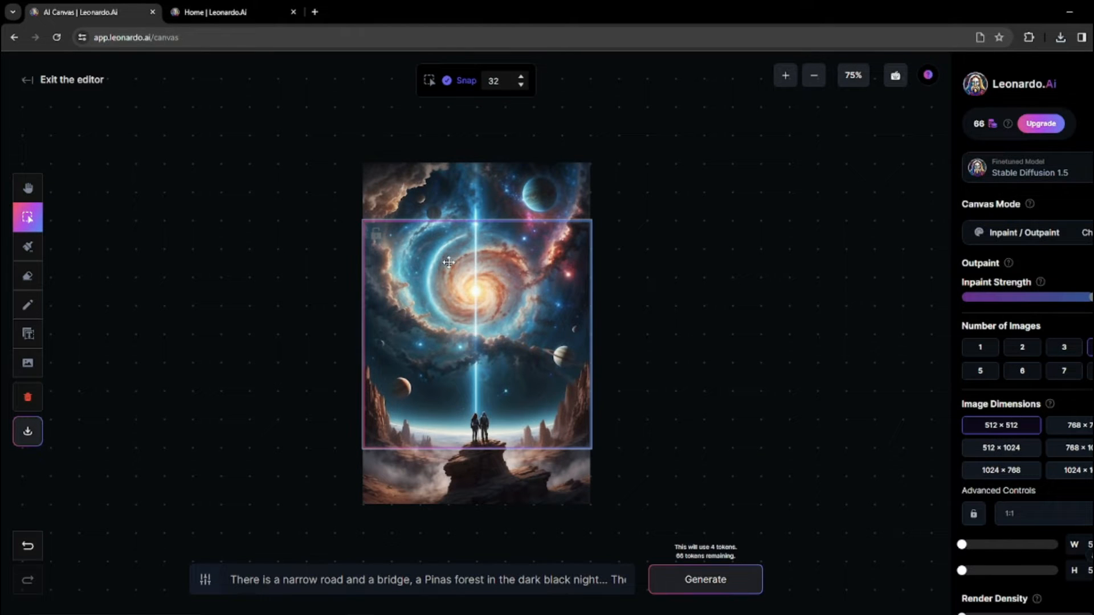
left_click_drag(473, 241, 265, 325)
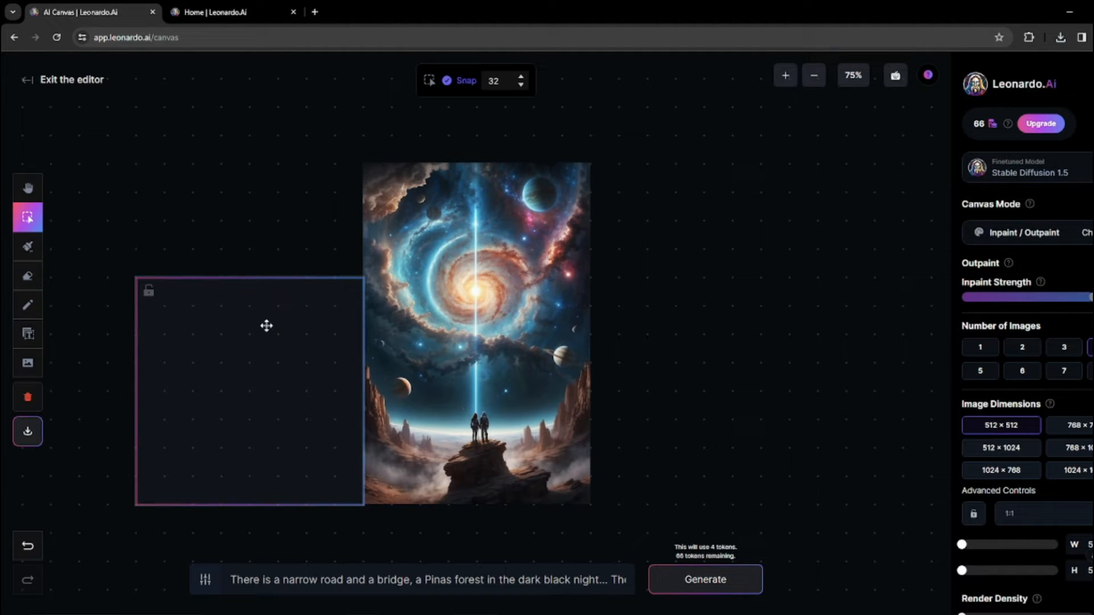
left_click_drag(269, 364, 351, 368)
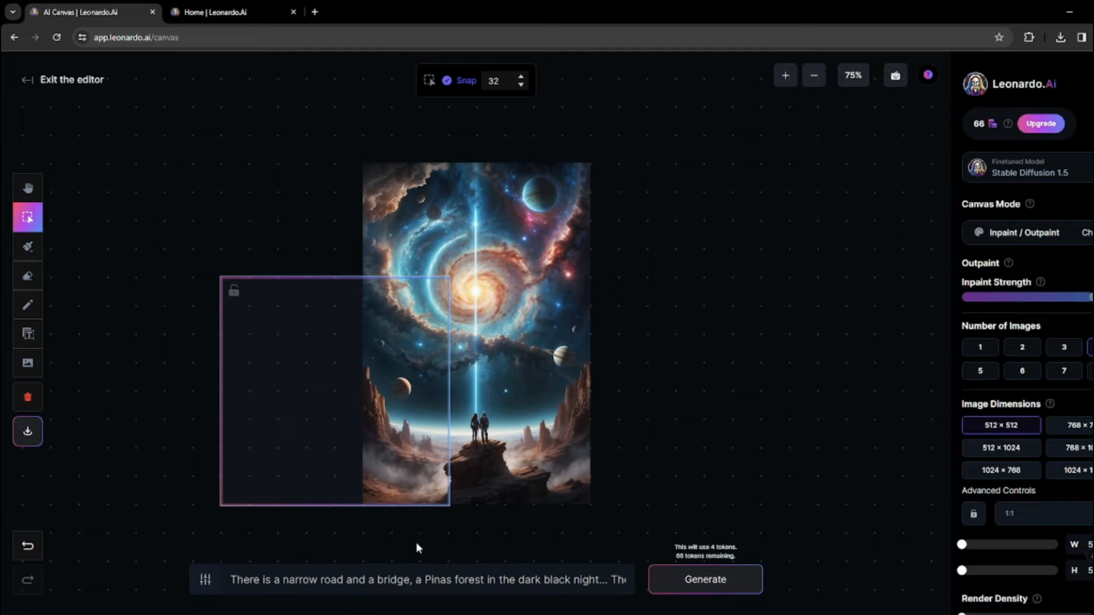
Step: Replace the canvas prompt with the galaxy image's copied prompt, "Create a photorealistic and high-quality masterpiece with a focus on space...", and read through it
left_click(390, 584)
key("ctrl+a")
key("ctrl+v")
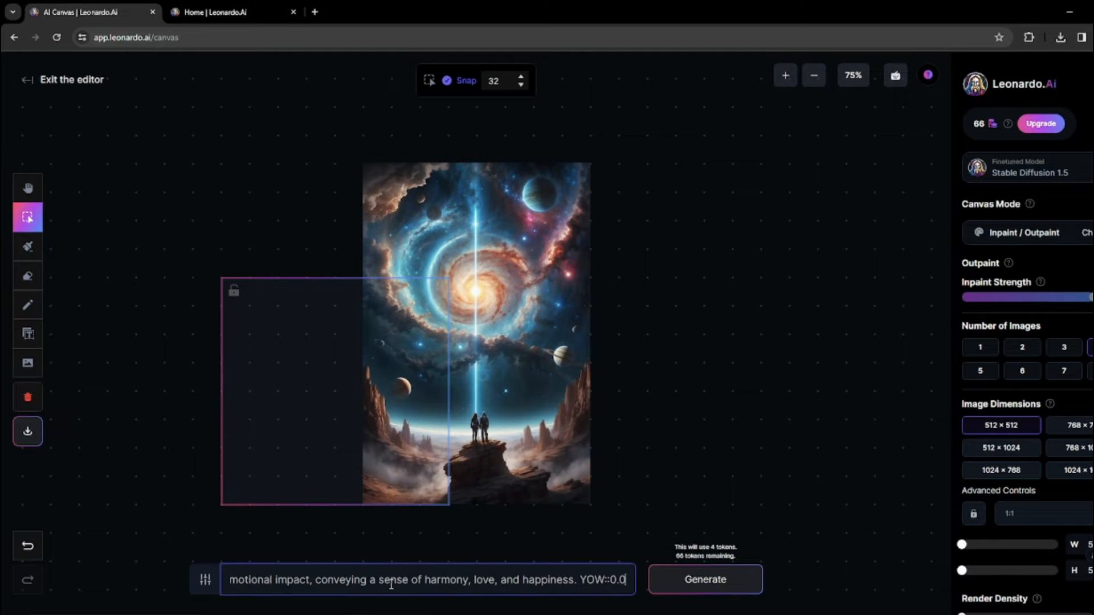
key("Home")
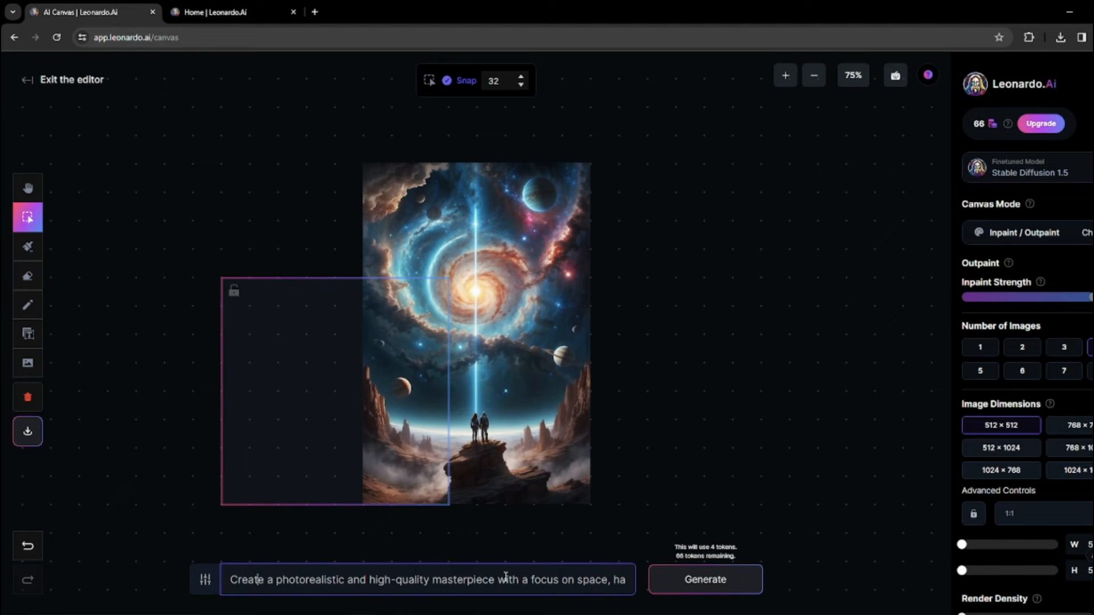
key("Right")
key("Right")
key("Right")
key("Right")
key("Right")
key("Right")
key("Right")
key("Right")
key("Right")
key("Right")
key("Right")
key("Right")
key("Right")
key("Right")
key("Right")
key("Right")
key("Right")
key("Right")
key("Right")
key("Right")
key("Right")
key("Right")
key("Right")
key("Right")
key("Right")
key("Right")
key("Right")
key("Right")
key("Right")
key("Right")
key("Right")
key("Right")
key("Right")
key("Right")
key("Right")
key("Right")
key("Right")
key("Right")
key("Right")
key("Right")
key("Right")
key("Right")
key("Right")
key("Right")
key("Right")
key("Right")
key("Right")
key("Right")
key("Right")
key("Right")
key("Right")
key("Right")
key("Right")
key("Right")
key("Right")
key("Right")
key("Right")
key("Right")
key("Right")
key("Right")
key("Right")
key("Right")
key("Right")
key("Right")
key("Right")
key("Right")
key("Right")
key("Right")
key("Right")
key("Right")
key("Right")
key("Right")
key("Right")
key("Right")
key("Right")
key("Right")
key("Right")
key("Right")
key("Right")
key("Right")
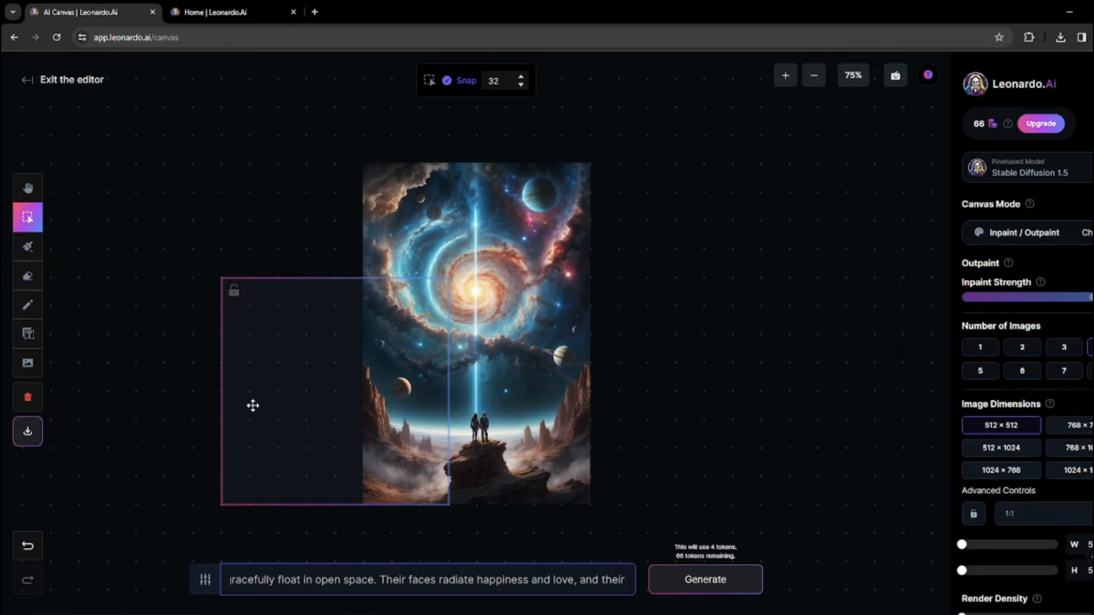
left_click(292, 382)
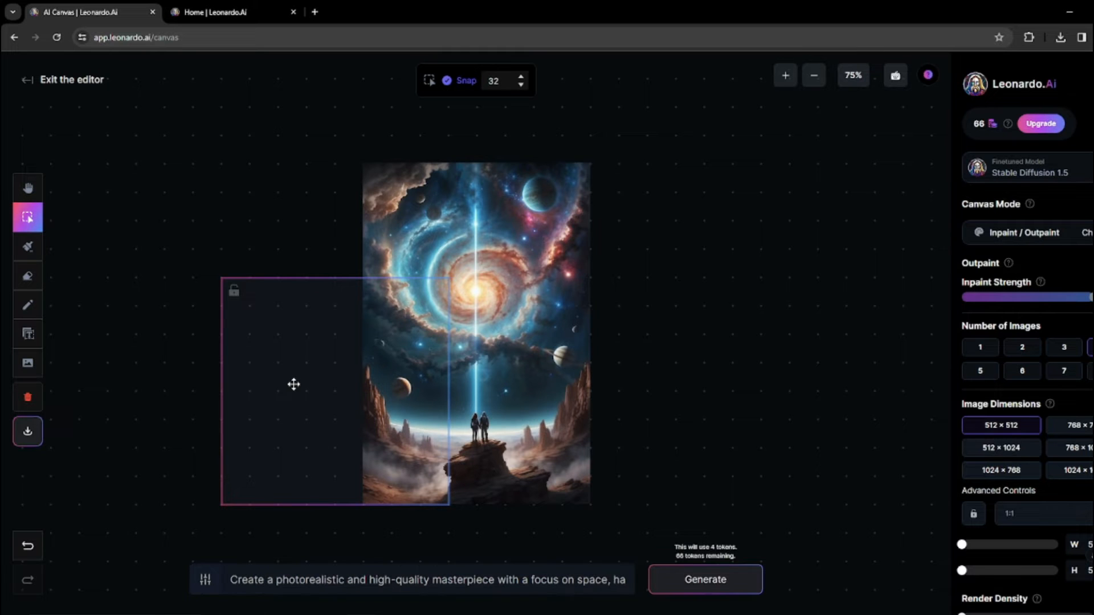
Step: Generate the outpainted area beside the lower-left edge, compare the four variations, and accept the fourth
left_click(698, 587)
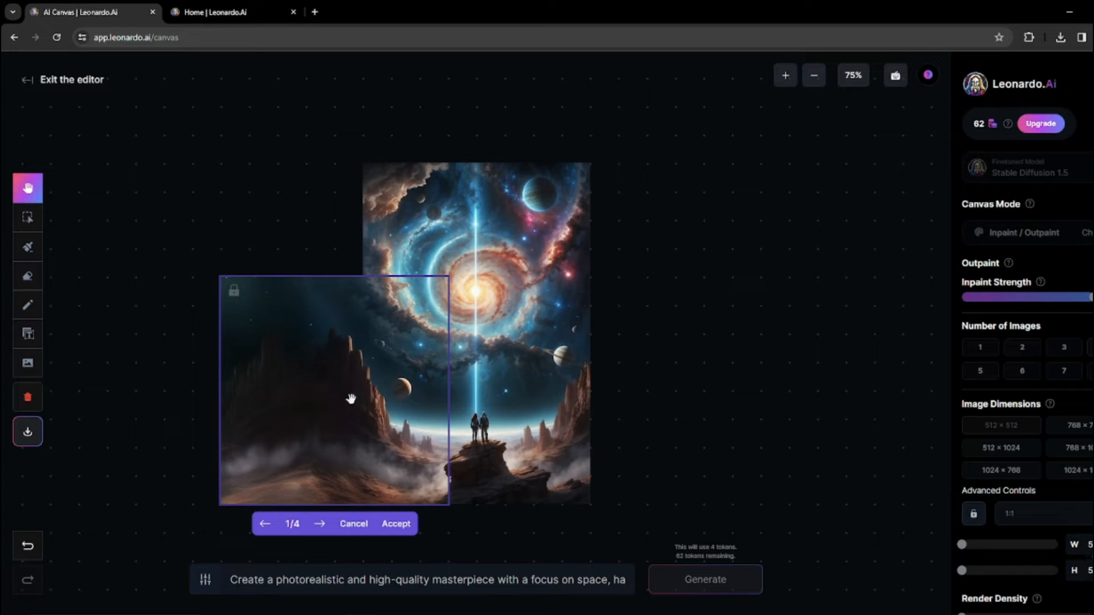
left_click(319, 529)
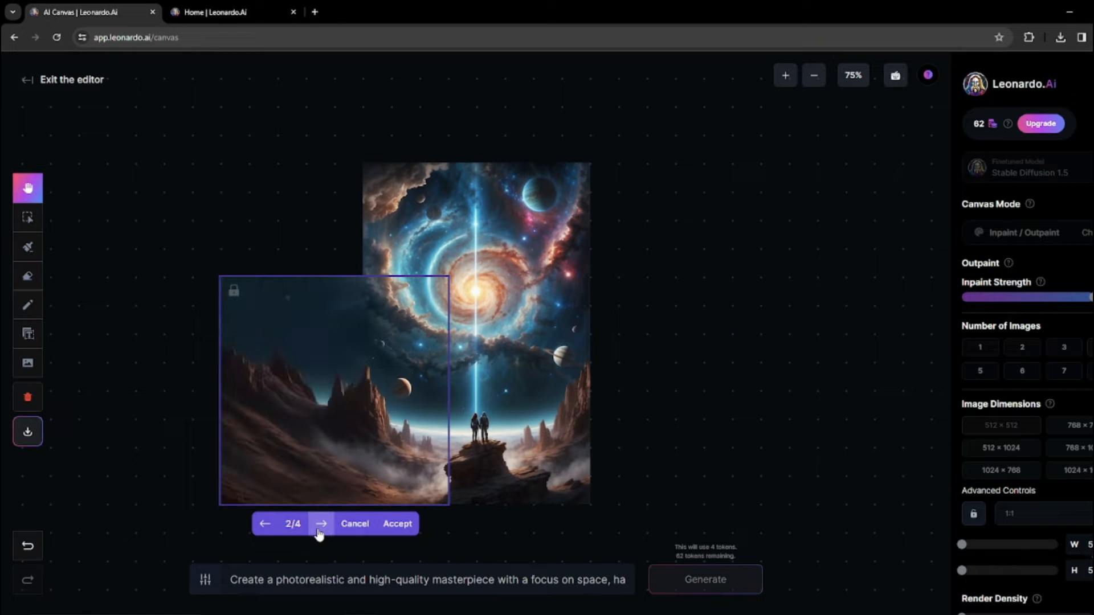
left_click(319, 530)
left_click(320, 529)
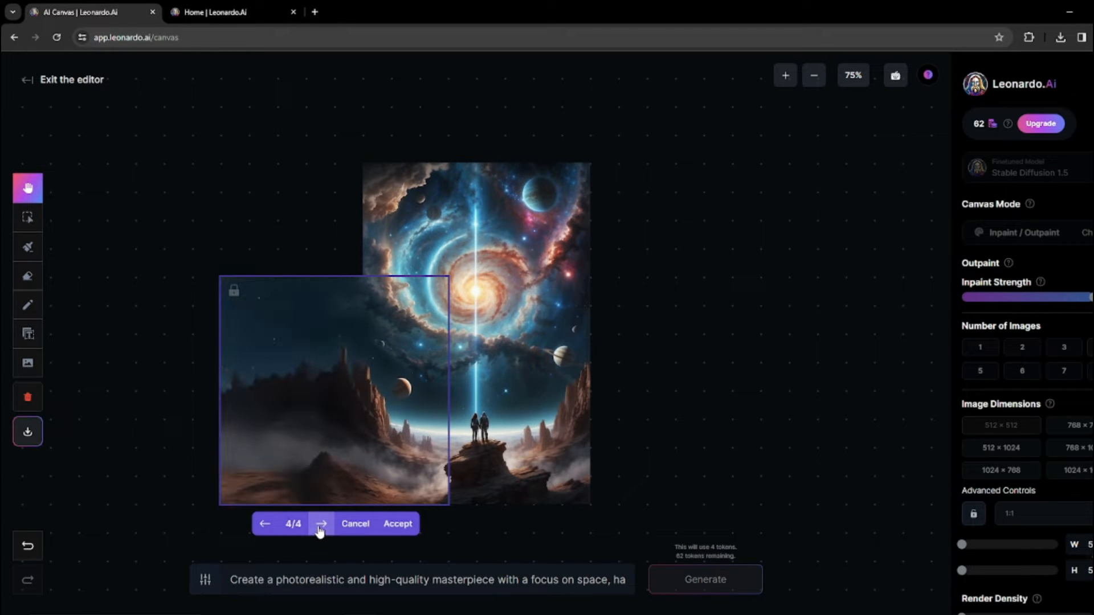
left_click(319, 524)
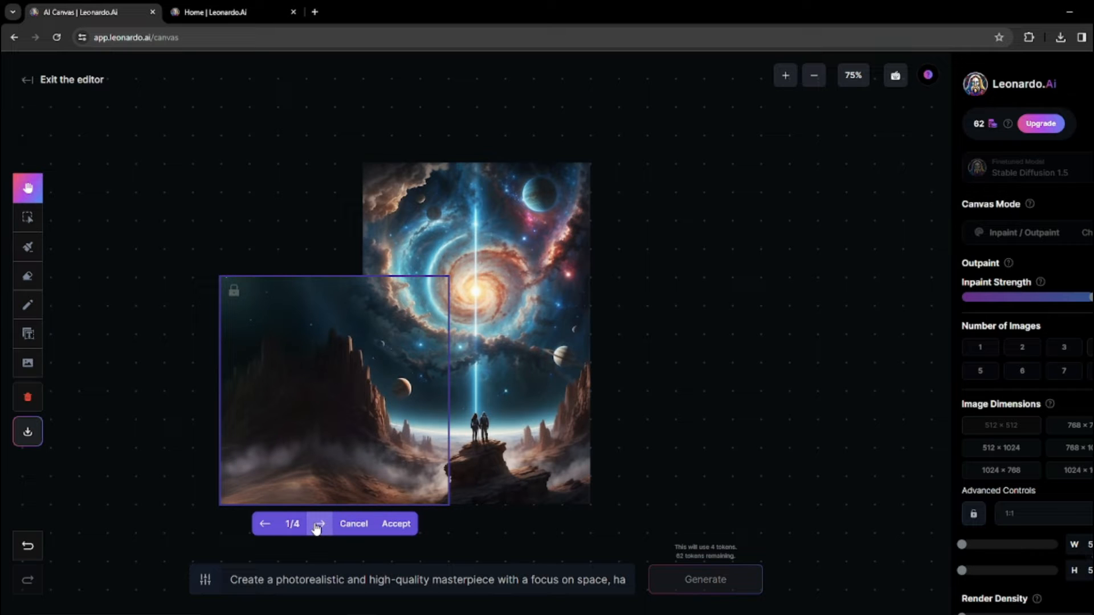
left_click(258, 528)
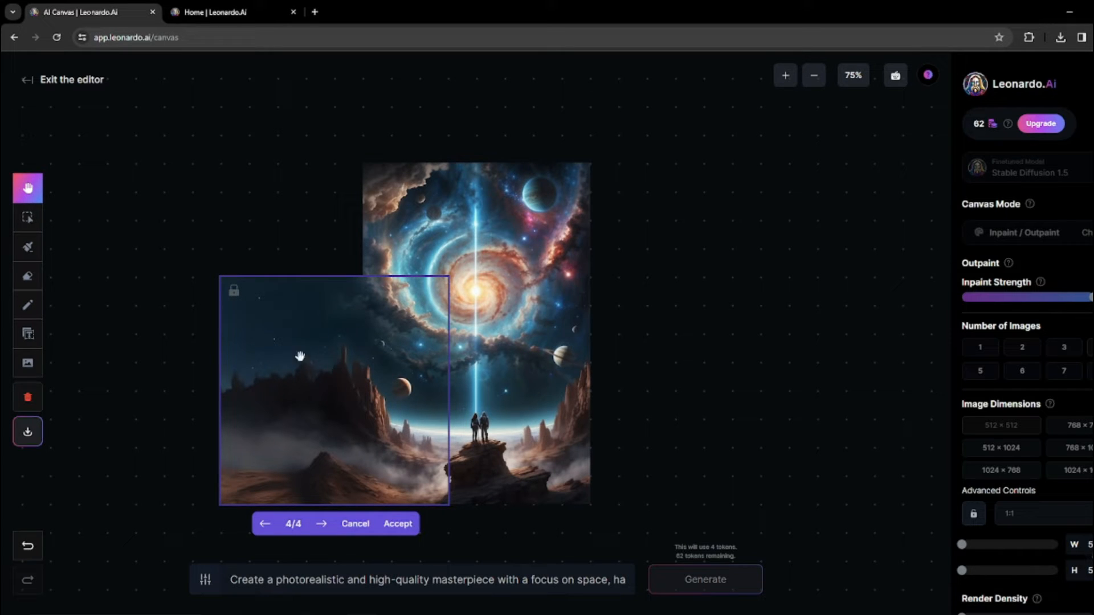
left_click(402, 530)
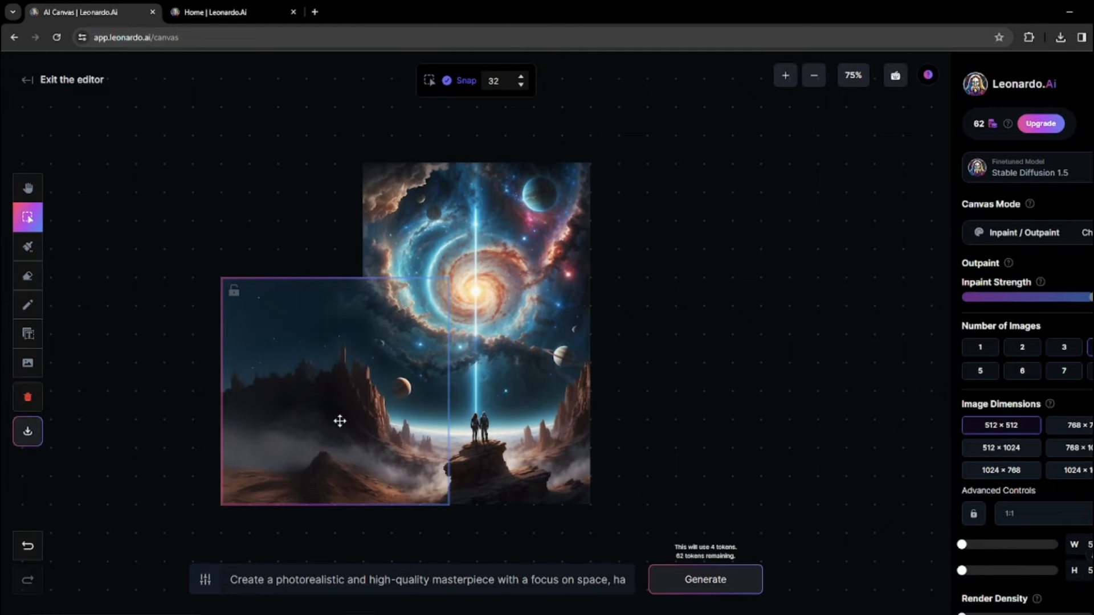
Step: Move the generation frame over the empty area beside the picture's upper-left edge, generate the outpainted area, and accept the first variation
left_click_drag(322, 417, 319, 309)
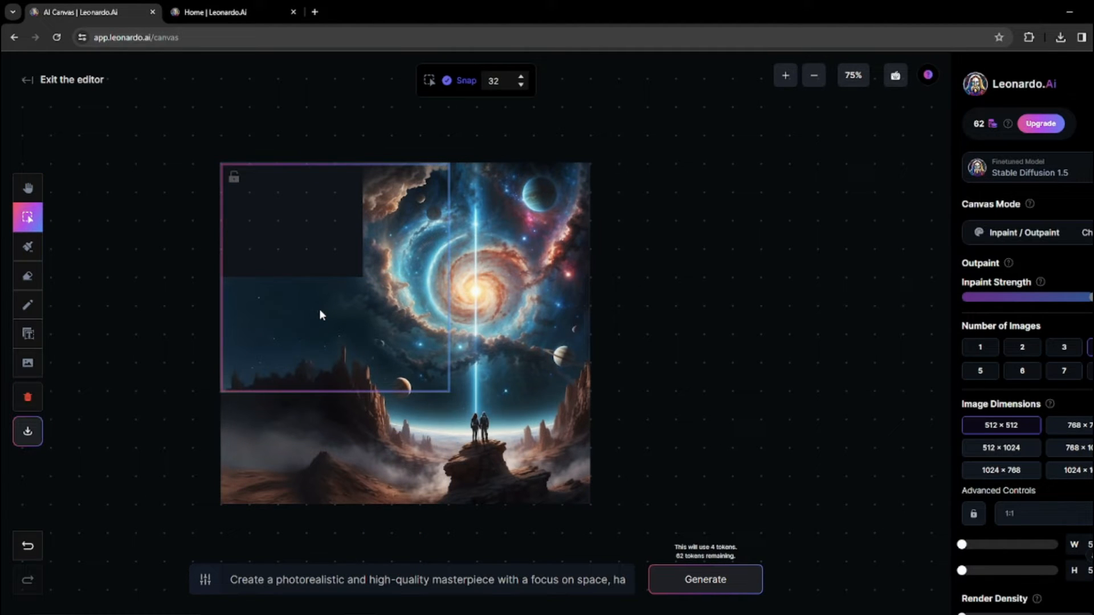
left_click(696, 579)
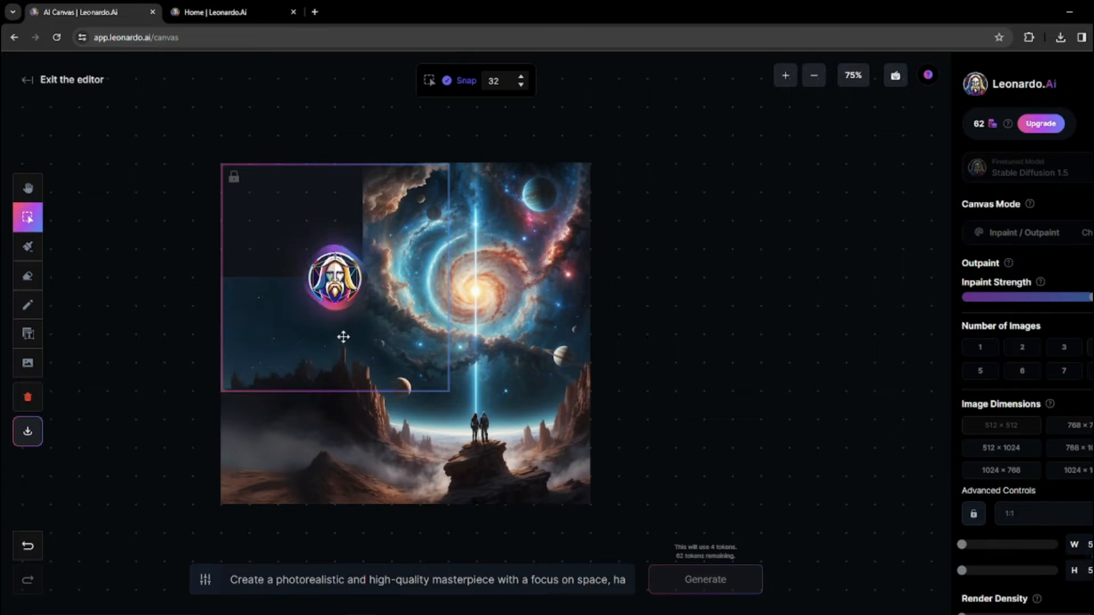
scroll(1057, 274, "down", 3)
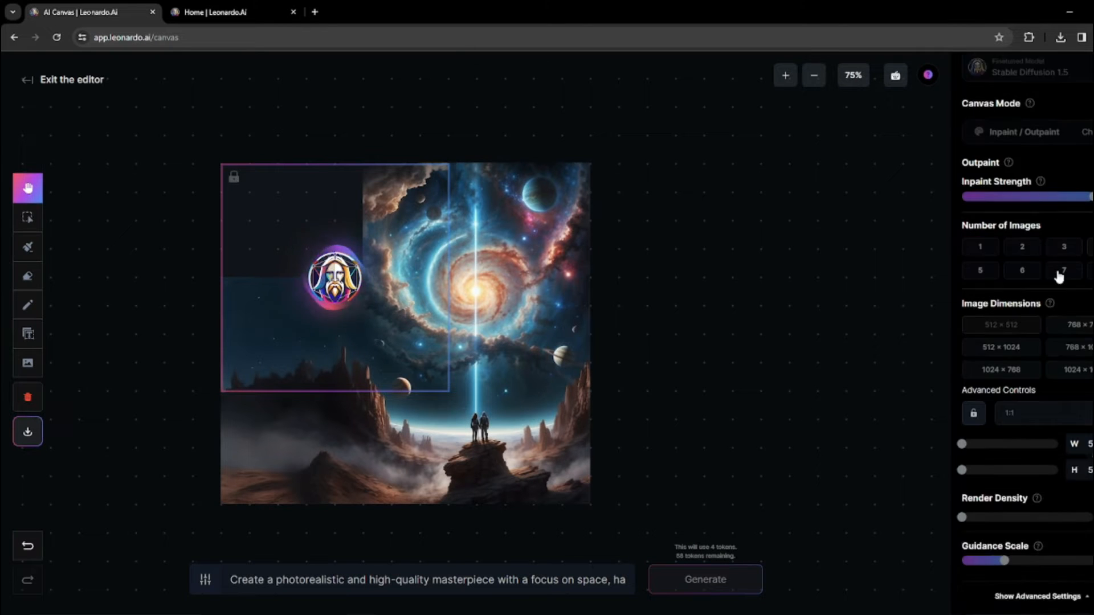
scroll(1062, 316, "up", 3)
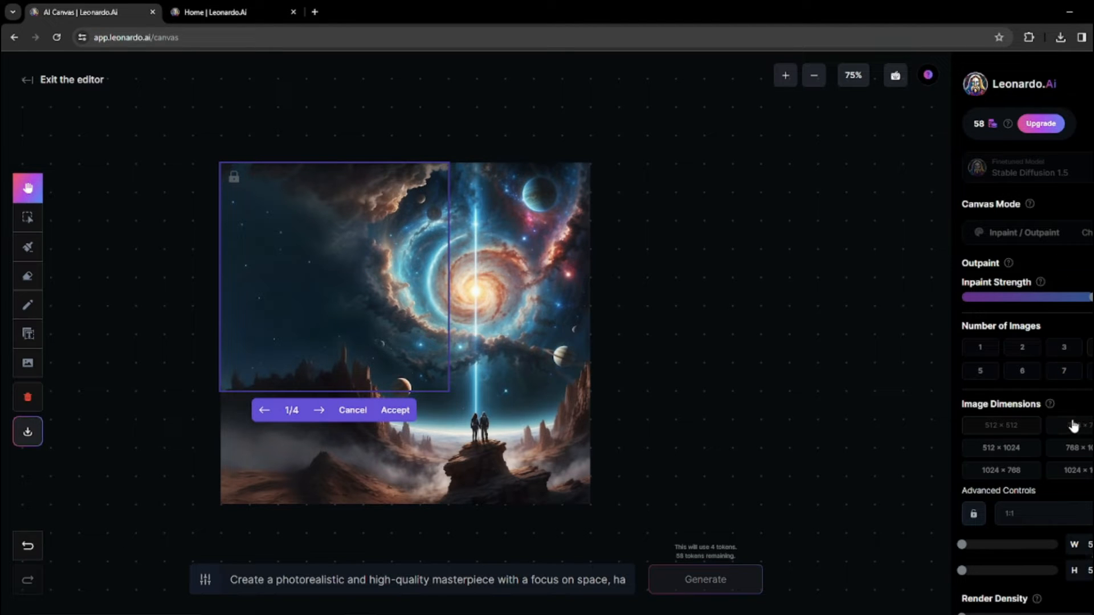
scroll(1028, 428, "down", 1)
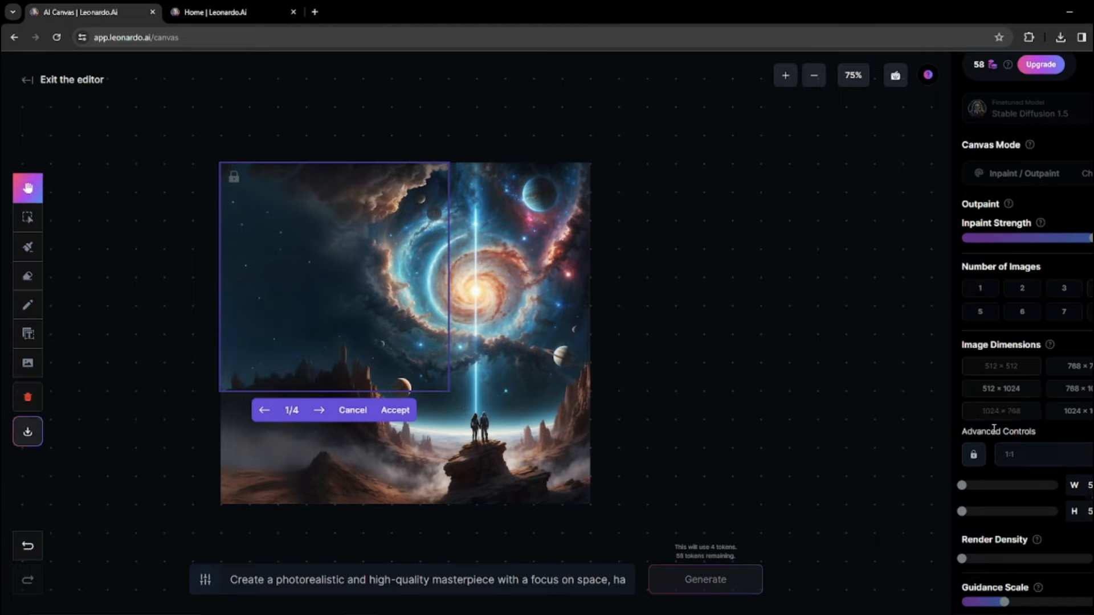
left_click(399, 411)
Step: Move the generation frame across the picture's upper-right edge, and compare the extended scene with the original galaxy image and its prompt
left_click_drag(355, 271, 627, 275)
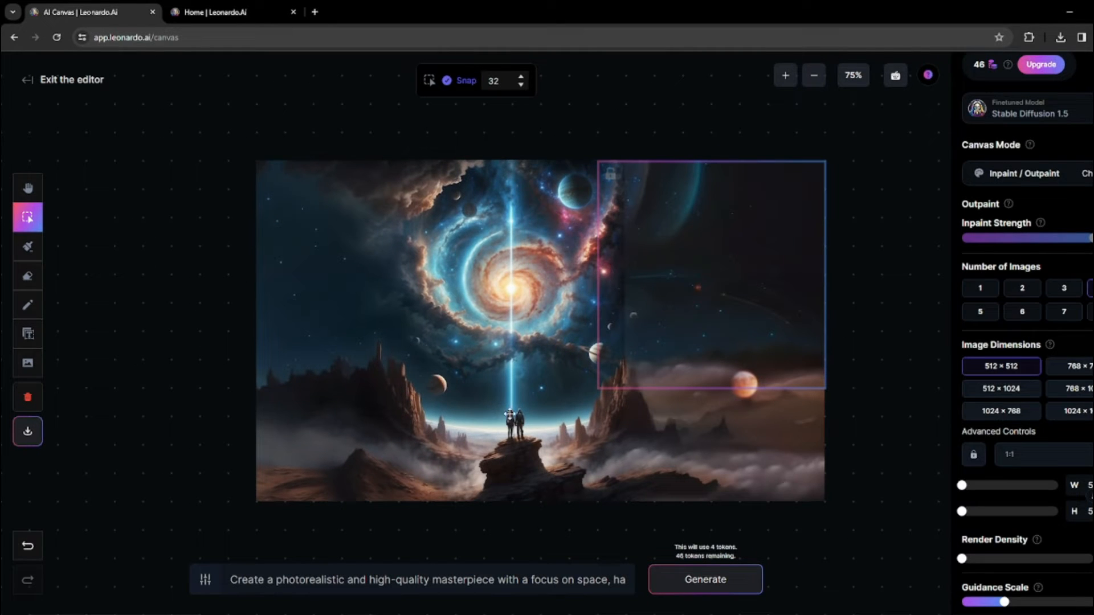
left_click(240, 14)
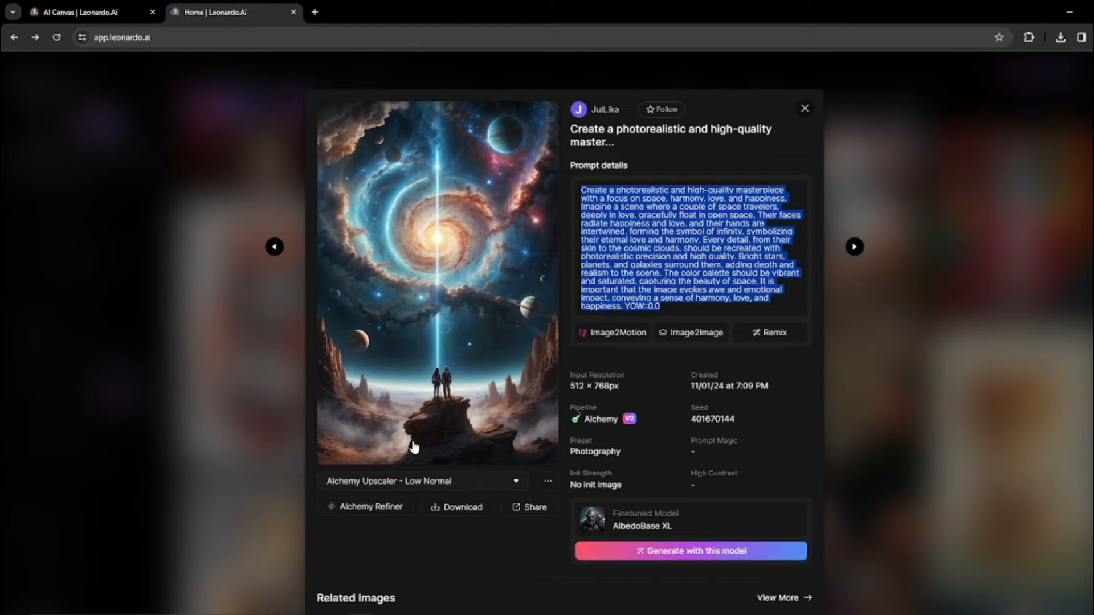
left_click(99, 13)
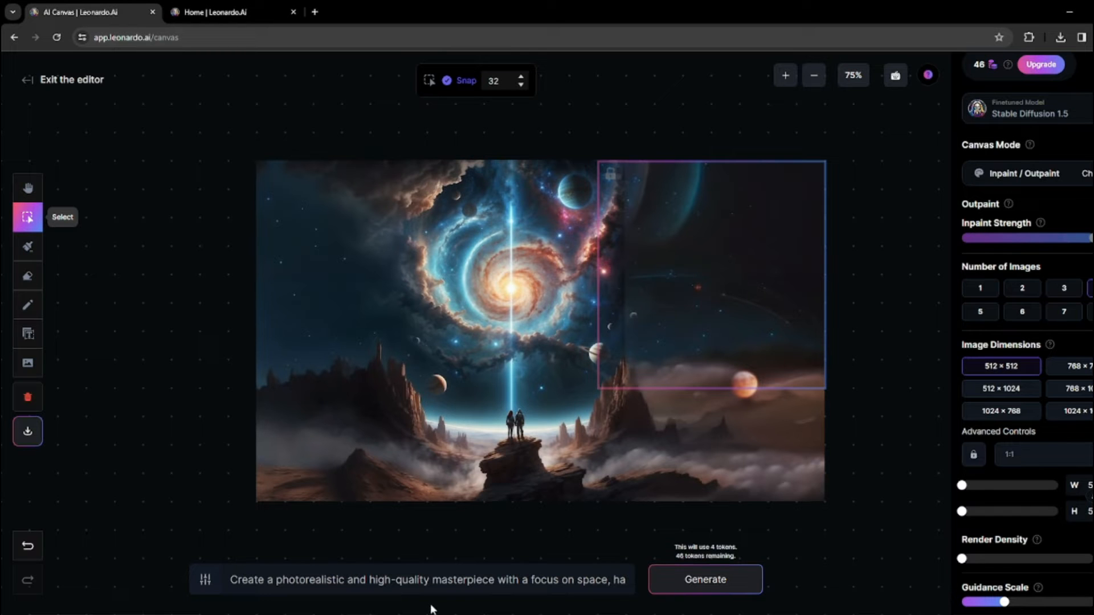
left_click_drag(240, 580, 475, 566)
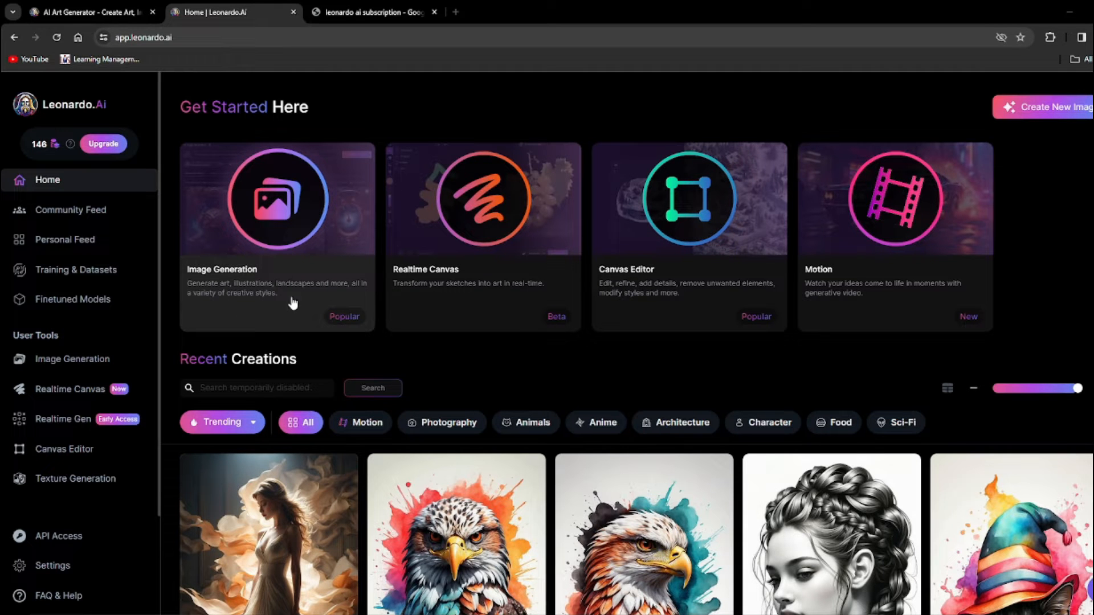
Step: Open Image Generation from the home page, look over its settings, and set the number of images to 4
left_click(282, 222)
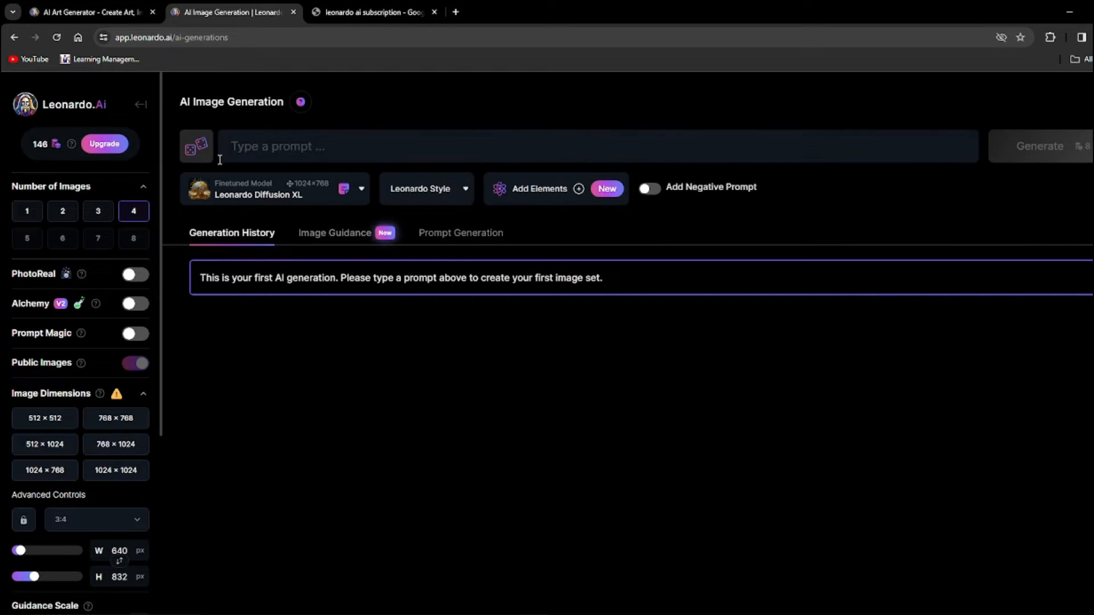
left_click(262, 149)
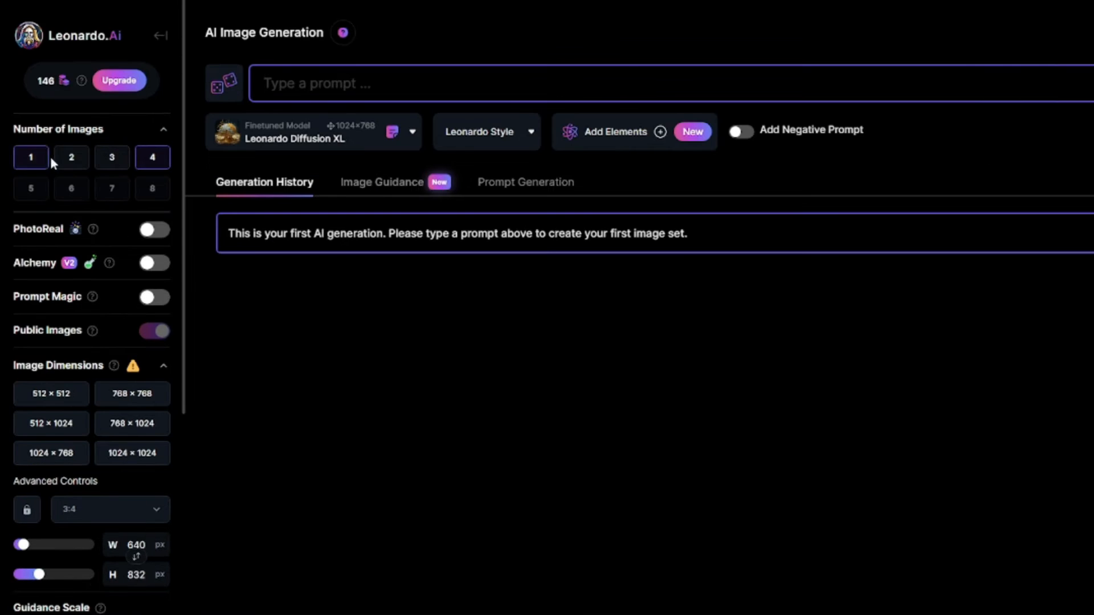
scroll(68, 316, "down", 5)
scroll(68, 316, "up", 5)
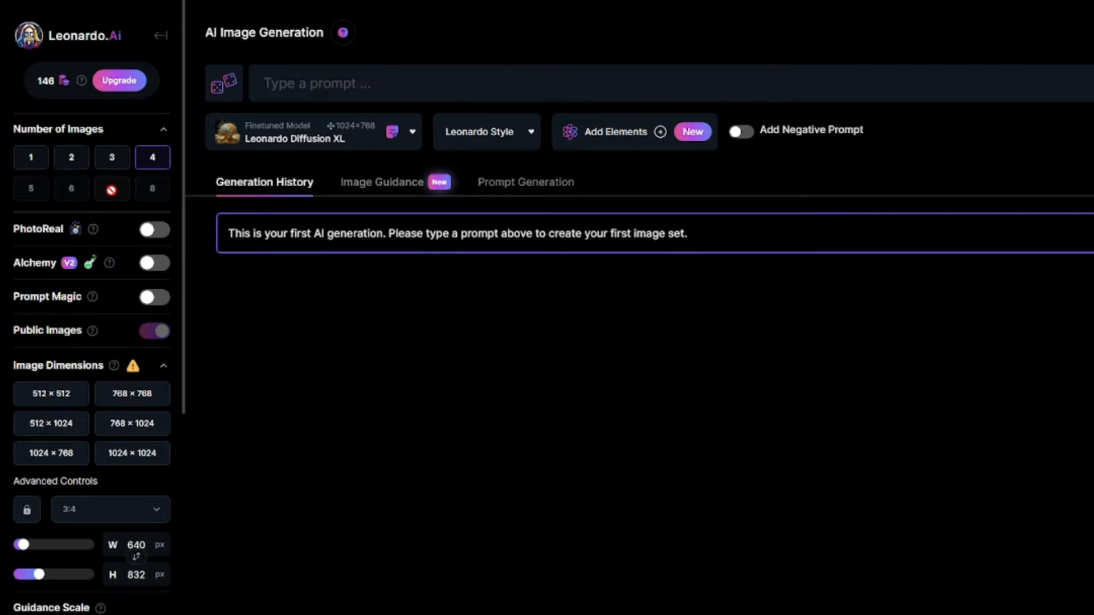
left_click(31, 163)
left_click(155, 164)
Step: Turn on PhotoReal and enable RAW Mode in the PhotoReal settings, then save them
mouse_move(93, 232)
left_click(149, 232)
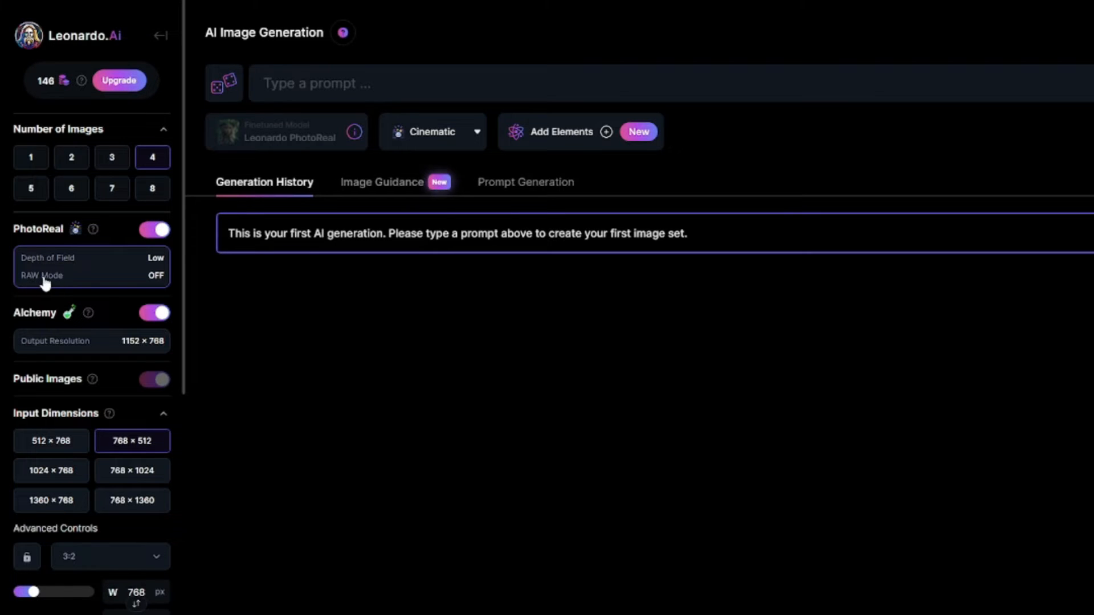
left_click(153, 282)
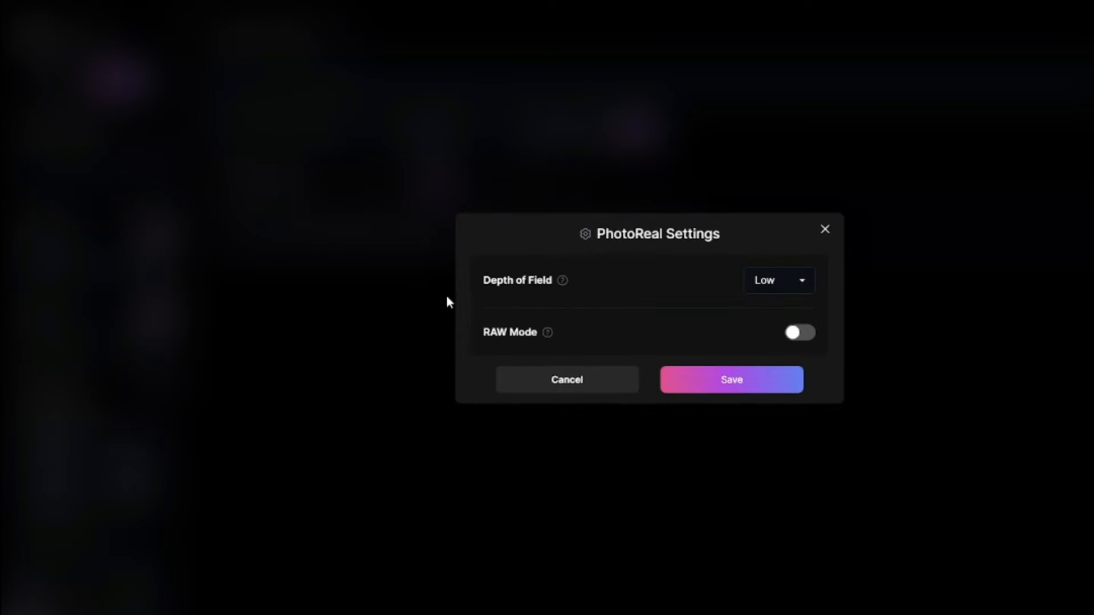
left_click(798, 335)
left_click(752, 383)
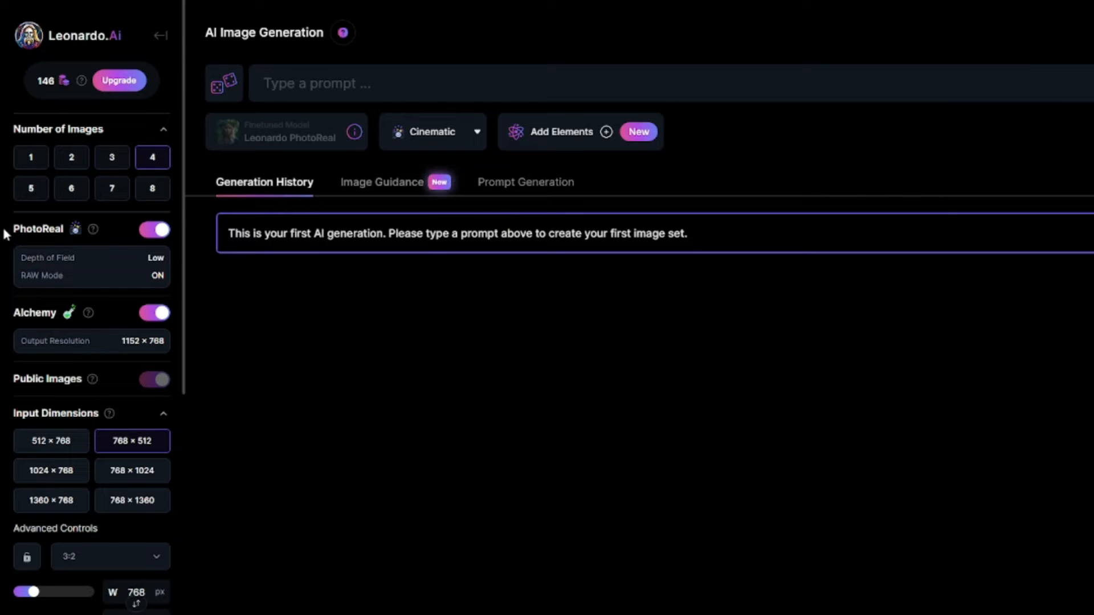
Step: Examine the Alchemy, input dimensions, aspect ratio, guidance scale and tiling settings, and expand the advanced settings to review them
scroll(3, 263, "down", 3)
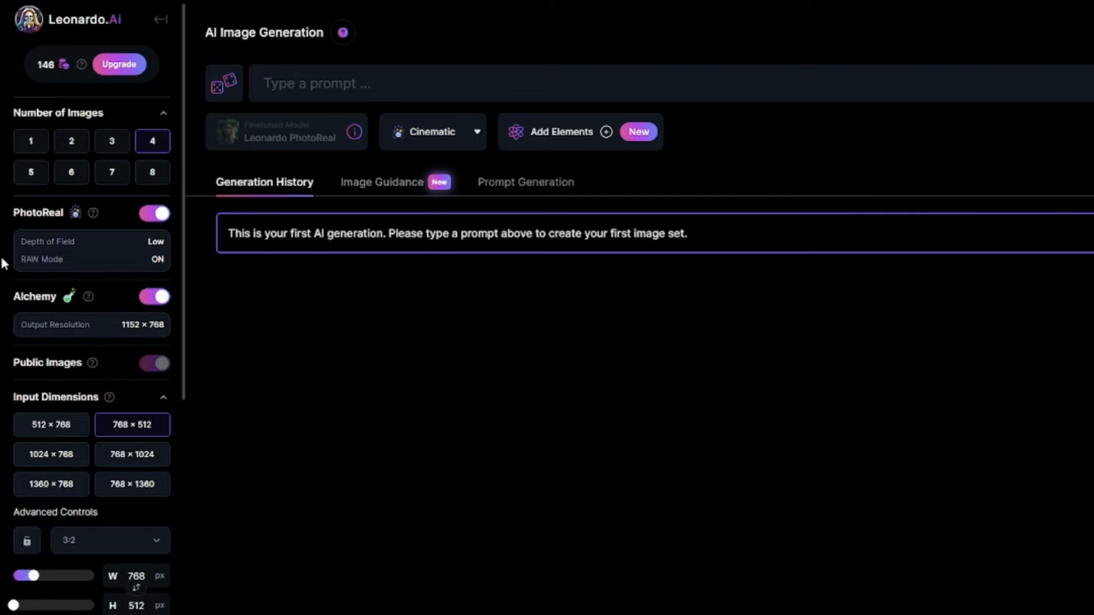
mouse_move(88, 180)
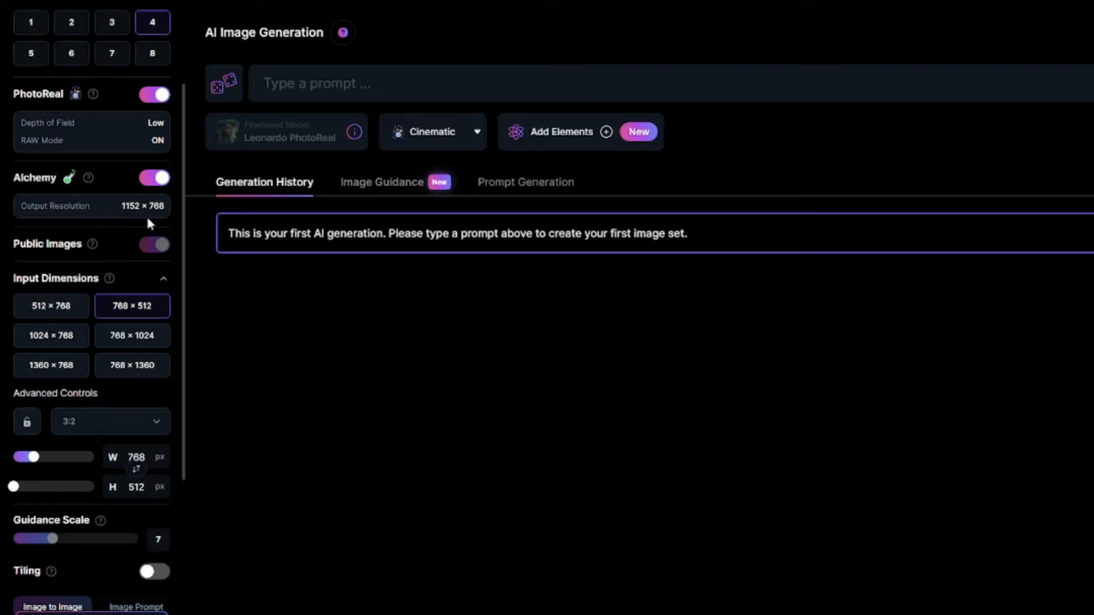
mouse_move(154, 178)
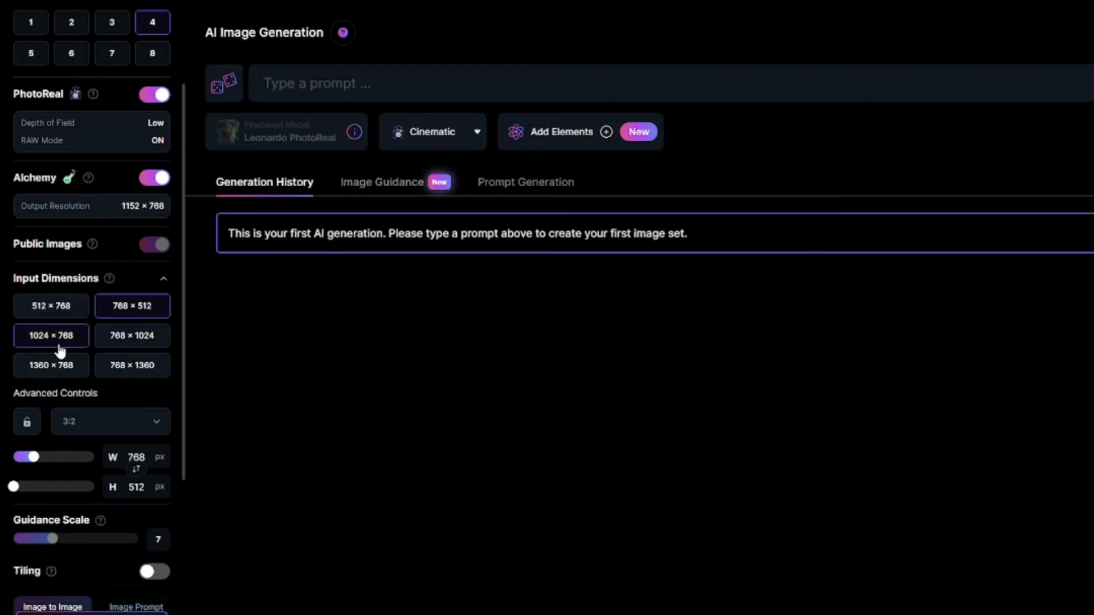
scroll(3, 348, "down", 2)
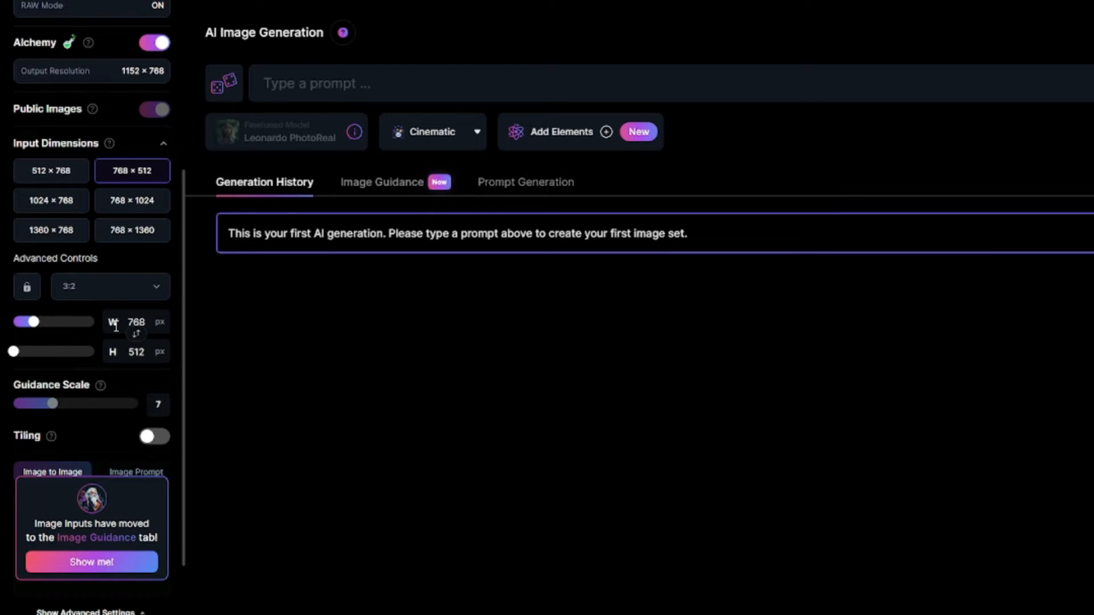
scroll(75, 329, "down", 1)
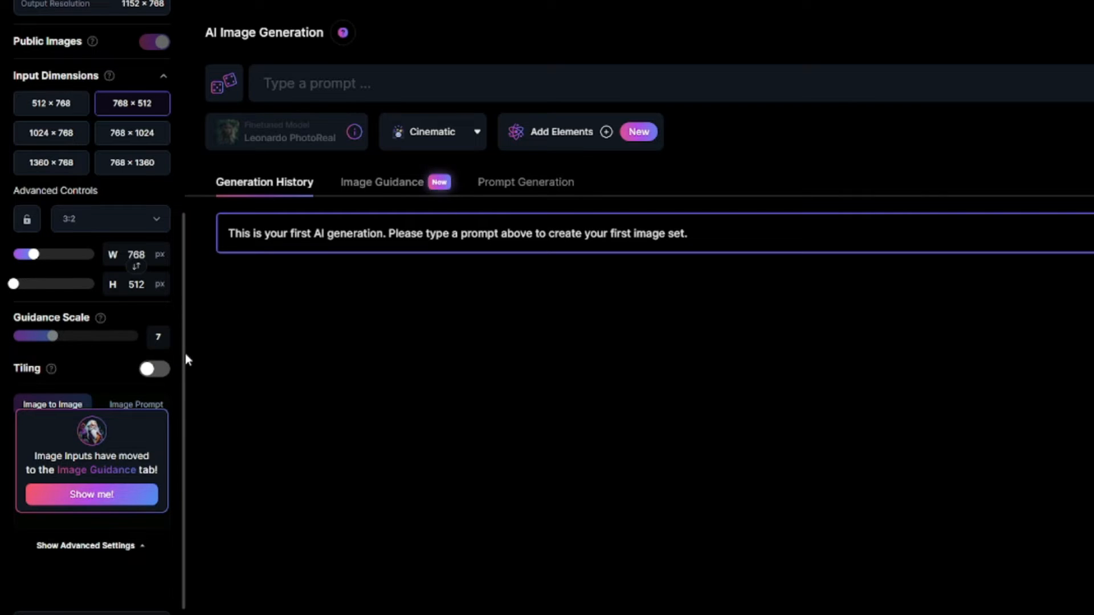
scroll(127, 354, "down", 1)
scroll(110, 351, "up", 5)
scroll(110, 350, "down", 5)
left_click(112, 535)
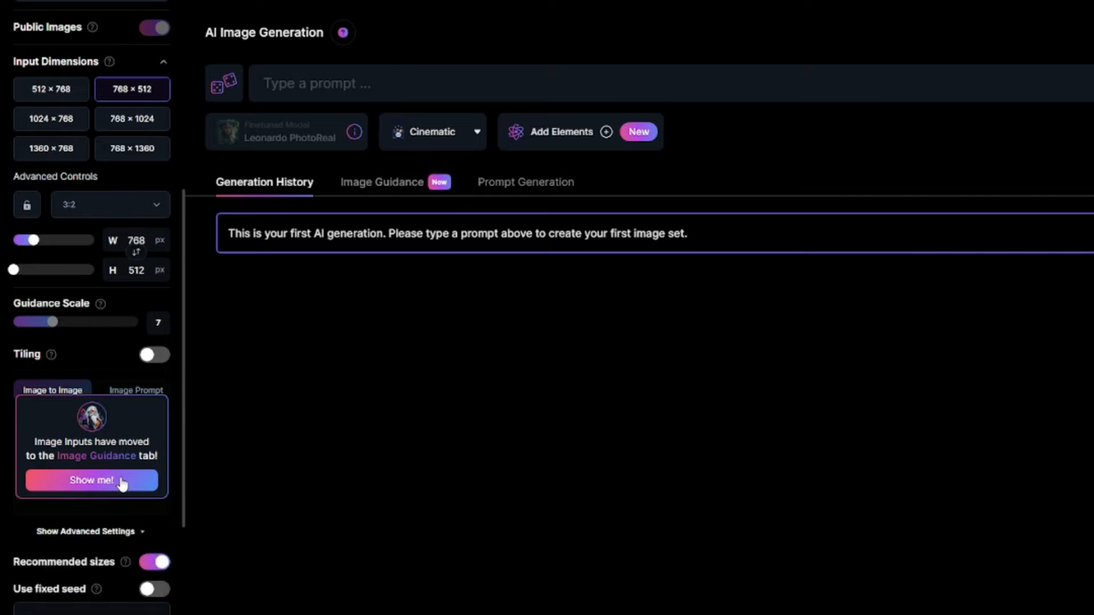
scroll(117, 473, "down", 3)
scroll(103, 405, "up", 9)
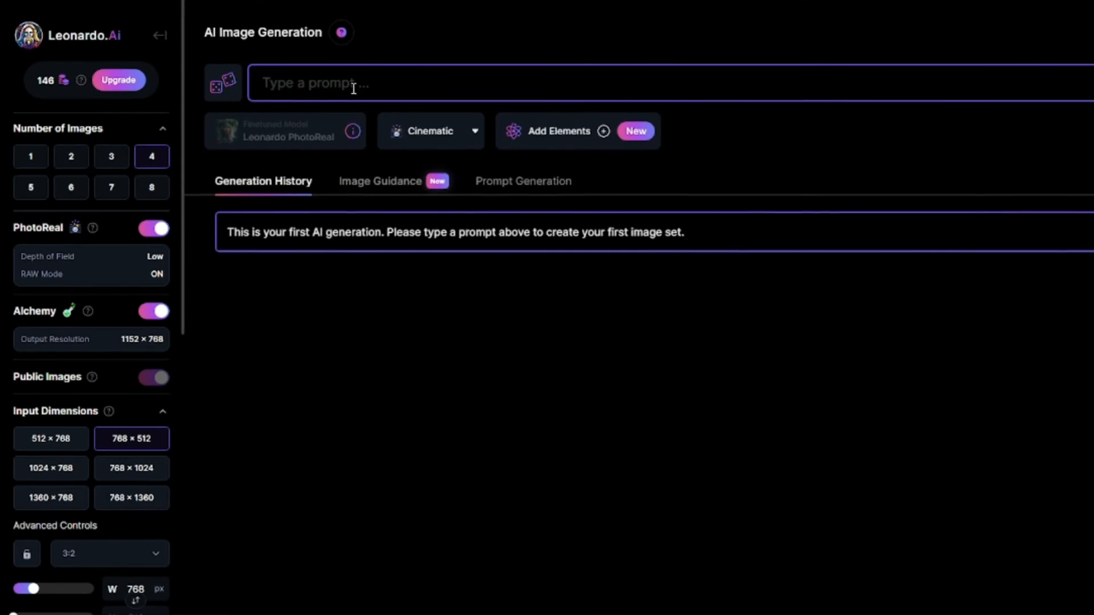
Step: Enter the moss-covered lighthouse prompt, browse the generated images in full view, and close the viewer
type("A lone, moss-covered lighthouse rises from a churning sea of emerald and amethyst, its beacon piercing a twilight sky of swirling lavender and apricot. Photorealistic style with dreamlike elements, low-angle viewpoint, emphasize the towering height and isolation of the lighthouse.")
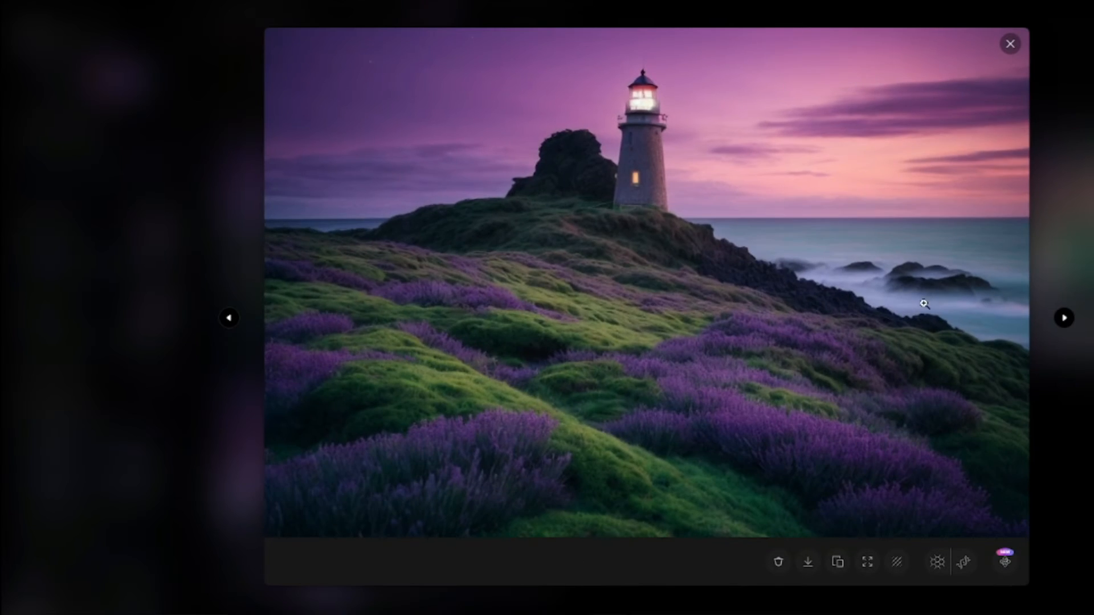
left_click(1064, 318)
left_click(1064, 318)
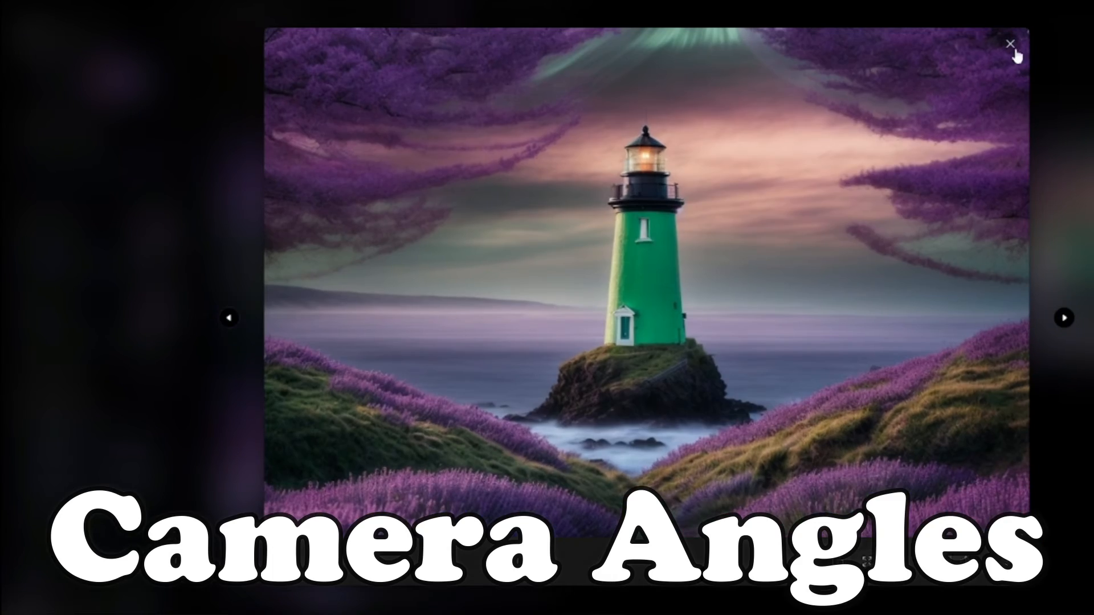
left_click(1012, 47)
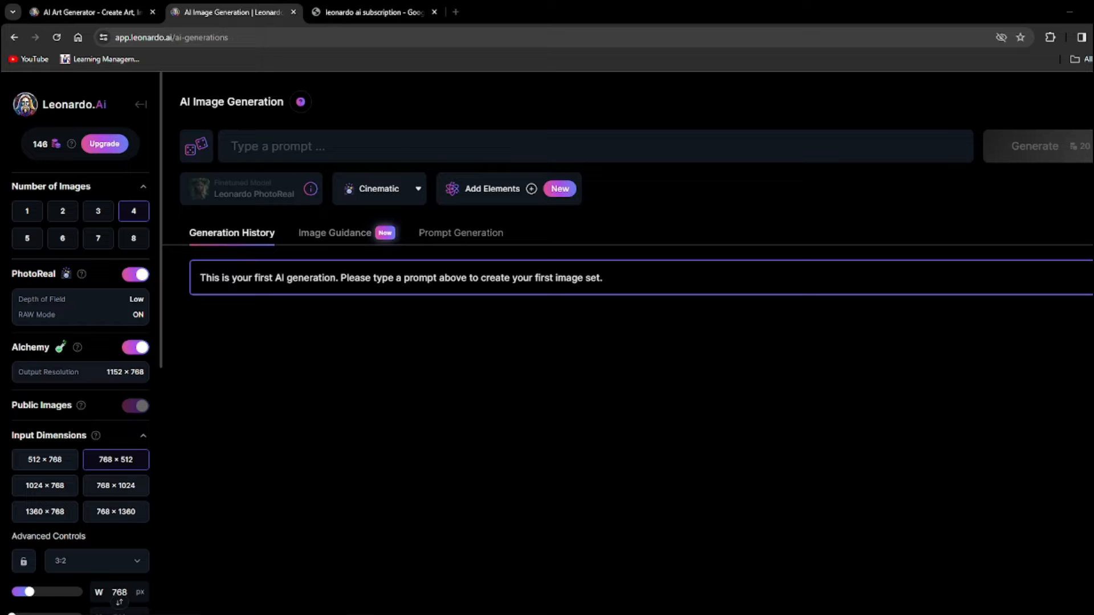
Step: Enter the prompt "A lone, moss-covered lighthouse rises from a churning sea of emerald and amethyst...", and review its subject, style, viewpoint and details
left_click(311, 151)
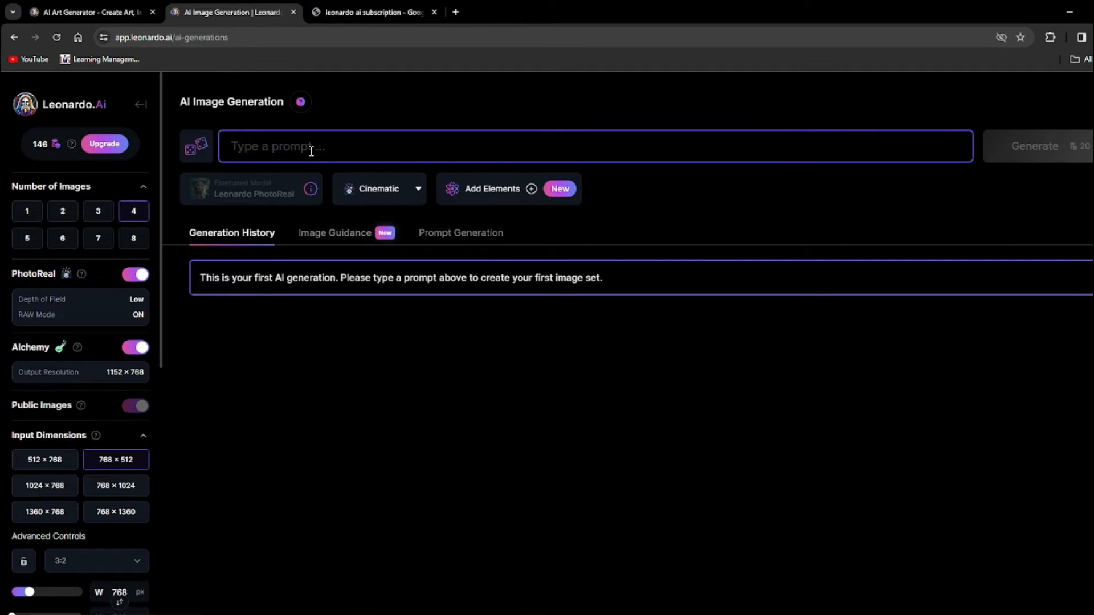
type("A lone, moss-covered lighthouse rises from a churning sea of emerald and amethyst, its beacon piercing a twilight sky of swirling lavender and apricot. Photorealistic style with dreamlike elements, low-angle viewpoint, emphasize the towering height and isolation of the lighthouse.")
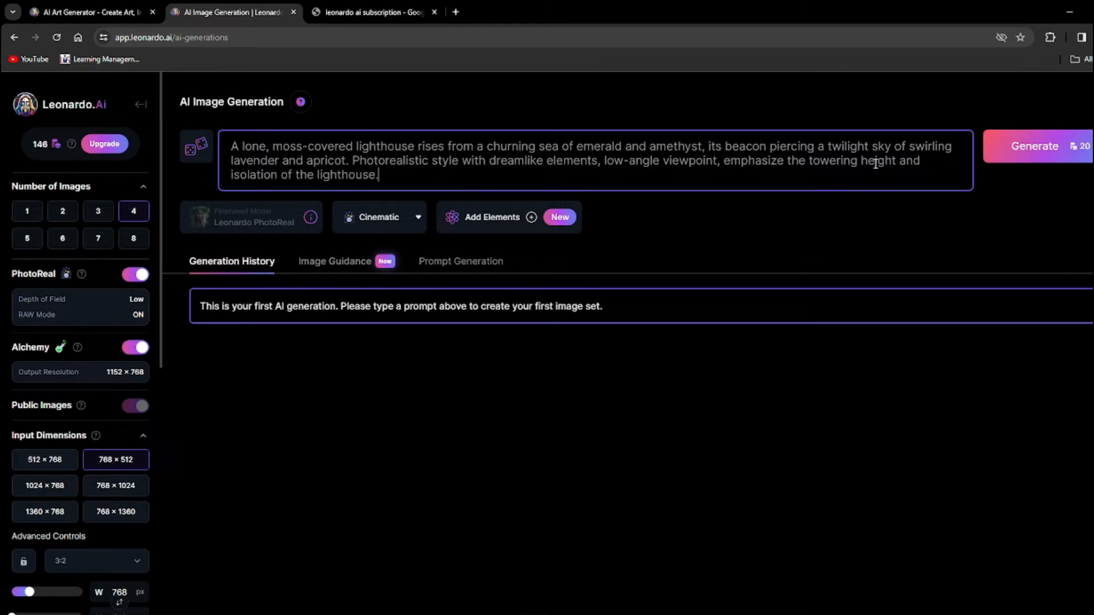
left_click_drag(231, 145, 366, 145)
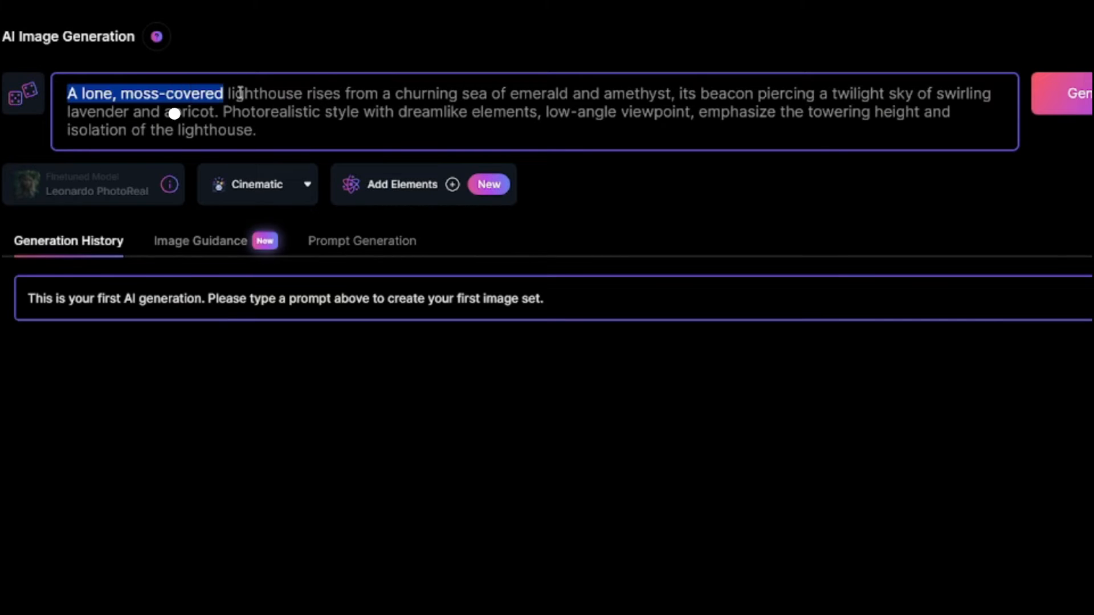
left_click_drag(240, 93, 325, 93)
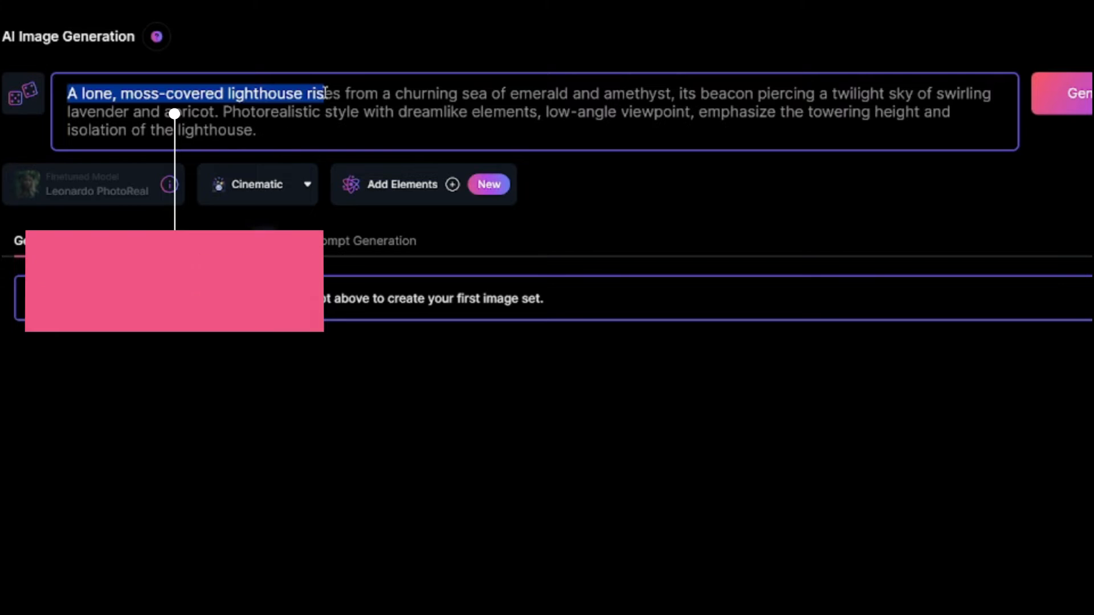
left_click_drag(225, 112, 363, 112)
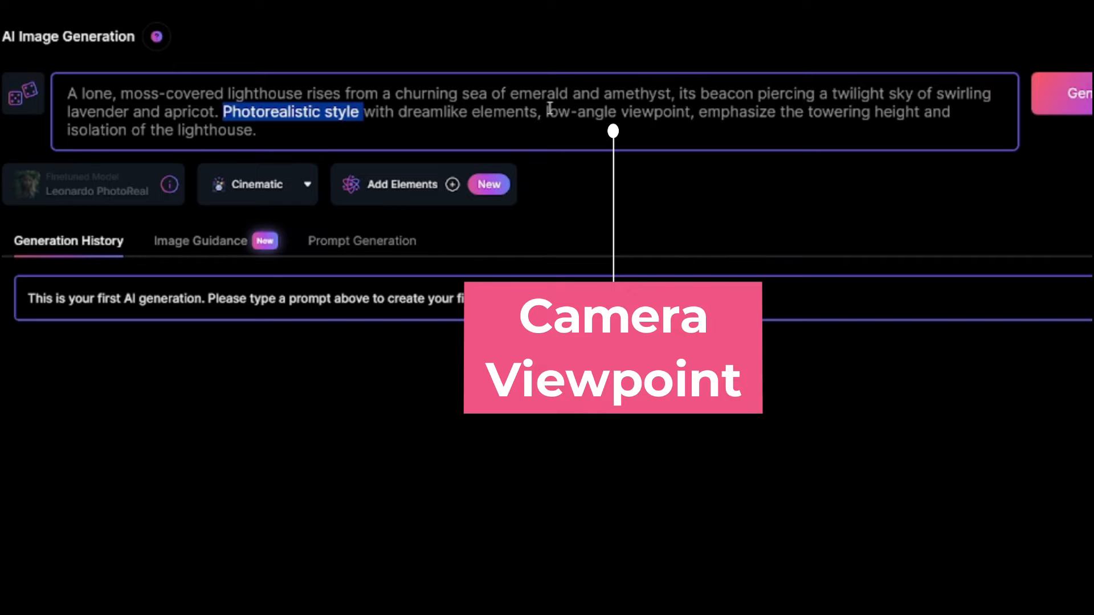
left_click_drag(550, 109, 690, 110)
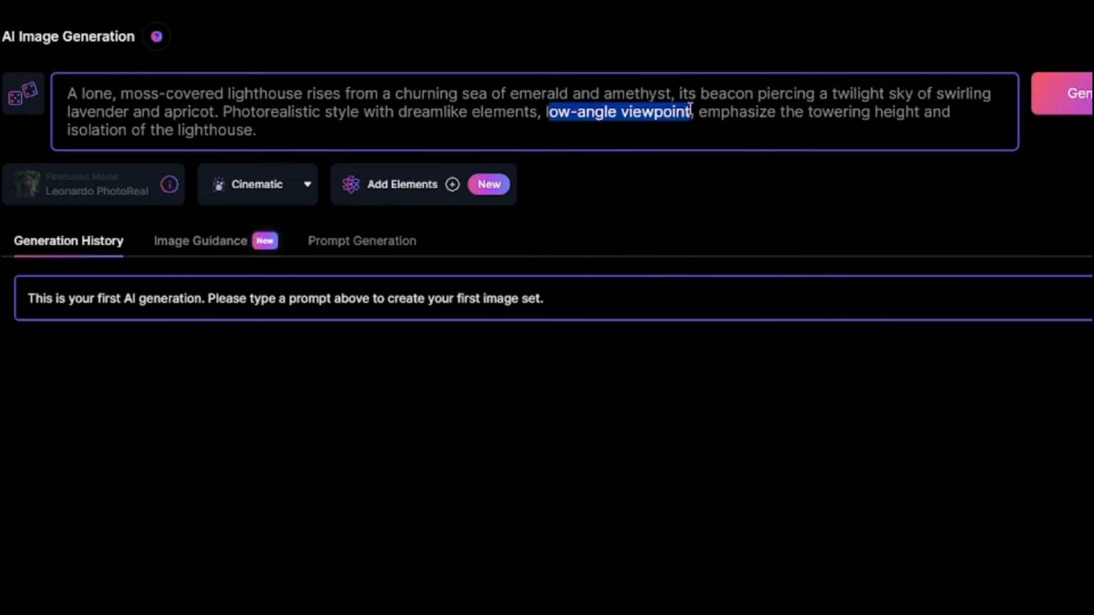
left_click_drag(843, 112, 668, 136)
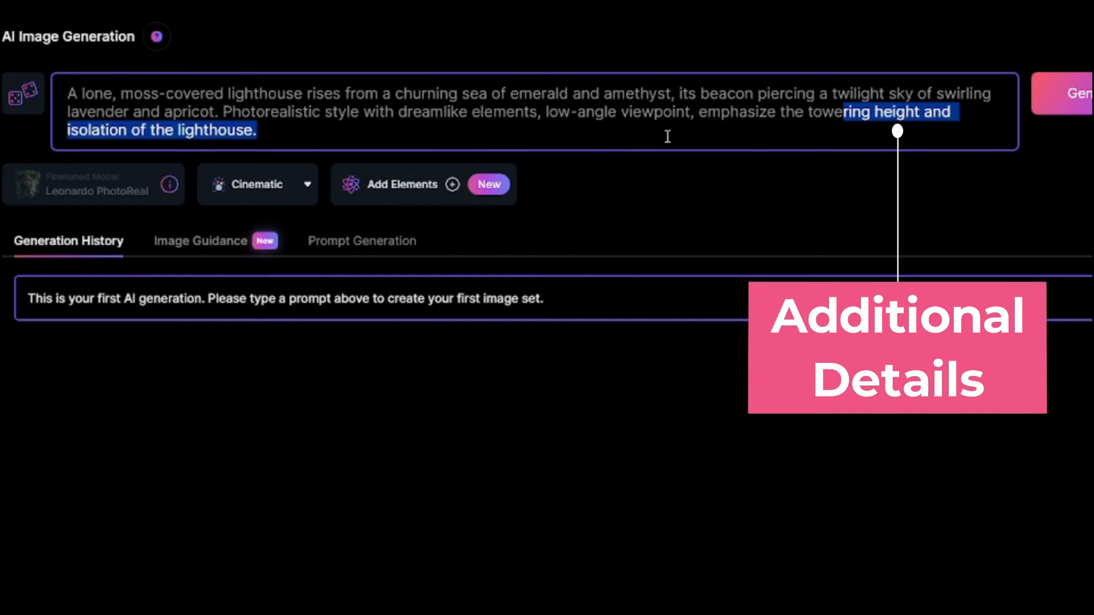
left_click(614, 139)
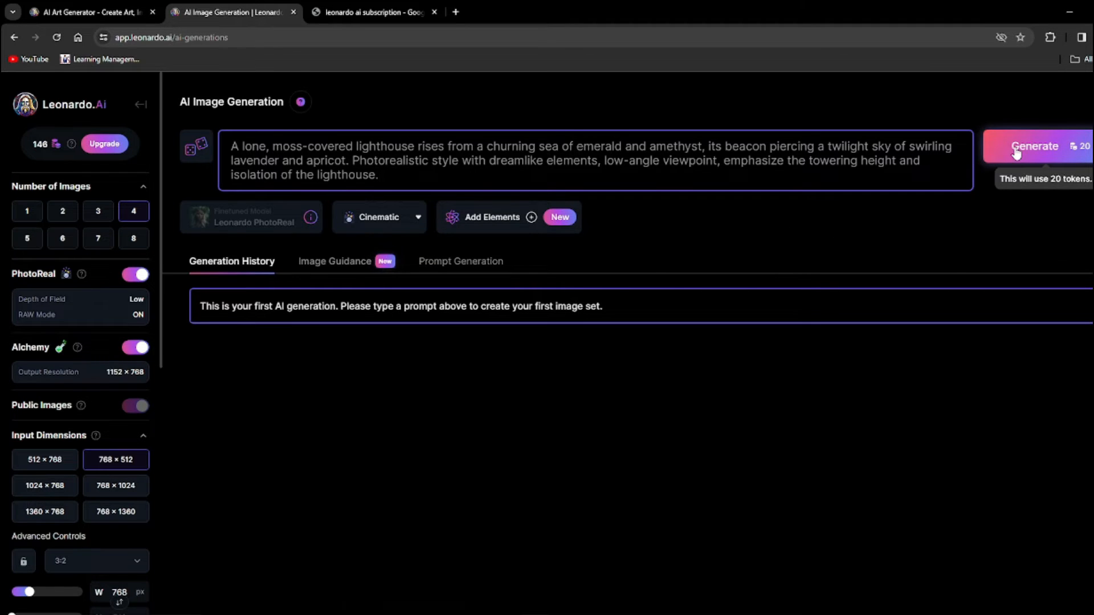
Step: Generate four images from the lighthouse prompt and open the first one in full view
left_click(1016, 153)
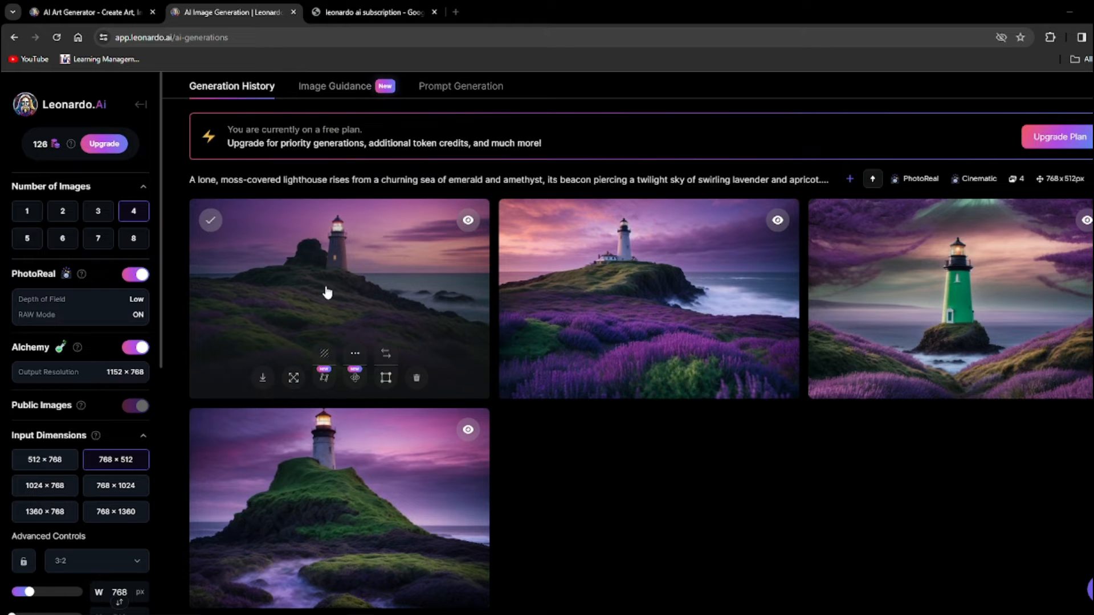
left_click(364, 314)
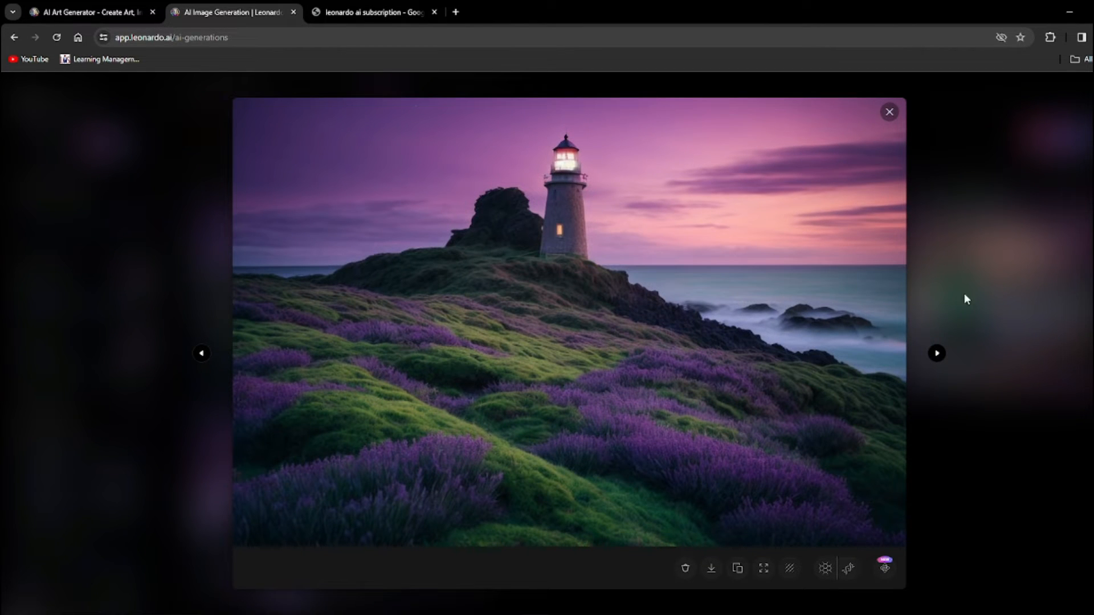
Step: Browse the second and third generated lighthouse images in full view and close the viewer
left_click(937, 353)
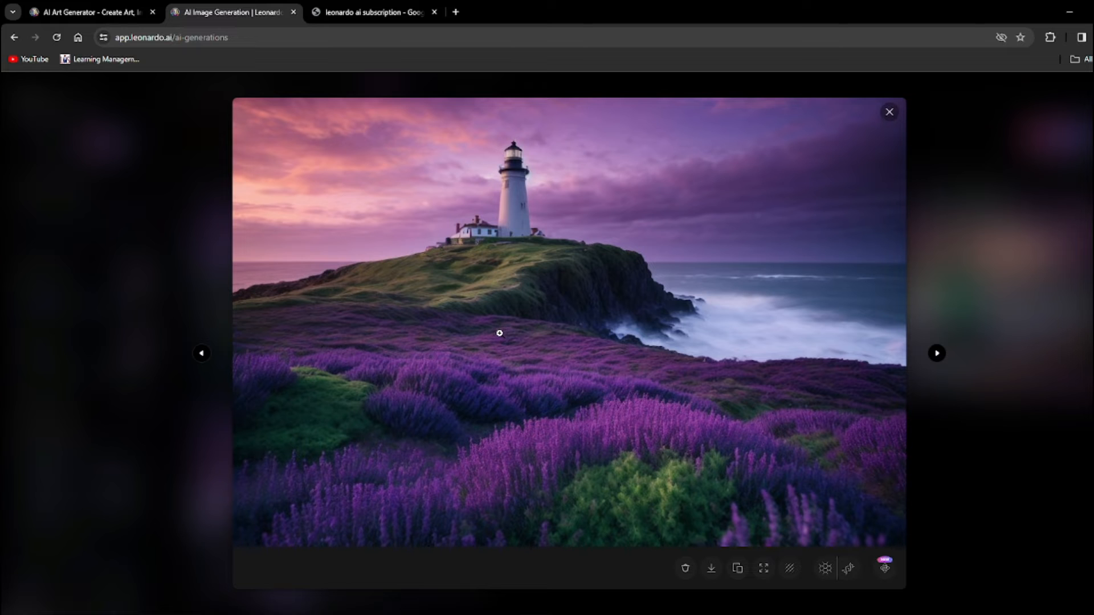
left_click(938, 353)
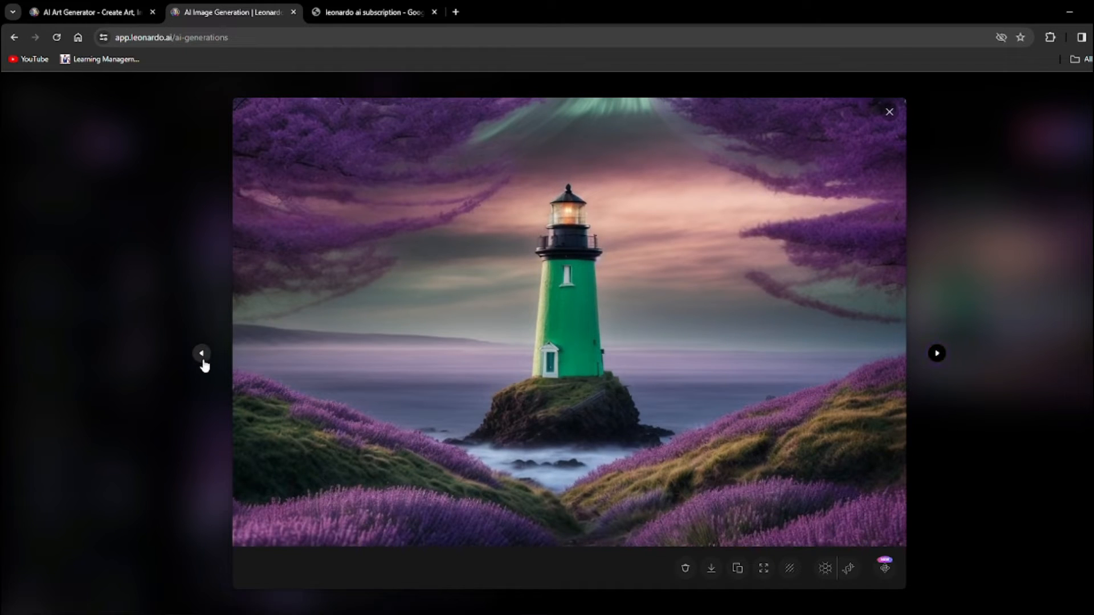
left_click(893, 115)
Step: Compare the prompt's photorealistic style wording with the first lighthouse image in enlarged view, and look over all four generated images
scroll(415, 326, "up", 3)
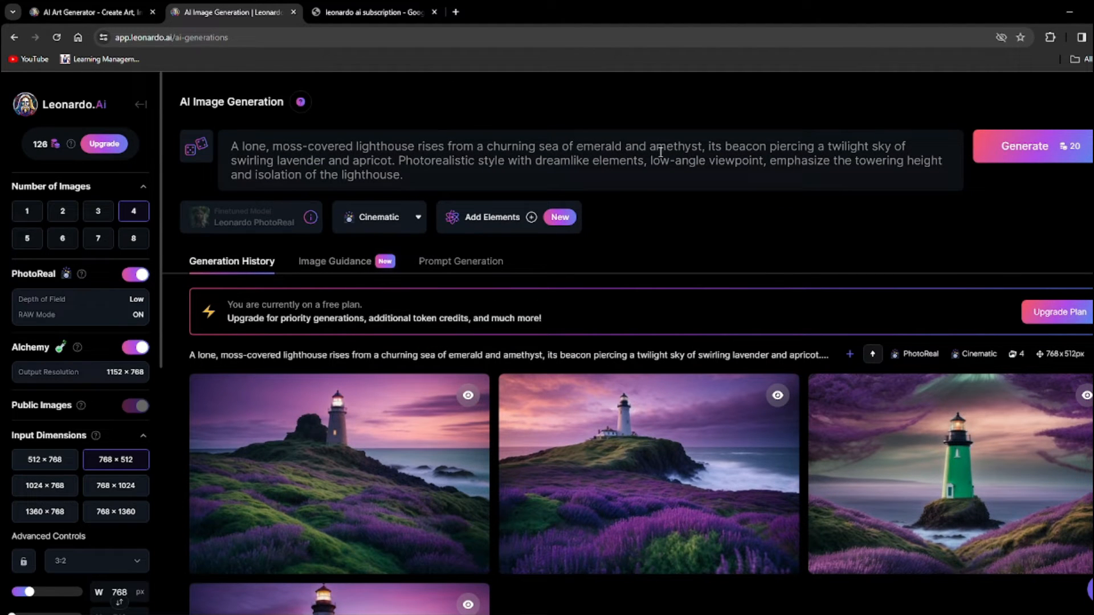
left_click_drag(398, 161, 461, 161)
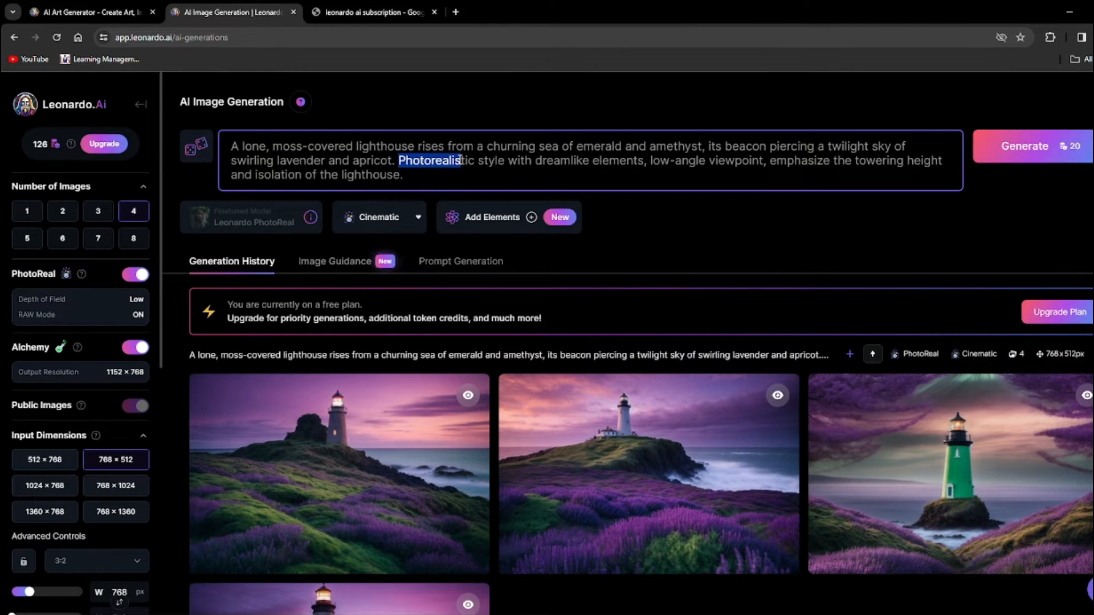
left_click_drag(470, 162, 477, 163)
scroll(521, 331, "down", 2)
left_click(339, 347)
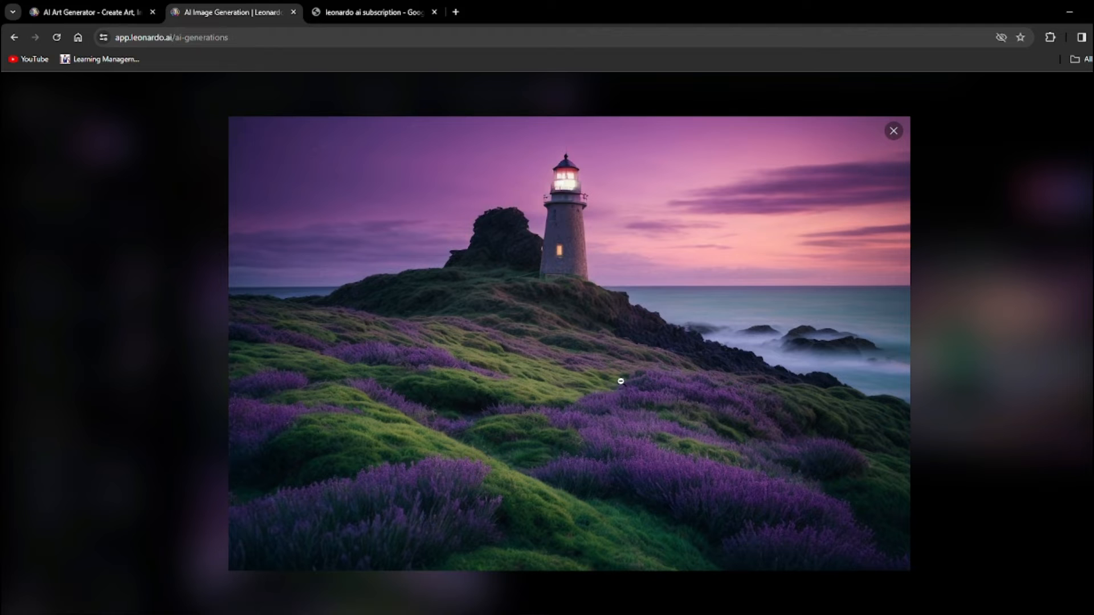
left_click(893, 132)
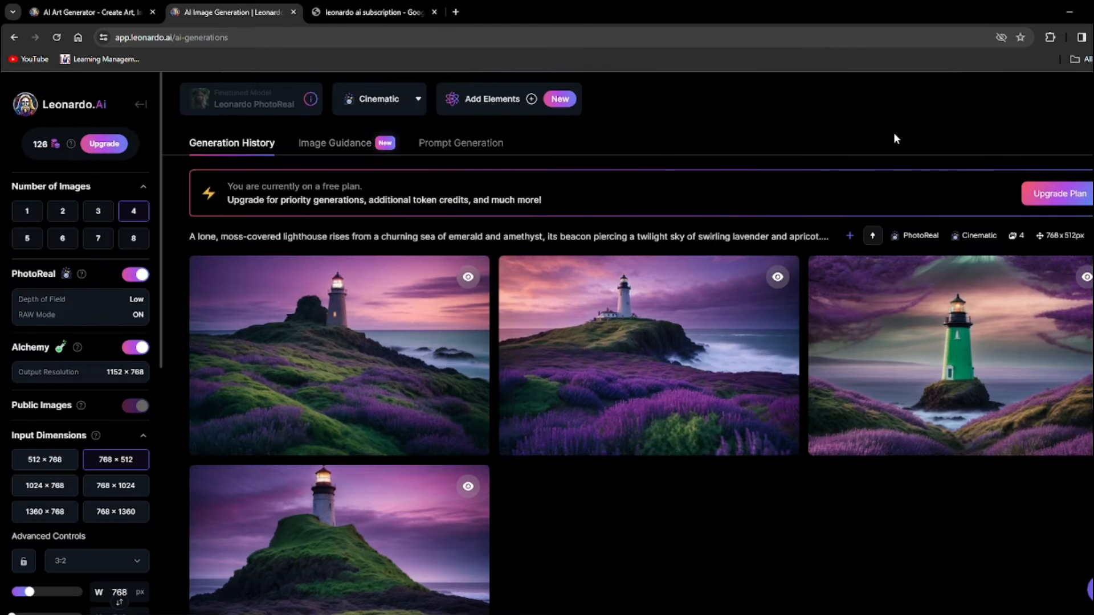
scroll(481, 399, "down", 1)
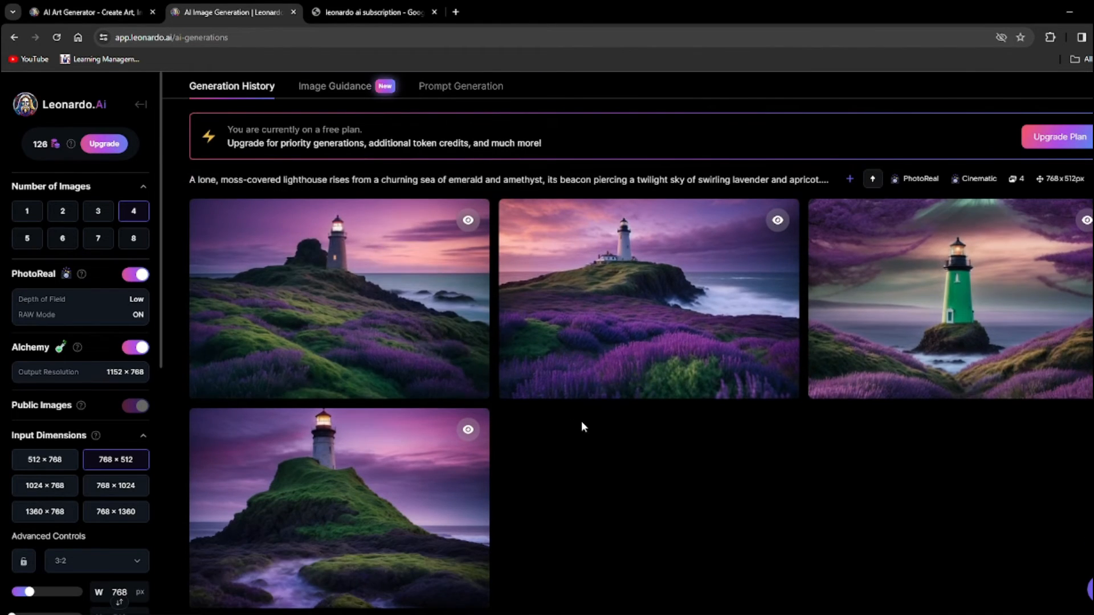
left_click(359, 264)
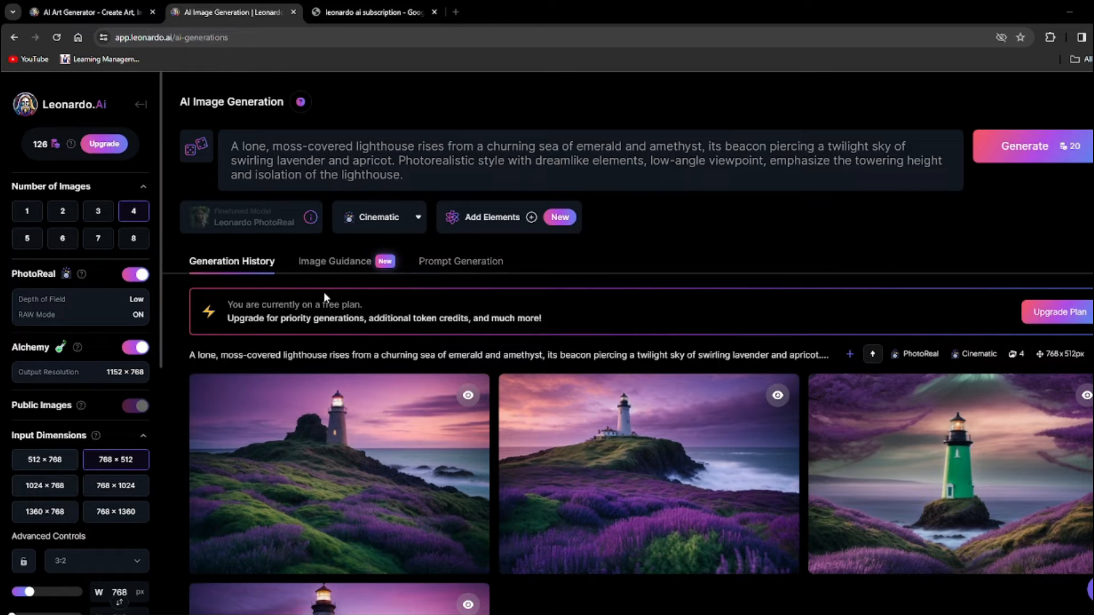
Step: Replace the prompt with "A young woman with eyes like stardust sits suspended in mid-air..." and review its photorealistic style and magical realism wording
left_click_drag(403, 175, 230, 130)
type("A young woman with eyes like stardust sits suspended in mid-air, her fingers weaving shimmering threads of gold and blue that form fantastical landscapes around her. Photorealistic style with a touch of magical realism, close-up viewpoint, focus on the expression of wonder and creative power")
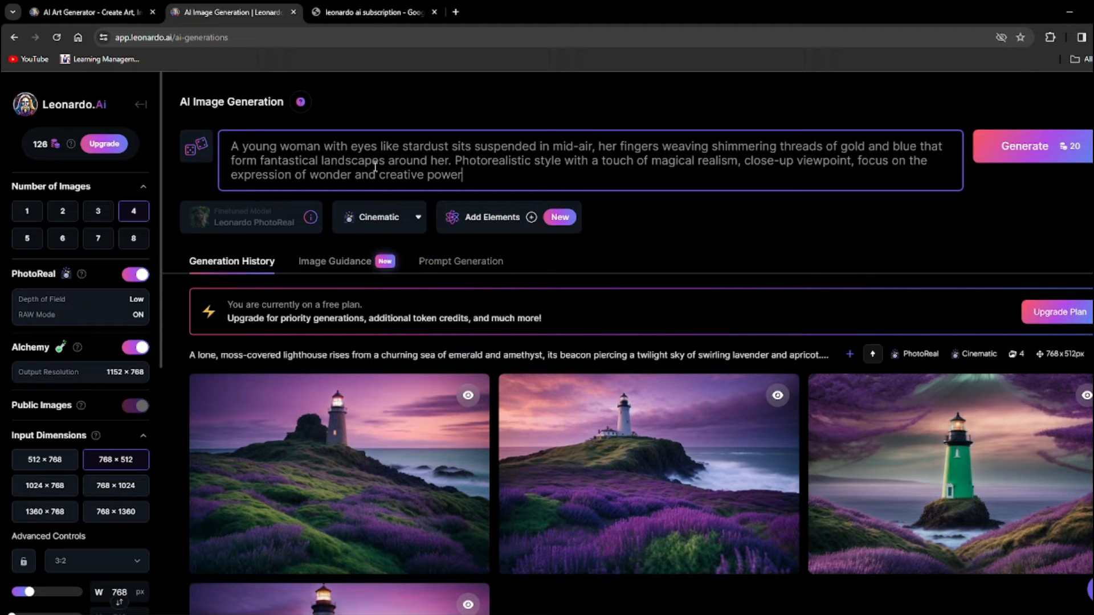
left_click_drag(455, 162, 270, 146)
left_click(501, 143)
left_click_drag(470, 161, 547, 162)
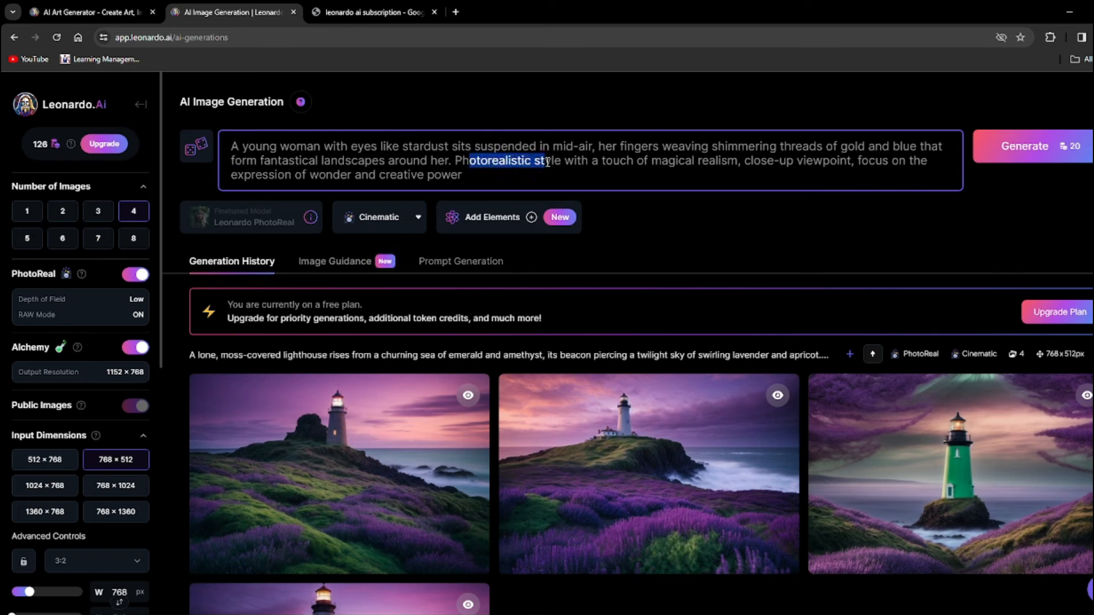
left_click_drag(660, 165, 712, 165)
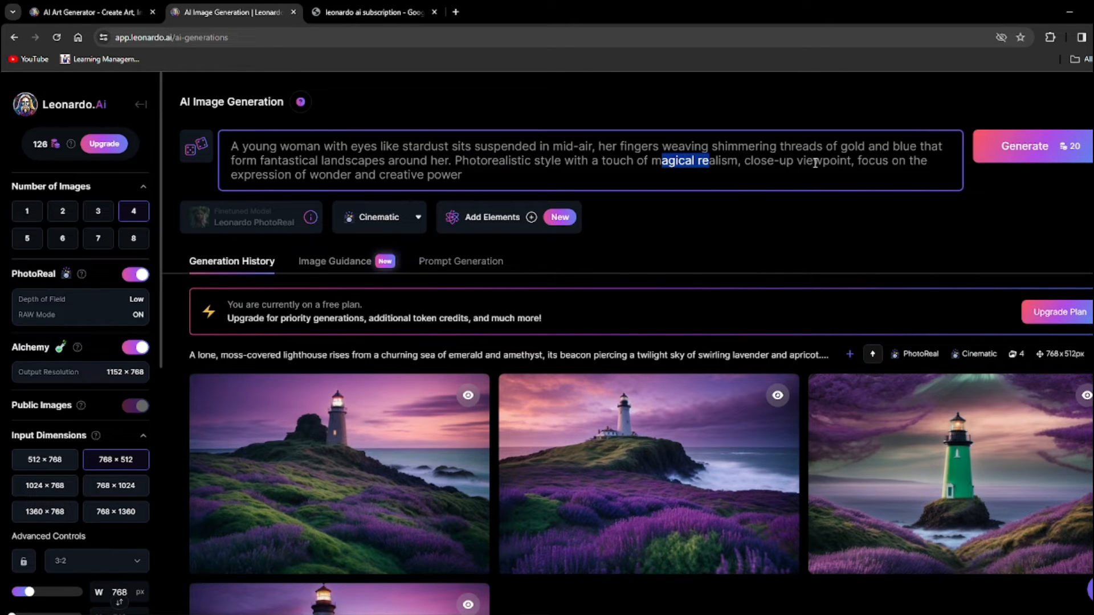
left_click_drag(230, 176, 230, 146)
left_click(385, 163)
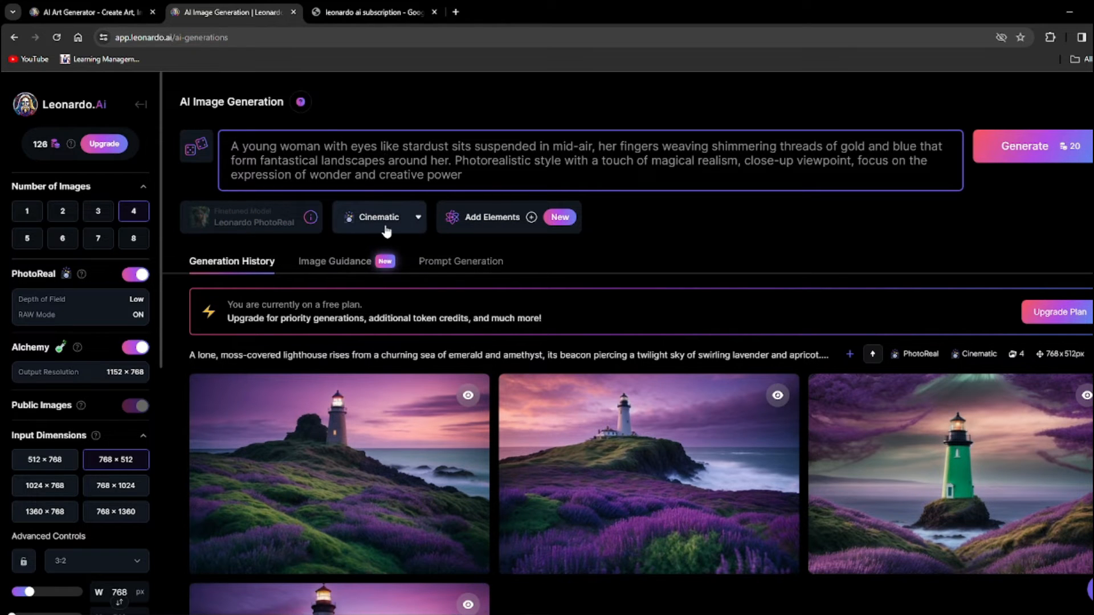
Step: Save the PhotoReal settings with Low depth of field and RAW Mode on, and select the Cinematic style
left_click(114, 318)
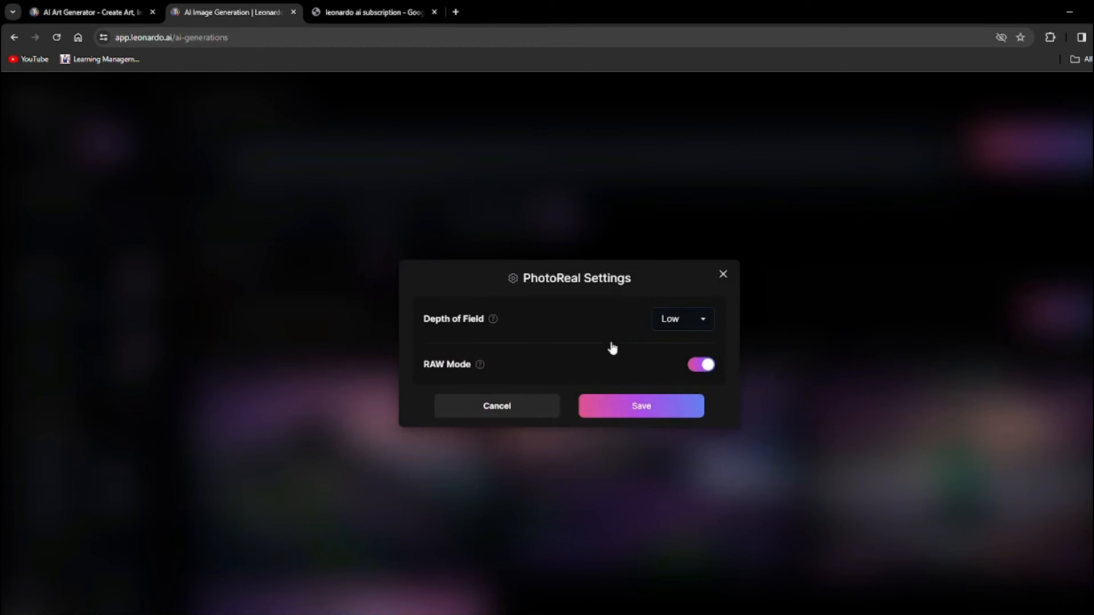
left_click(643, 406)
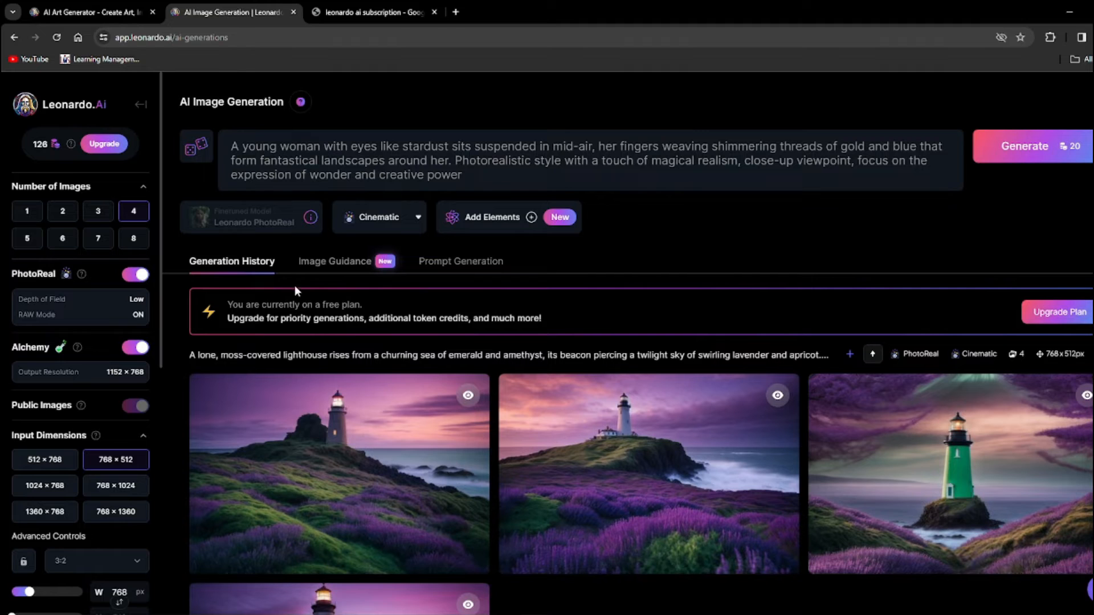
left_click(411, 220)
left_click(379, 247)
left_click(383, 227)
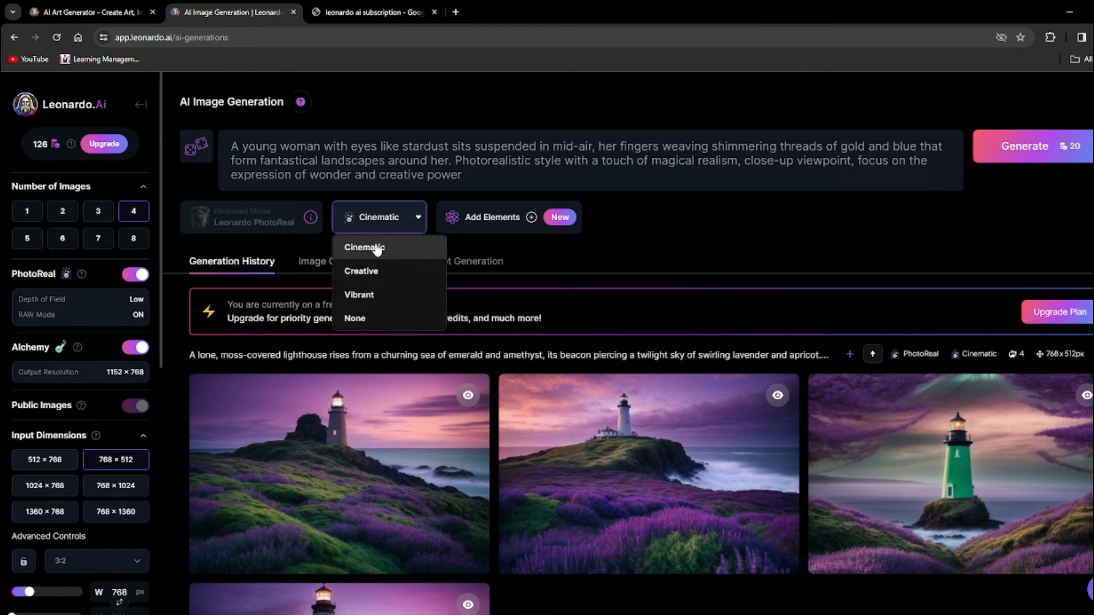
left_click(371, 247)
Step: Generate four images from the young woman prompt, inspect the first one enlarged, and close it
scroll(478, 279, "down", 3)
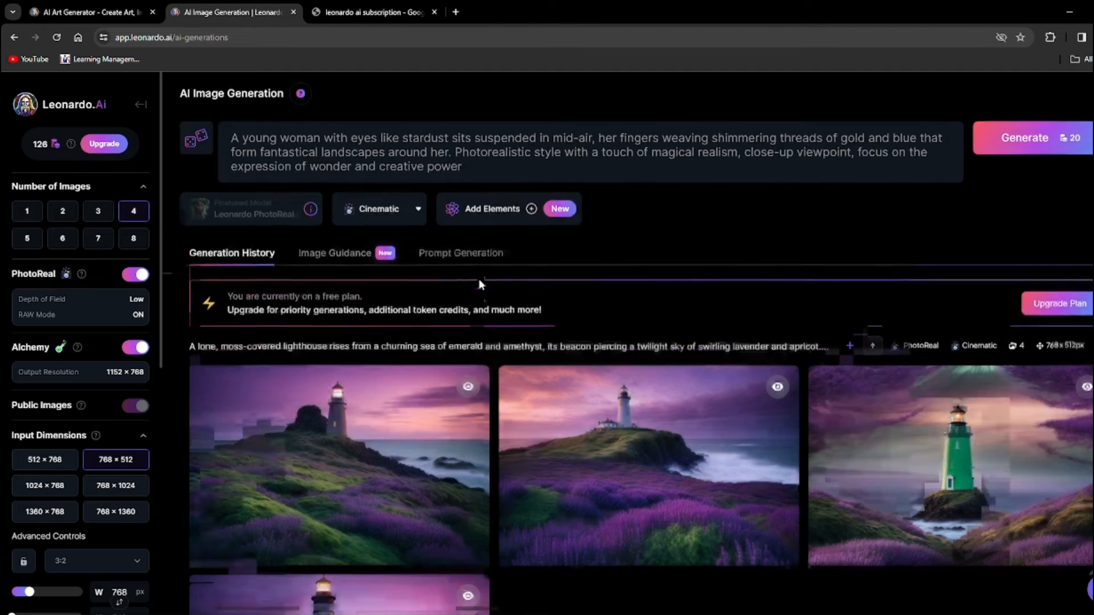
scroll(520, 293, "up", 3)
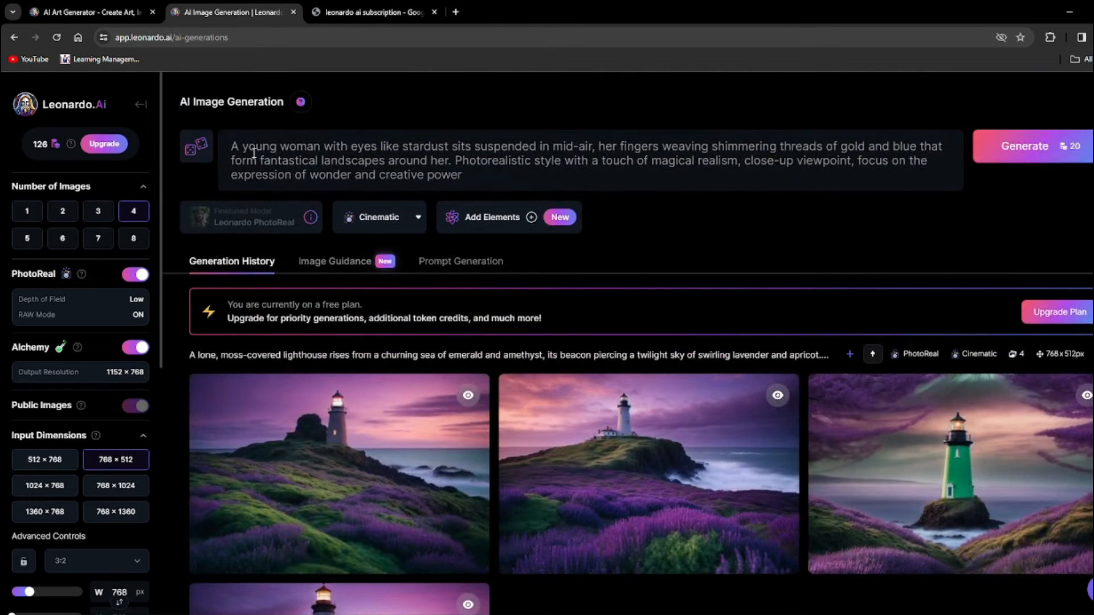
left_click(1024, 149)
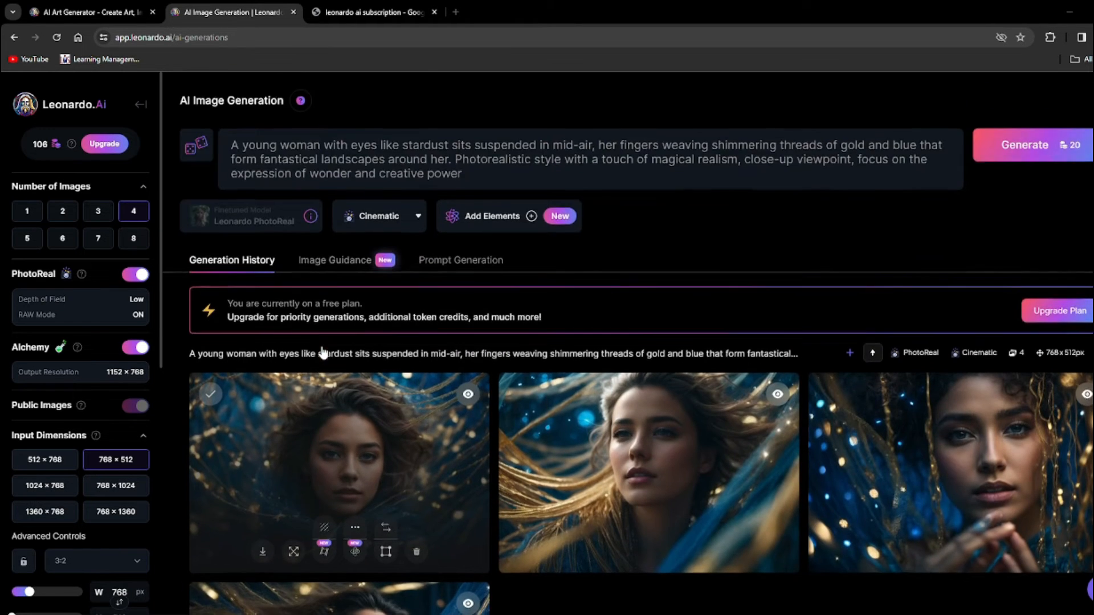
scroll(323, 353, "down", 3)
left_click(354, 281)
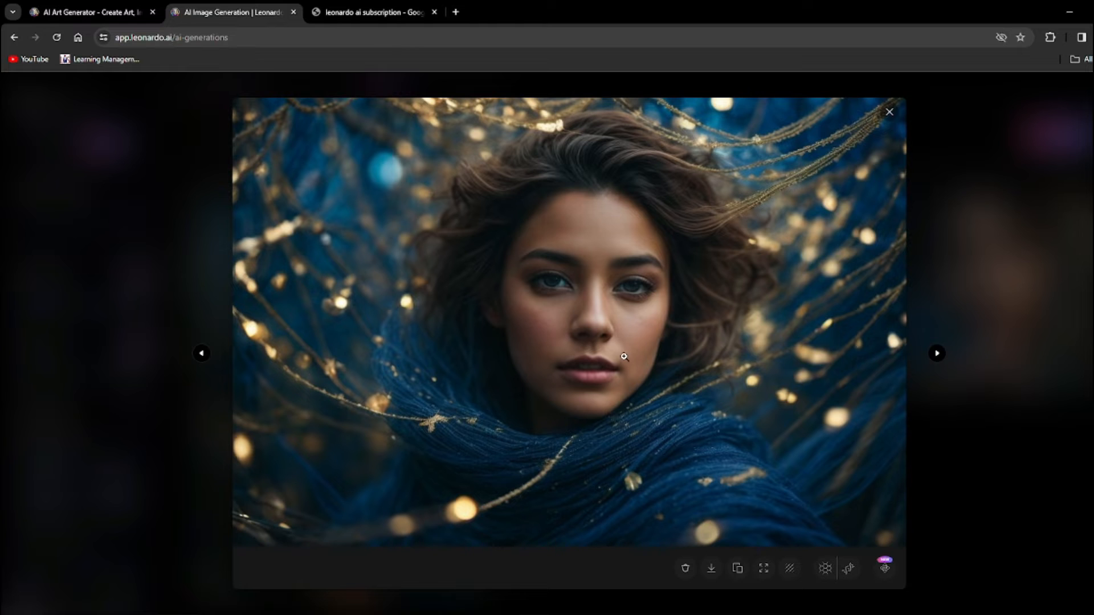
left_click(591, 343)
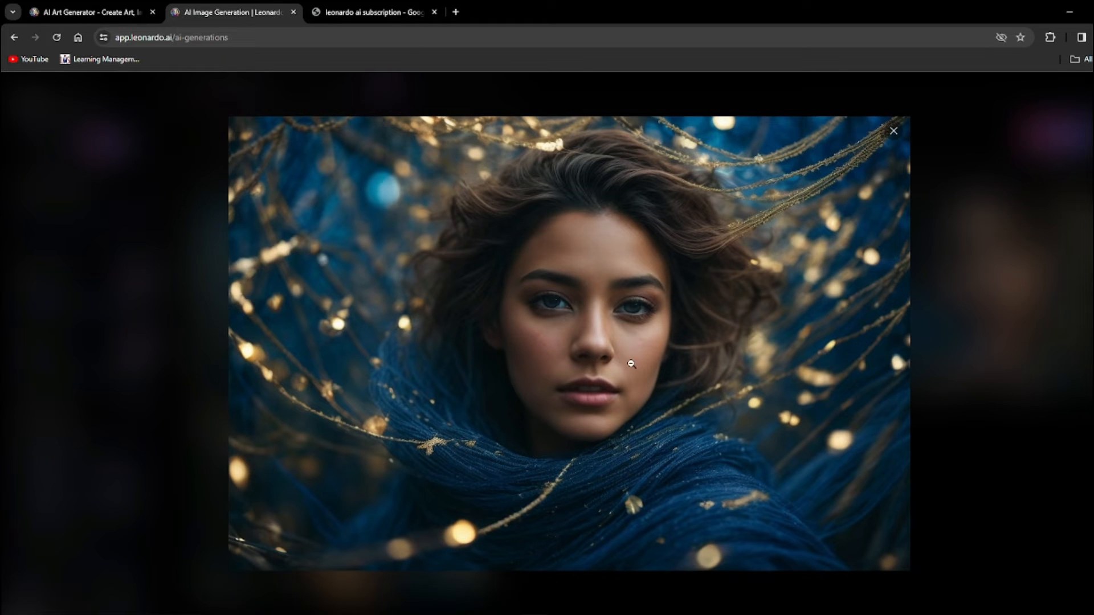
left_click(893, 131)
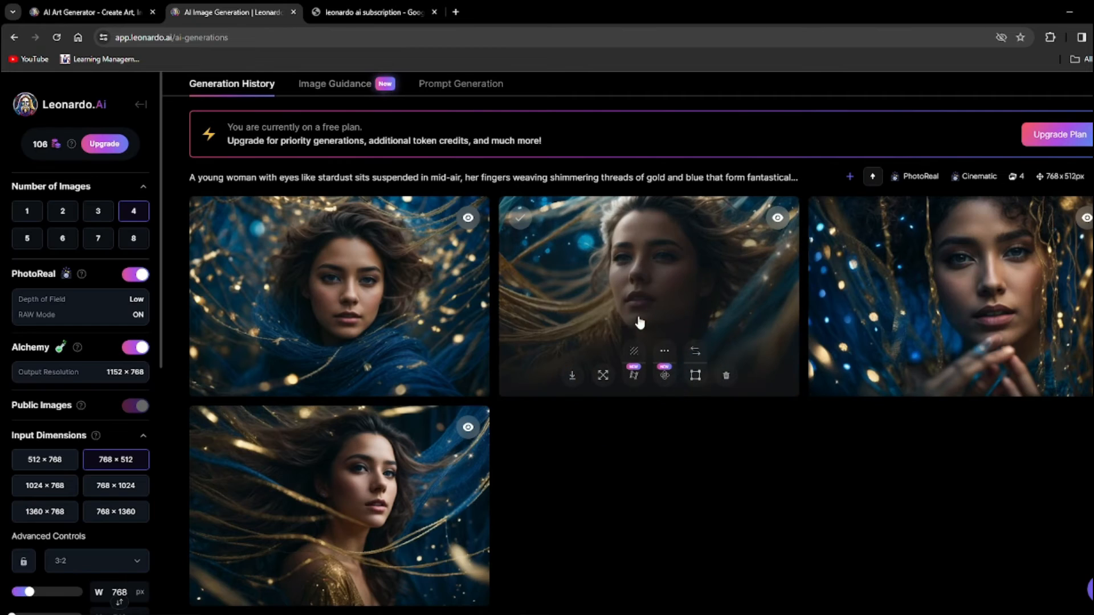
Step: Browse the other three images of the young woman in full view, close the viewer, and look over the whole set
left_click(597, 267)
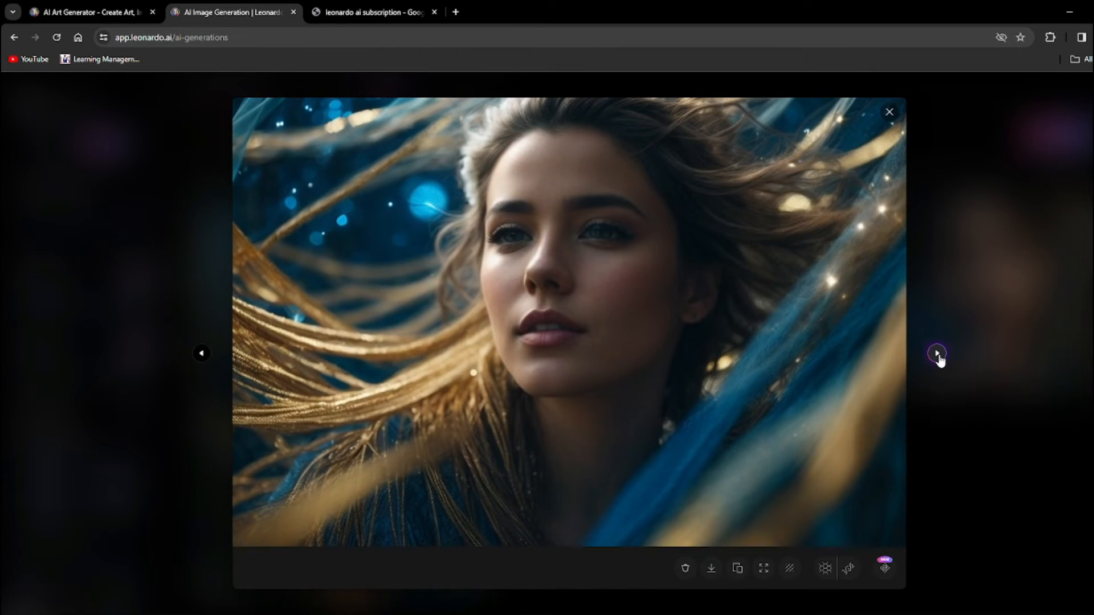
left_click(937, 354)
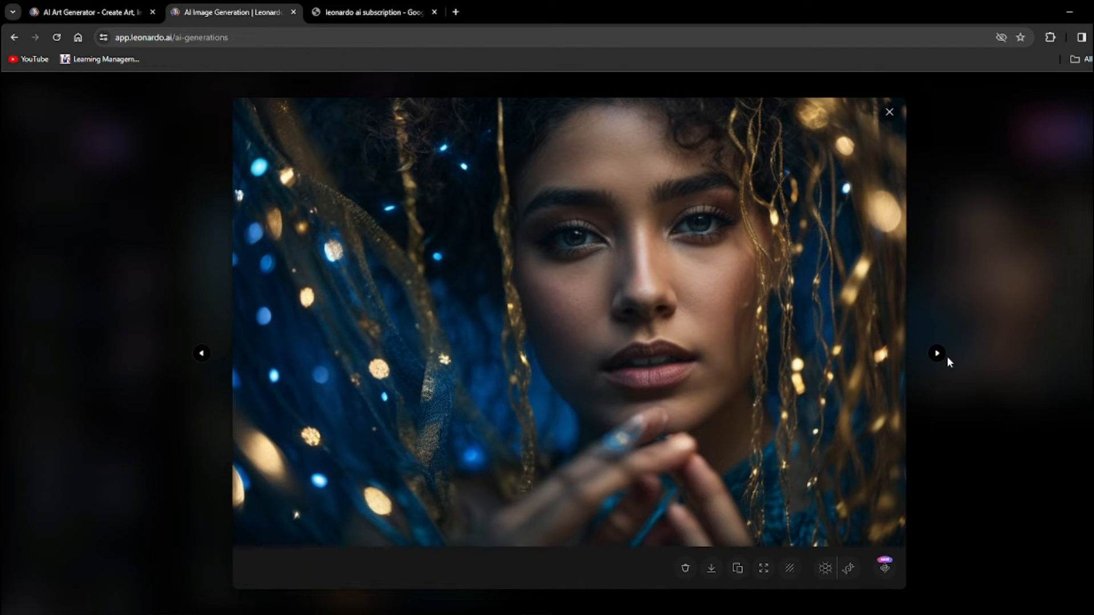
left_click(936, 353)
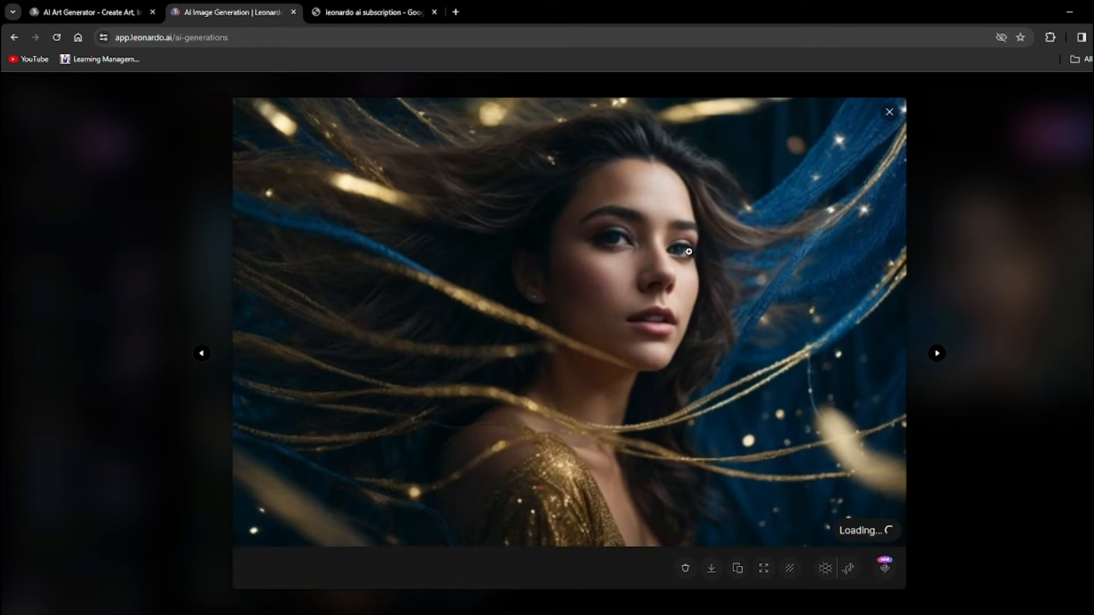
left_click(889, 113)
scroll(450, 200, "up", 3)
scroll(404, 279, "down", 2)
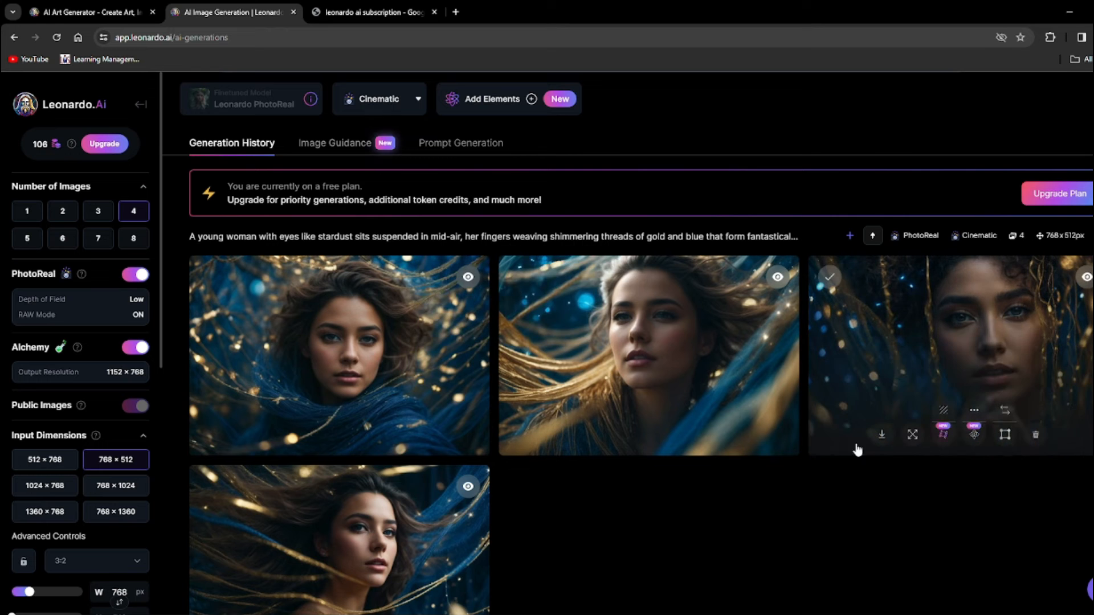
scroll(317, 372, "down", 3)
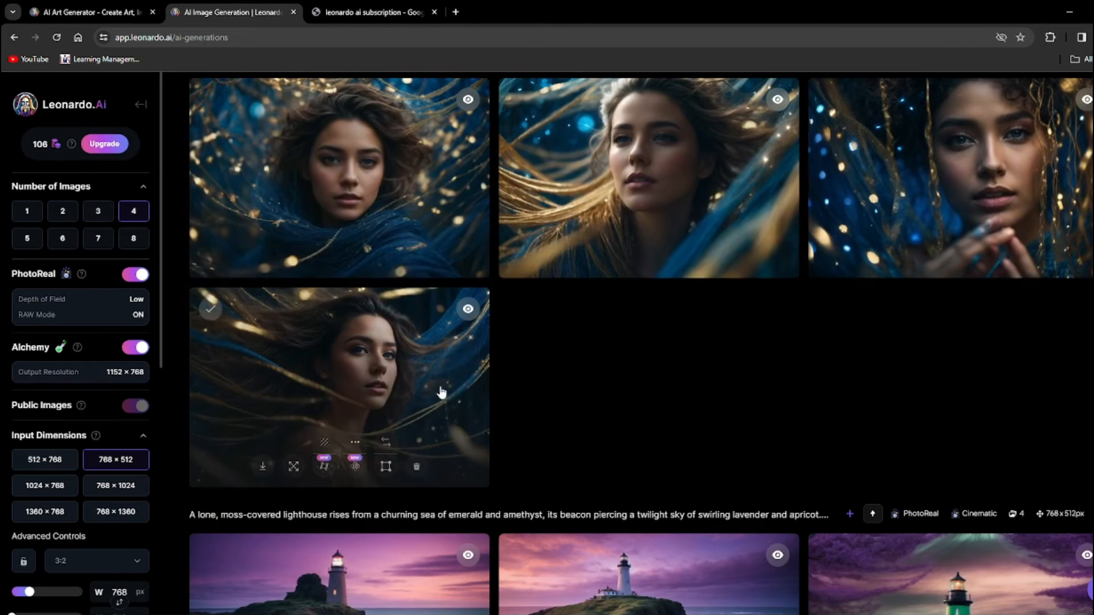
scroll(620, 390, "up", 3)
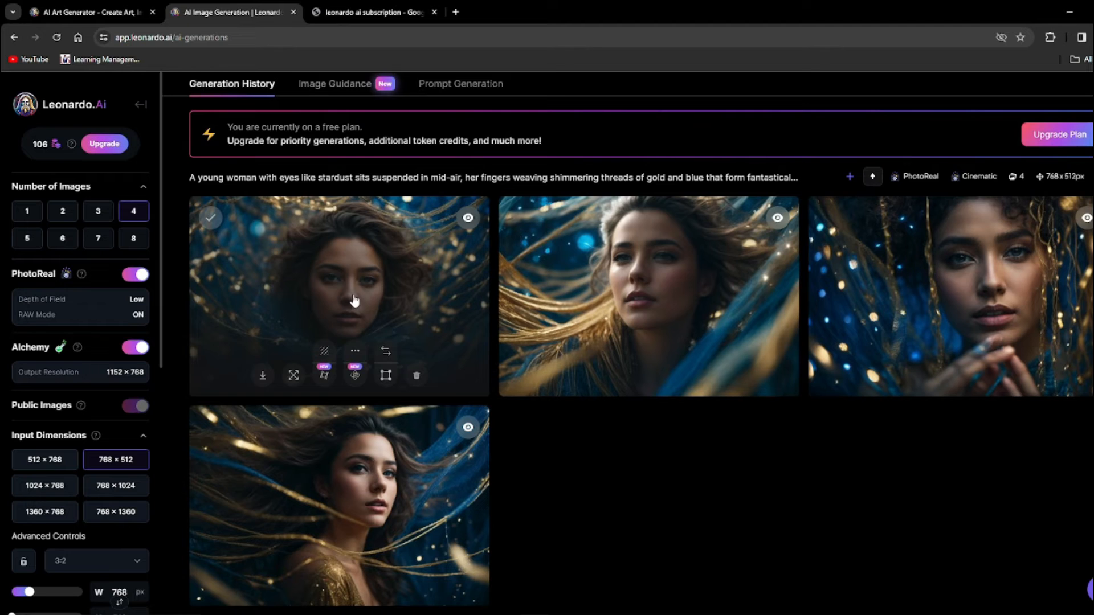
Step: Clear the young woman prompt and turn off PhotoReal
scroll(735, 442, "up", 3)
key("ctrl+a")
left_click(510, 181)
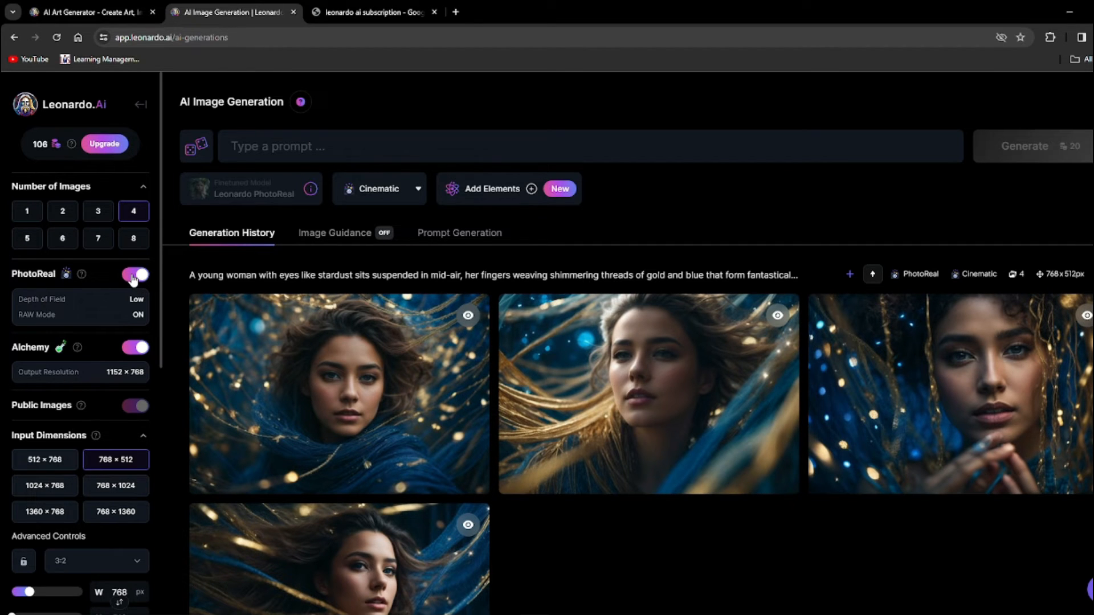
left_click(134, 275)
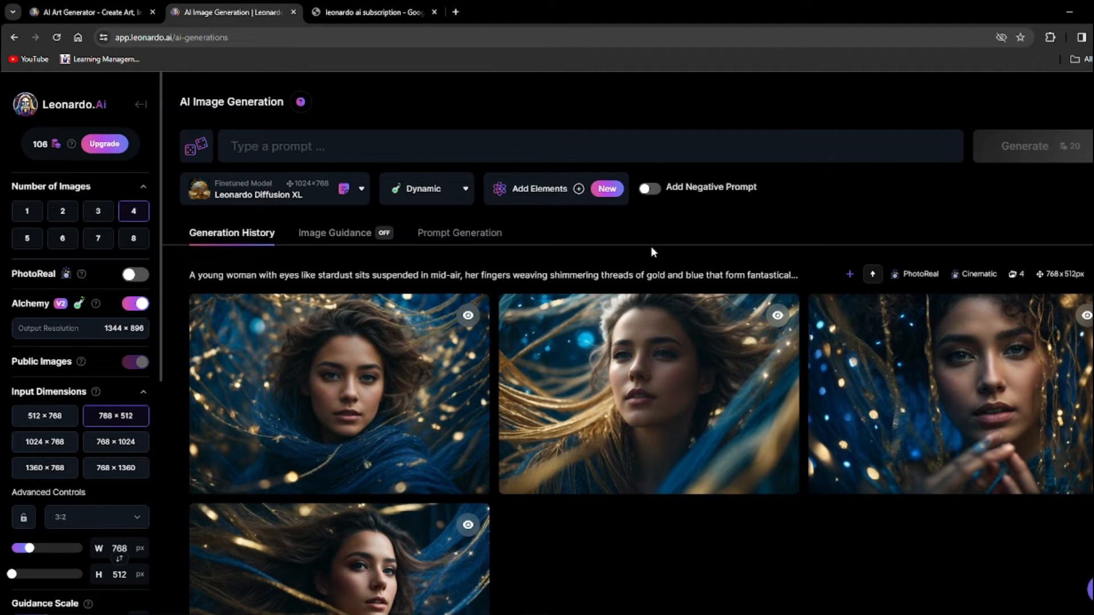
Step: Enable the negative prompt and enter the main prompt "An elder, hair like spun moonlight, sits under a gnarled tree..." in traditional painting style
scroll(652, 249, "down", 3)
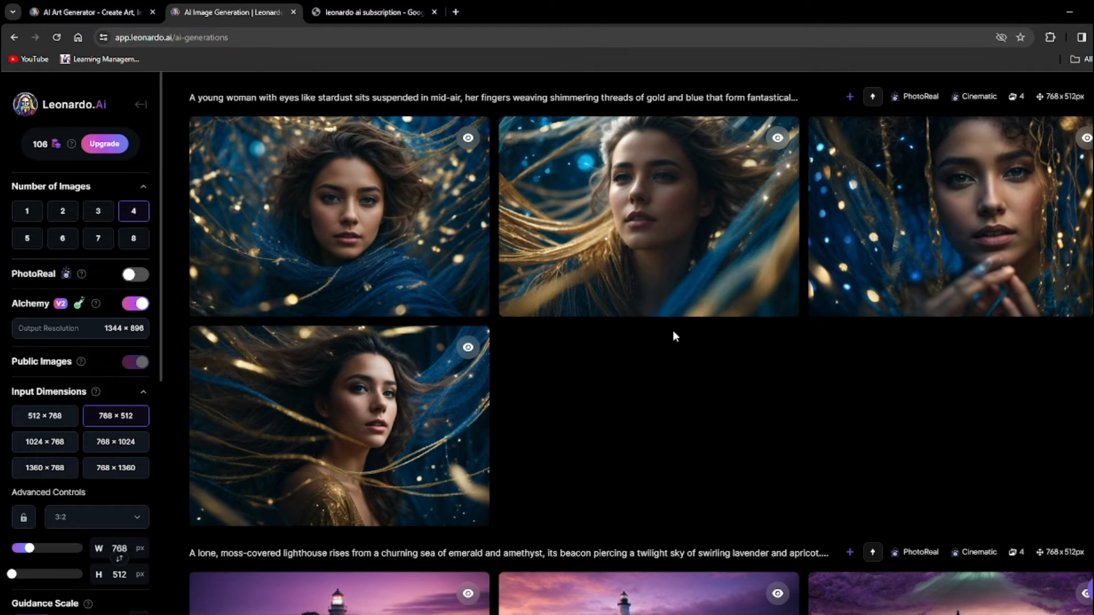
mouse_move(656, 317)
scroll(657, 320, "up", 3)
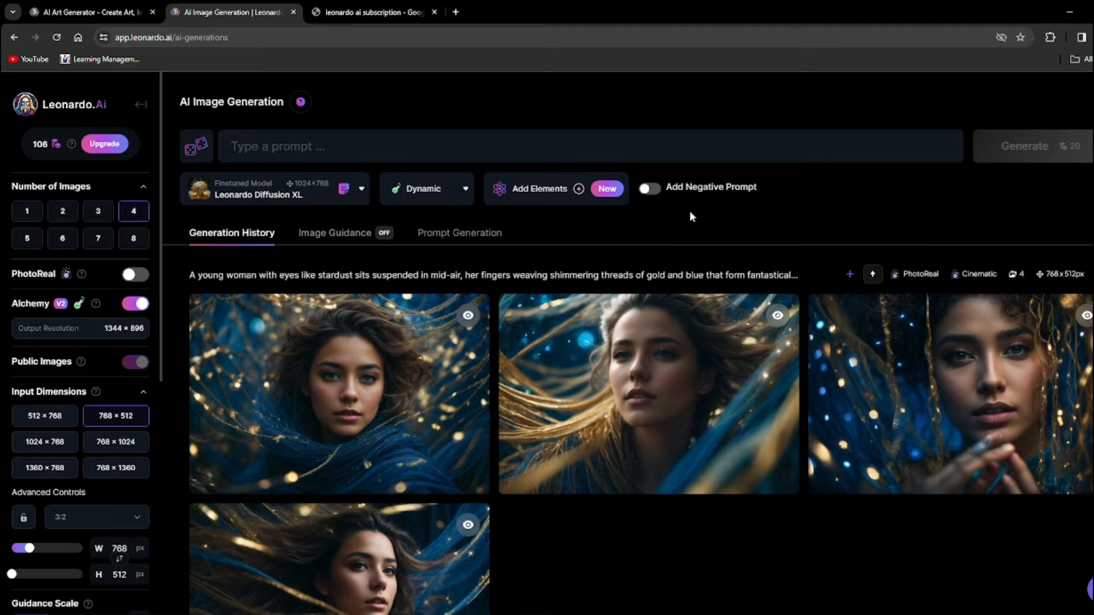
left_click(652, 189)
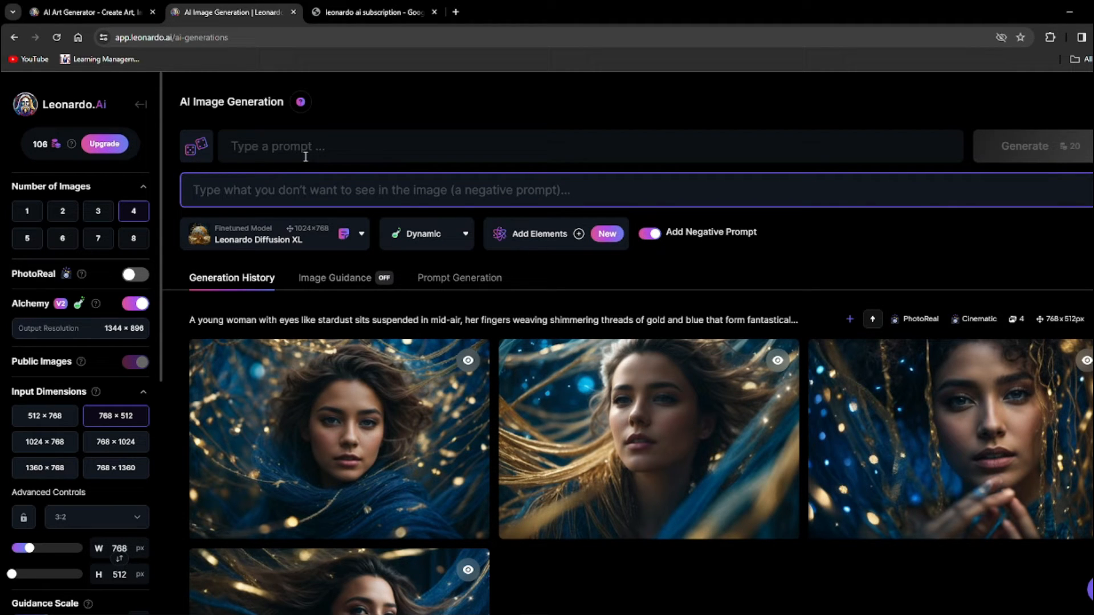
left_click(442, 154)
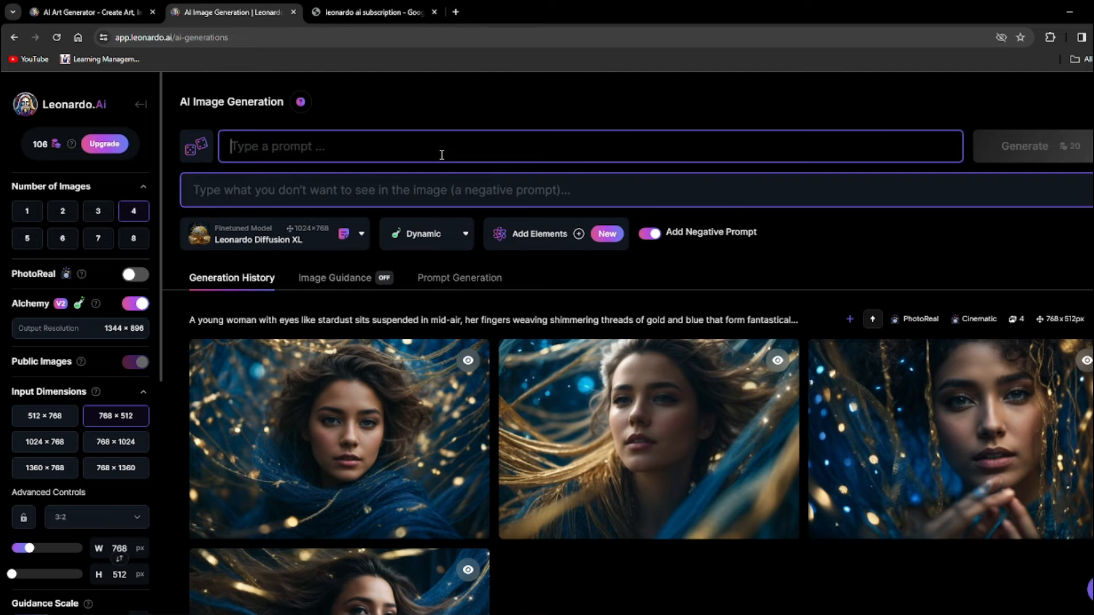
type("An elder, hair like spun moonlight, sits under a gnarled tree, their eyes crinkling as they weave tales of forgotten myths and whispered legends. Traditional painting style with emphasis on warm tones and soft lighting, close-up viewpoint, portray the wisdom and legacy passed down through generations.")
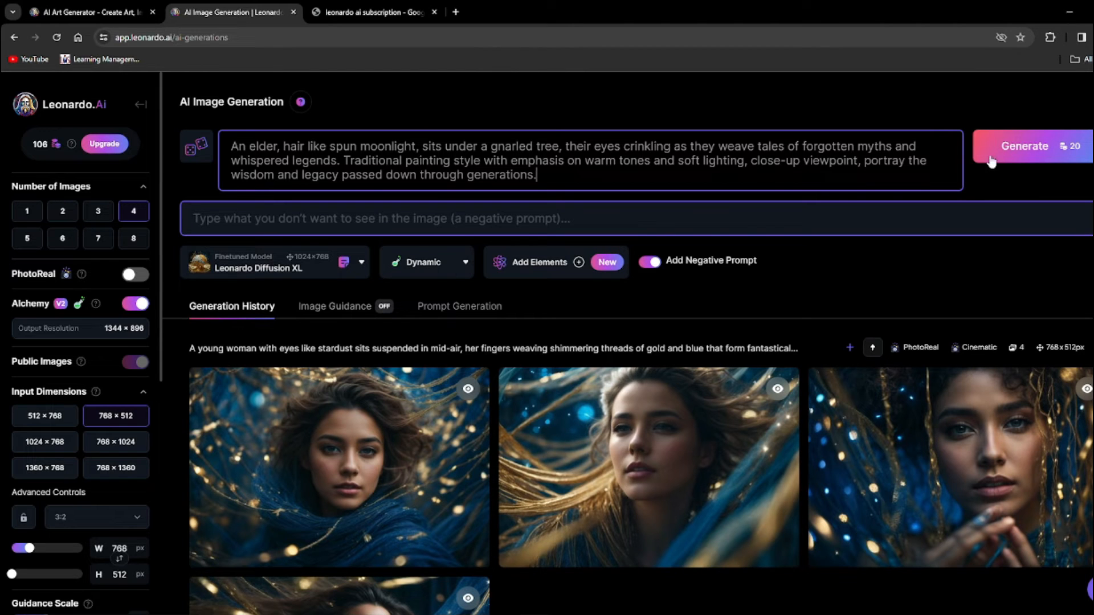
Step: Set the negative prompt to "no modern clothing, overly clean, stiff, broad smile, over sharpness, distracting background, cold colors, artificial lighting"
left_click(282, 217)
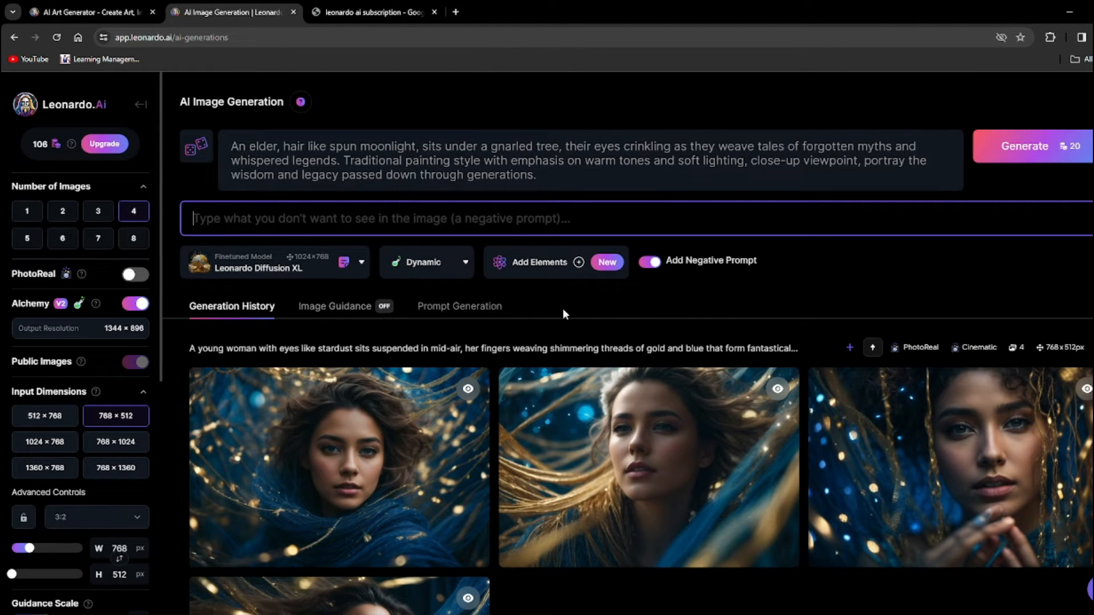
type("no")
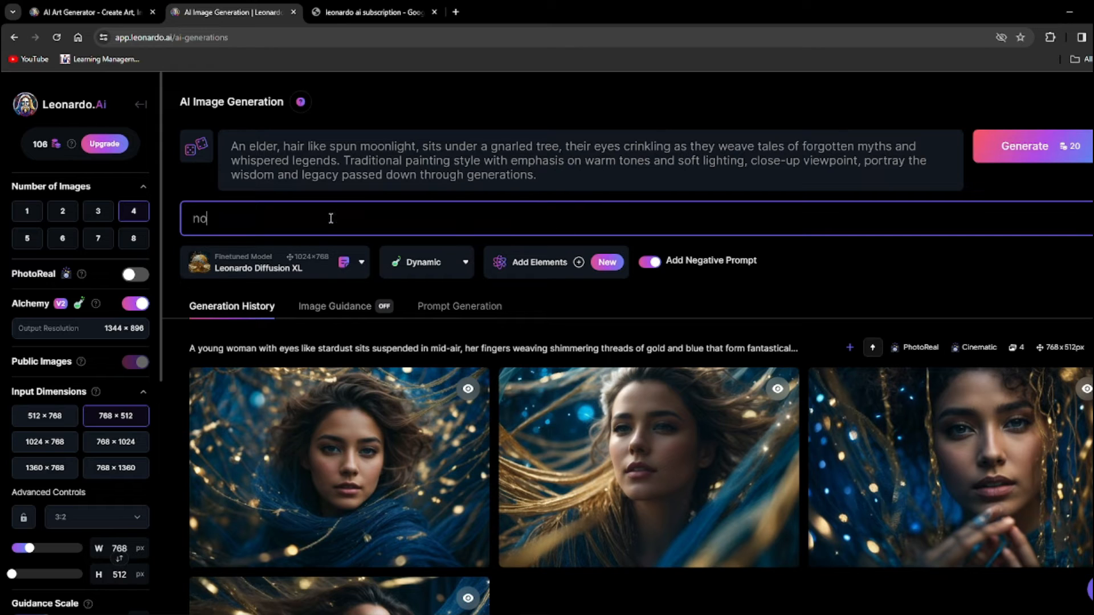
type(" modern clothing,")
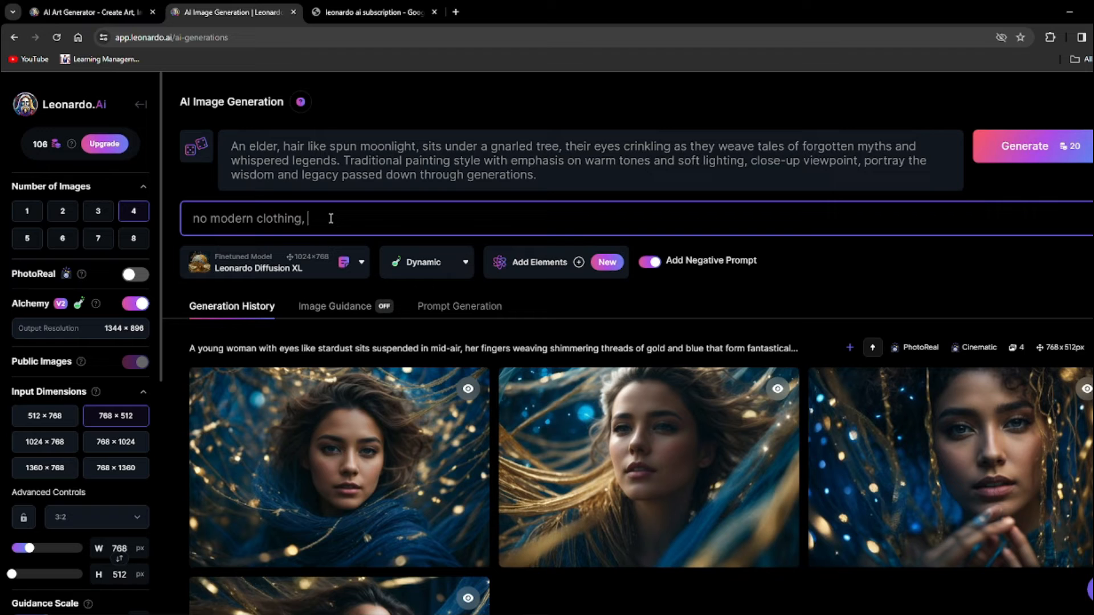
type(" overly clean, stiff, broad smile,")
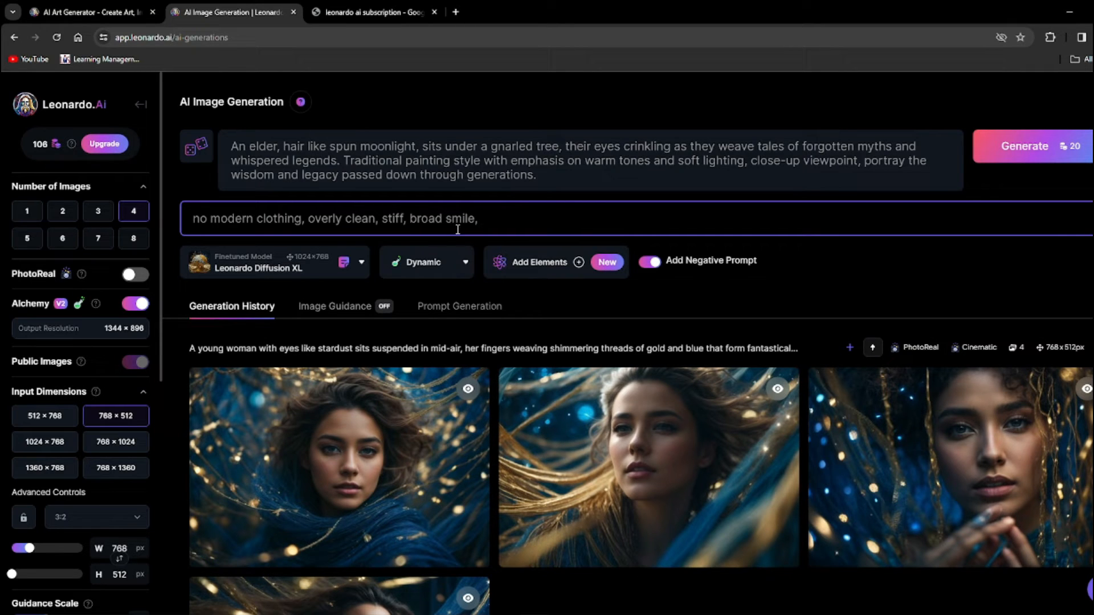
scroll(458, 230, "down", 1)
type("shar")
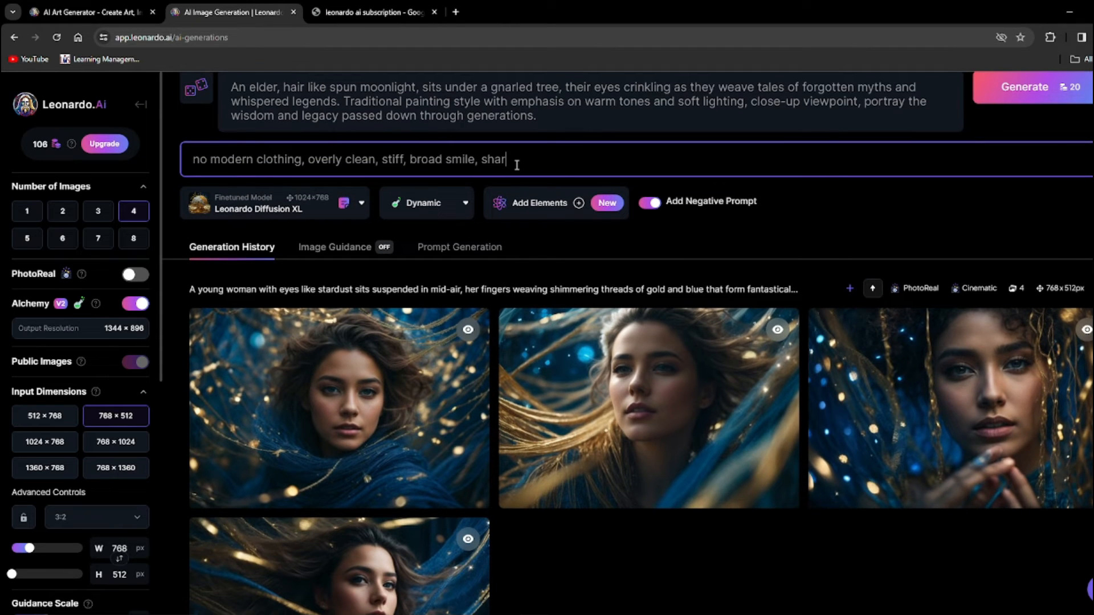
type("pness,")
left_click(484, 161)
type("over sharpness,")
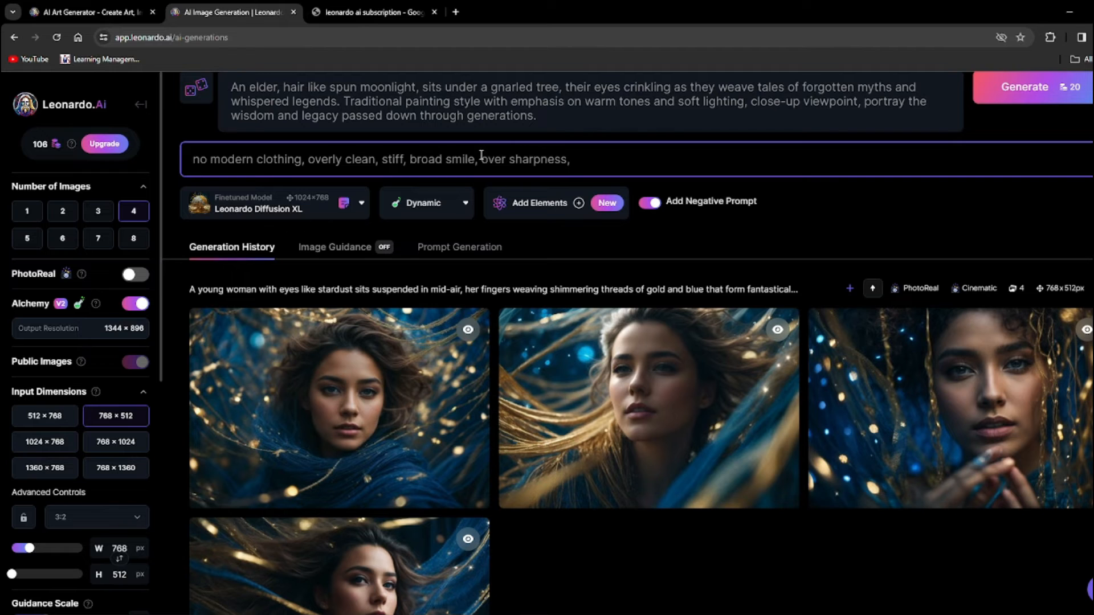
type(" distracting background, ")
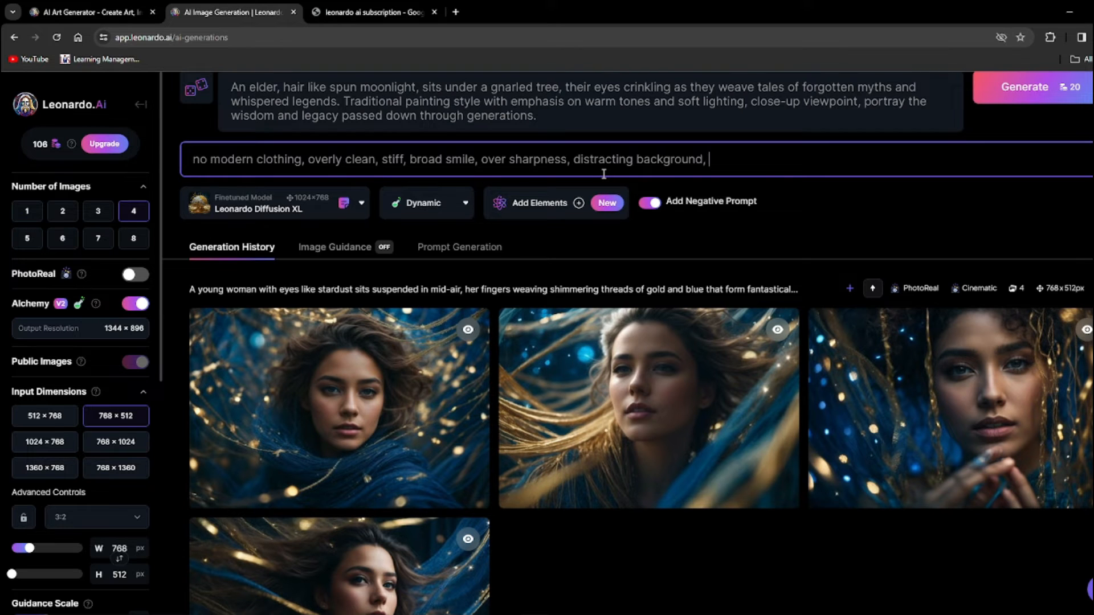
type("cold col")
type("ors, artificial lighting")
Step: Set the style to Cinematic and generate four images from the elder prompt
scroll(841, 205, "up", 1)
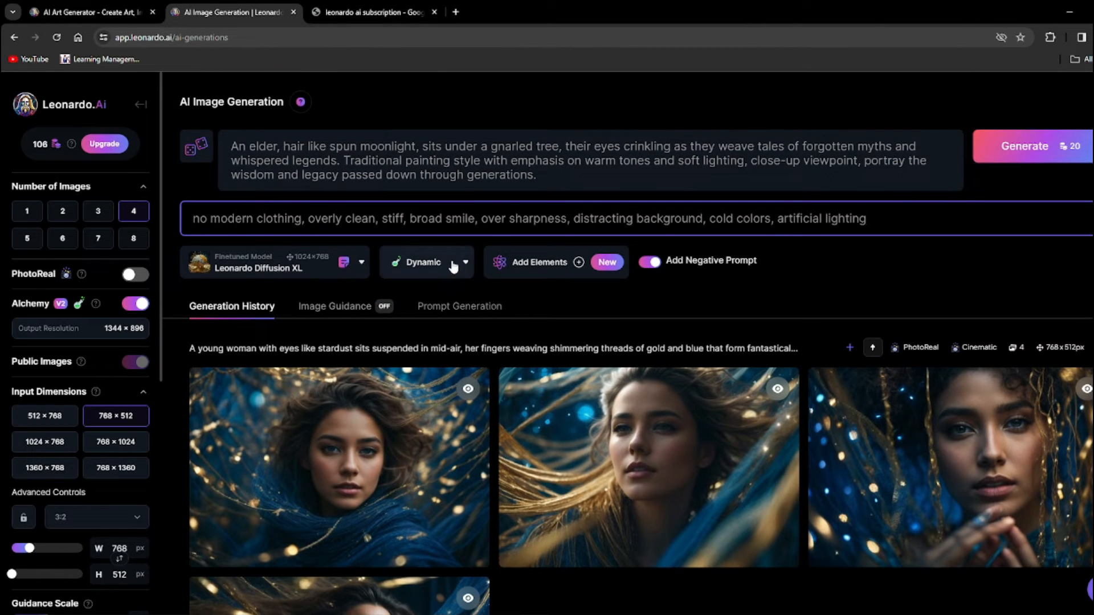
left_click(465, 265)
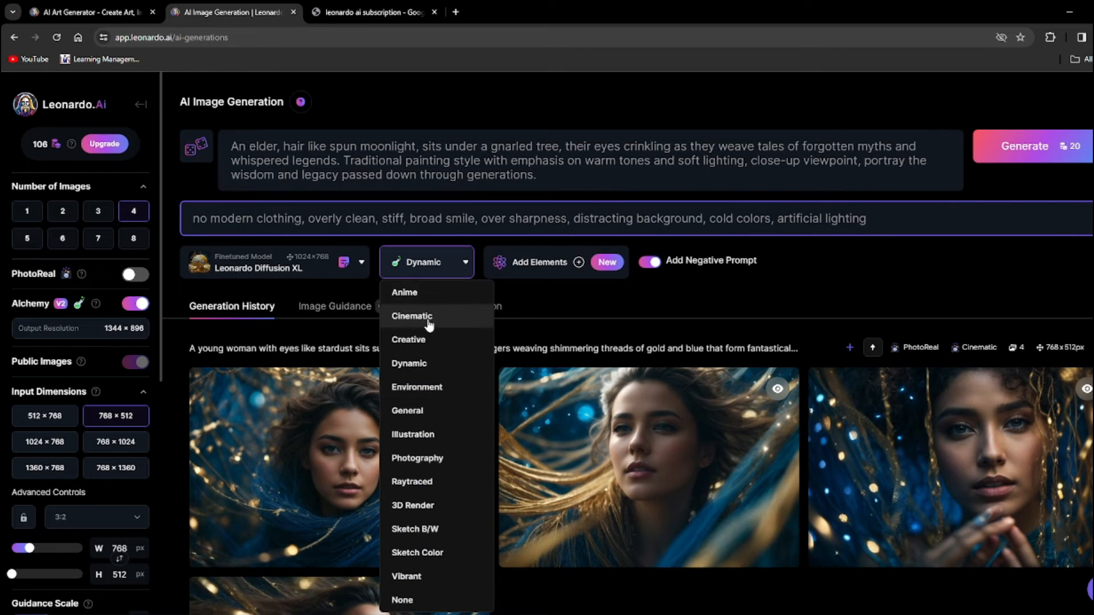
scroll(429, 504, "down", 2)
scroll(433, 428, "up", 2)
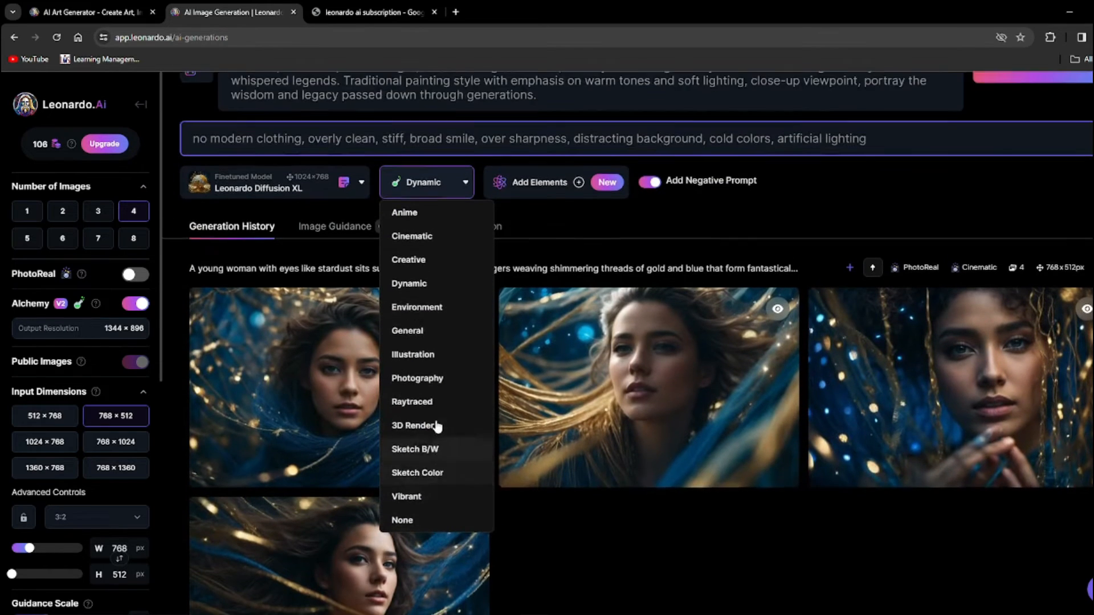
left_click(414, 317)
key("ctrl+Return")
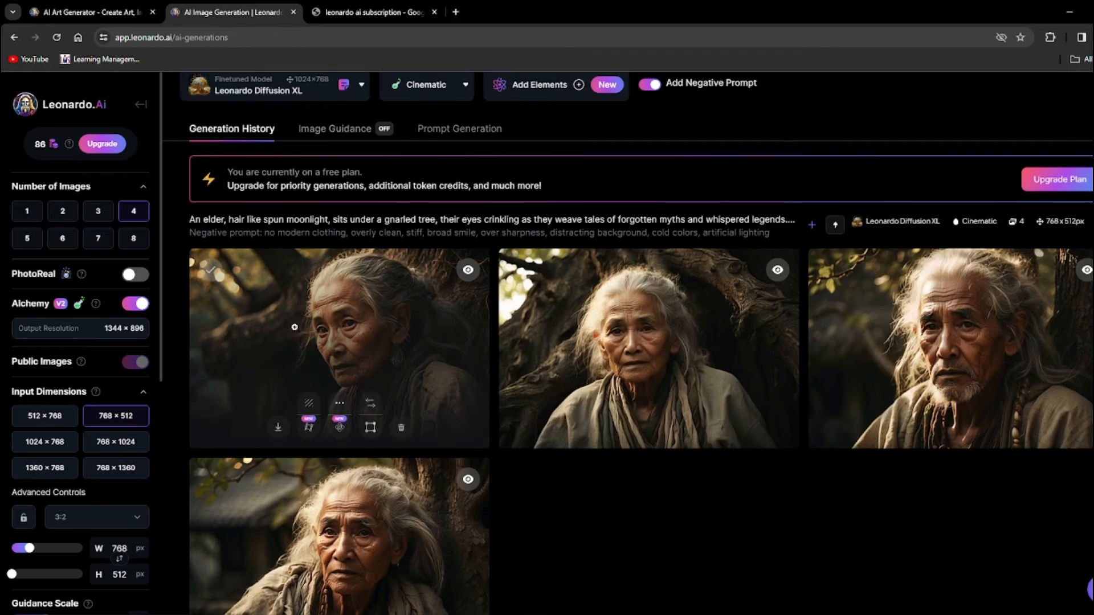
Step: Inspect the four elder images one after another in full view, zooming into the first, and close the viewer
left_click(295, 327)
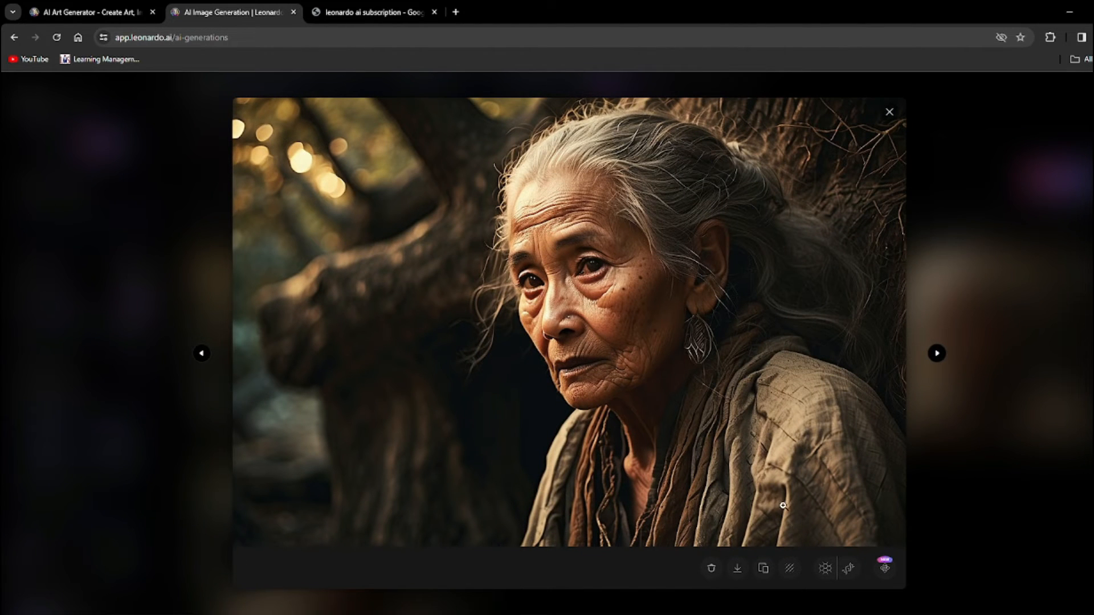
left_click(529, 306)
left_click(624, 338)
left_click(625, 337)
left_click(625, 338)
left_click(937, 354)
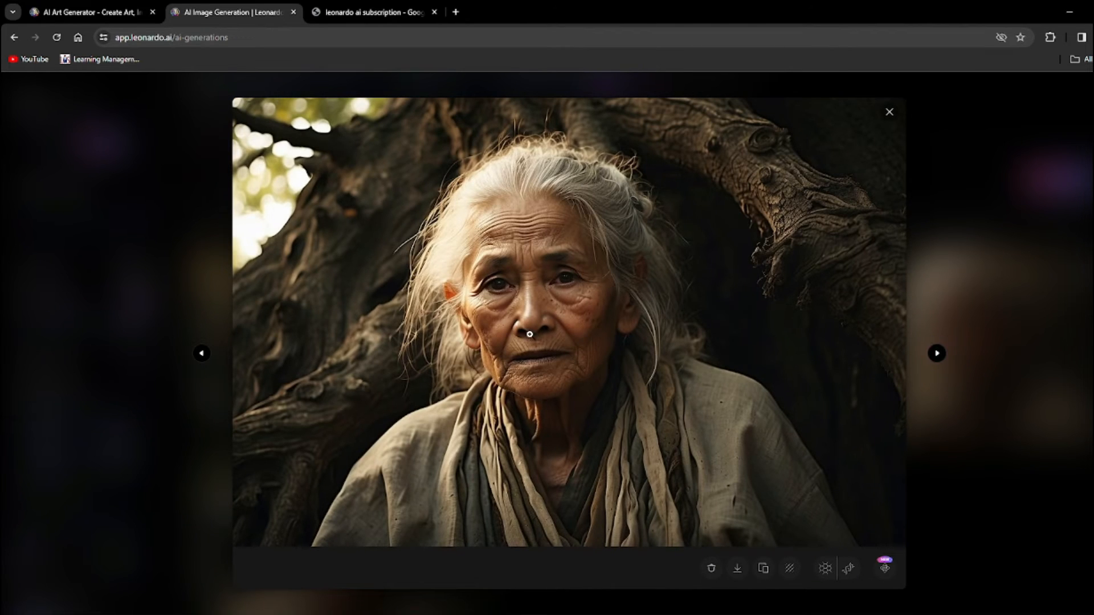
left_click(937, 354)
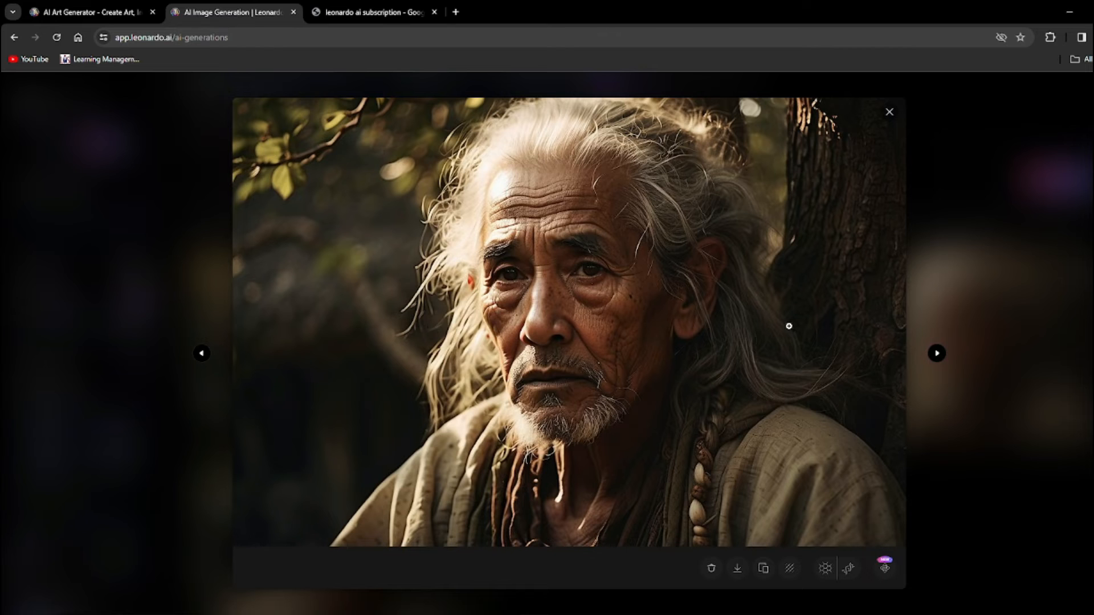
left_click(936, 353)
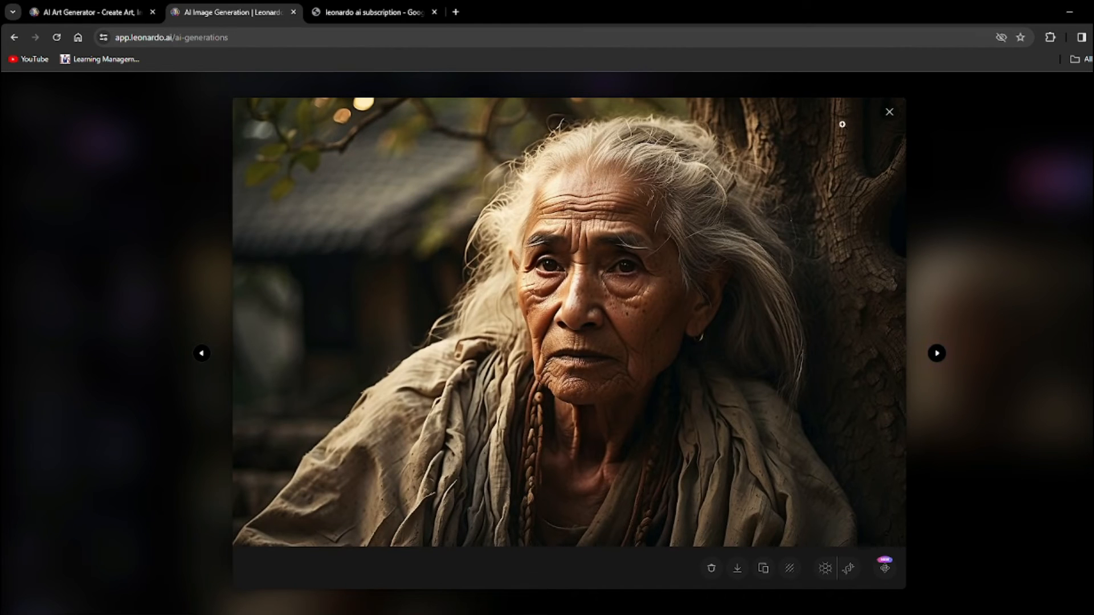
left_click(889, 112)
Step: Compare the set of elder images with the wording of the main prompt and the negative prompt
scroll(438, 310, "up", 3)
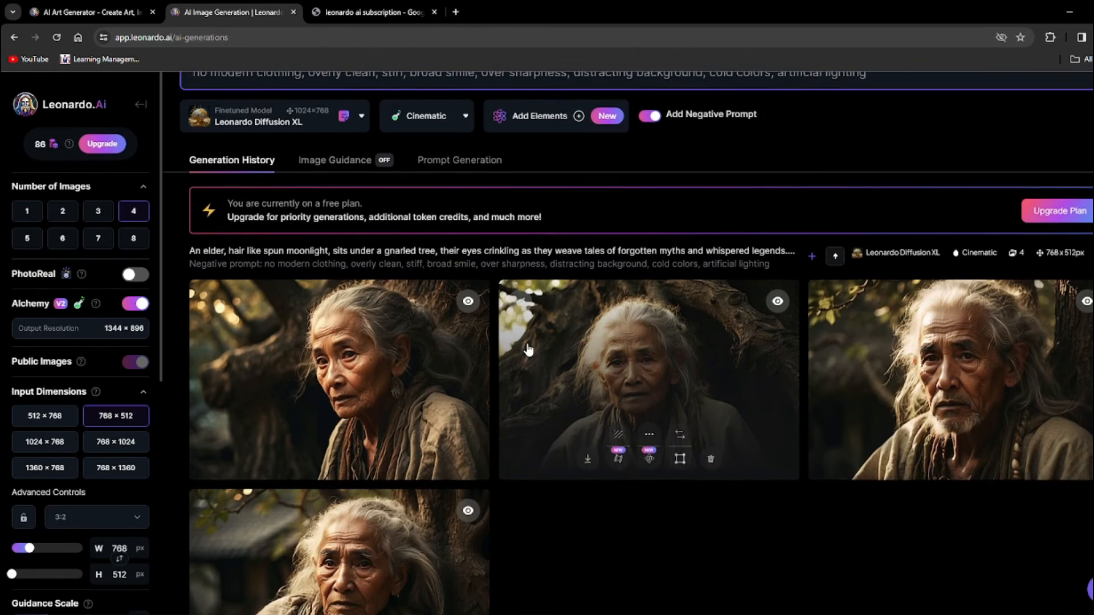
scroll(265, 100, "up", 1)
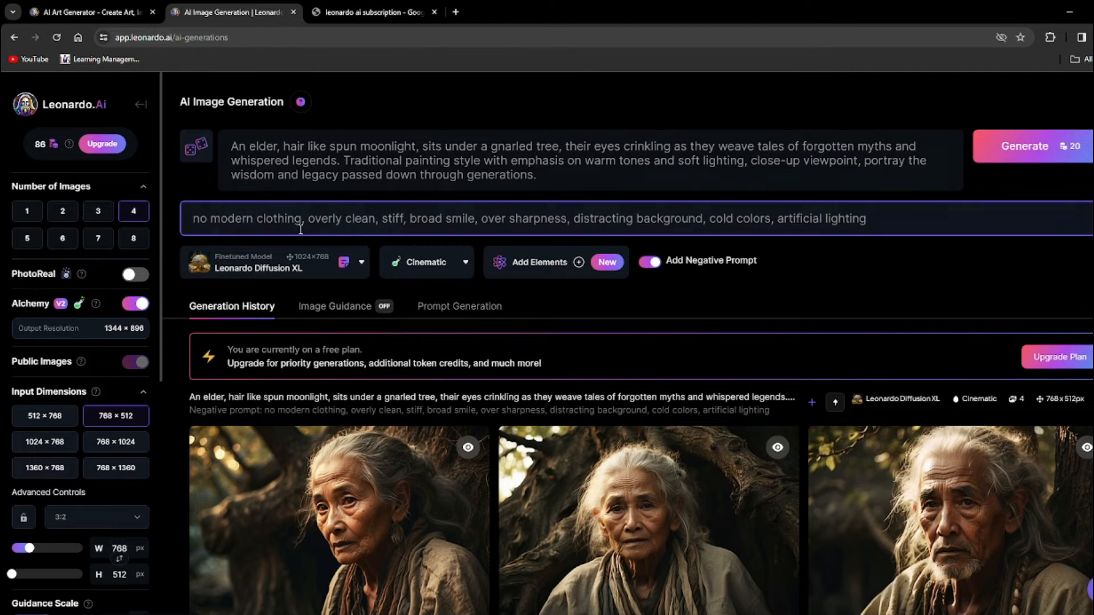
scroll(533, 426, "down", 2)
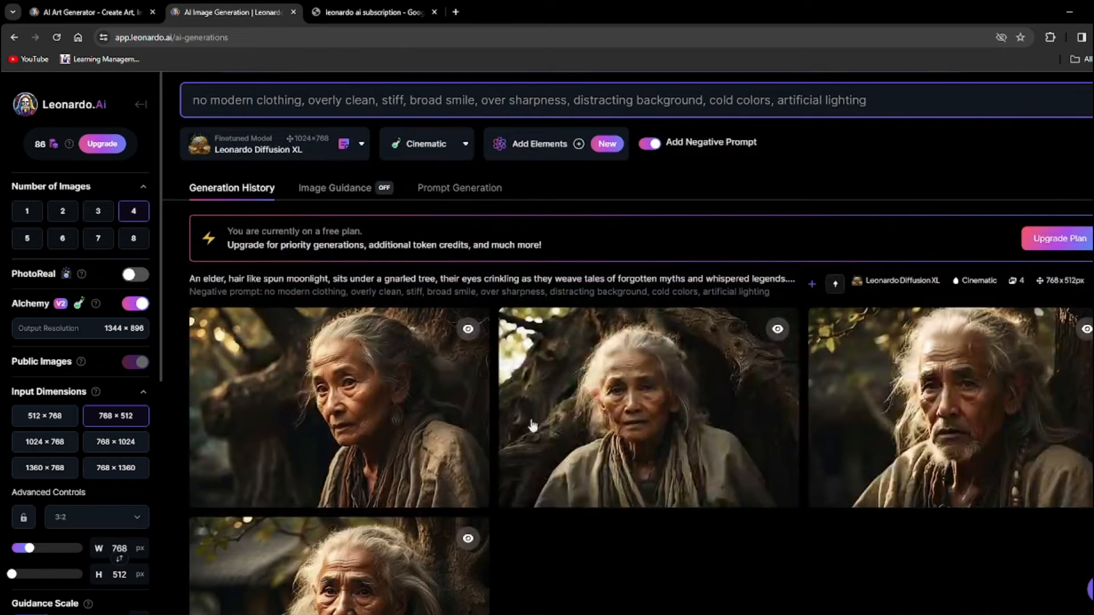
scroll(379, 379, "up", 1)
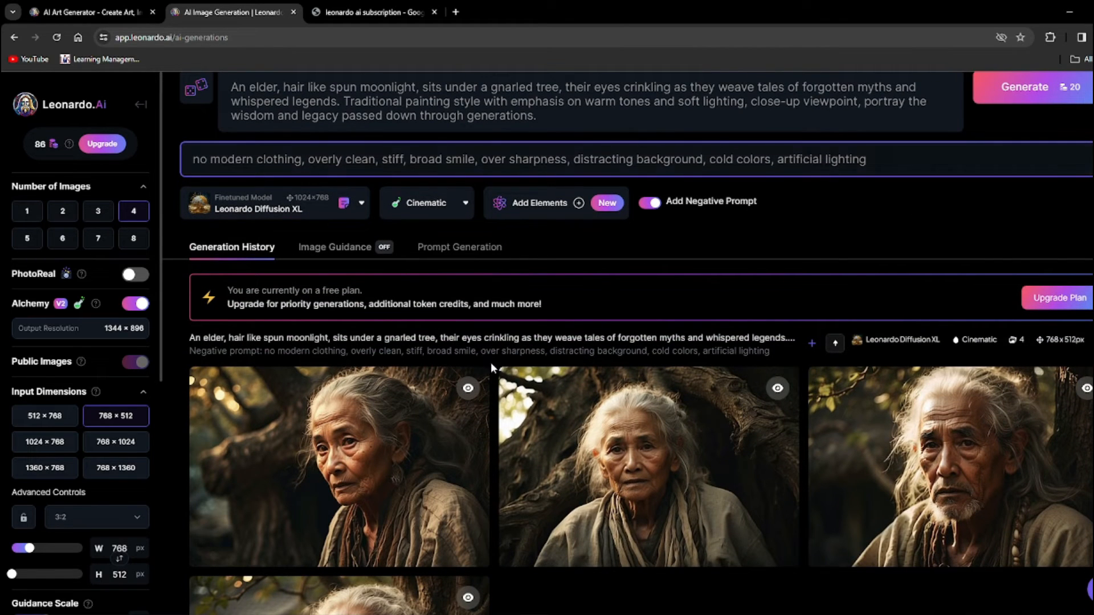
scroll(494, 399, "down", 2)
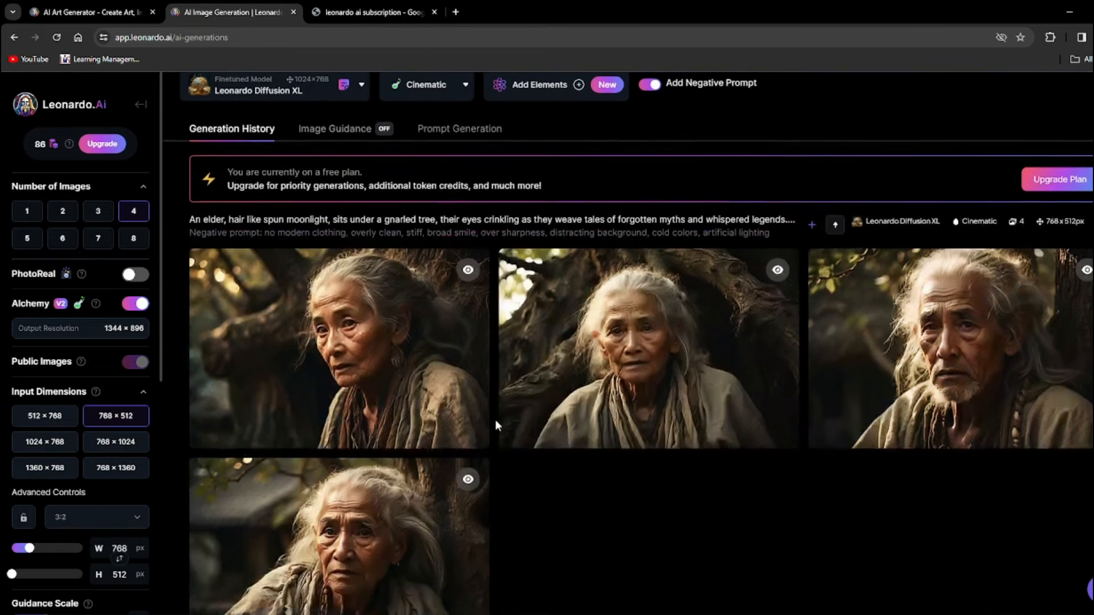
scroll(494, 419, "up", 2)
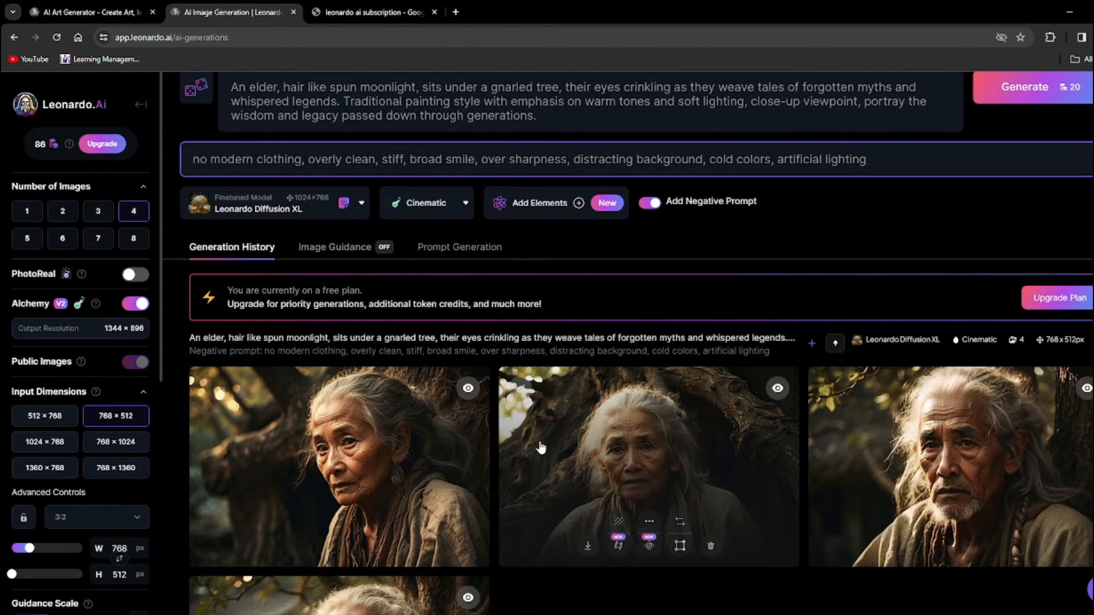
scroll(569, 512, "down", 2)
scroll(527, 349, "up", 2)
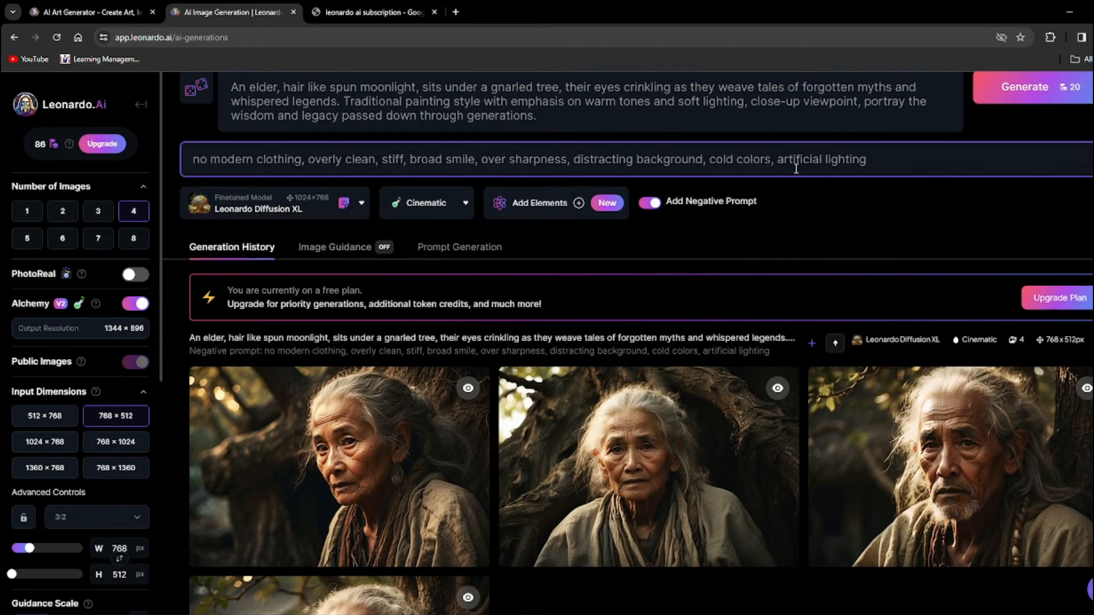
scroll(627, 456, "down", 2)
Step: Enlarge the first elder image again, close it, and recheck the whole set against the negative prompt terms
left_click(358, 336)
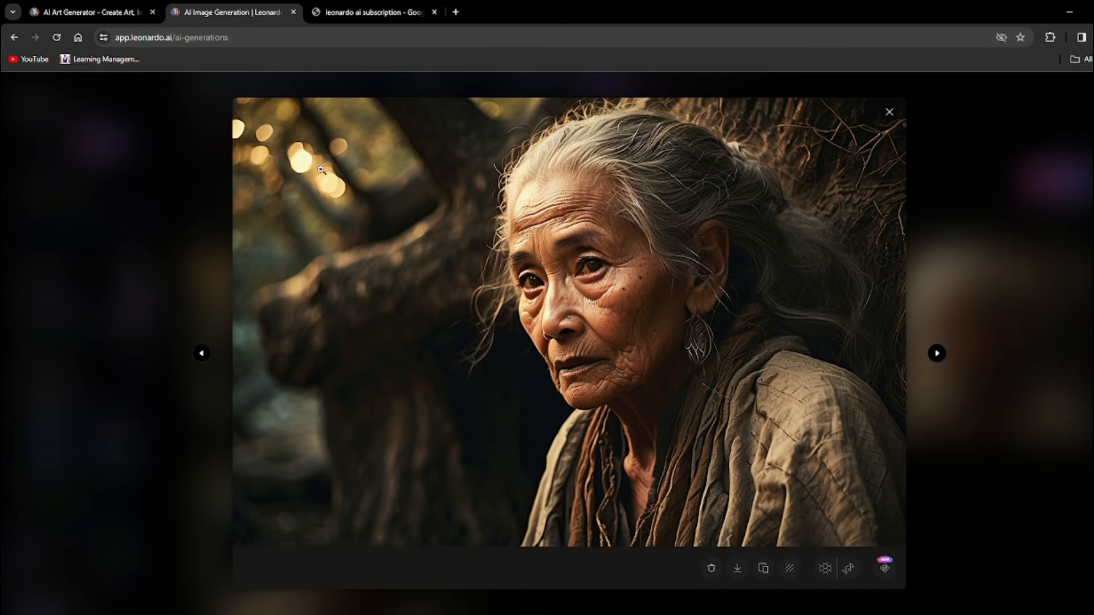
left_click(889, 113)
scroll(416, 343, "down", 3)
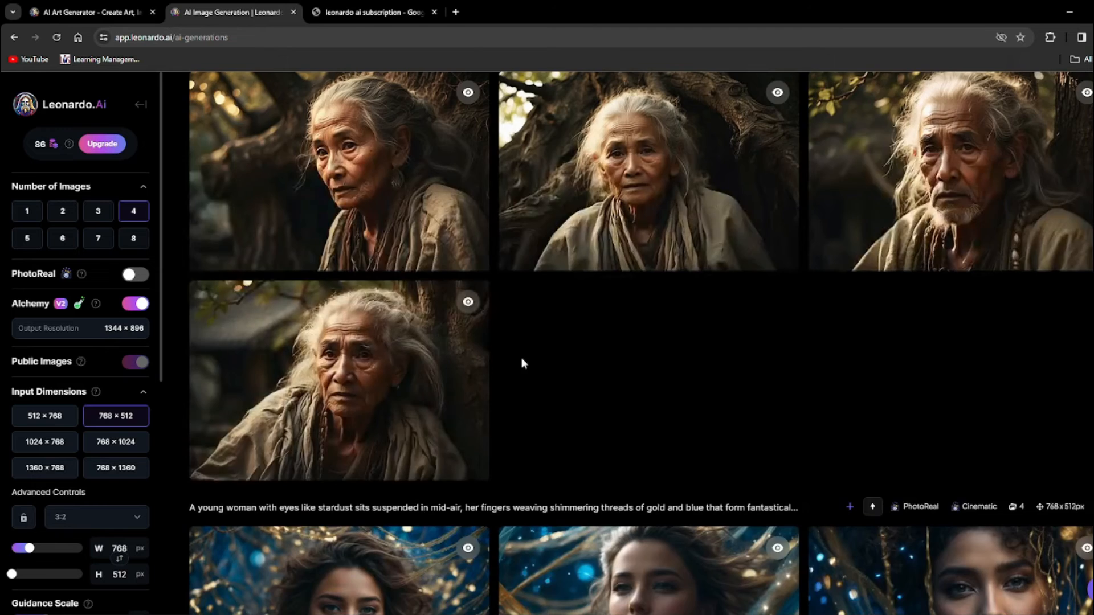
scroll(522, 358, "up", 6)
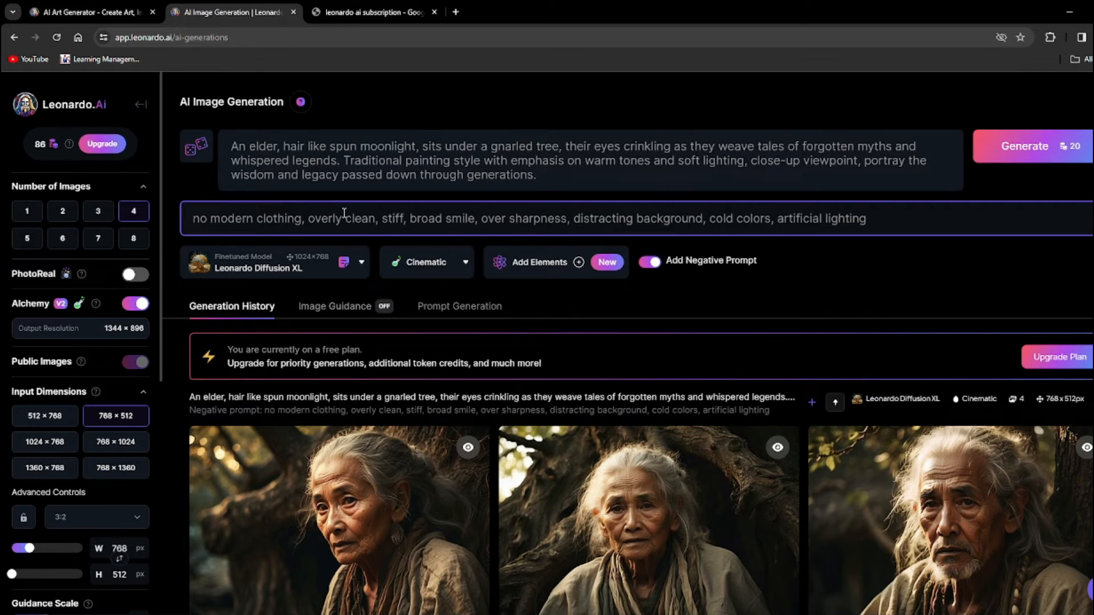
scroll(383, 290, "down", 4)
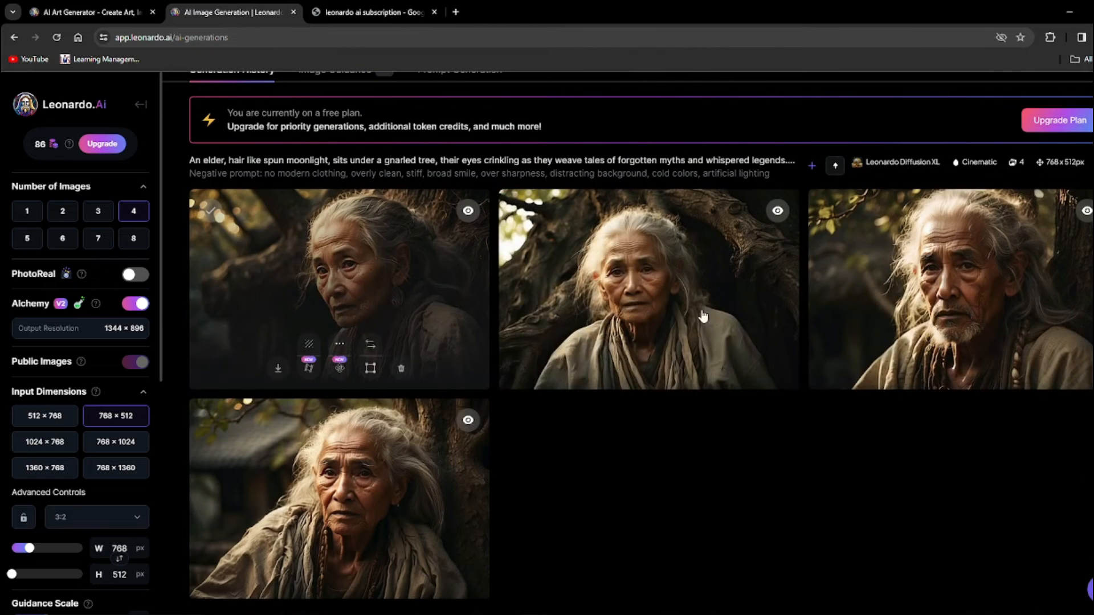
scroll(703, 317, "up", 4)
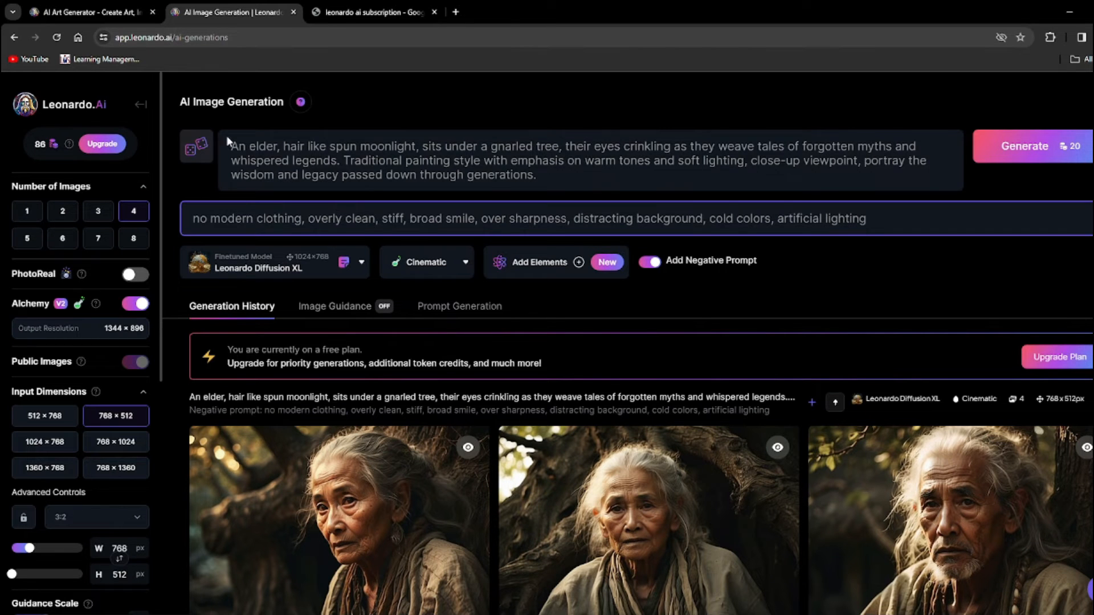
Step: Replace the elder prompt with a new random prompt and generate four images from it
left_click(206, 154)
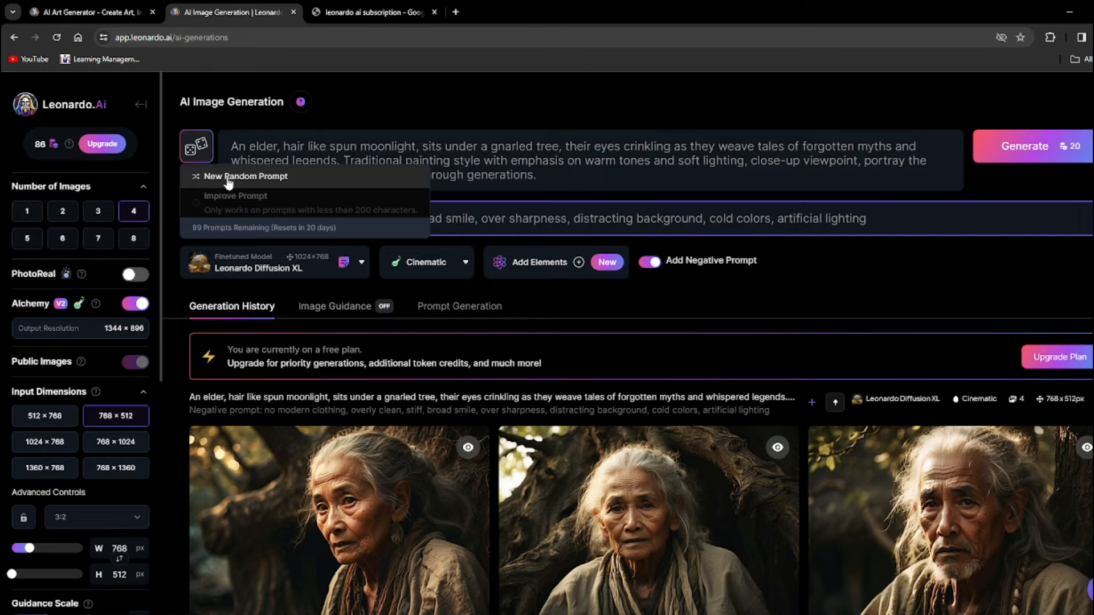
left_click(293, 176)
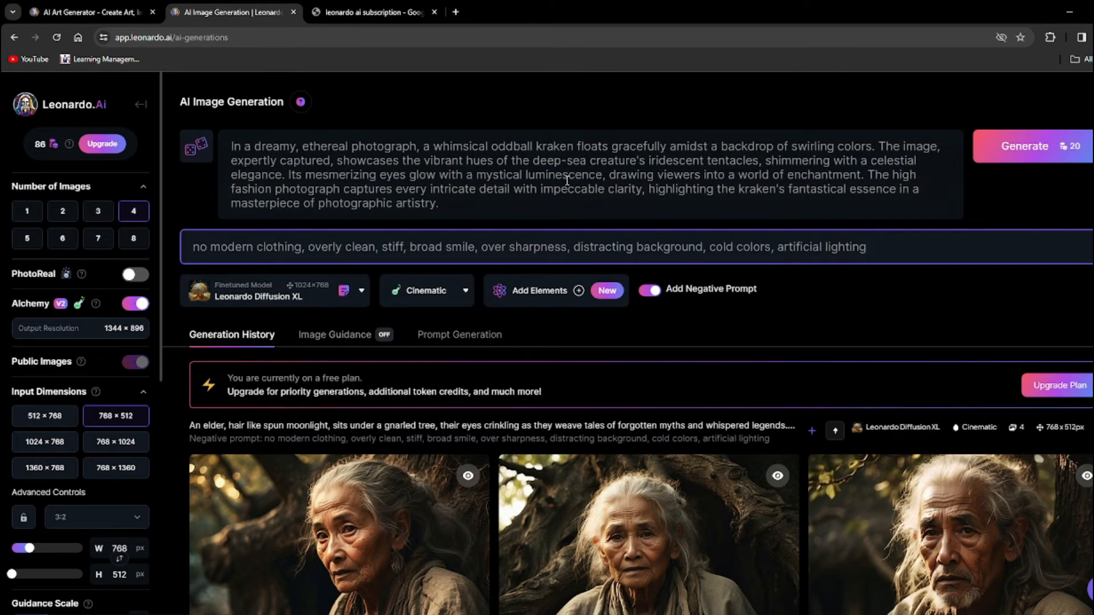
left_click(1039, 150)
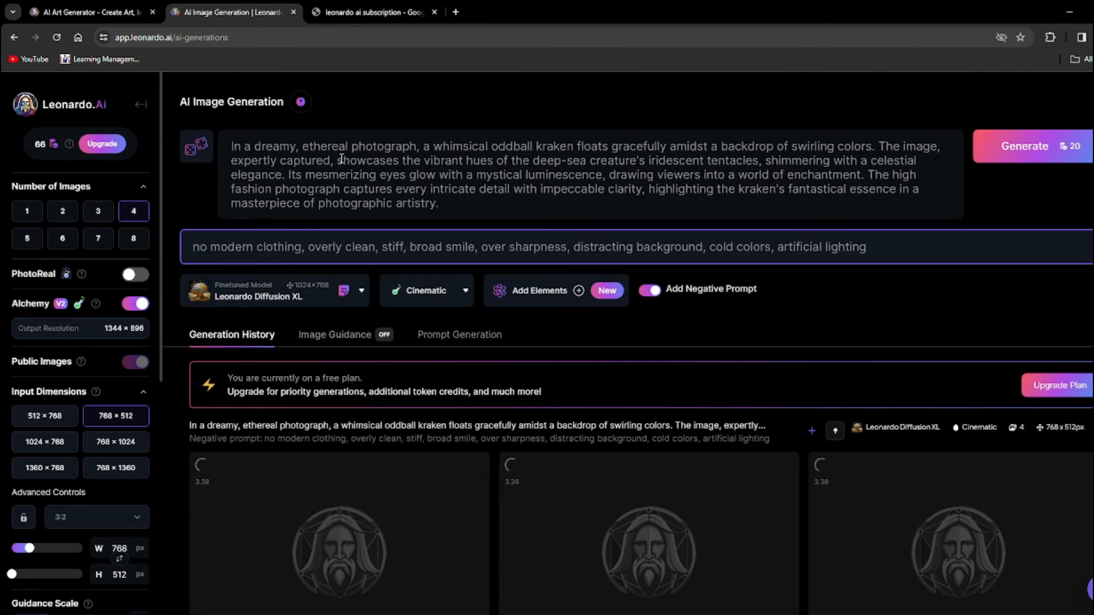
Step: Compare the kraken images with their prompt and browse all four in full view
scroll(380, 454, "down", 2)
scroll(380, 454, "up", 2)
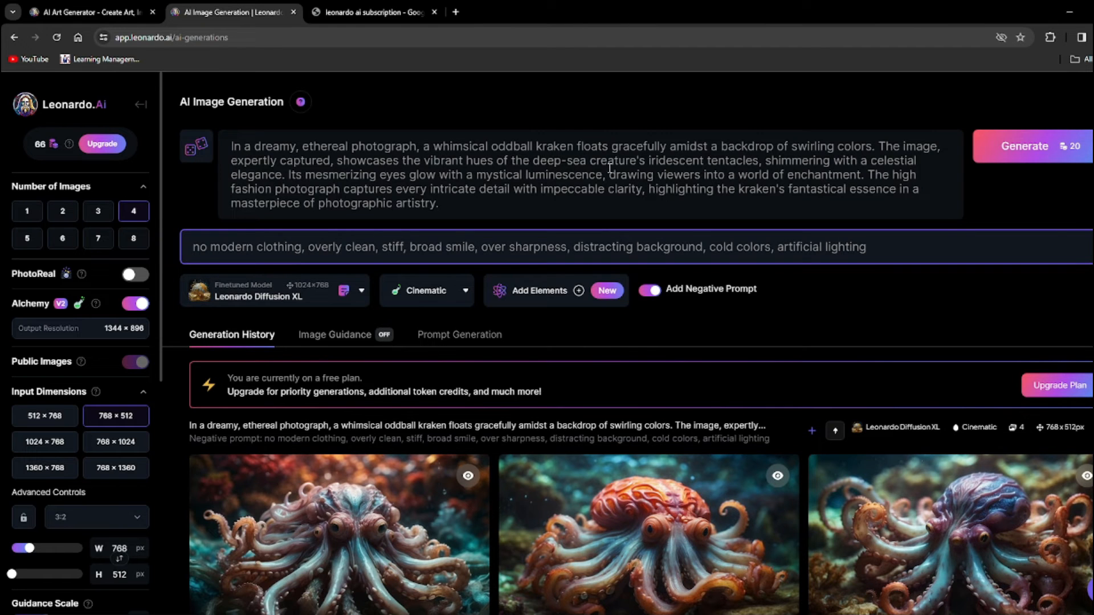
scroll(327, 355, "down", 1)
scroll(327, 355, "down", 4)
left_click(366, 308)
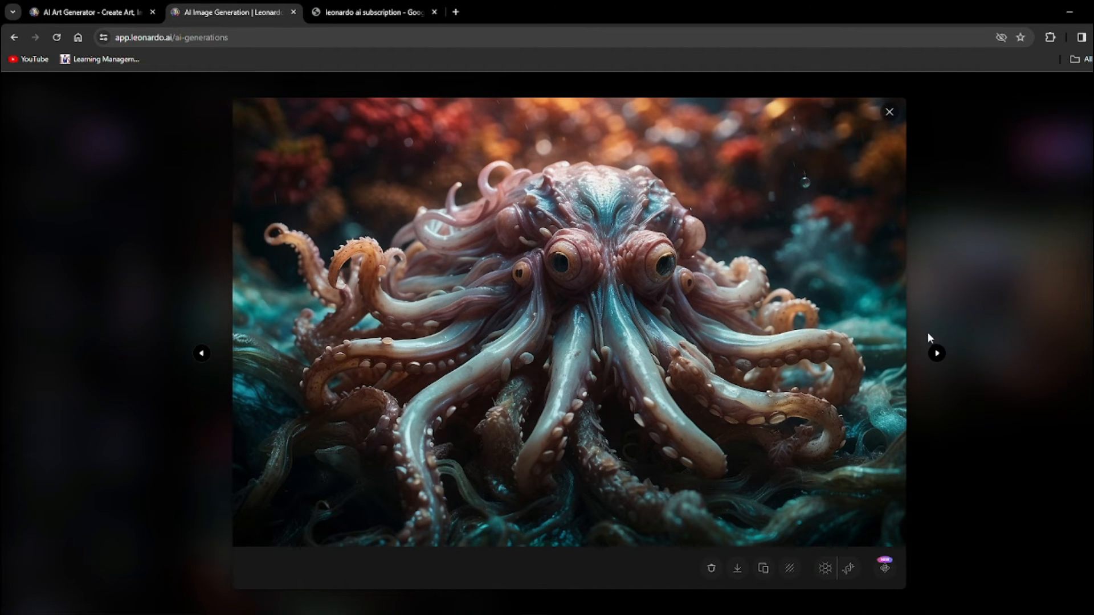
left_click(937, 355)
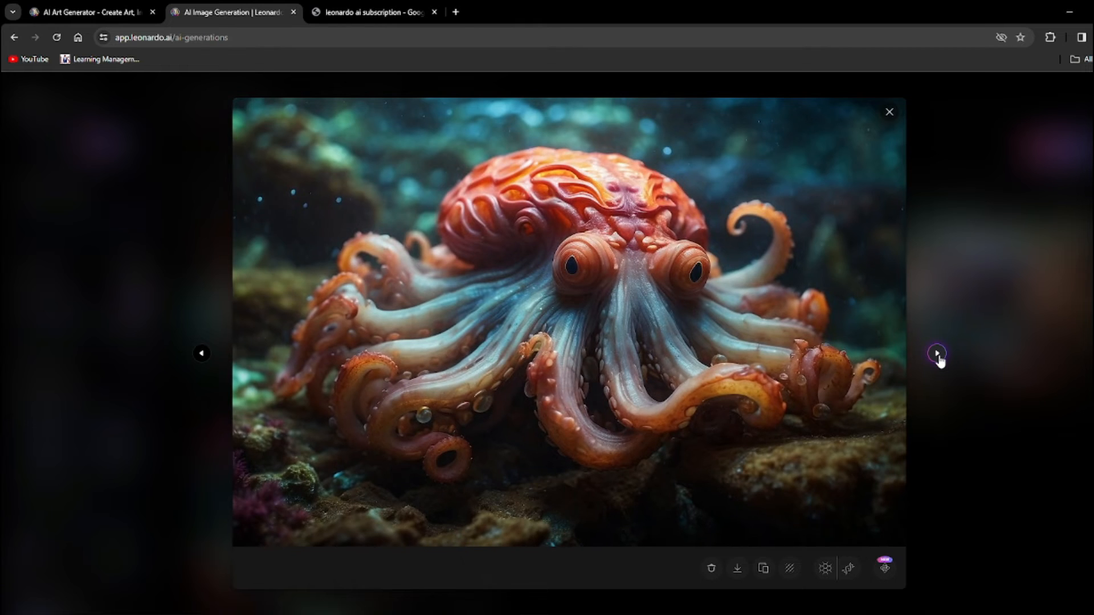
left_click(938, 355)
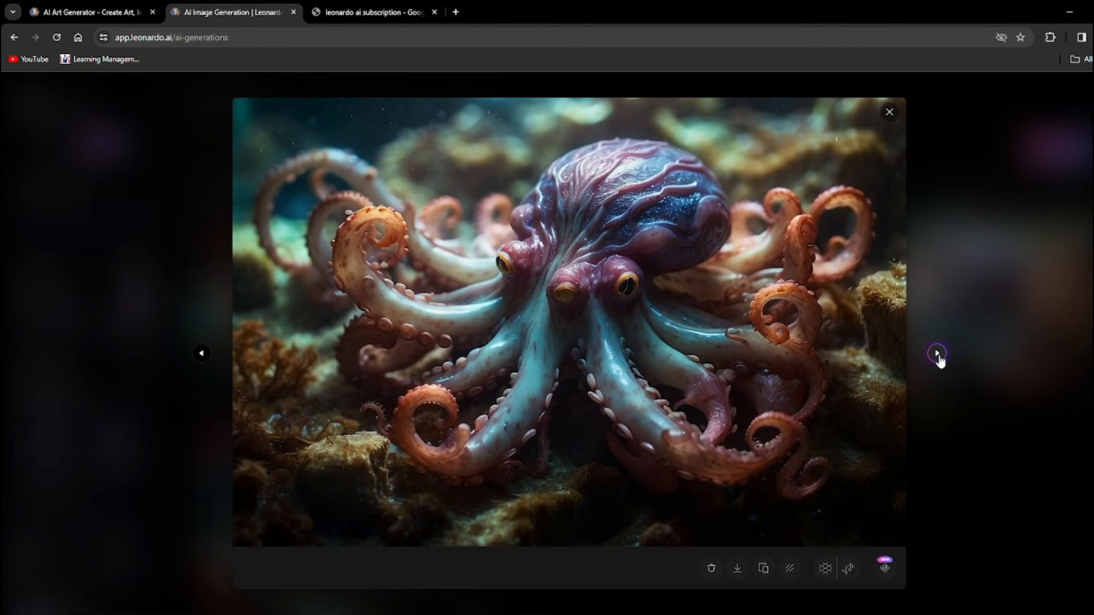
left_click(937, 355)
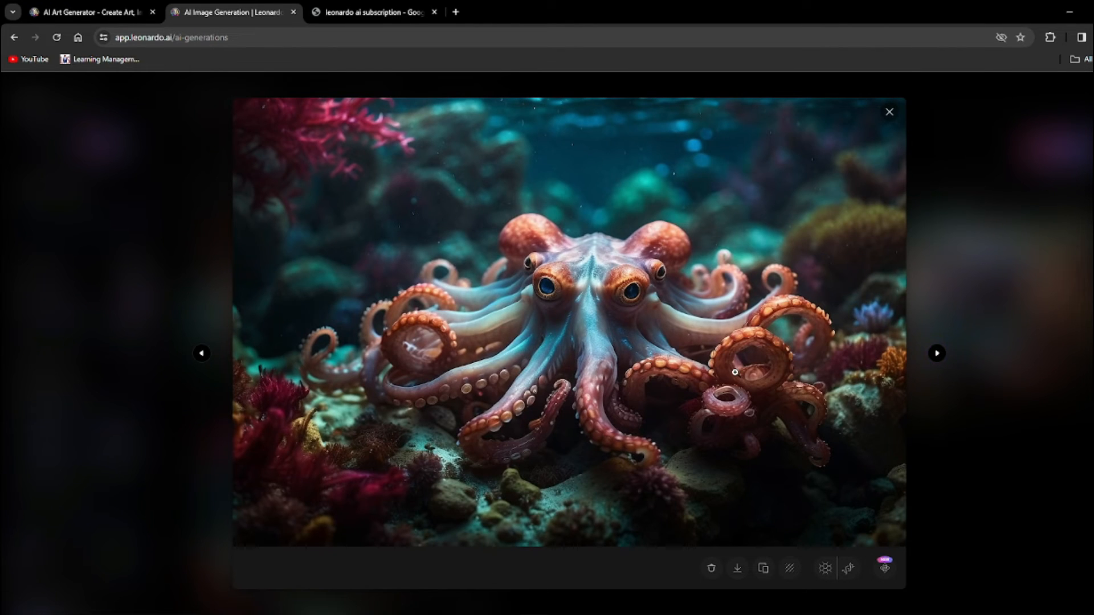
Step: Close the enlarged kraken image and look through the style options from Anime to None without changing the style
left_click(889, 113)
scroll(342, 311, "up", 4)
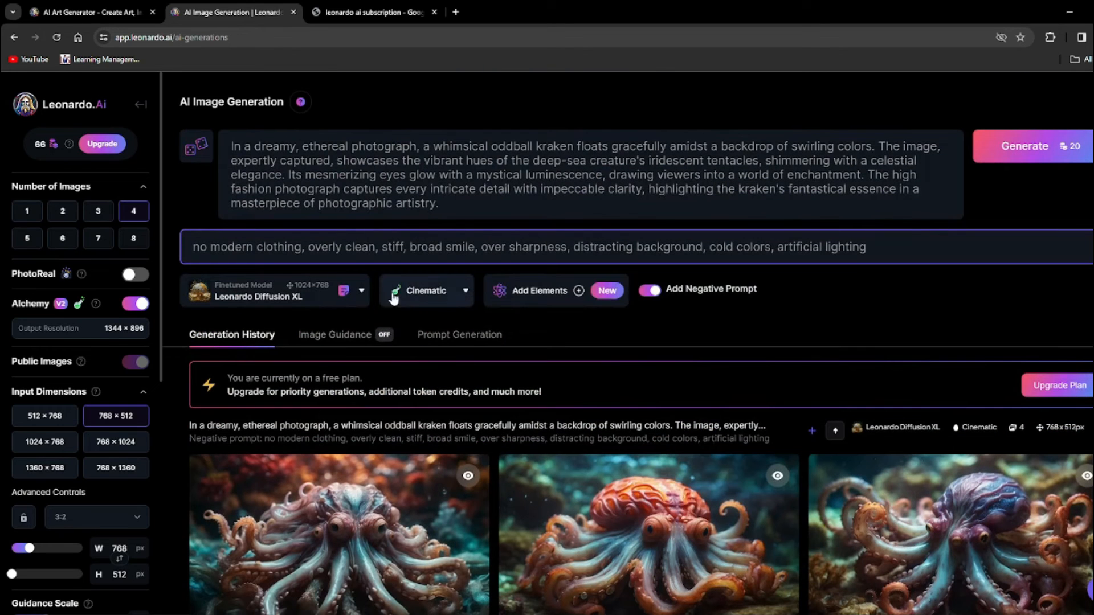
left_click(463, 293)
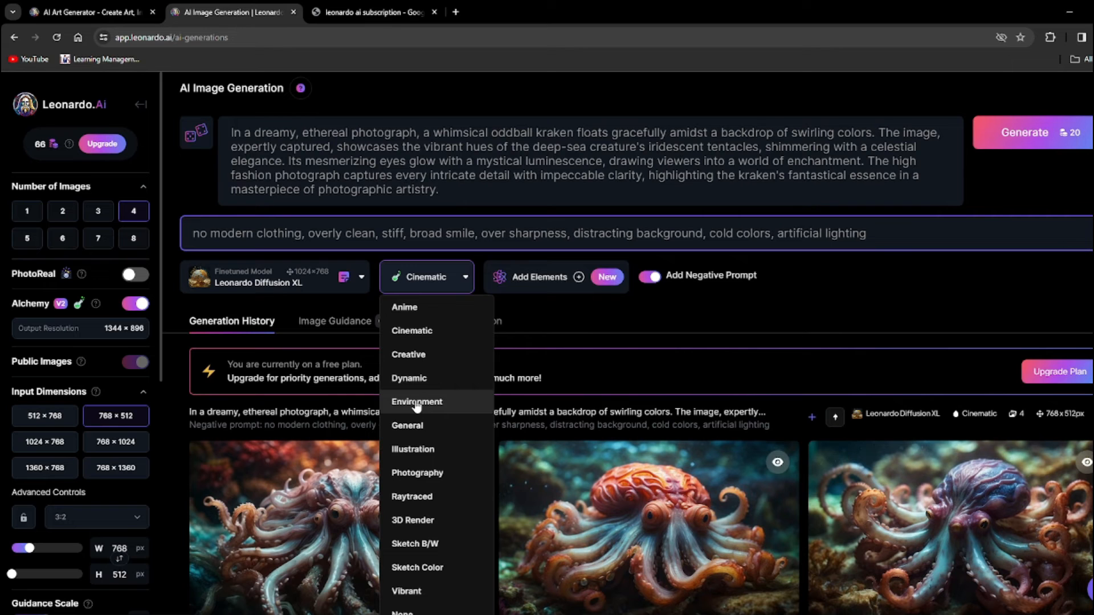
scroll(420, 472, "down", 1)
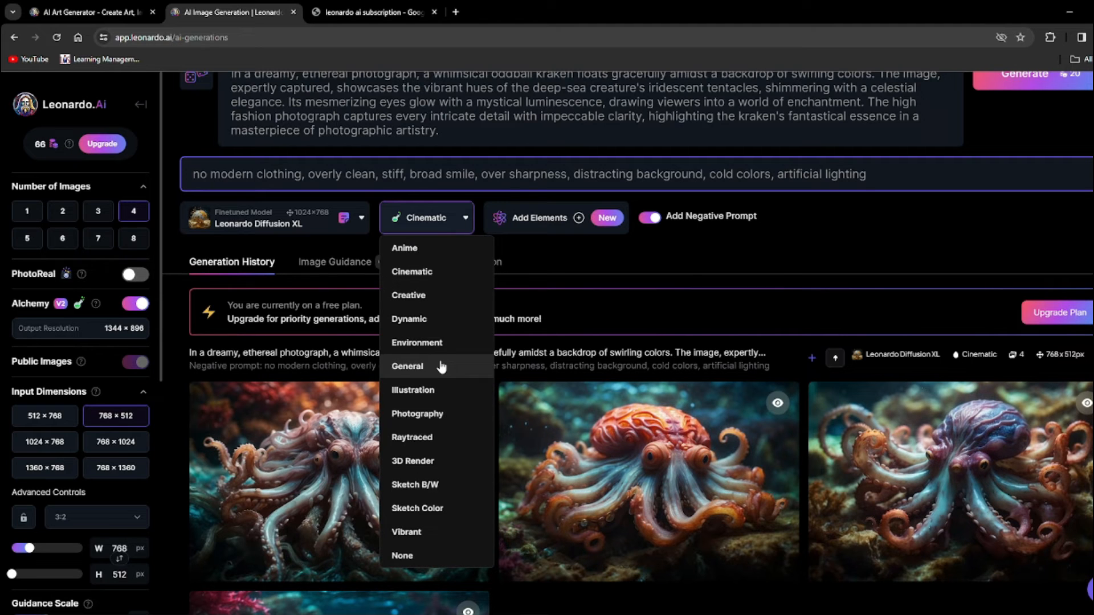
left_click(619, 260)
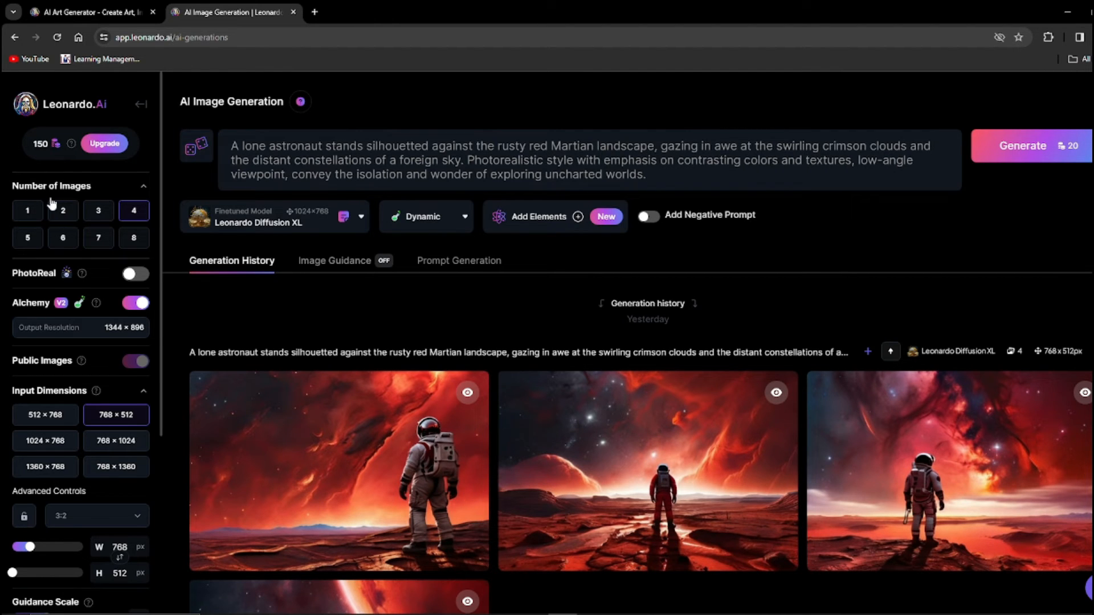
Step: Review the generation settings for the Martian astronaut prompt and the styles offered while PhotoReal is off
scroll(71, 195, "down", 5)
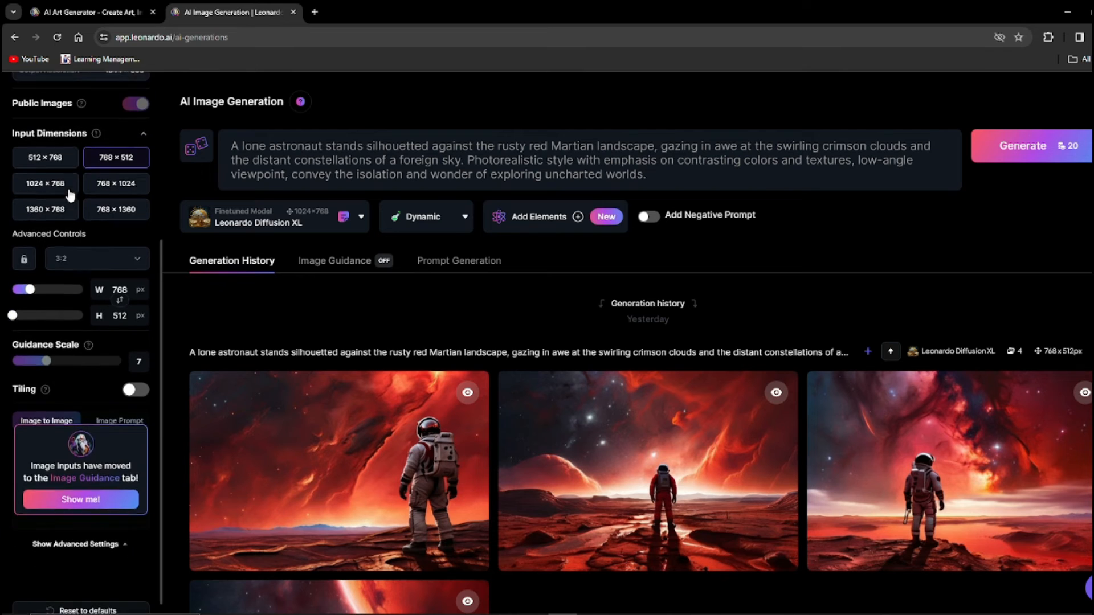
scroll(57, 323, "up", 5)
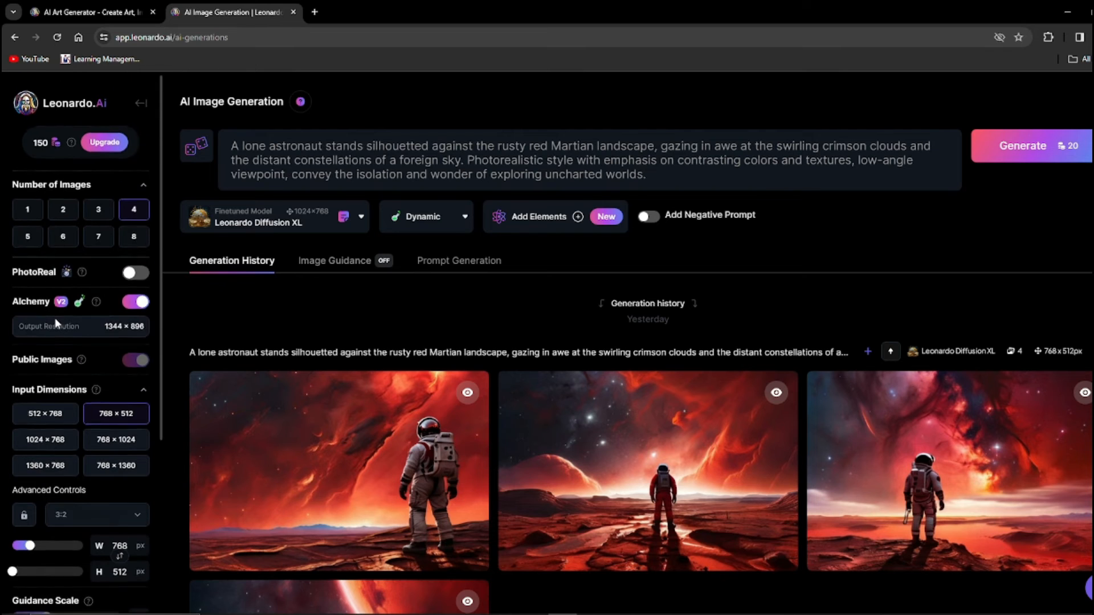
left_click(464, 218)
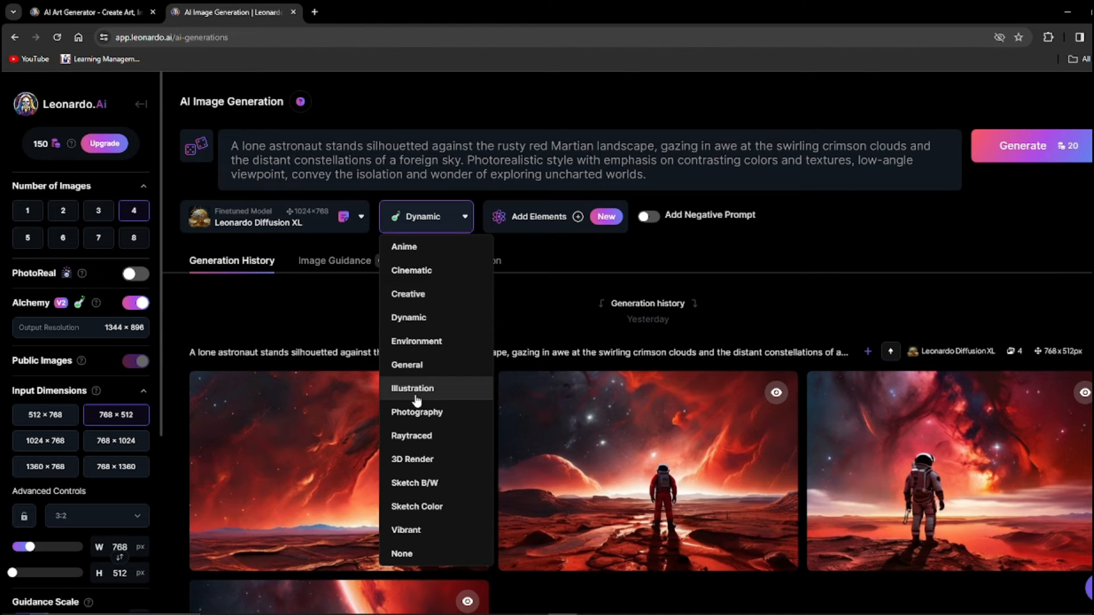
scroll(430, 490, "down", 3)
scroll(430, 460, "up", 3)
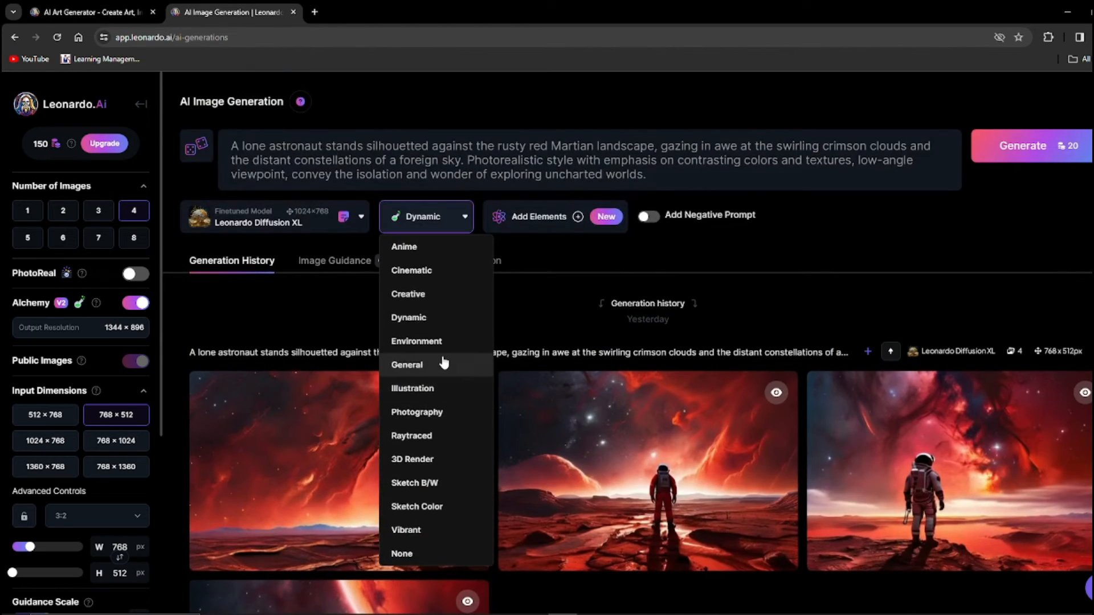
left_click(537, 294)
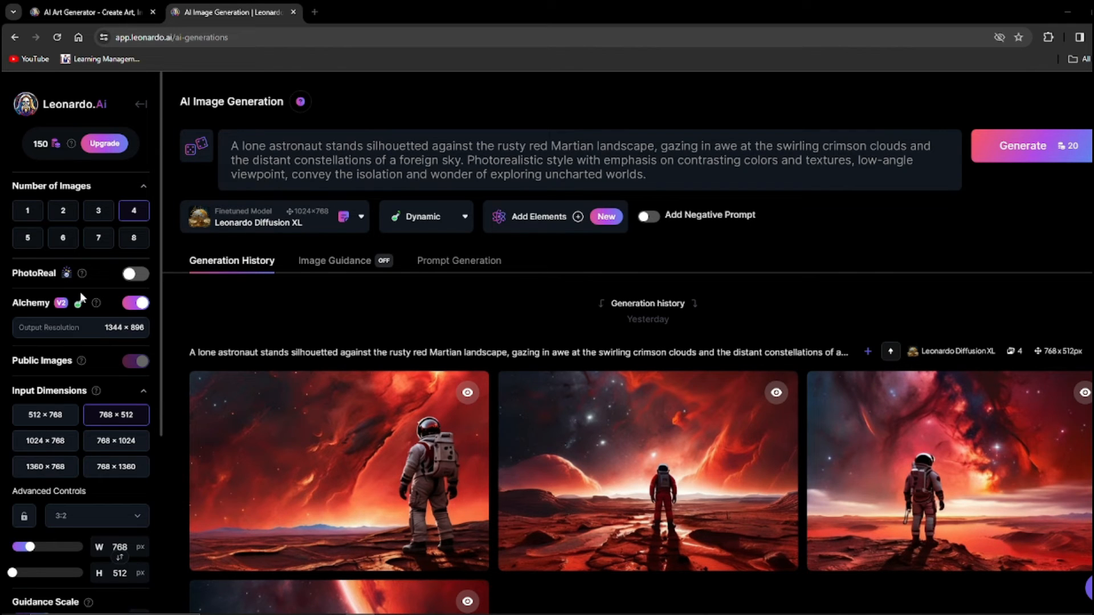
Step: Turn on PhotoReal, switch on RAW Mode in its settings, and save them
left_click(137, 276)
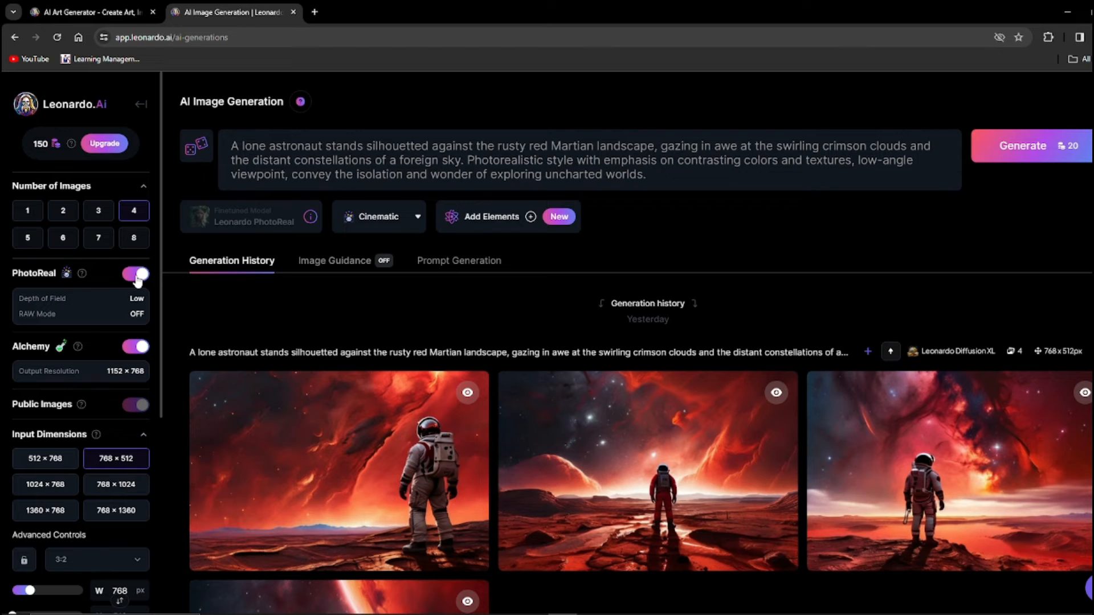
left_click(137, 277)
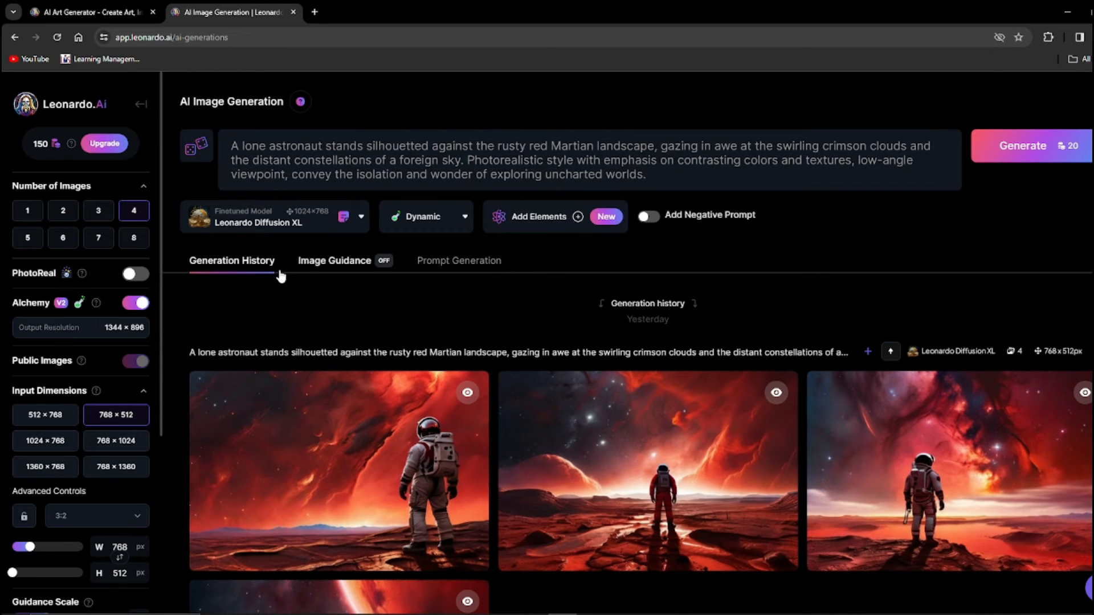
left_click(138, 276)
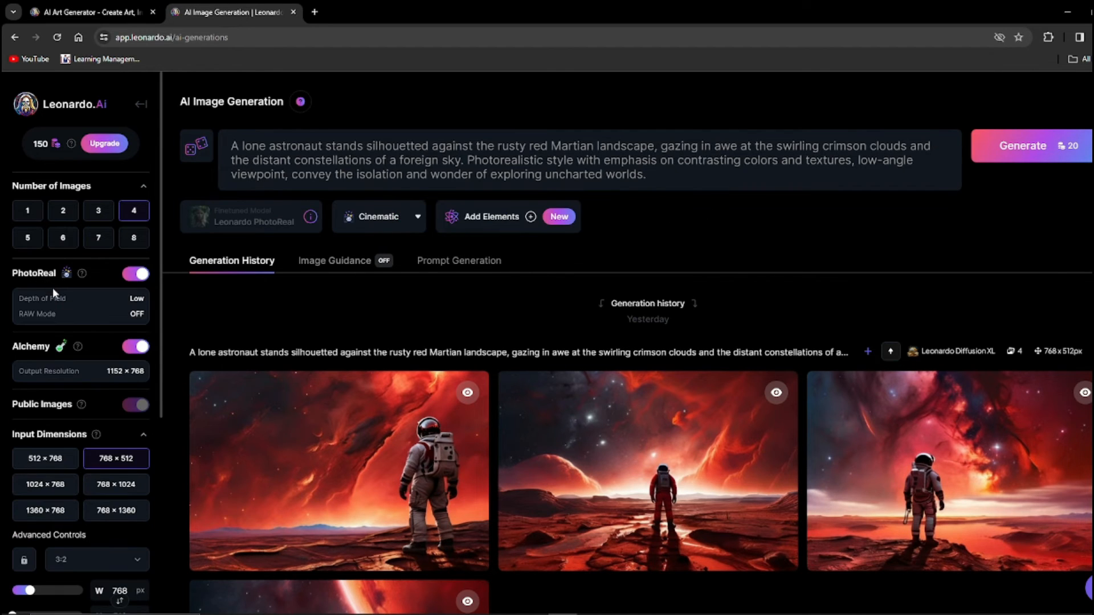
left_click(136, 314)
left_click(701, 365)
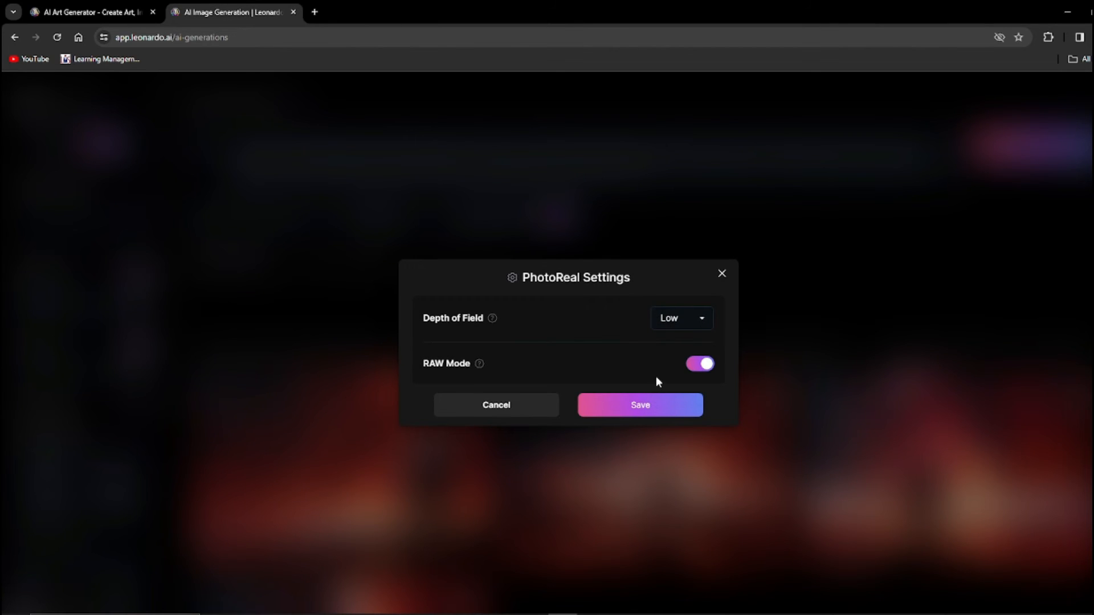
left_click(629, 414)
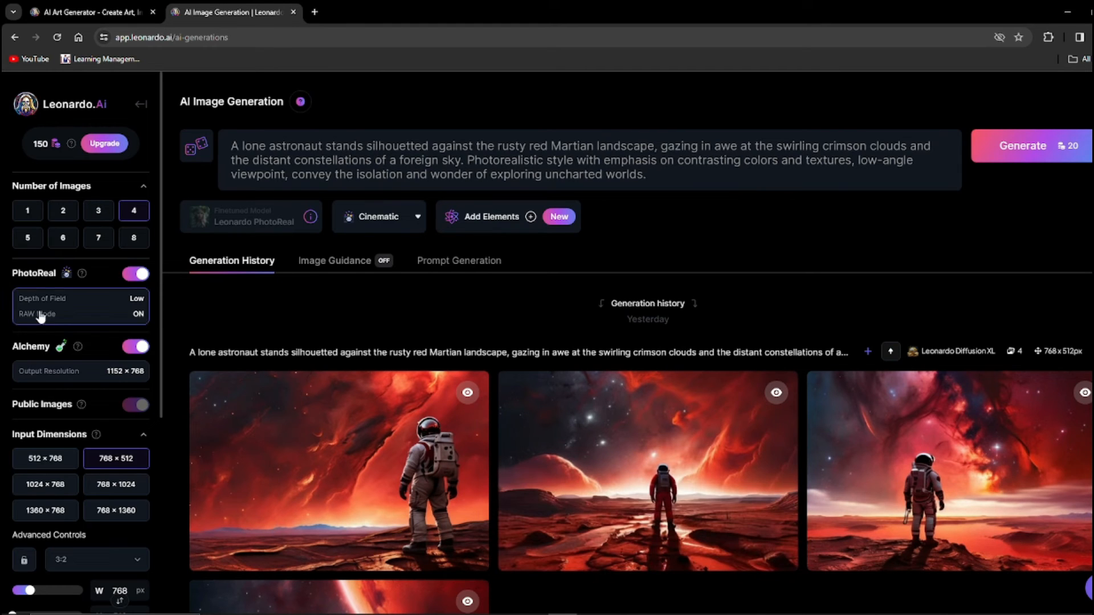
scroll(53, 383, "down", 5)
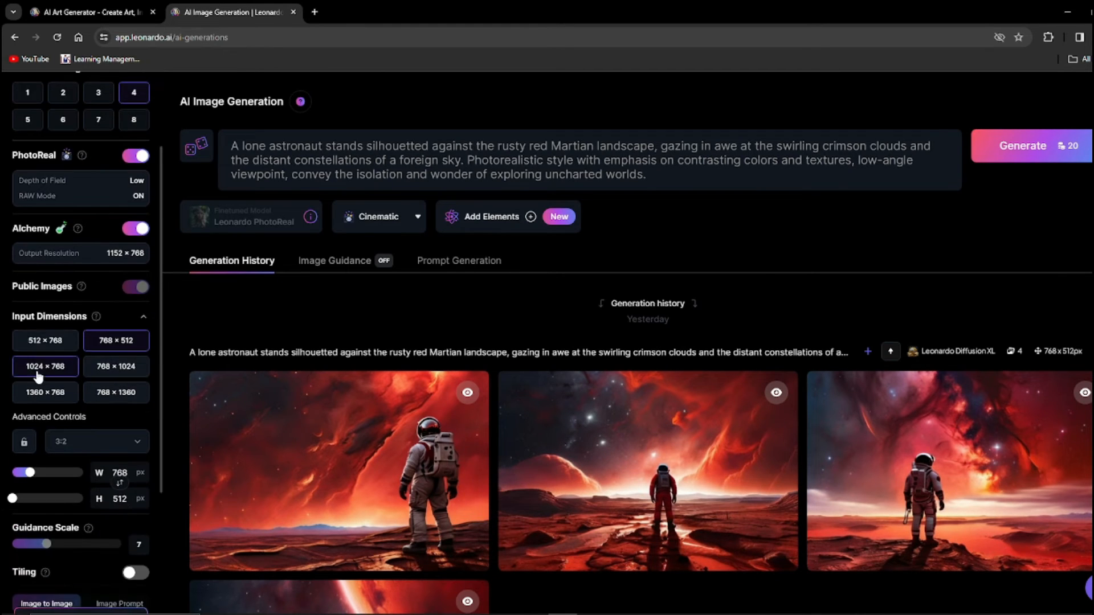
scroll(46, 367, "up", 5)
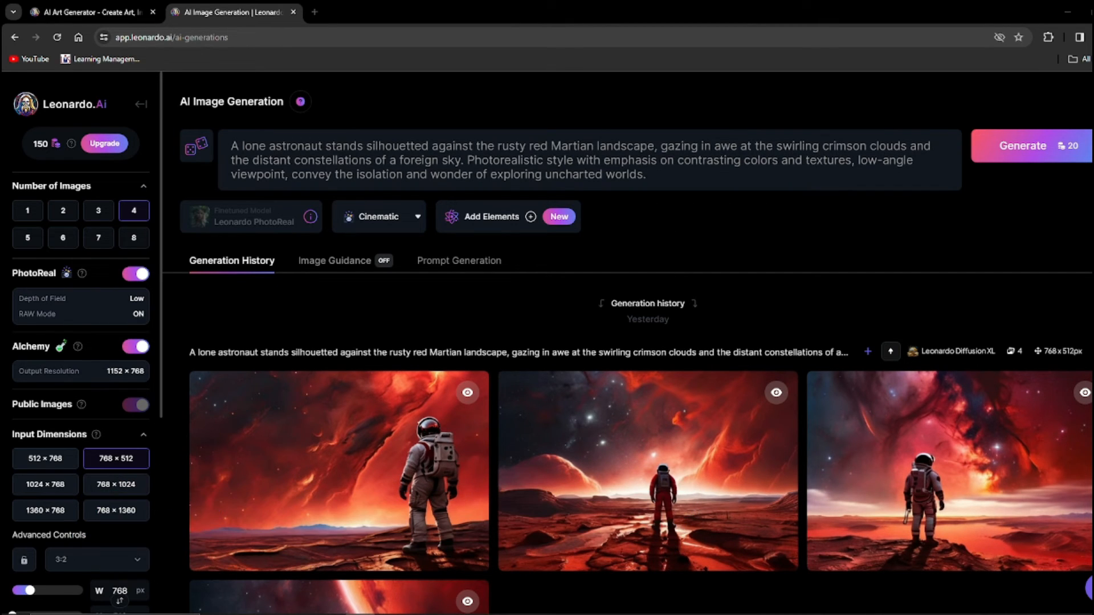
Step: Replace the astronaut prompt with a photorealistic one about a weathered woodcarver hunched over their workbench, with sunlight streaming through a dusty window
left_click(547, 160)
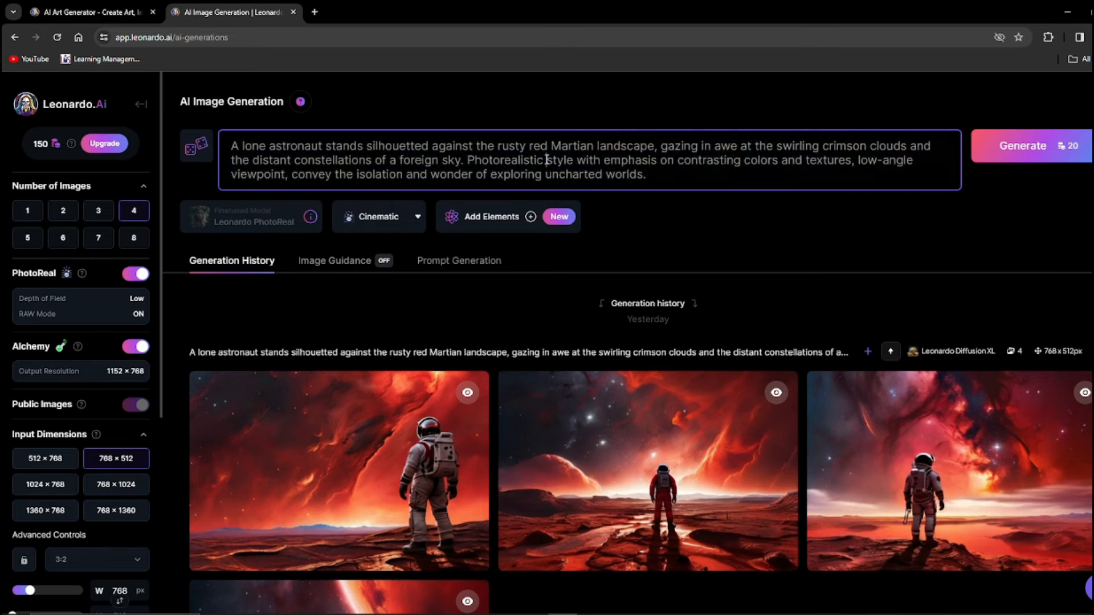
key("ctrl+a")
type("A weathered woodcarver sits hunched over their workbench, sunlight streaming through a dusty window illuminating the intricate details of their latest creation. Photorealistic style with emphasis on light and shadow, close-up viewpoint showcasing the skill and focus in their eyes")
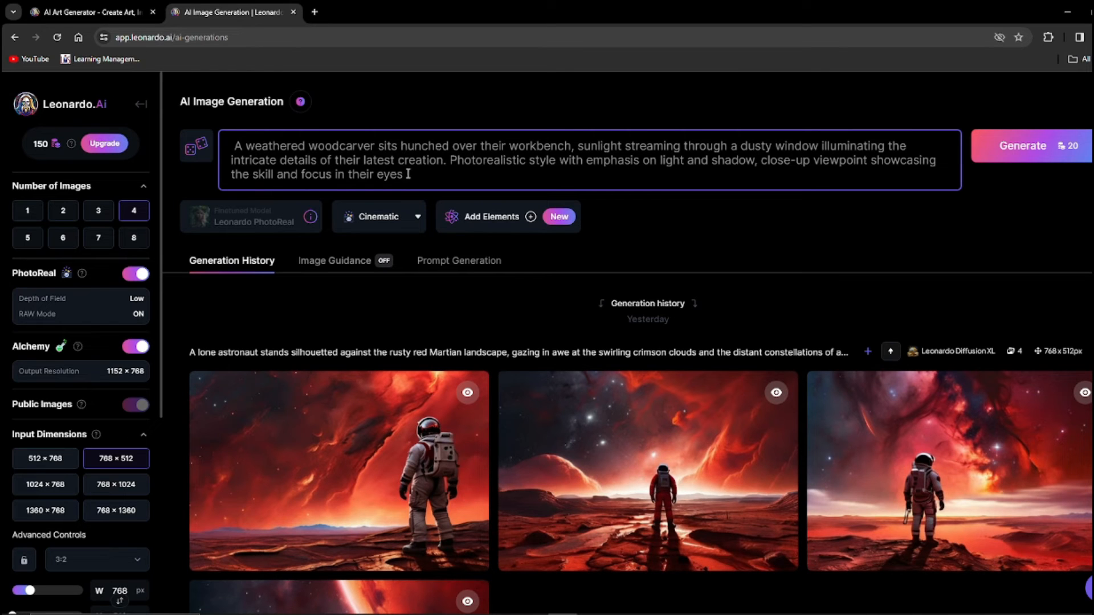
Step: Go through the woodcarver prompt's parts: the scene description, the Photorealistic style term and the closing phrase about skill and focus
left_click_drag(234, 146, 447, 160)
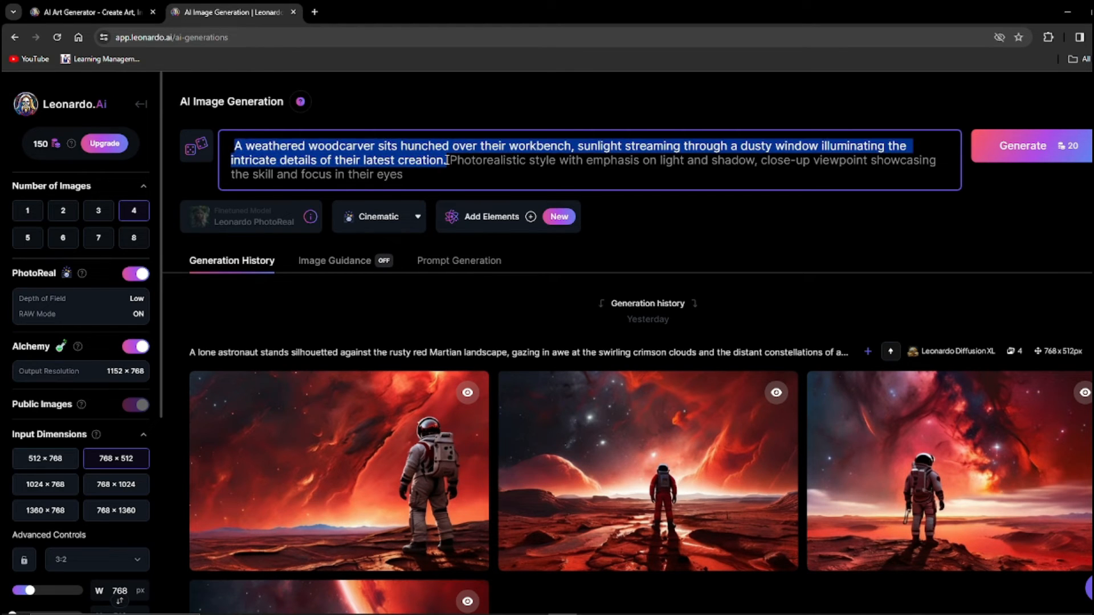
left_click(472, 160)
double_click(488, 164)
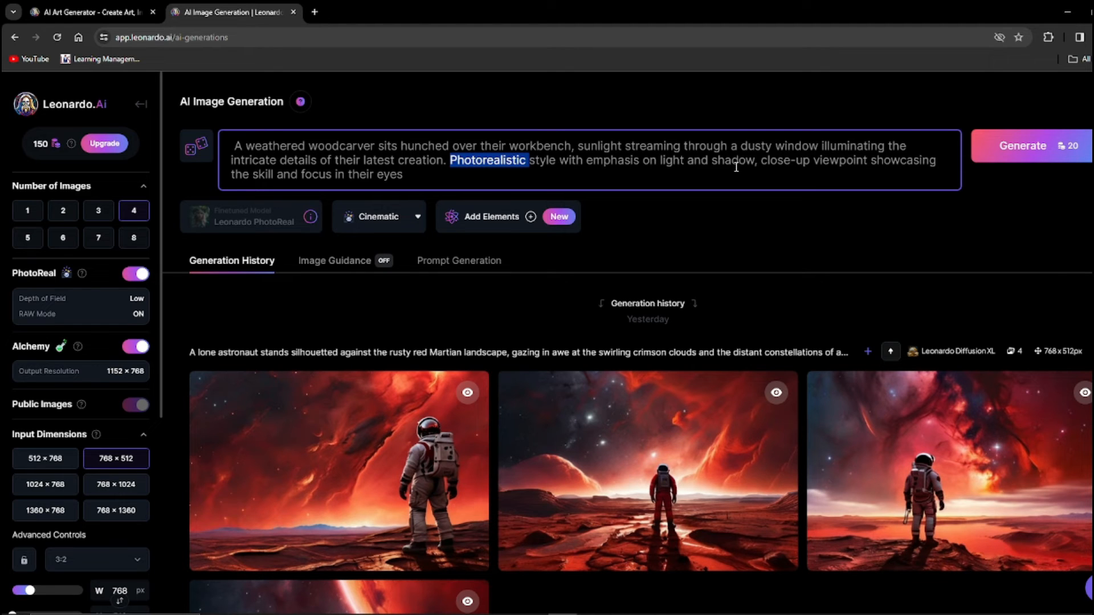
left_click_drag(230, 178, 405, 176)
left_click(488, 182)
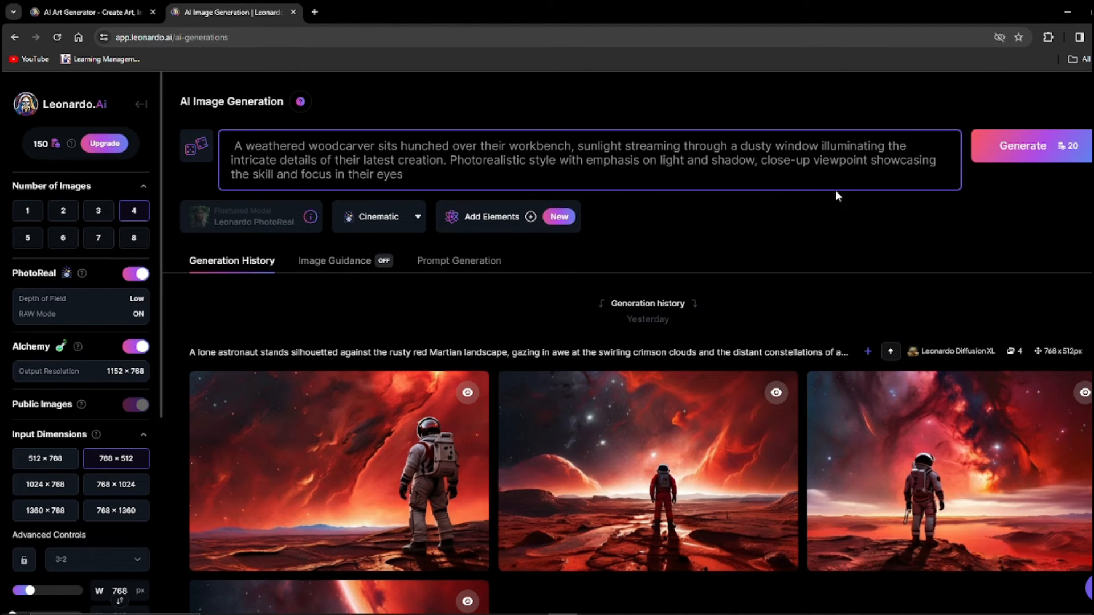
Step: Choose the Cinematic style and generate four images from the woodcarver prompt
left_click(418, 220)
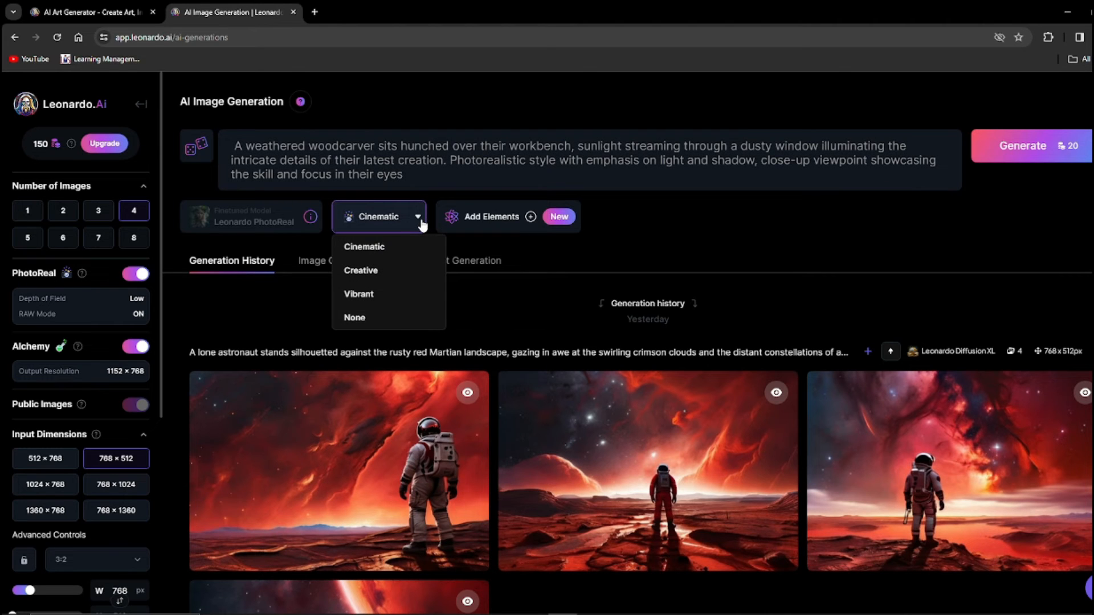
left_click(371, 255)
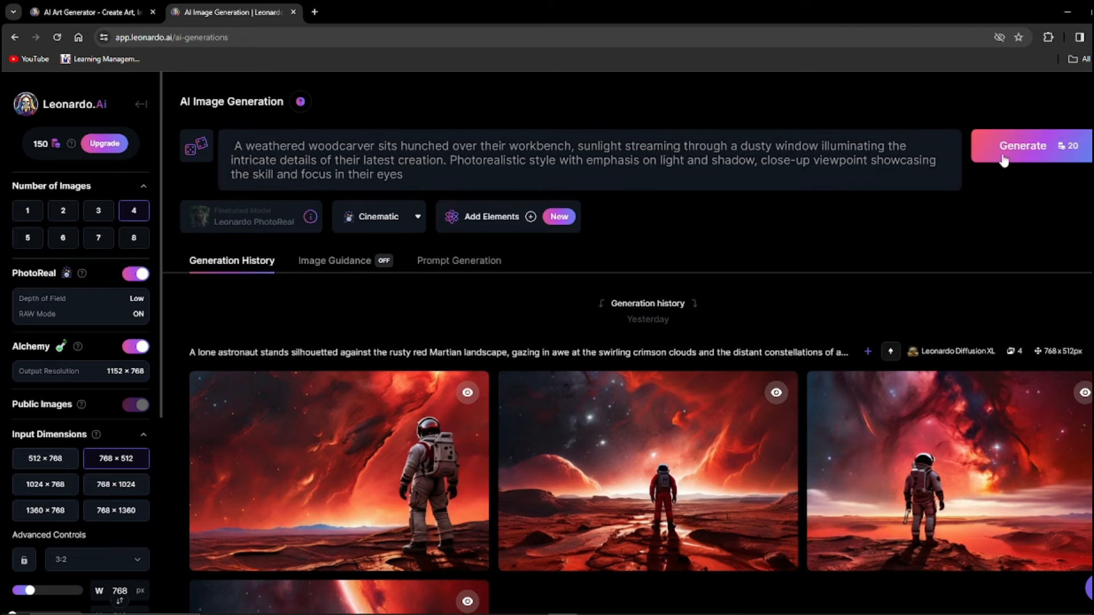
left_click(1020, 147)
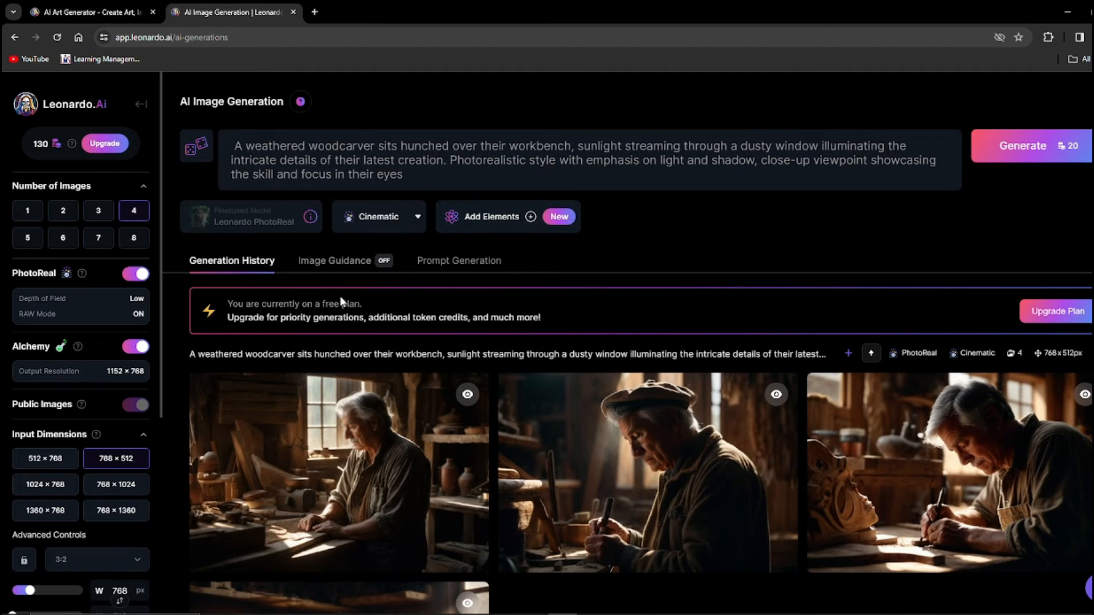
Step: Browse all four woodcarver images in full view, then return to the prompt
scroll(336, 307, "down", 1)
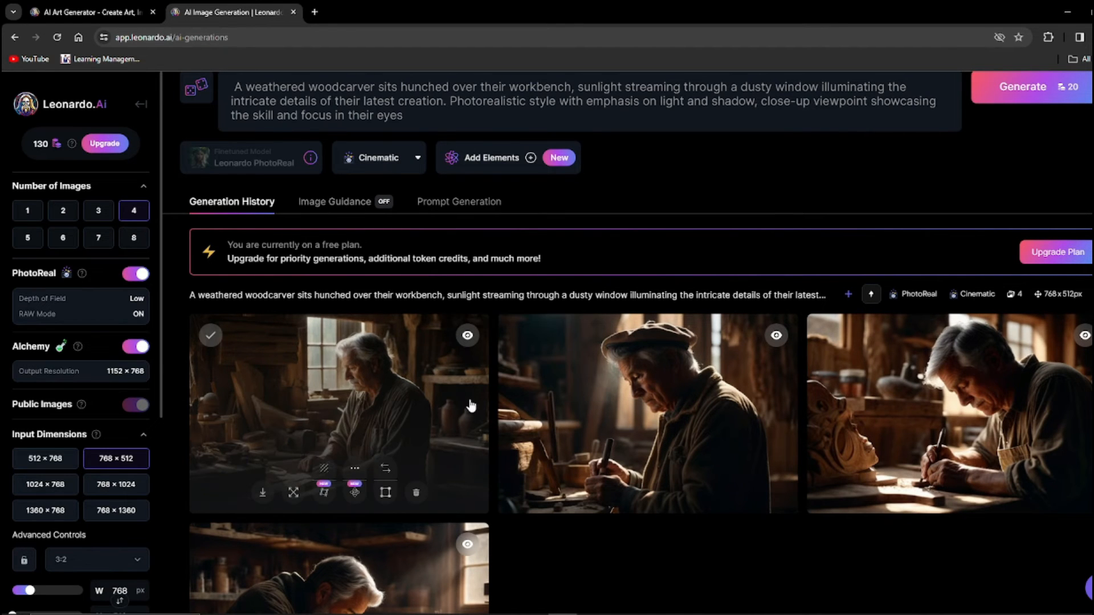
left_click(448, 393)
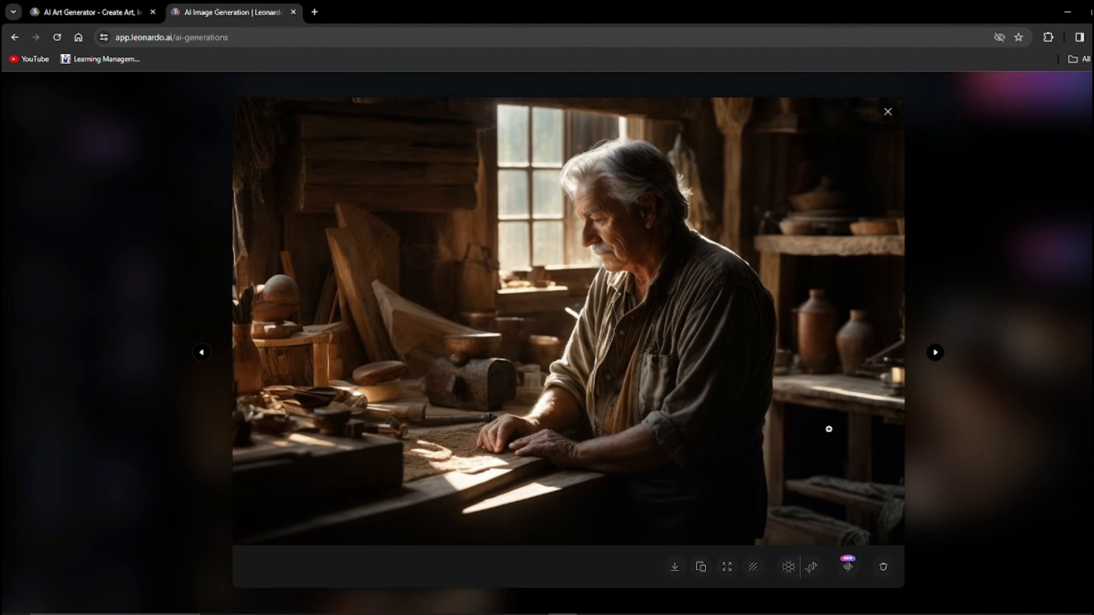
left_click(935, 354)
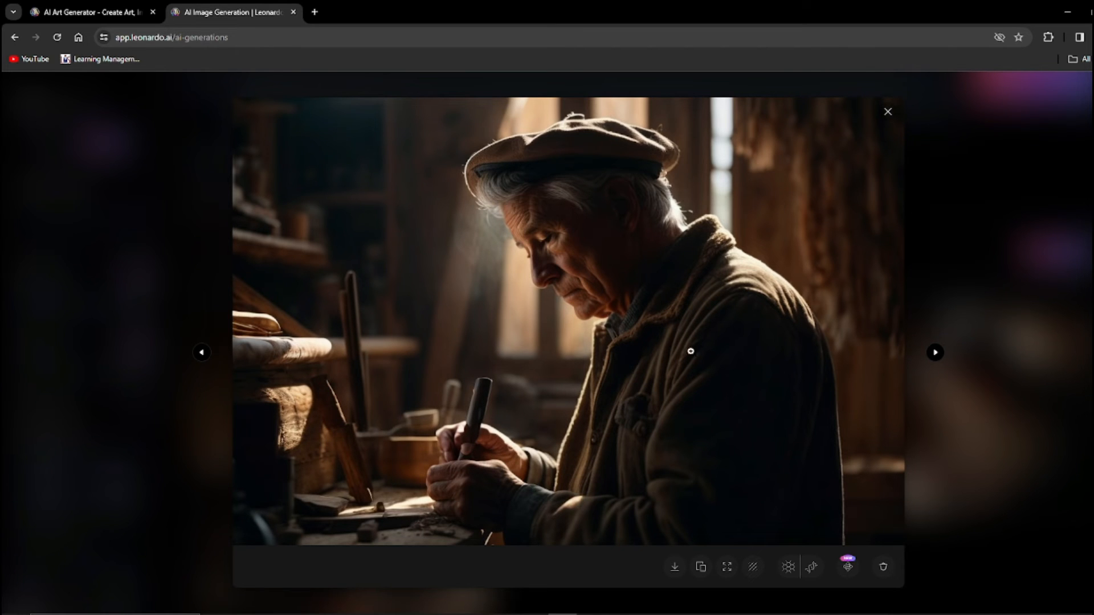
left_click(936, 355)
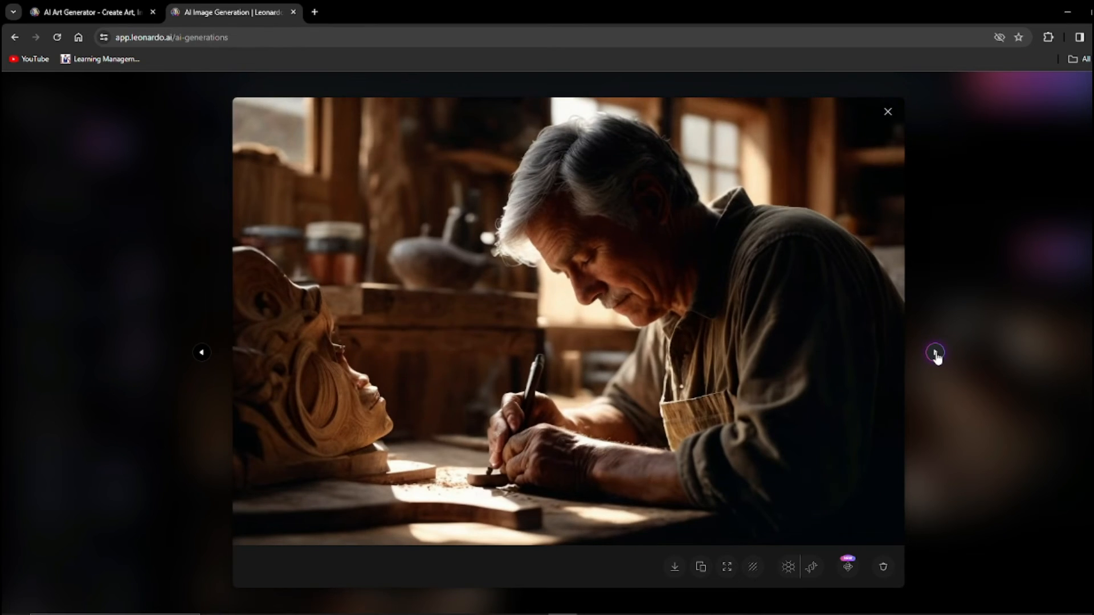
left_click(936, 355)
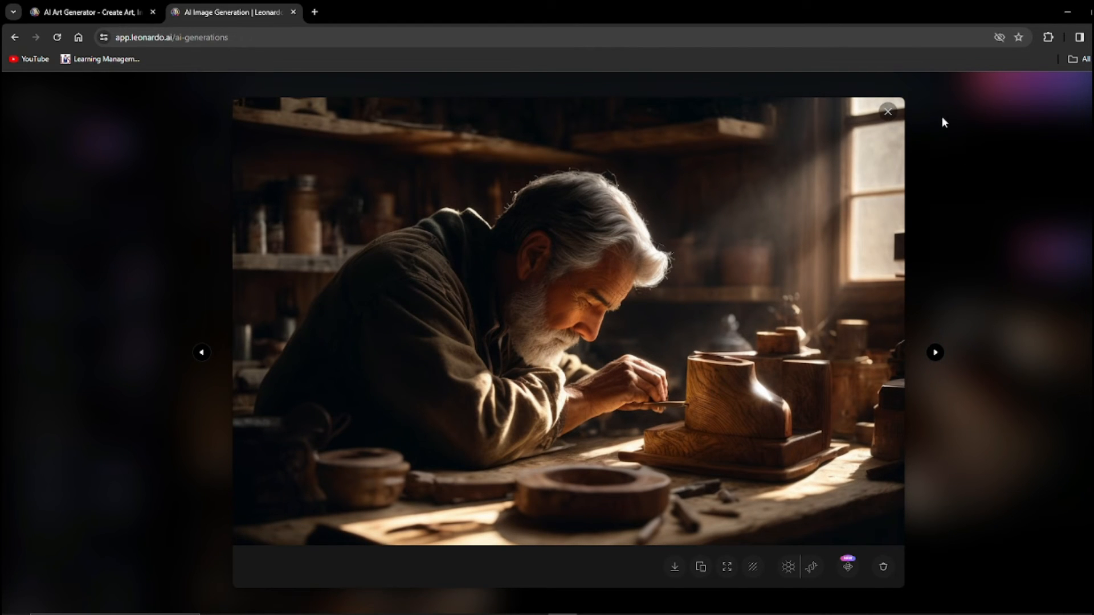
left_click(888, 111)
scroll(789, 227, "up", 1)
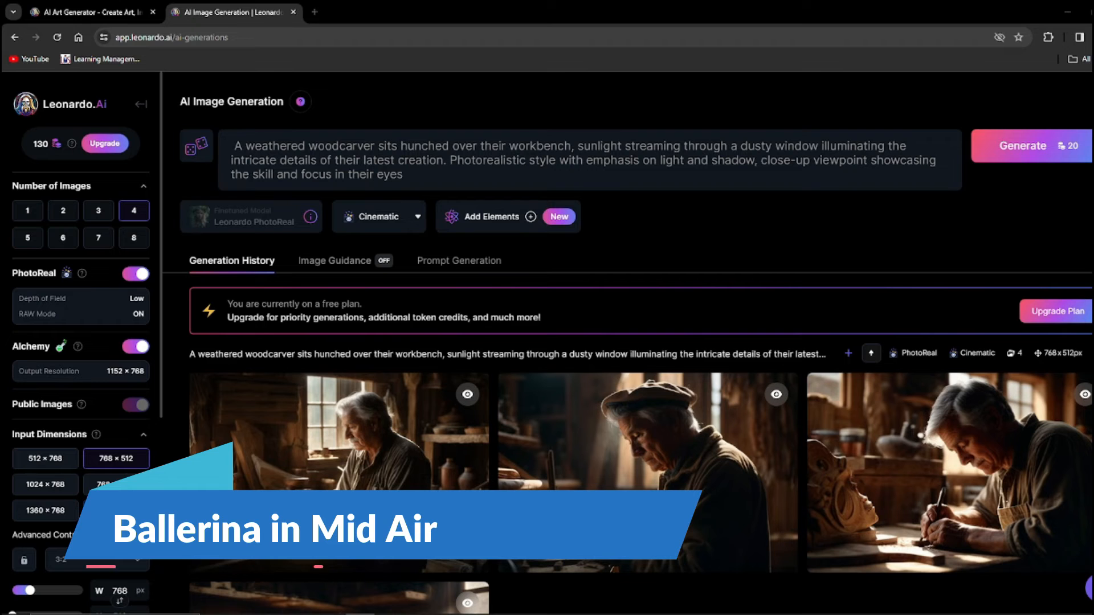
Step: Replace the prompt with a photorealistic one about a ballerina in mid-air in a stunning arabesque, and generate four images from it
left_click(289, 171)
key("ctrl+a")
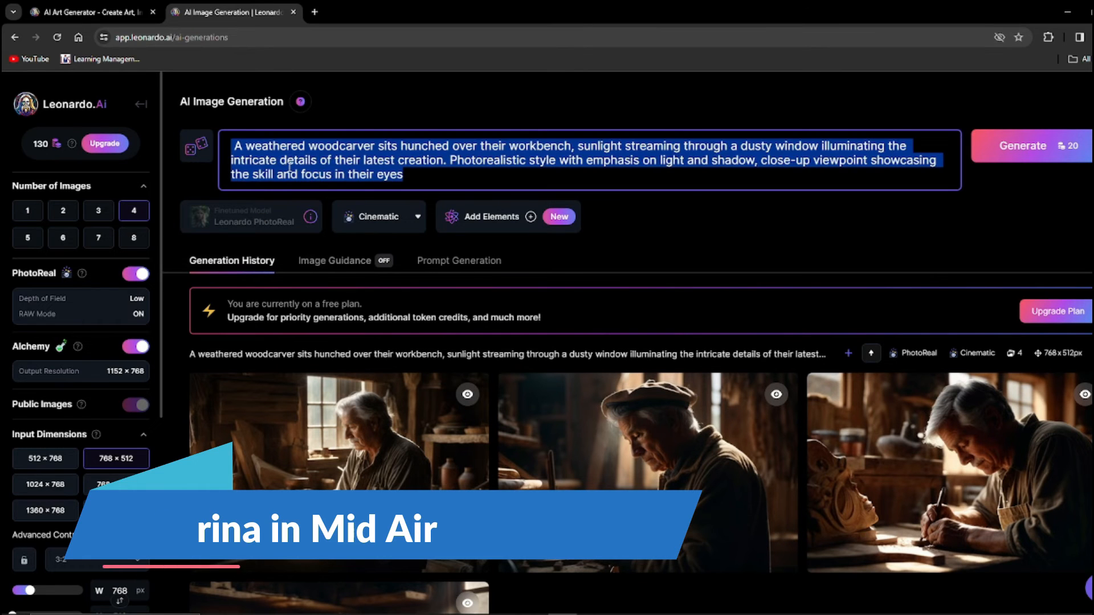
type("A ballerina in mid-air, her flowing dress swirling like petals in a hurricane as she catches the light in a stunning arabesque. Photorealistic style with emphasis on movement and elegance, low-angle viewpoint highlighting the grace and strength of the human form")
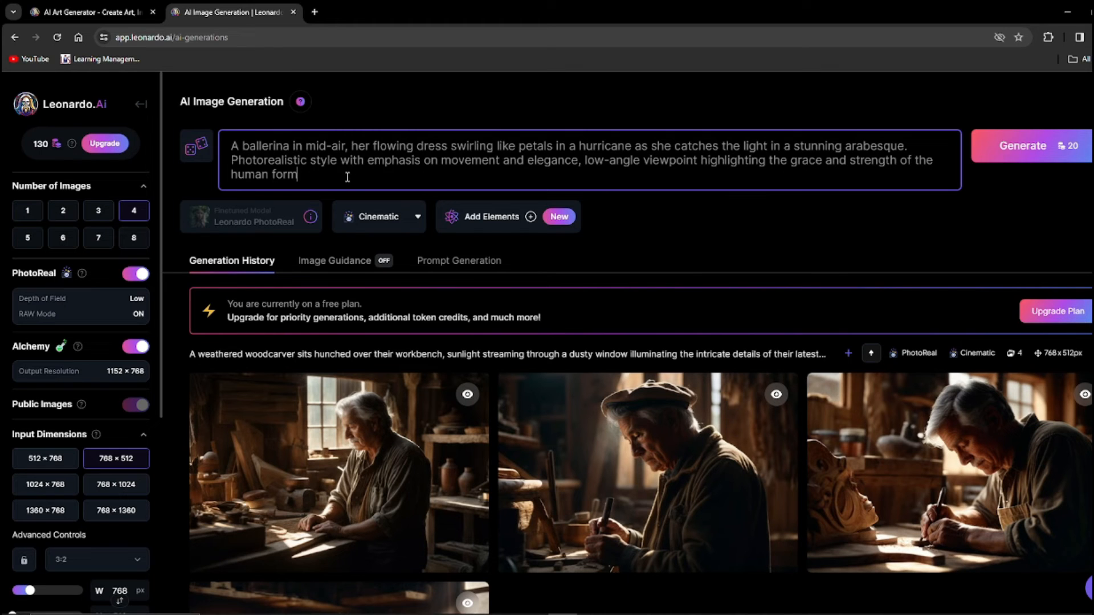
left_click_drag(347, 178, 204, 150)
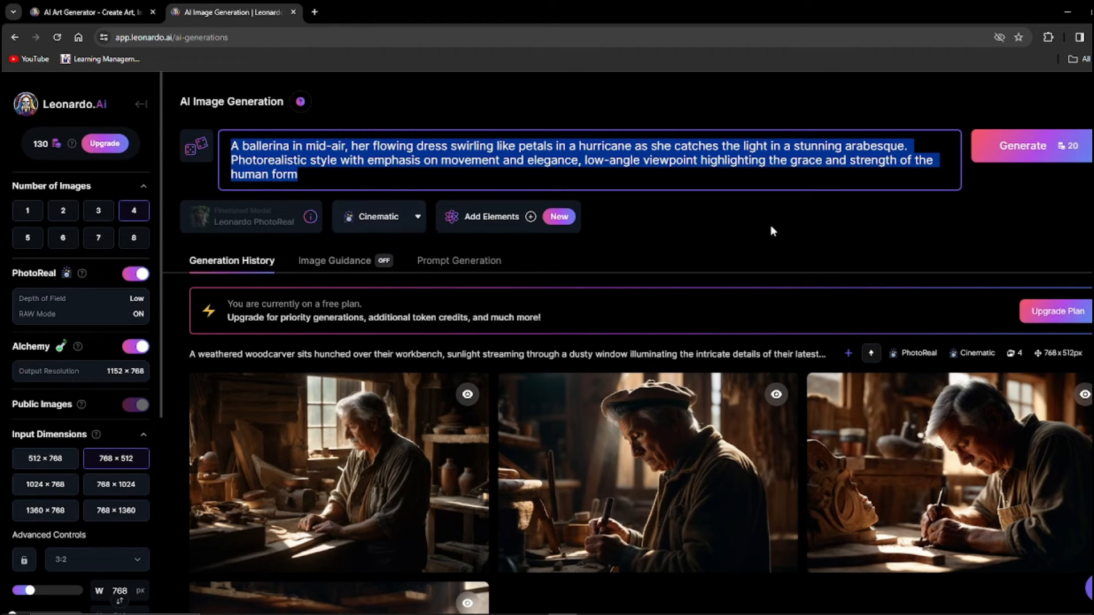
left_click(1012, 165)
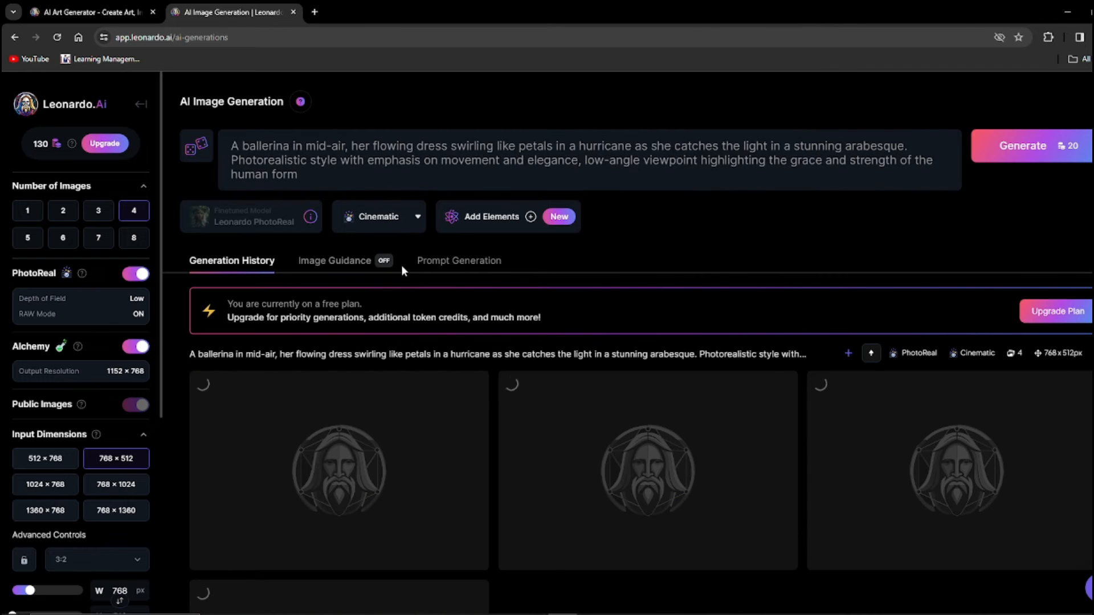
scroll(347, 399, "down", 3)
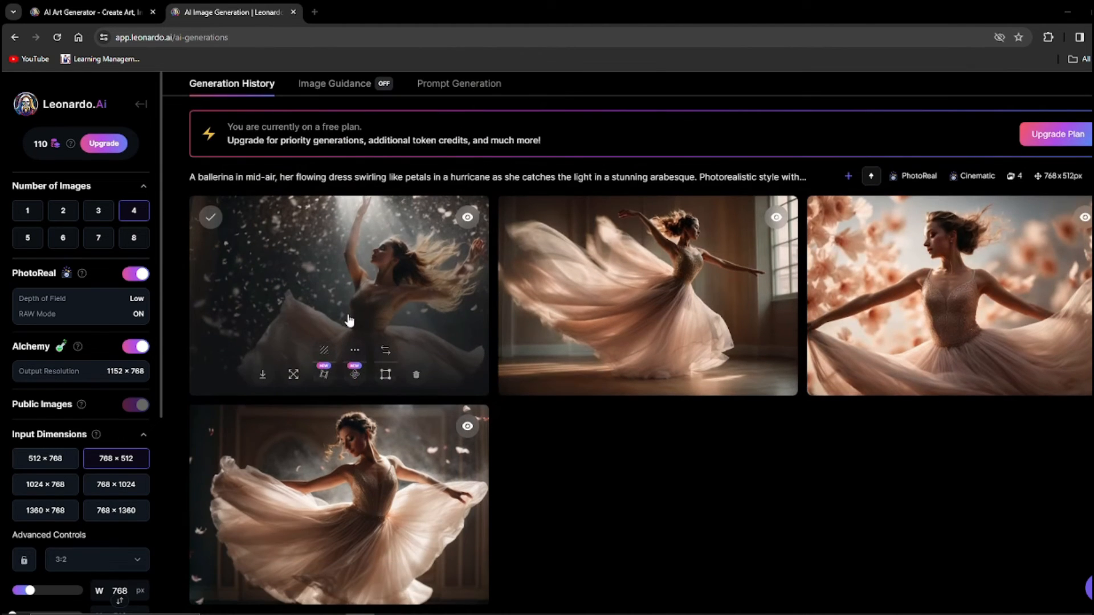
Step: View all four ballerina images one after another at full size, then return to the generation history
left_click(478, 324)
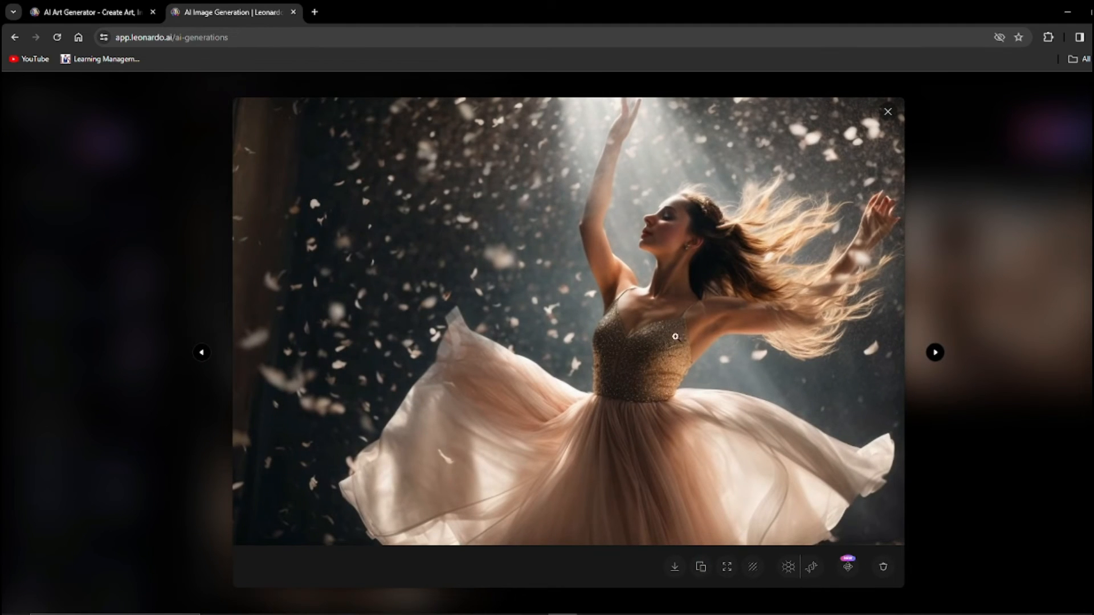
left_click(935, 352)
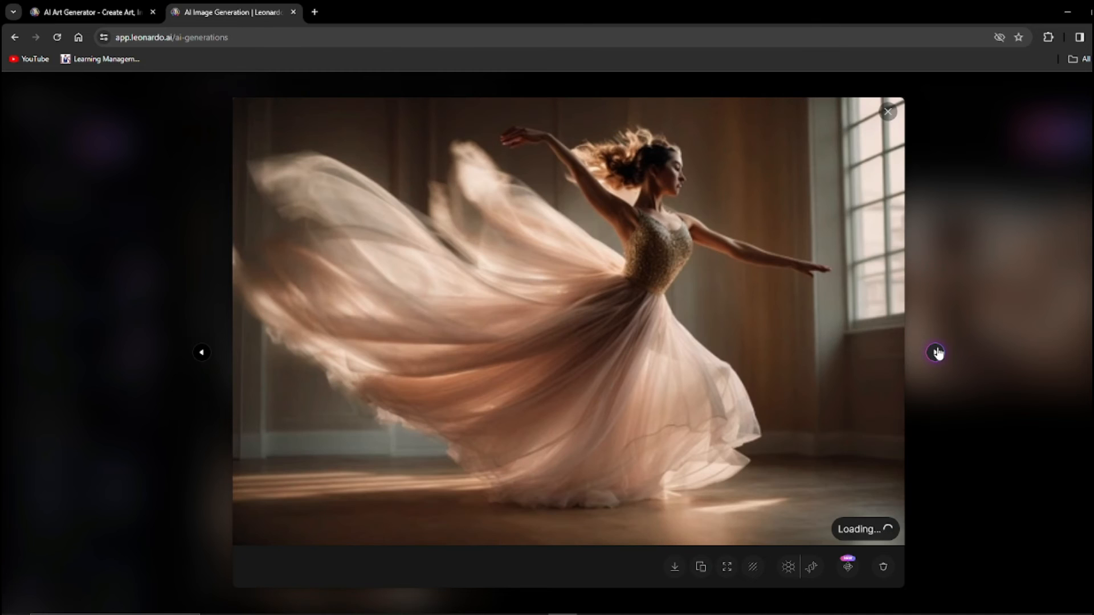
left_click(936, 352)
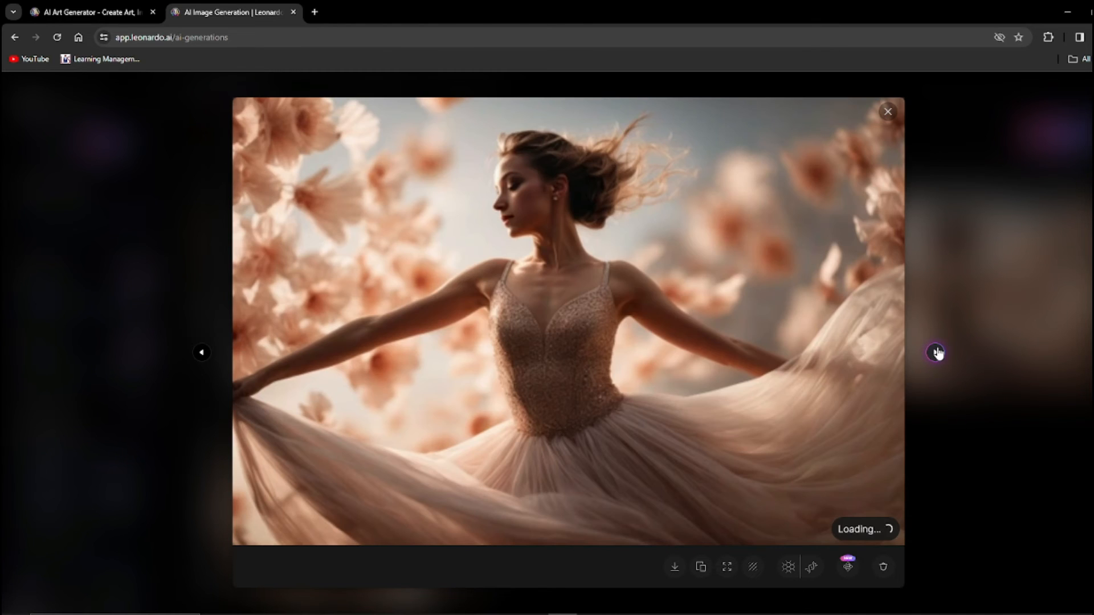
left_click(937, 352)
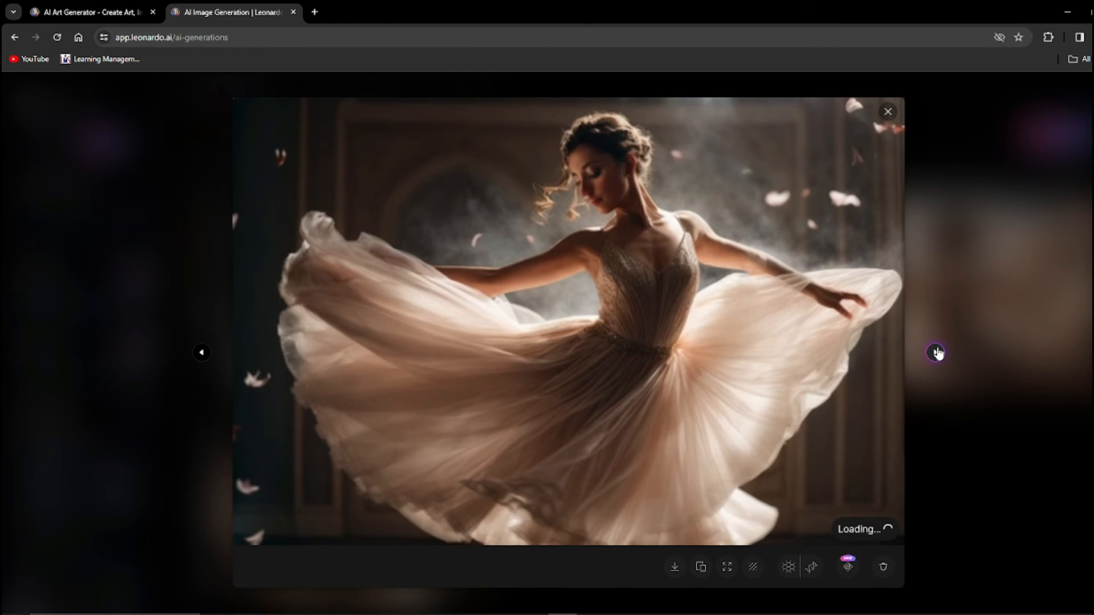
left_click(888, 111)
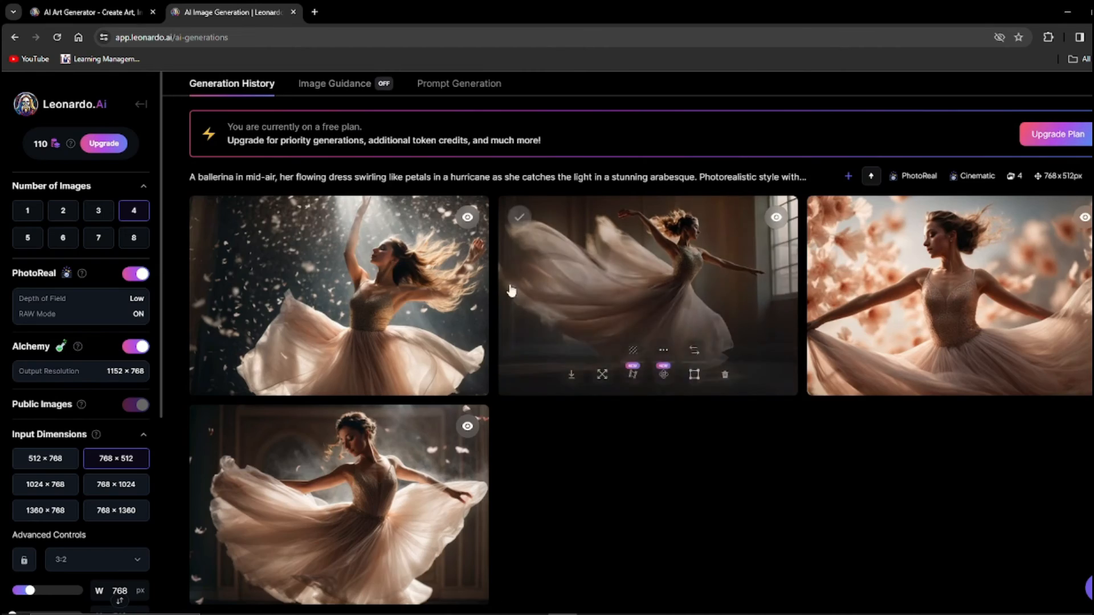
Step: Compare the ballerina prompt's wording with the generated images, going through the enlarged images once more
scroll(397, 131, "up", 3)
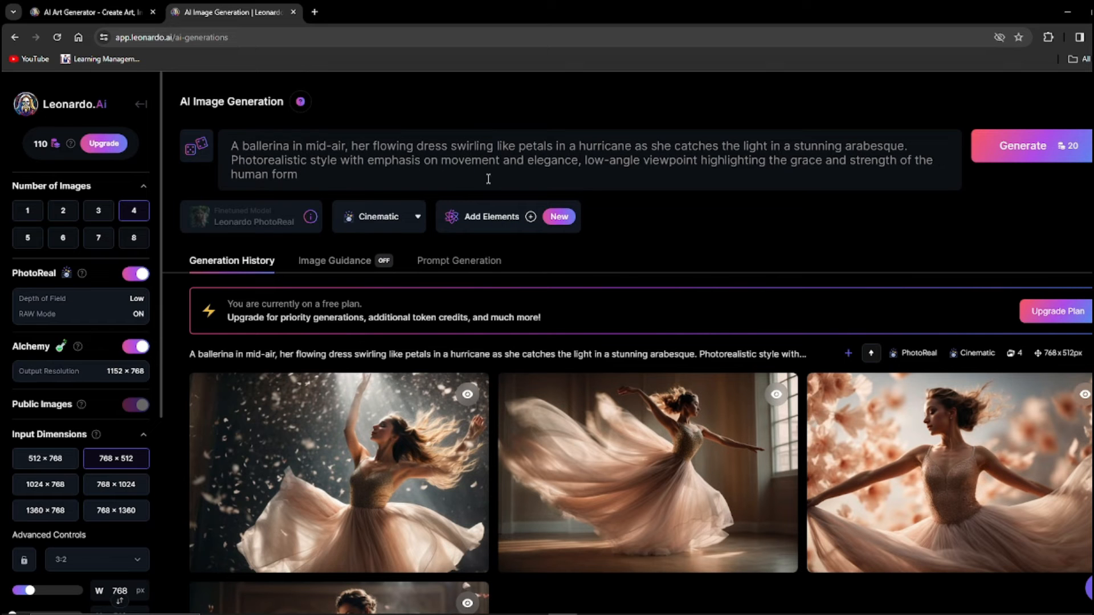
scroll(466, 385, "down", 3)
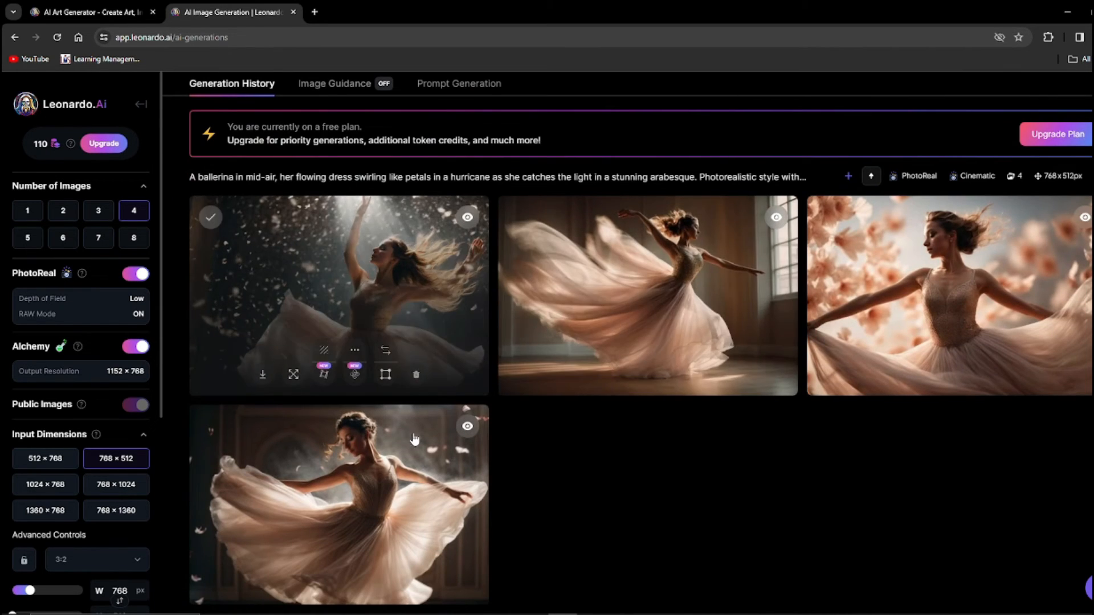
scroll(844, 184, "up", 3)
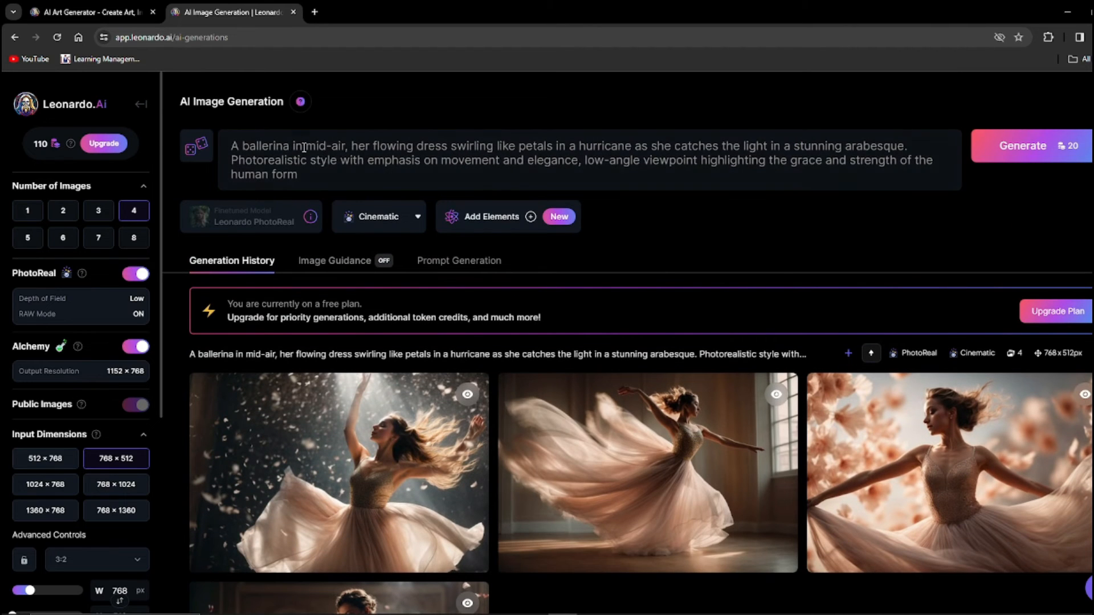
scroll(513, 399, "down", 2)
left_click(354, 370)
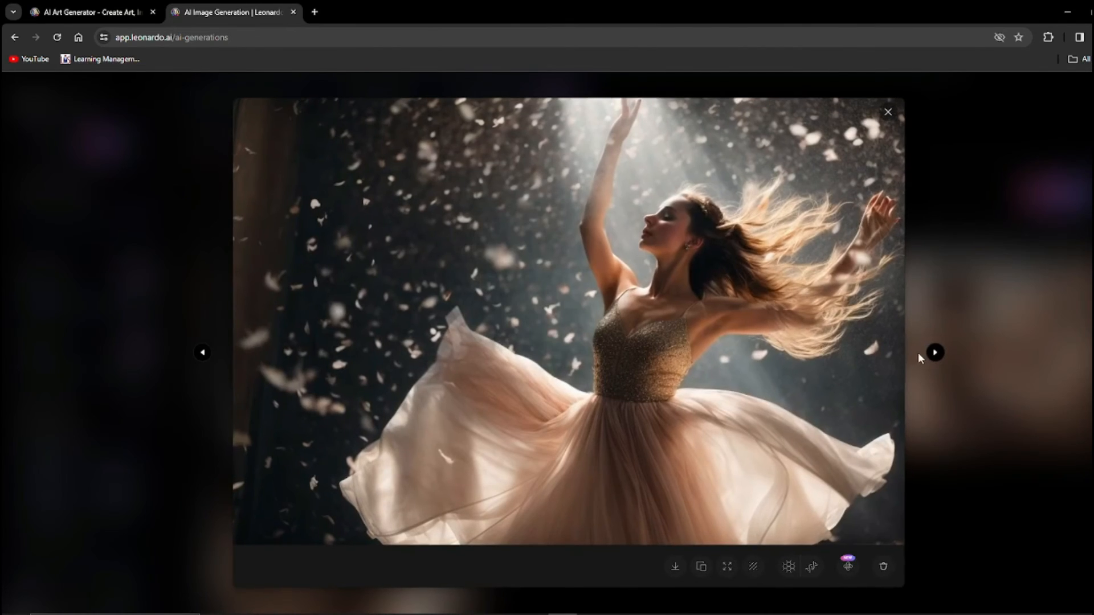
left_click(937, 355)
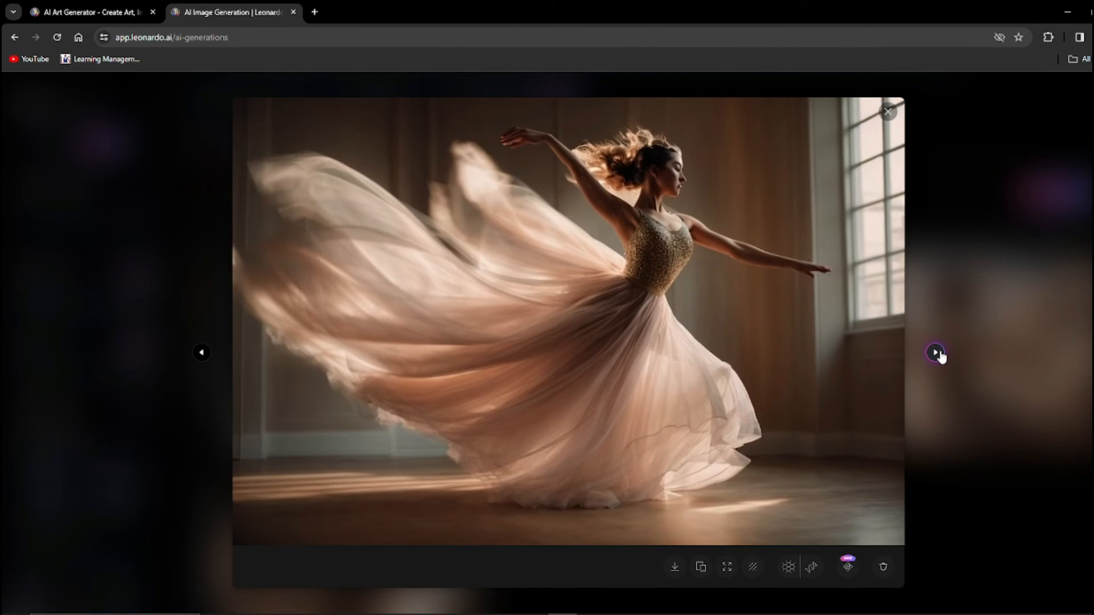
left_click(938, 354)
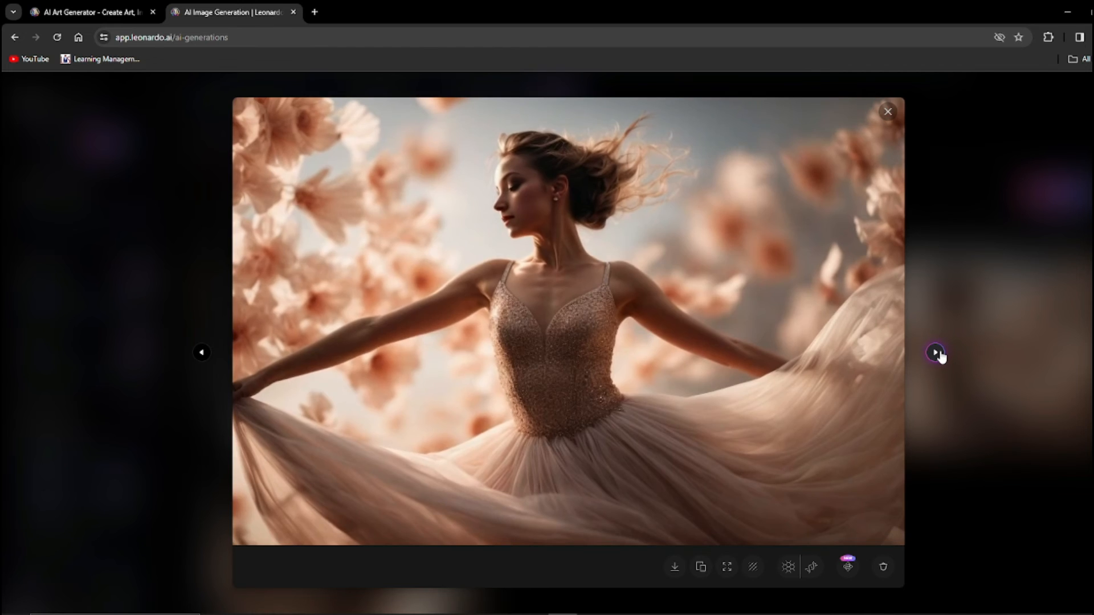
left_click(938, 353)
key("Escape")
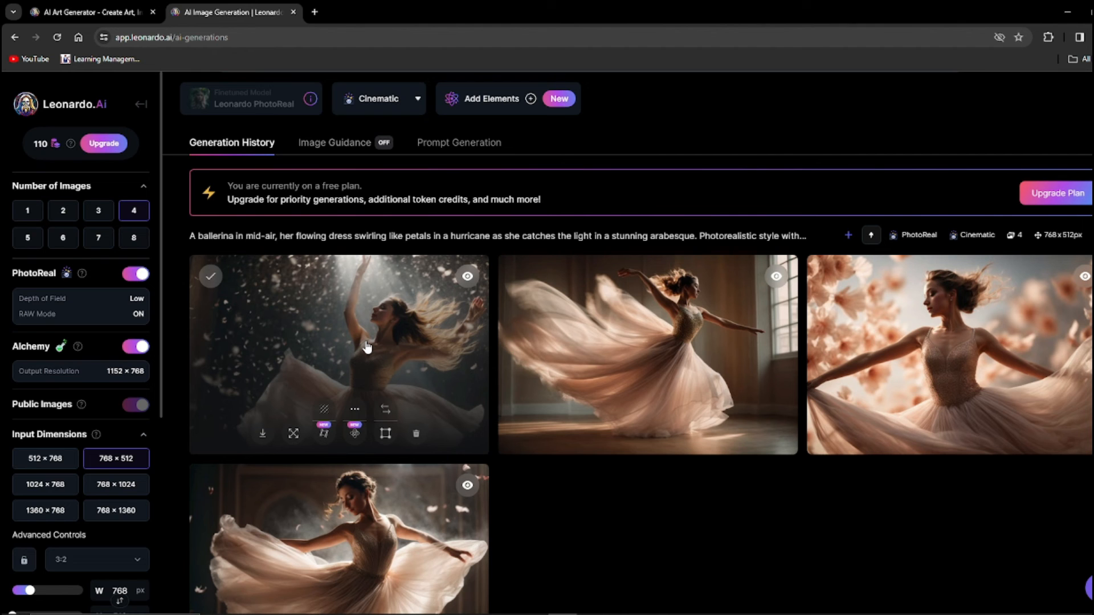
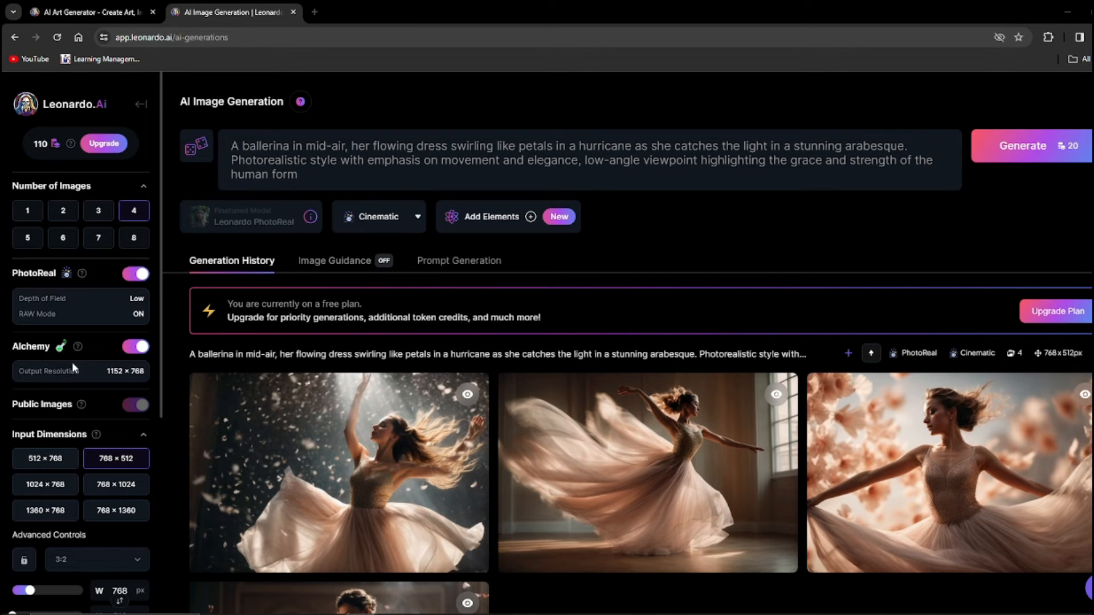
Step: Replace the prompt with a photorealistic, slightly surreal one about a young woman with windswept hair gazing at swirling nebulae, and generate four images from it
scroll(97, 396, "down", 2)
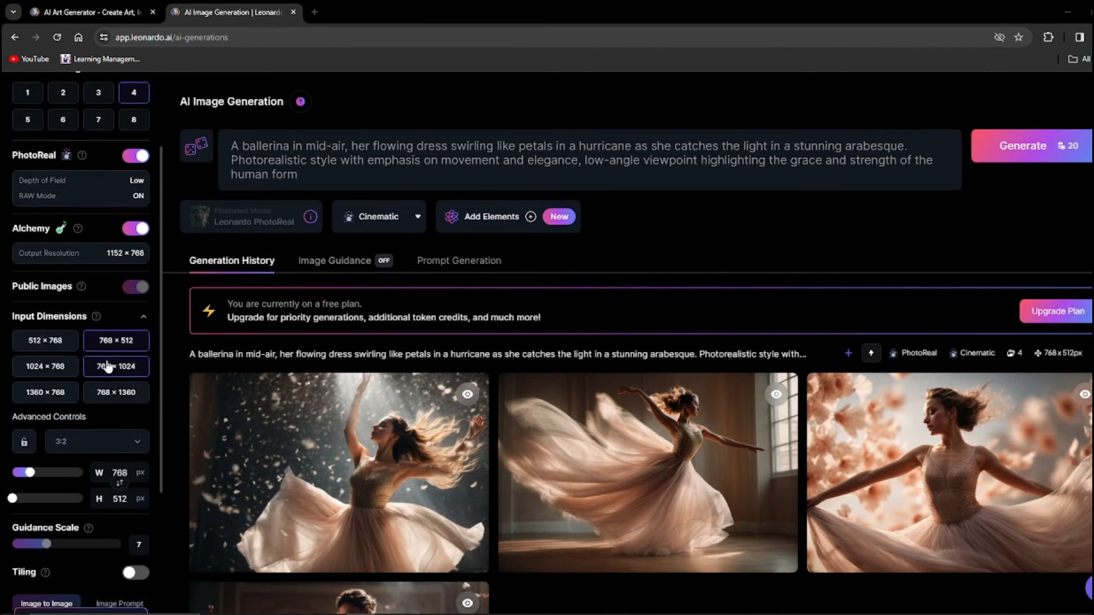
scroll(80, 410, "down", 3)
scroll(86, 395, "up", 6)
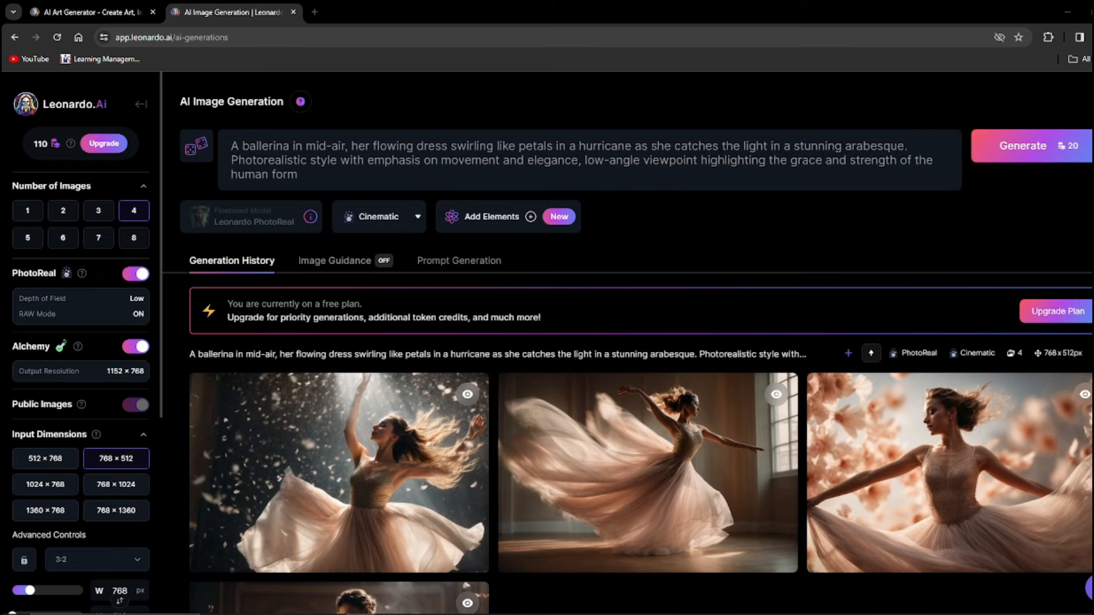
triple_click(655, 189)
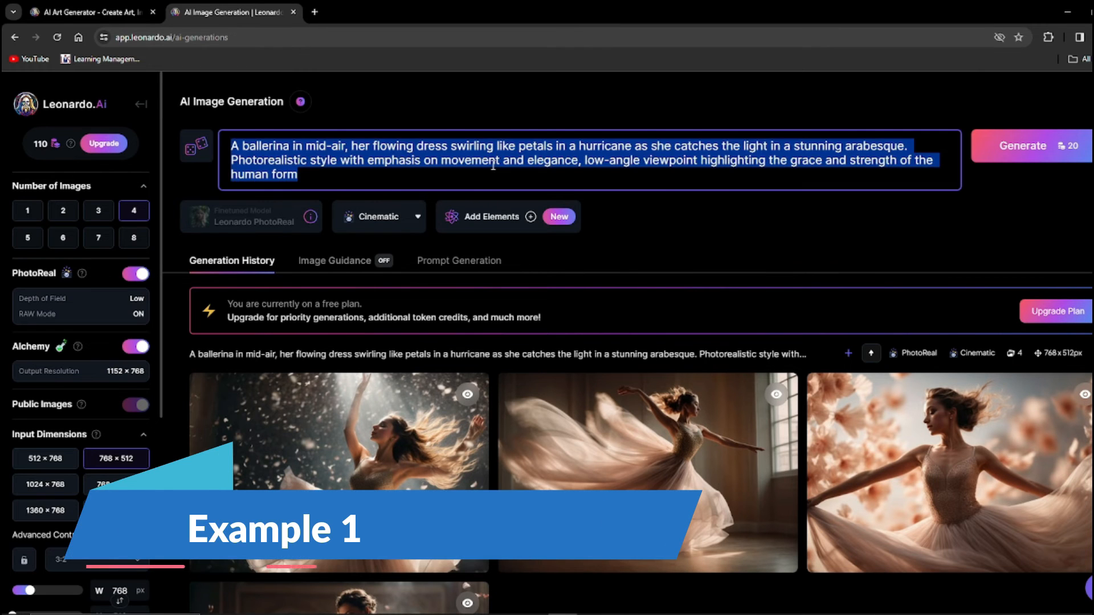
type("A young woman with windswept hair and eyes full of galaxies gazes out at a horizon painted with swirling nebulae. Photorealistic style with a touch of surrealism, capturing the boundless imagination and longing for the unknown.")
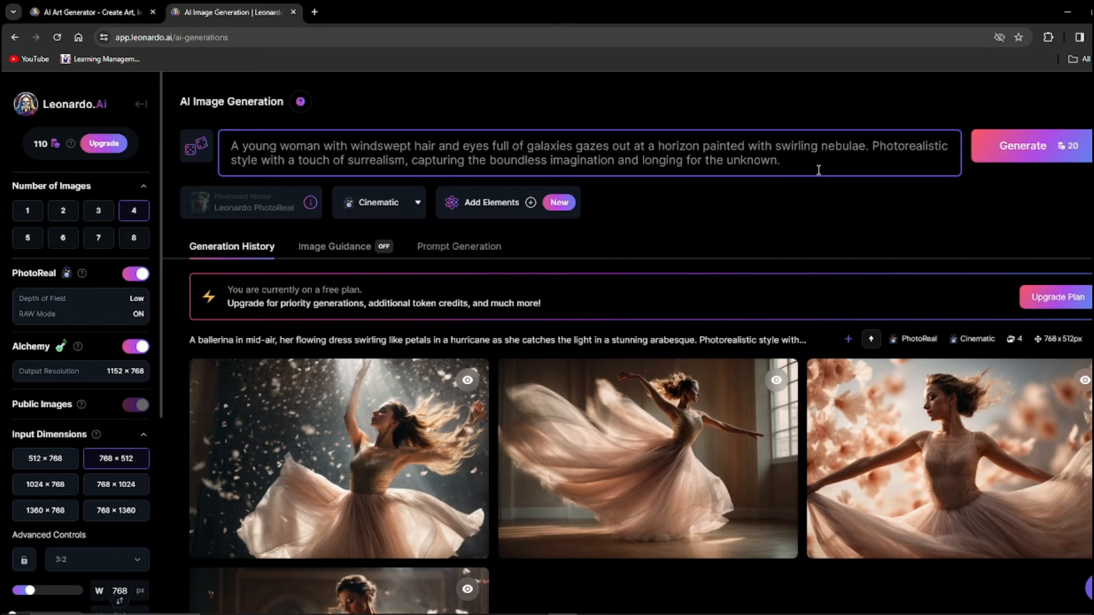
left_click(1067, 146)
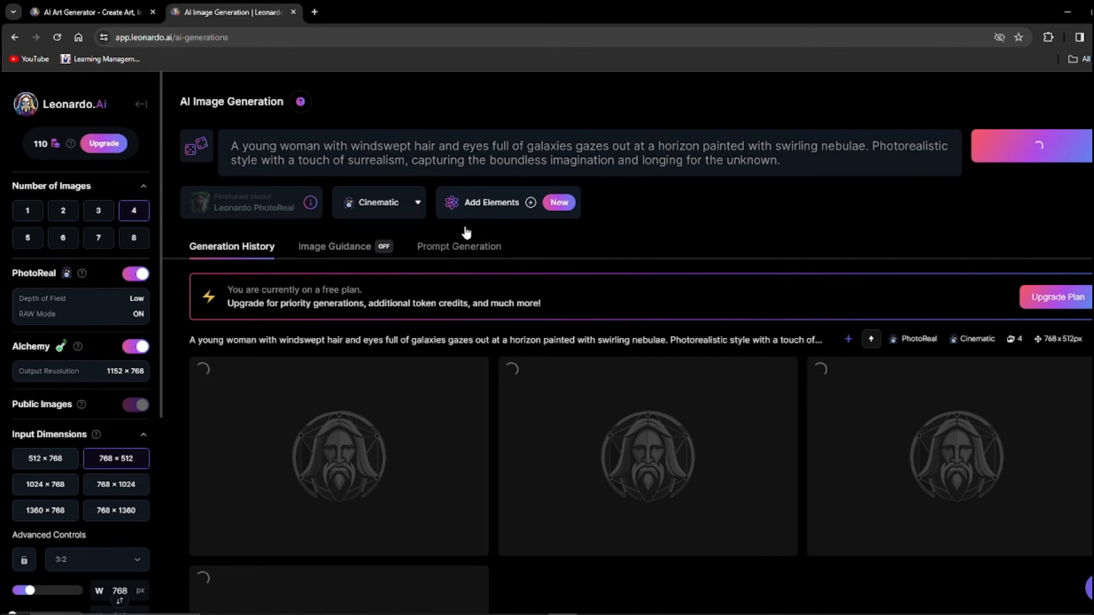
Step: View the first three images of the windswept young woman at full size, then return to the prompt
scroll(727, 220, "down", 1)
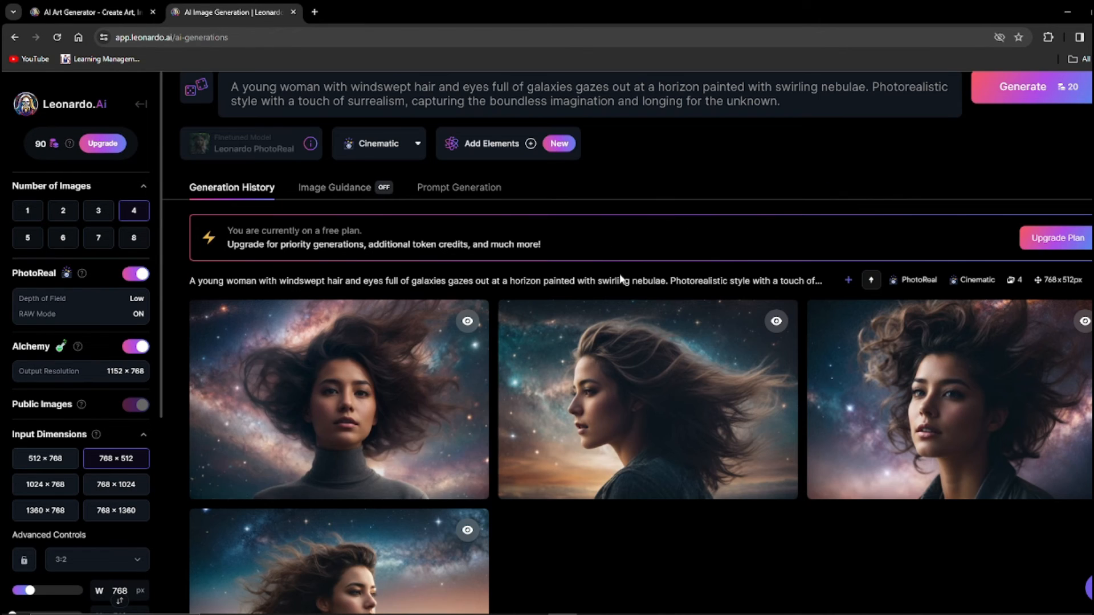
left_click(395, 418)
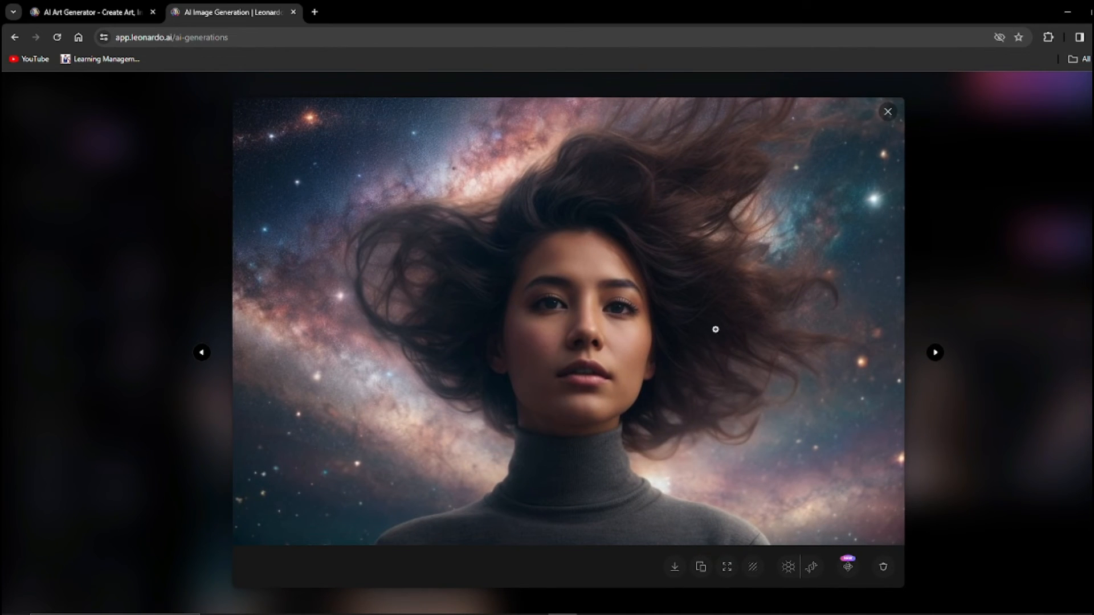
left_click(936, 353)
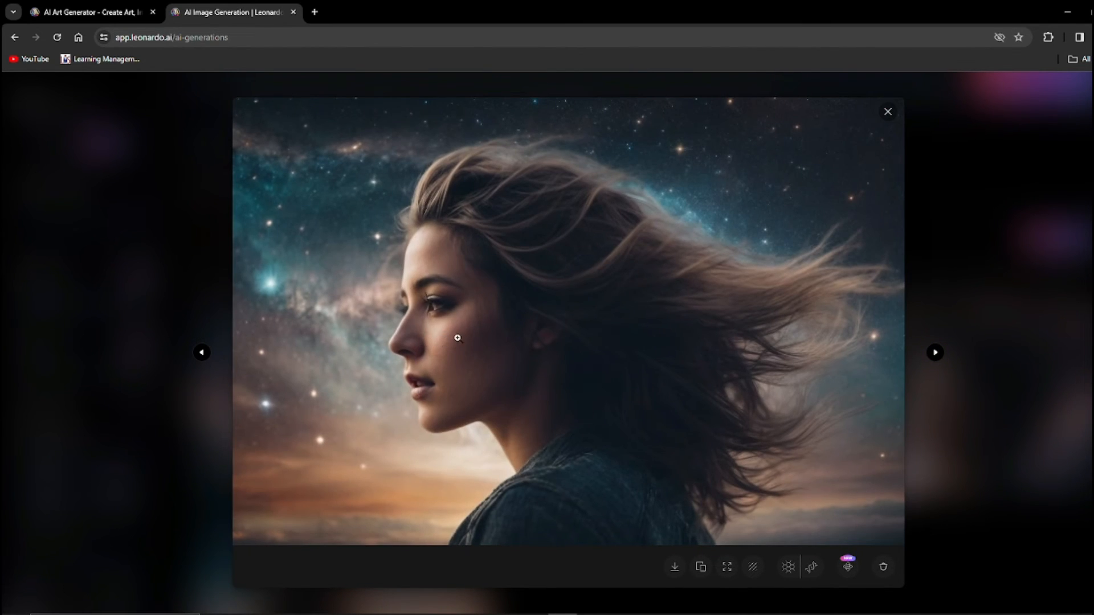
left_click(935, 352)
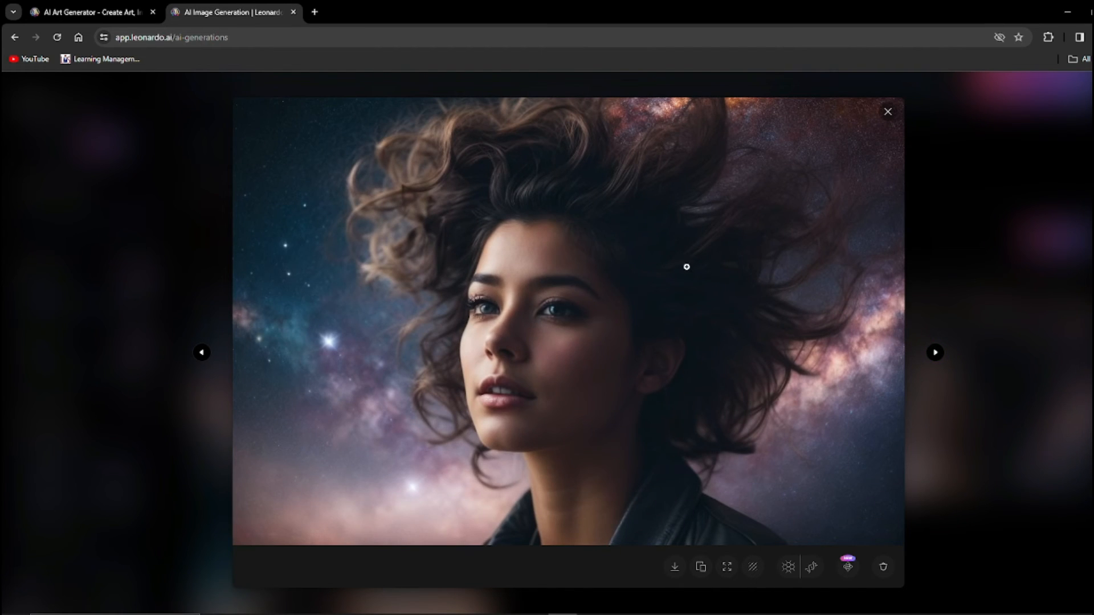
key("Escape")
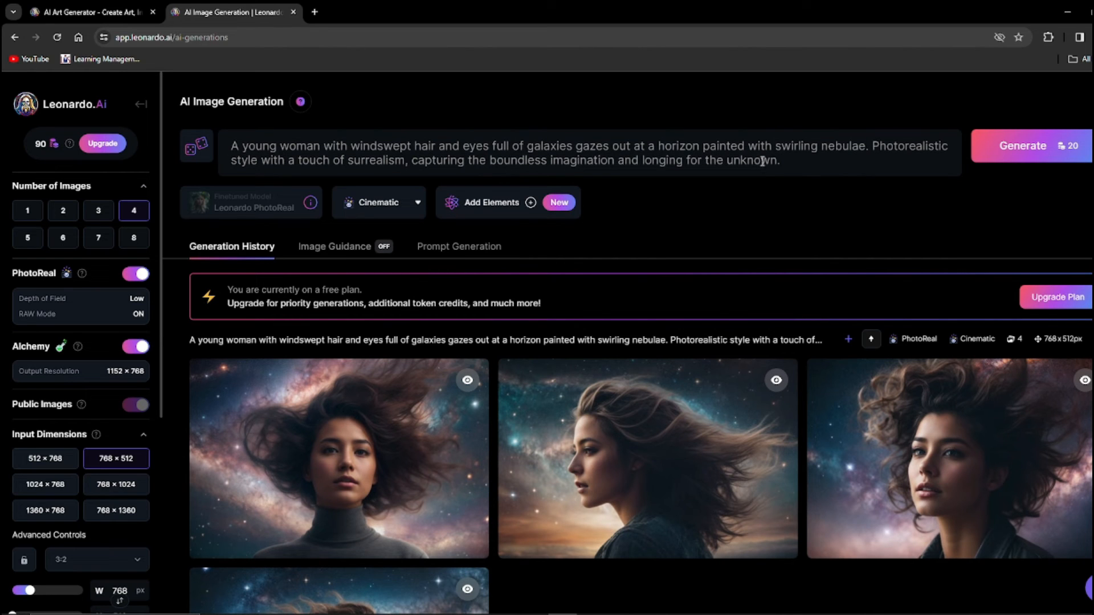
Step: Check the young woman prompt against its results and examine the fourth image at full size
mouse_move(374, 449)
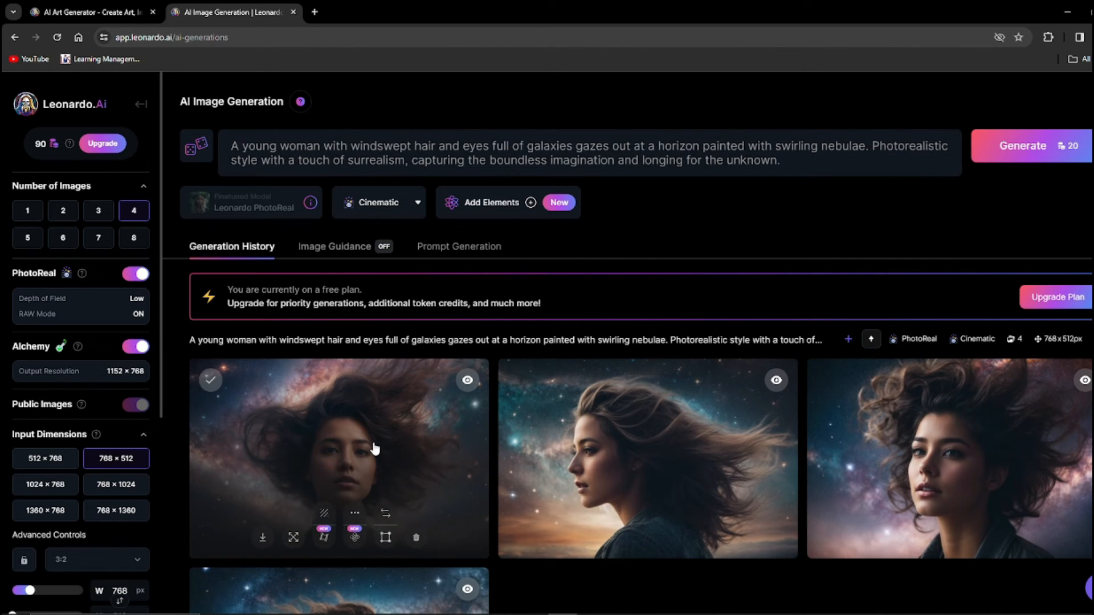
mouse_move(257, 187)
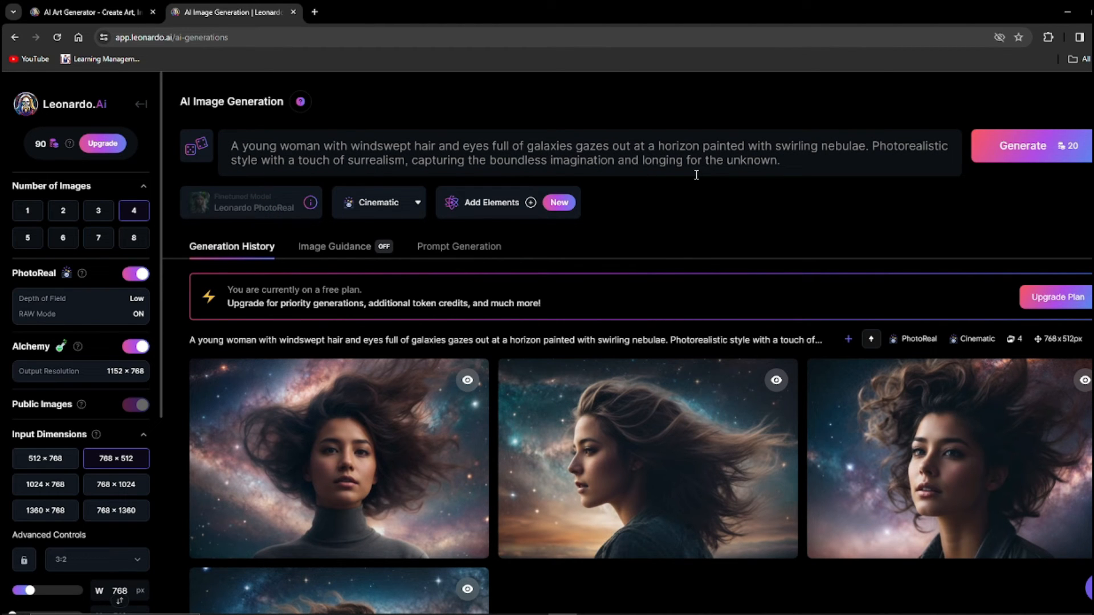
scroll(632, 426, "down", 3)
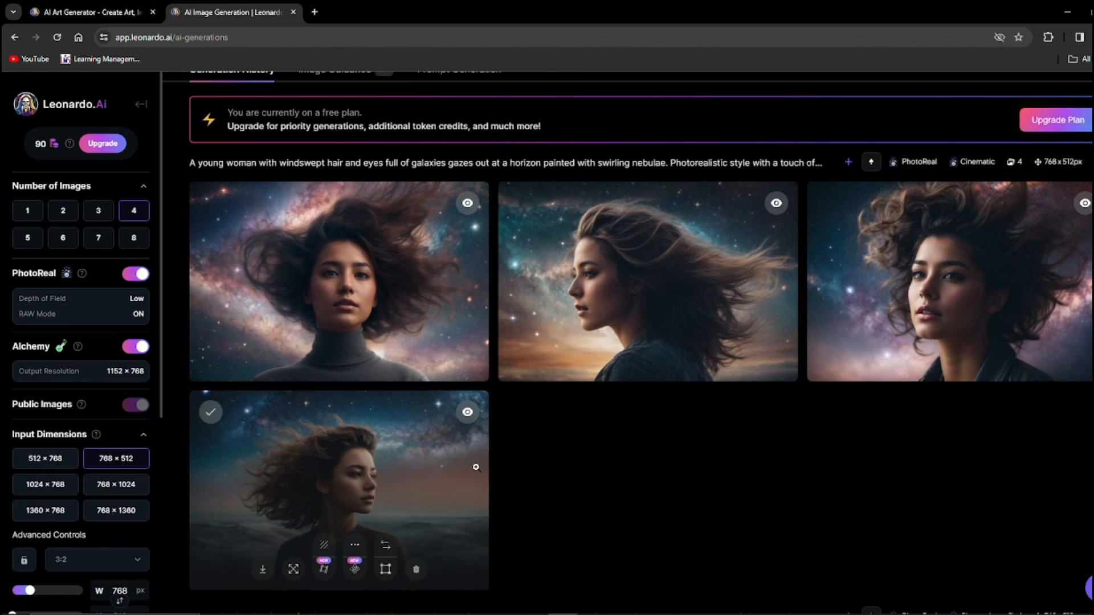
left_click(476, 467)
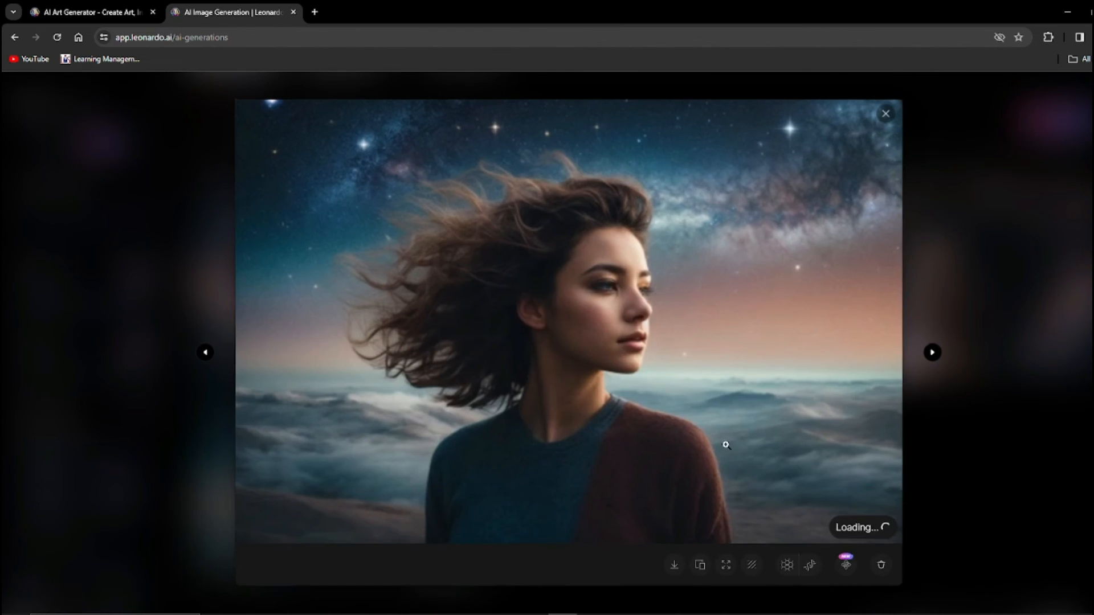
left_click(202, 352)
left_click(976, 143)
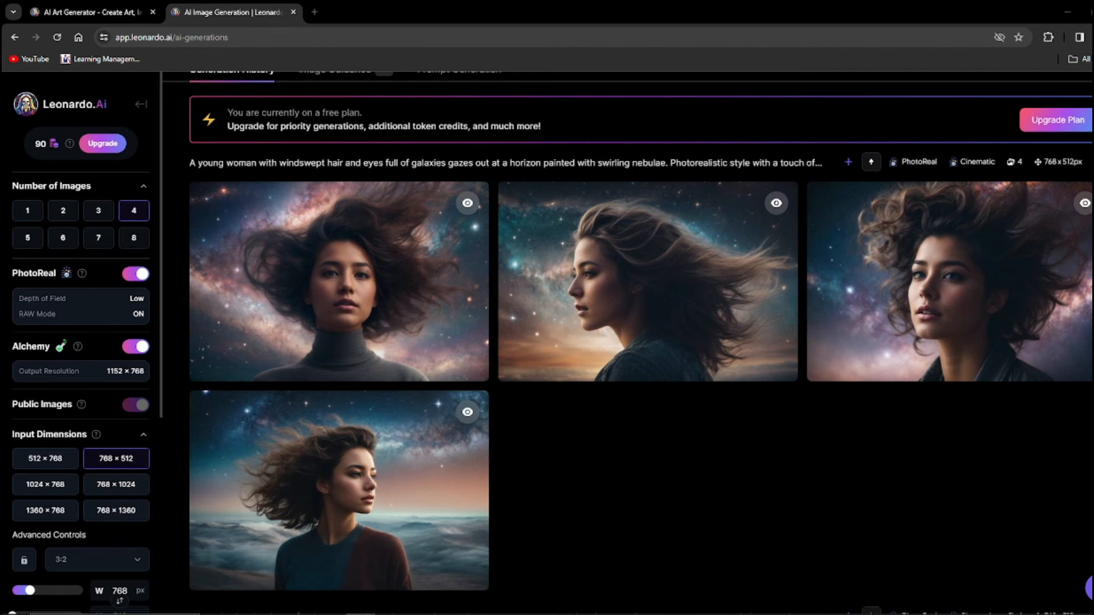
Step: Replace the prompt with a photorealistic, softly impressionistic one about a curious child reaching for a butterfly in a vibrant meadow, and generate four images
scroll(272, 137, "up", 3)
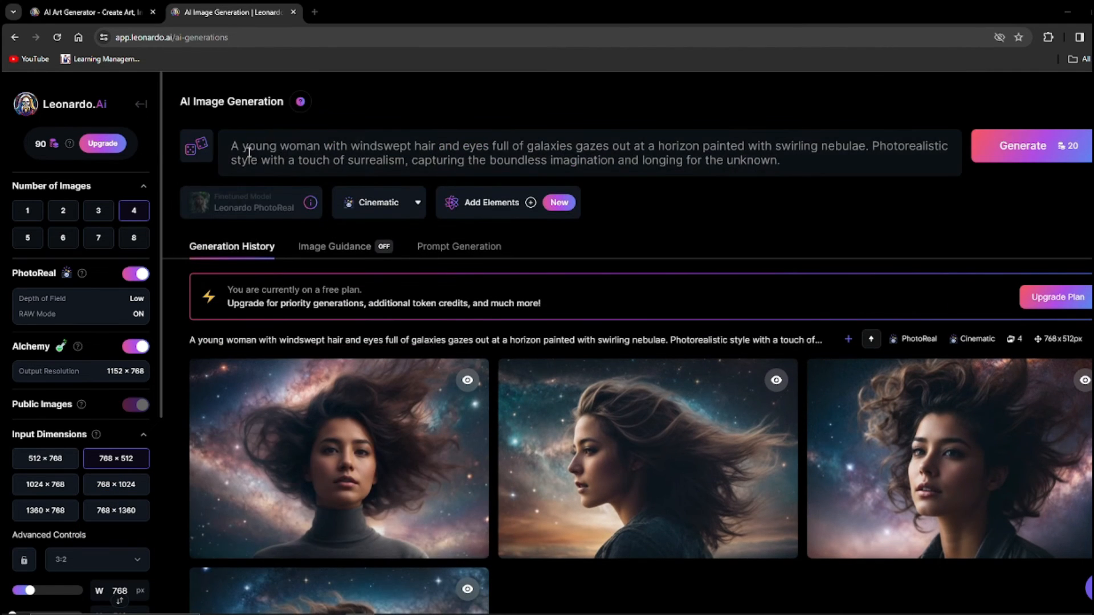
triple_click(249, 153)
type("A curious child, bathed in golden sunlight, reaches out to touch a butterfly flitting through a vibrant meadow. Photorealistic style with a soft, impressionistic touch, celebrating the innocence, wonder, and boundless potential of youth")
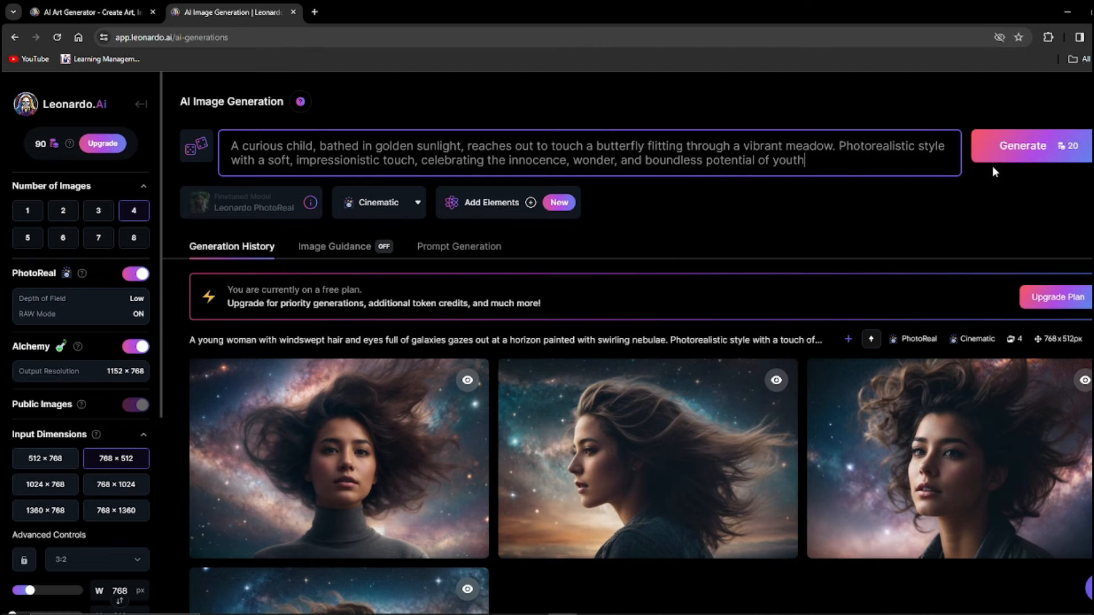
left_click(1020, 143)
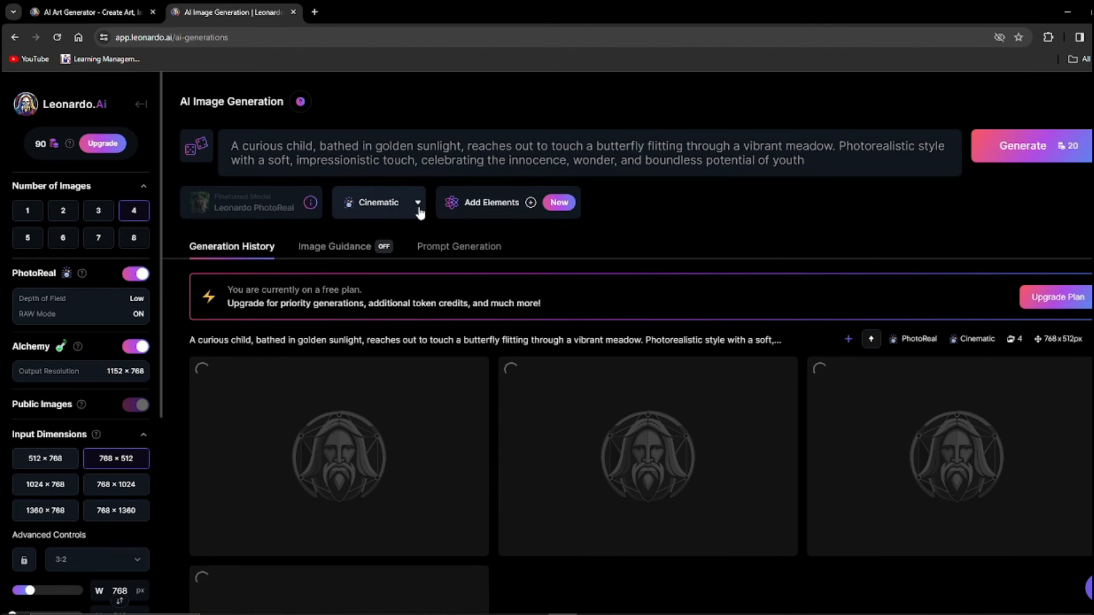
Step: Browse all four images of the child and butterflies in the meadow at full size
scroll(312, 338, "down", 2)
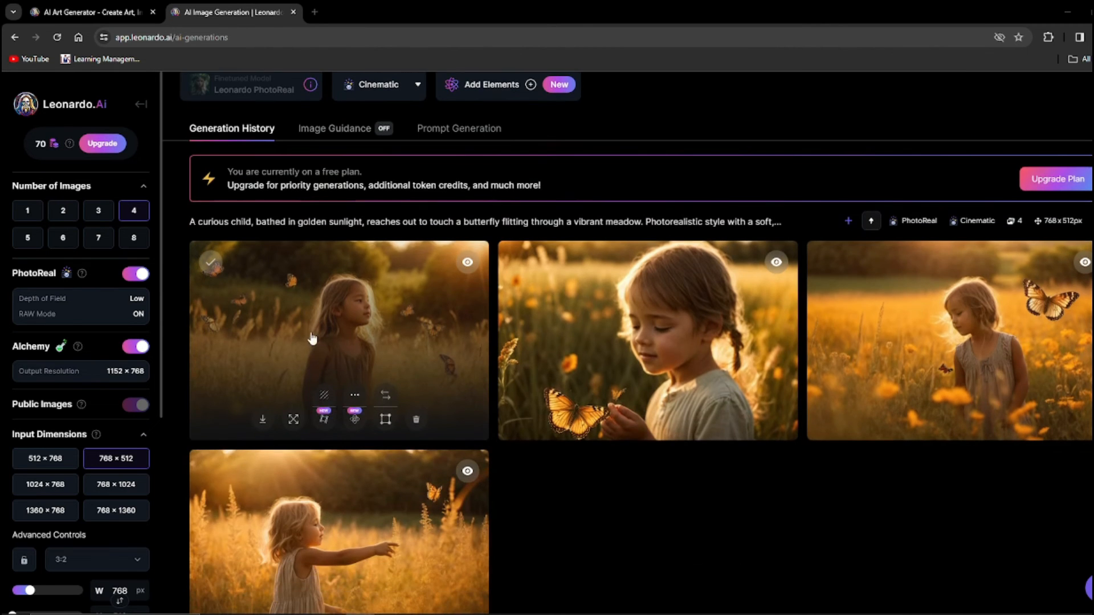
left_click(365, 305)
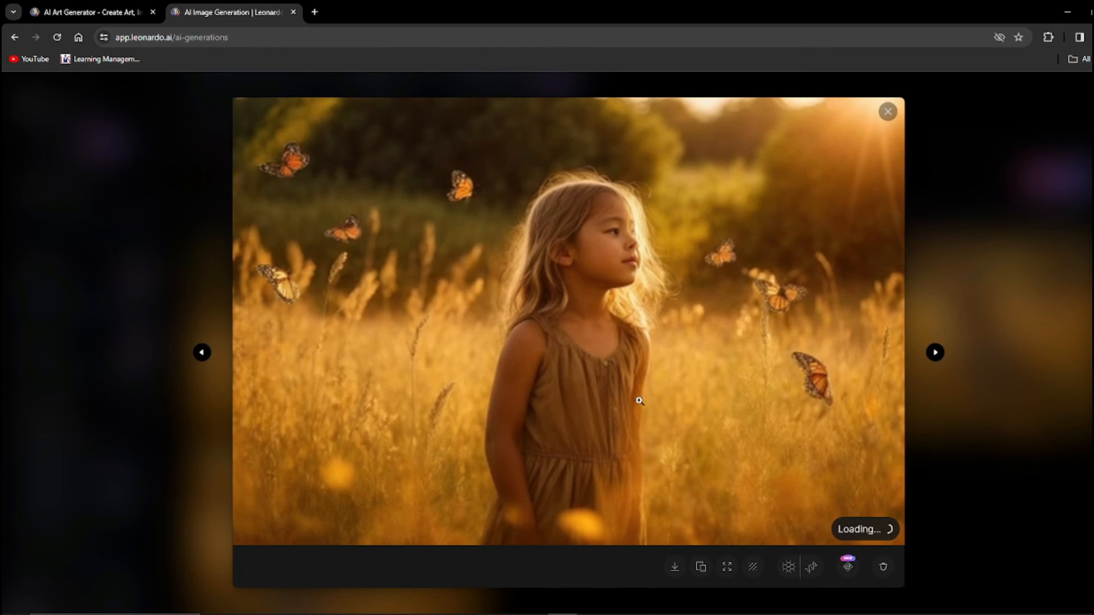
left_click(935, 353)
left_click(935, 353)
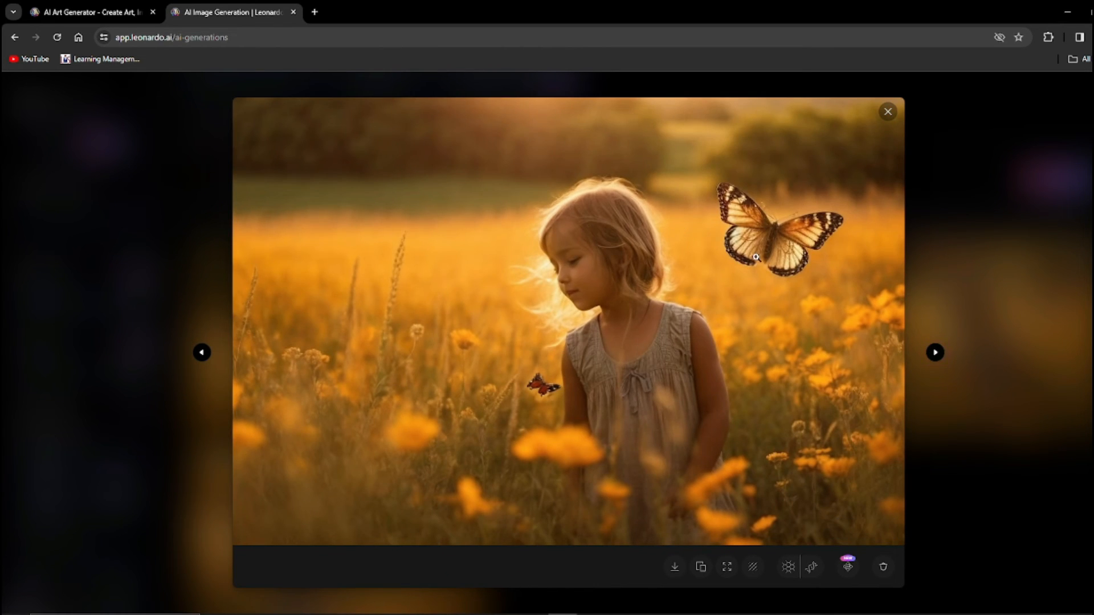
left_click(935, 353)
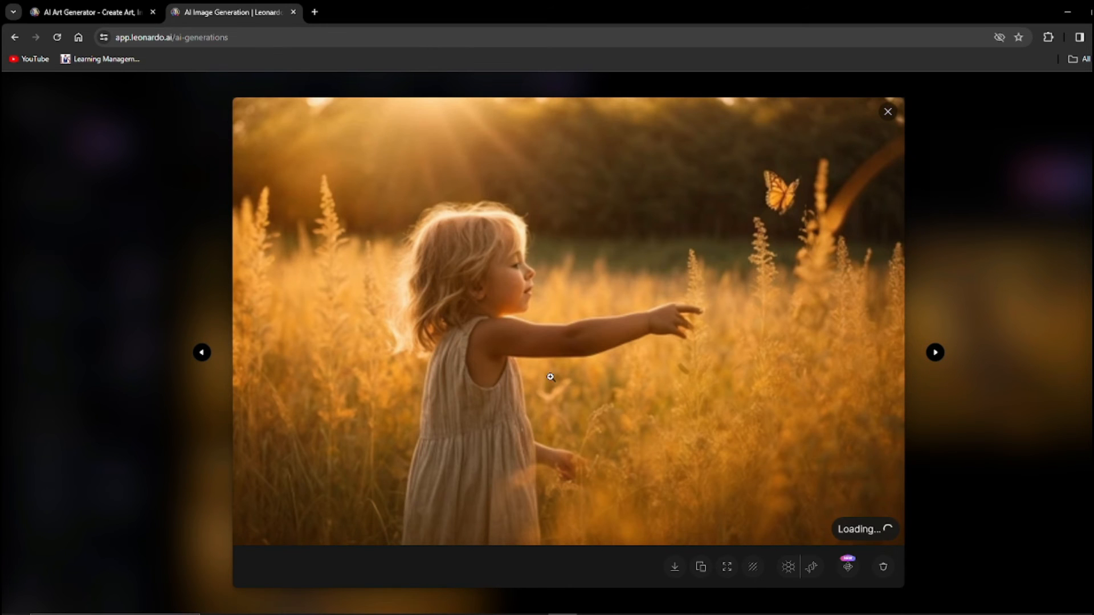
Step: Reread the child and butterfly prompt and view its meadow images at full size again
left_click(888, 112)
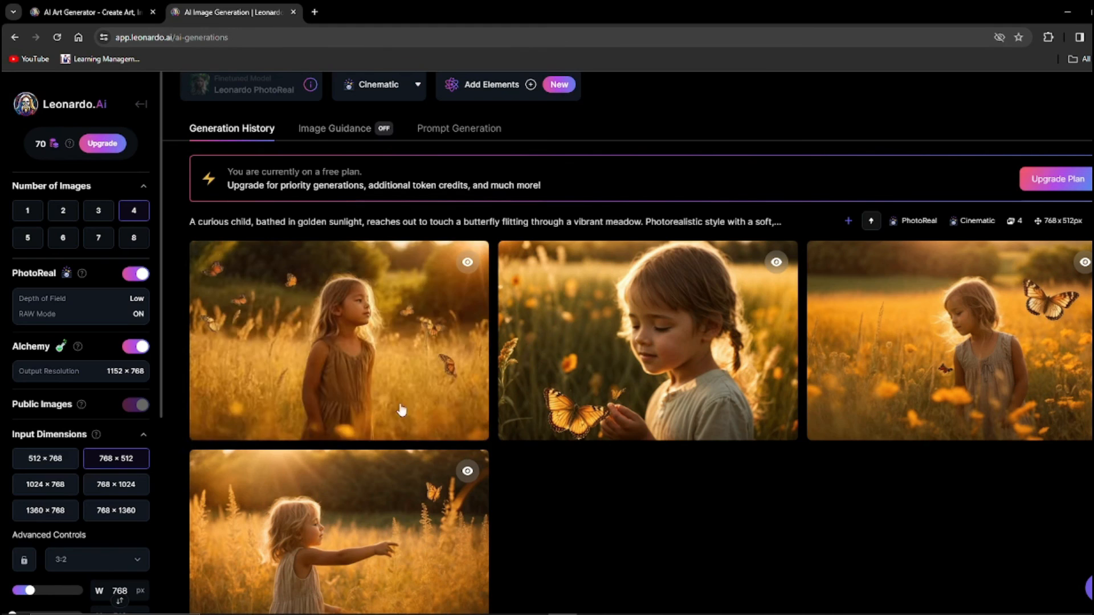
scroll(331, 342, "up", 3)
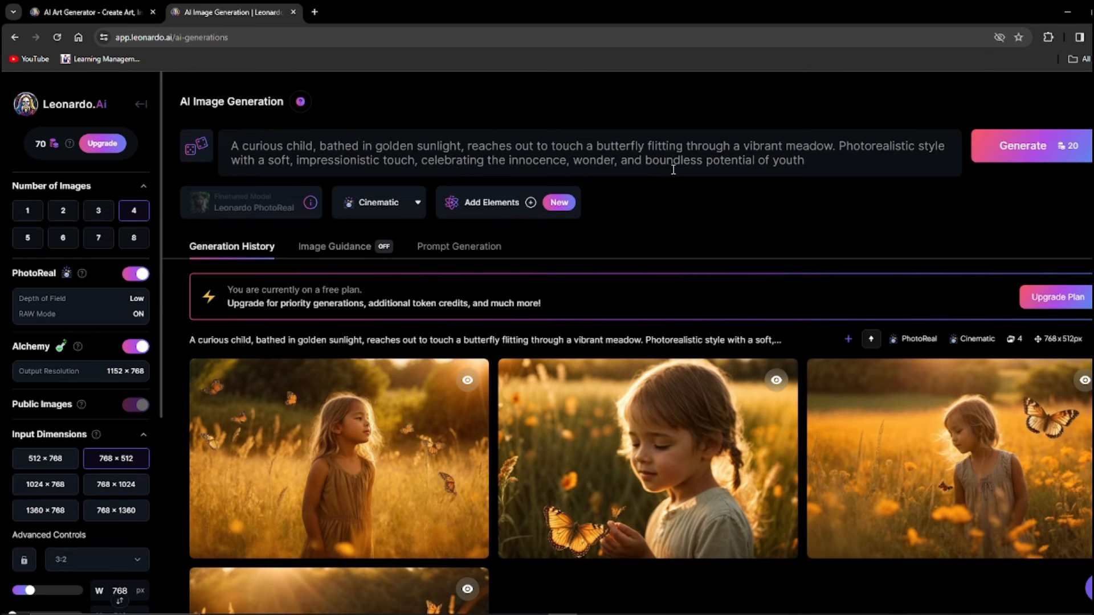
left_click(344, 468)
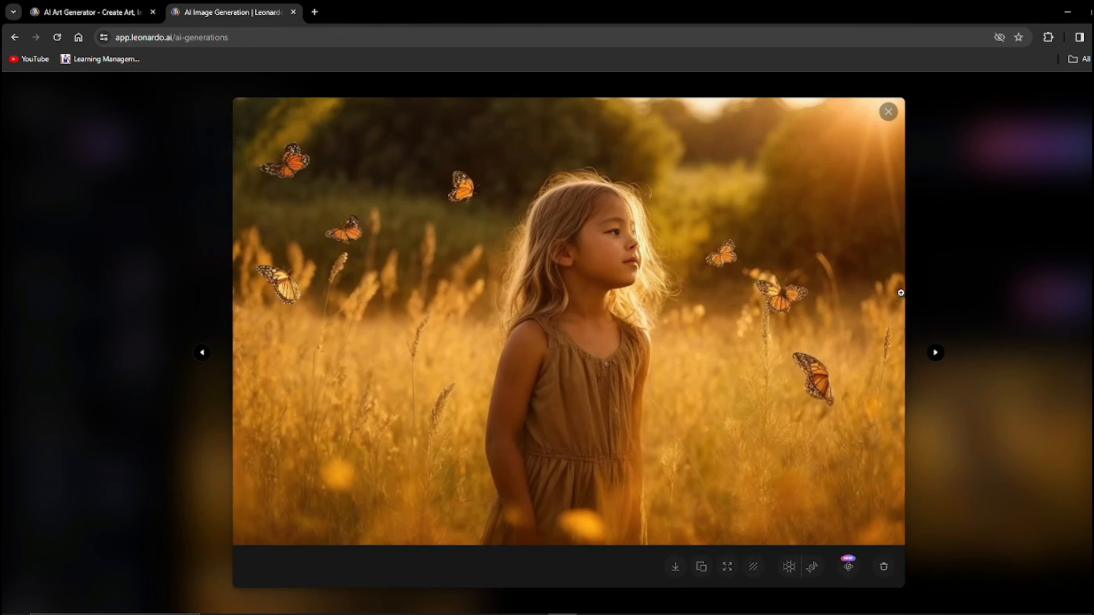
left_click(935, 352)
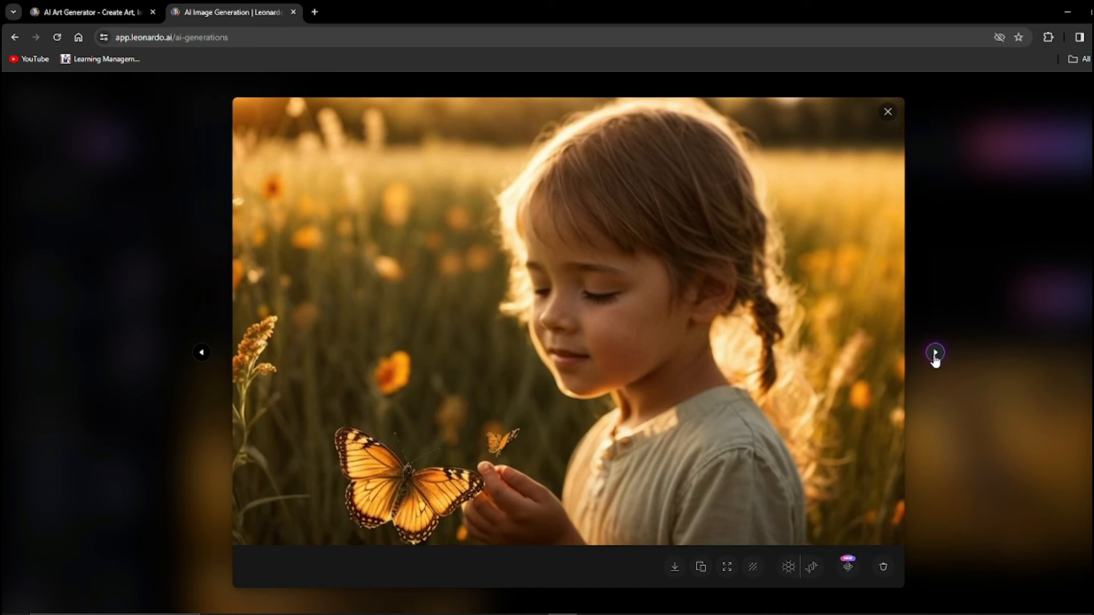
left_click(935, 353)
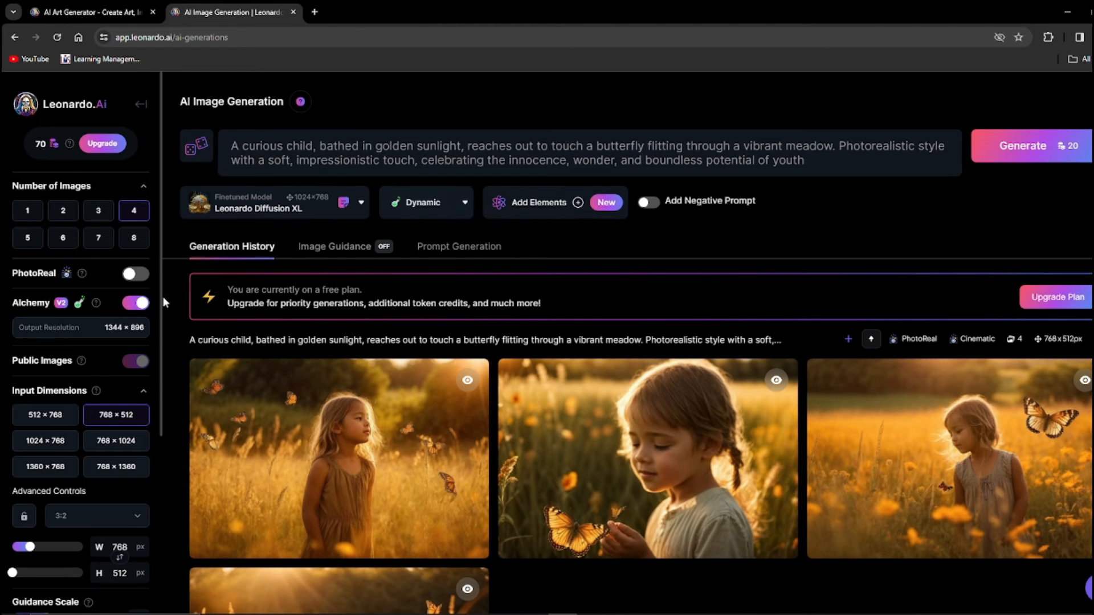
Step: Keep PhotoReal turned off and set the image style to Anime
left_click(137, 274)
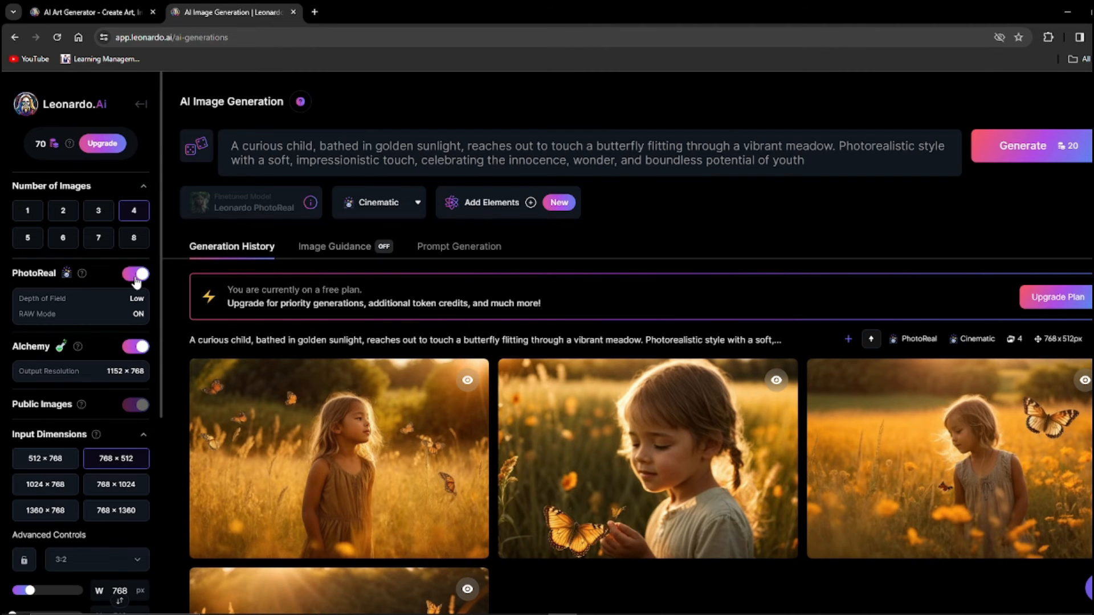
left_click(136, 278)
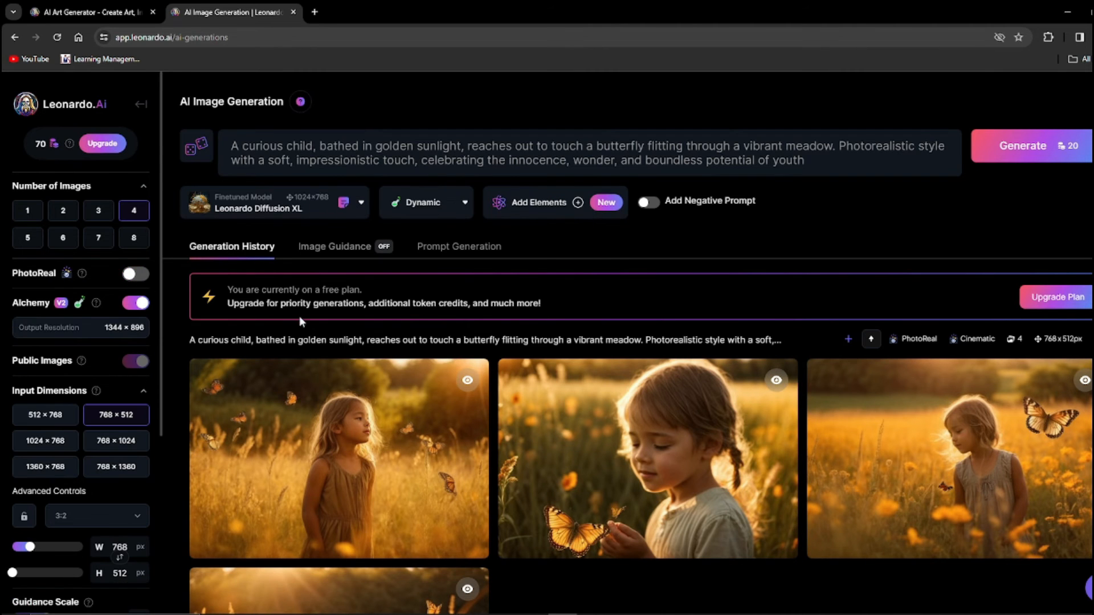
left_click(465, 207)
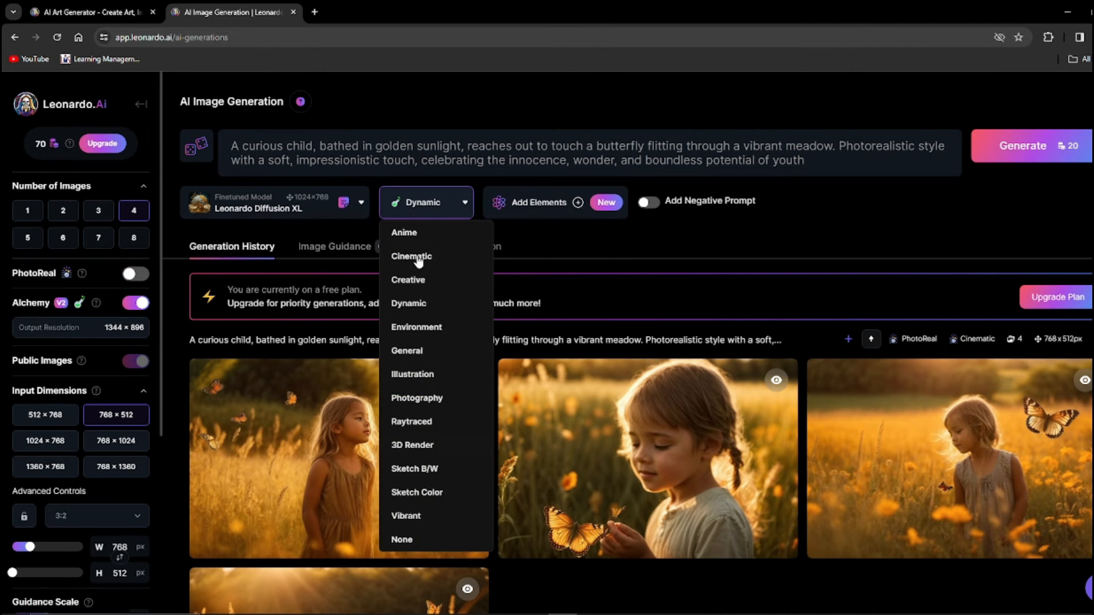
left_click(416, 233)
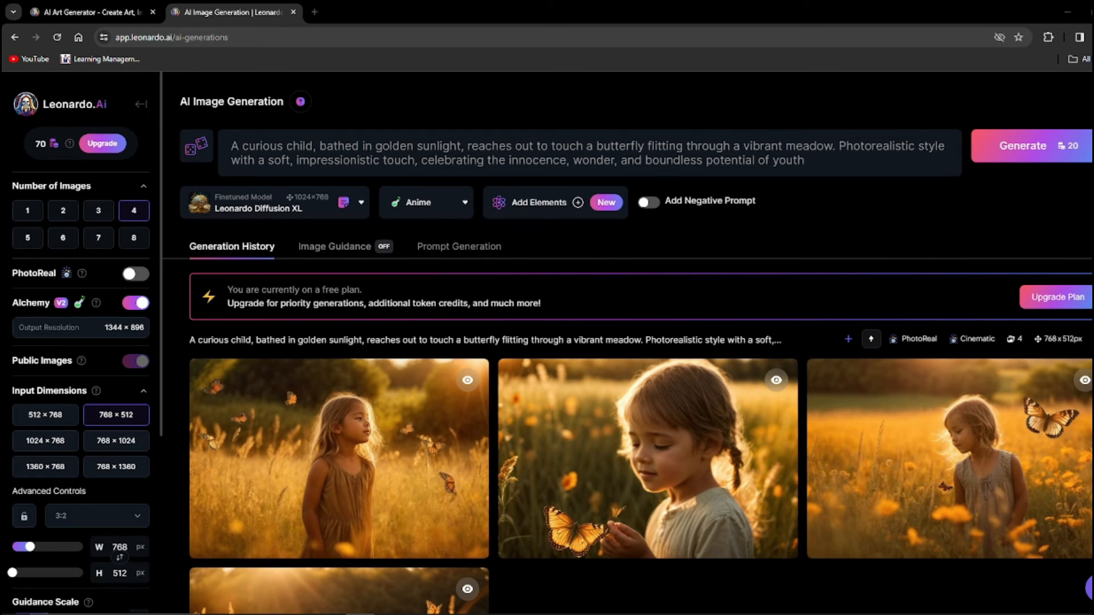
Step: Replace the prompt with an anime-style one about a celestial being with stardust hair and galaxy-like eyes, strumming a lyre that emanates cosmic melodies
left_click(371, 161)
key("ctrl+a")
type("A celestial being with flowing stardust hair and eyes shimmering like distant galaxies, strumming a lyre that emanates cosmic melodies. Anime style with an emphasis on ethereal beauty and otherworldly elegance")
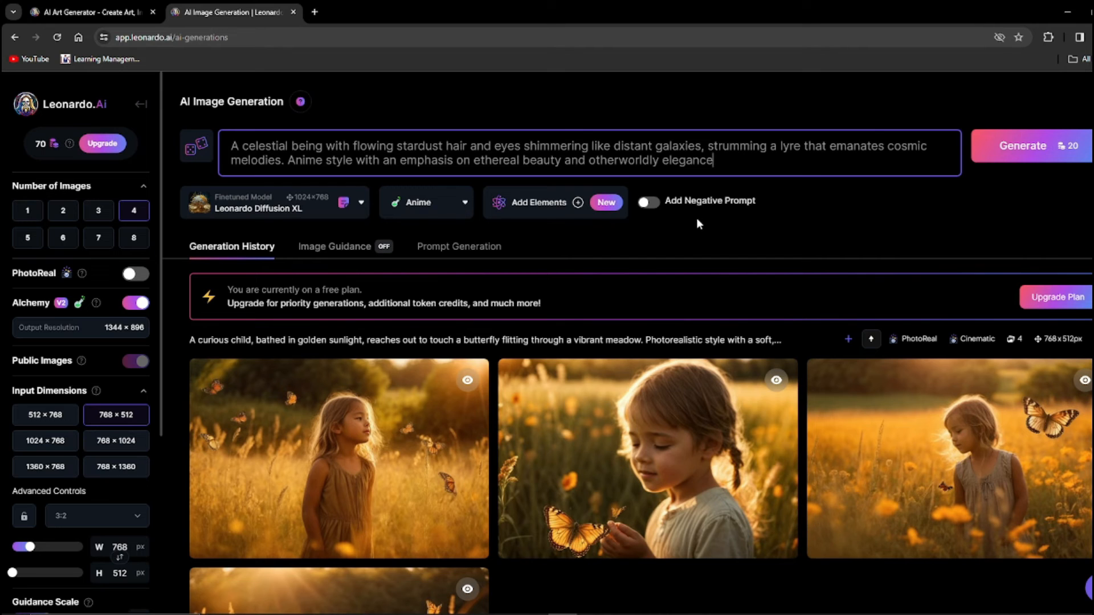
Step: Add a negative prompt: No overly defined facial features, Avoid stiff, rigid postures, Skip realistic lyres, Cartoonish Appearance, Bright, Solid Colors, Sharp Outlines, Detailed Clothing
left_click(649, 202)
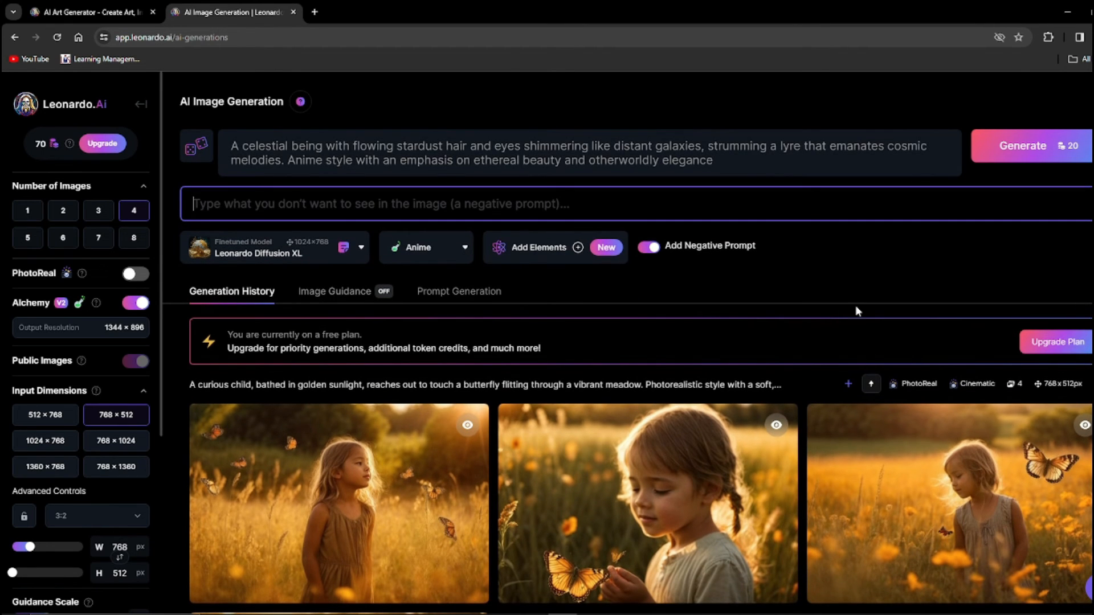
type("No overly defined facial features,")
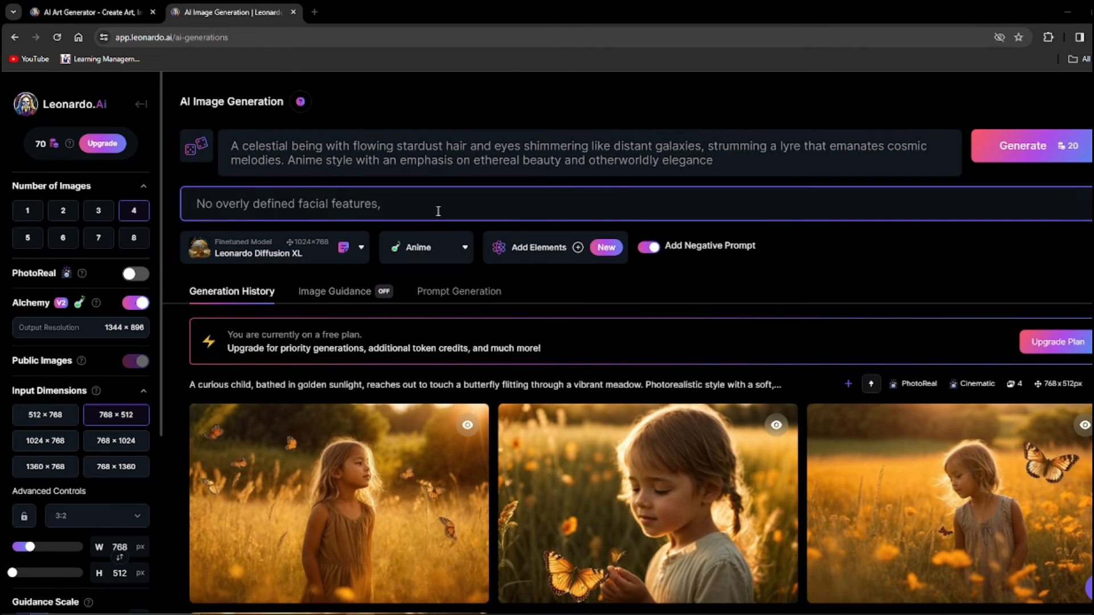
type("Avoid stiff, rigid postures")
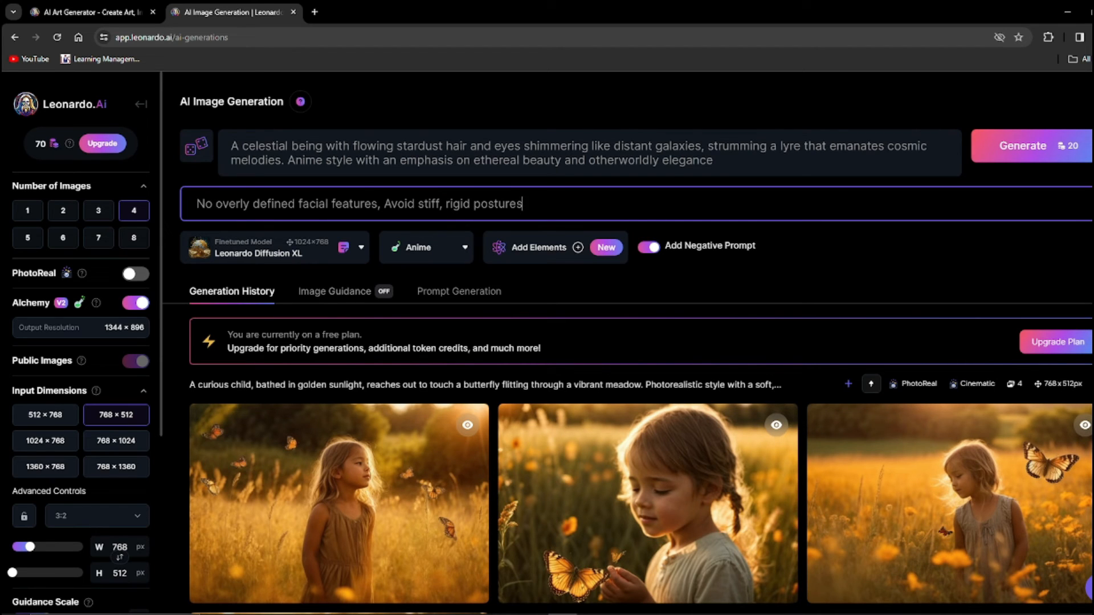
type(", Skip realistic lyres")
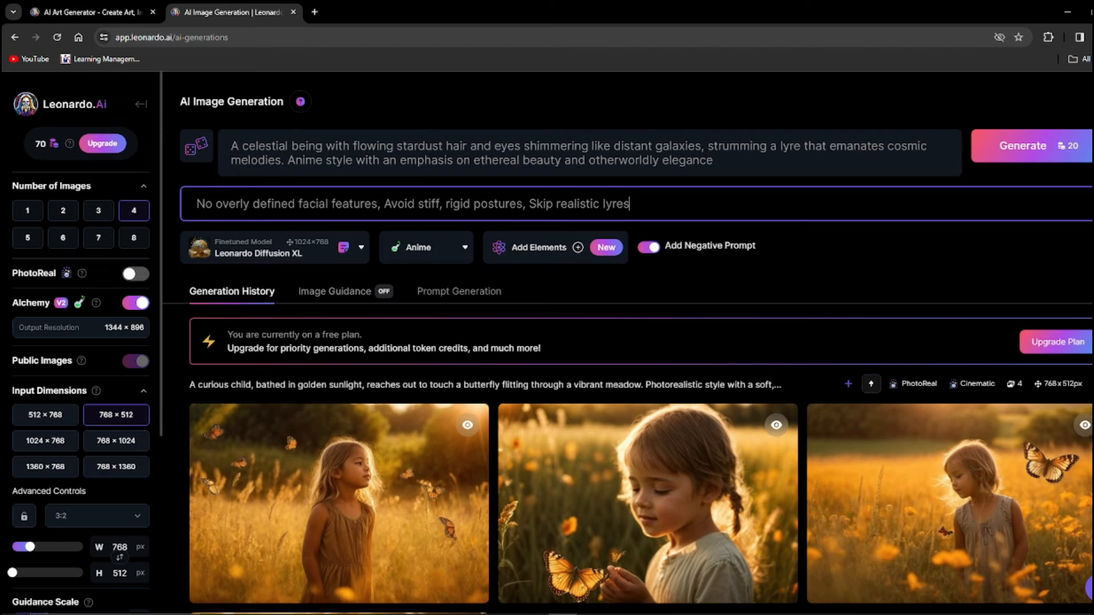
type(",")
type("Cartoonish Appearance")
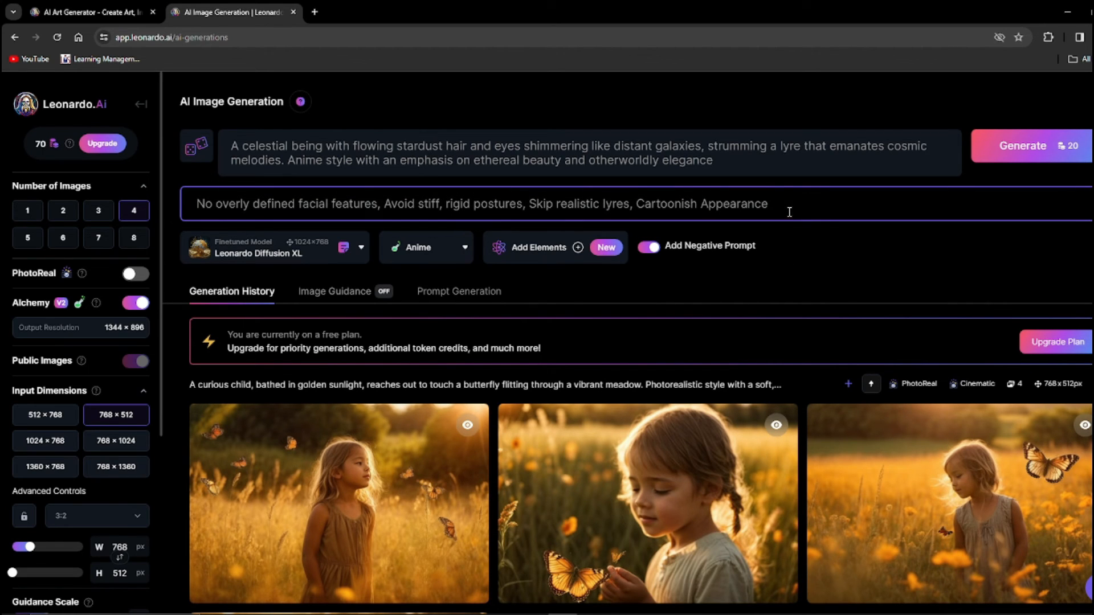
type(",")
type("Bright, Solid Colors")
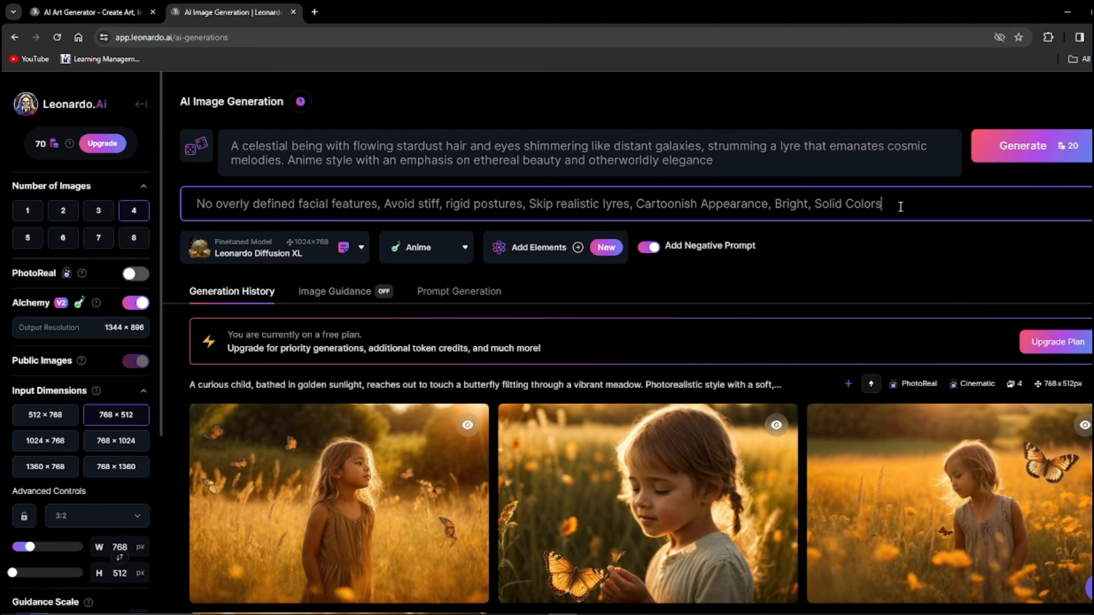
type(",")
type("Sharp Outlines")
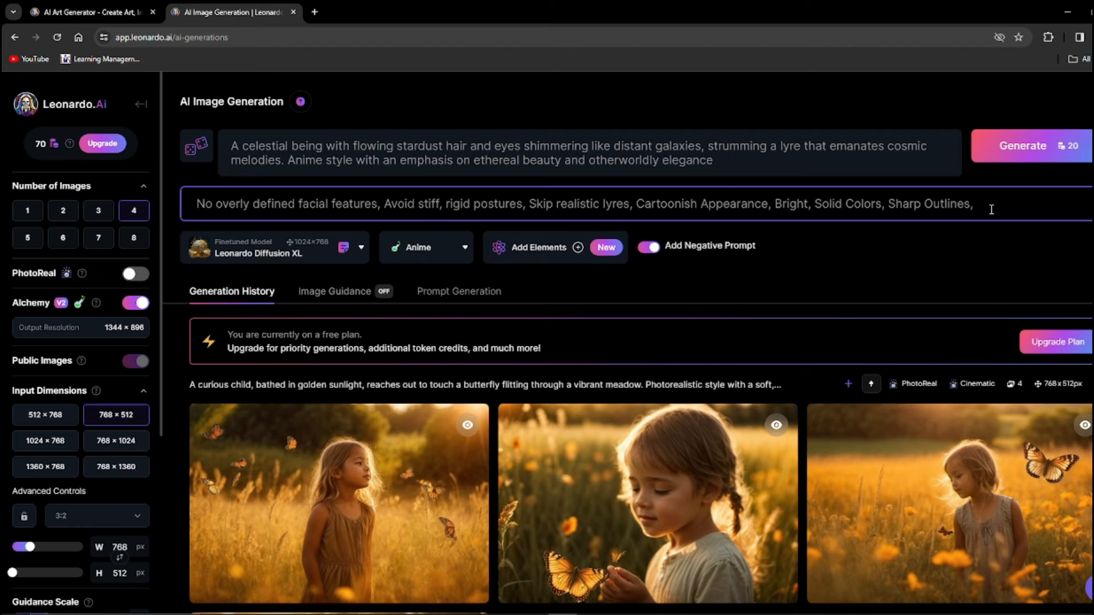
type(",")
type("Detailed Clothing")
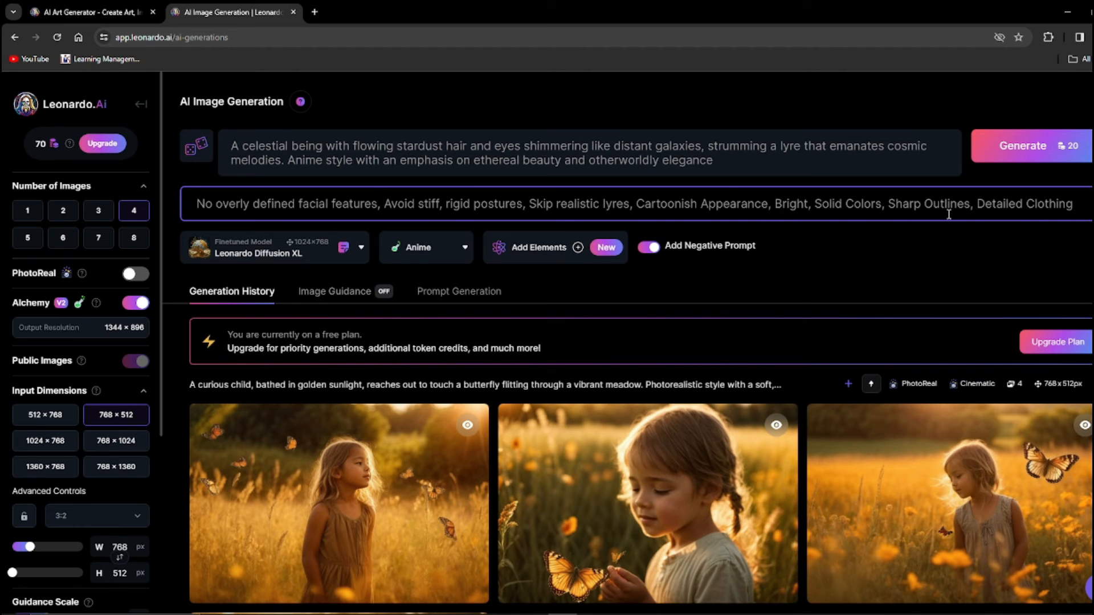
Step: Check the negative prompt and the celestial being prompt, and generate four Anime-style images
left_click_drag(197, 206, 1078, 202)
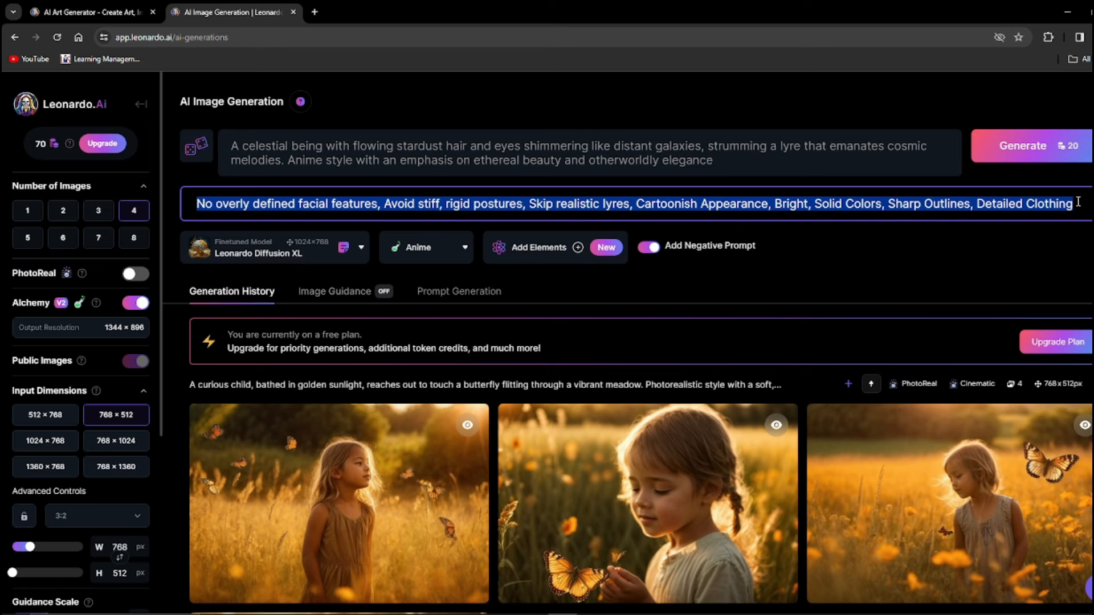
left_click_drag(234, 147, 672, 162)
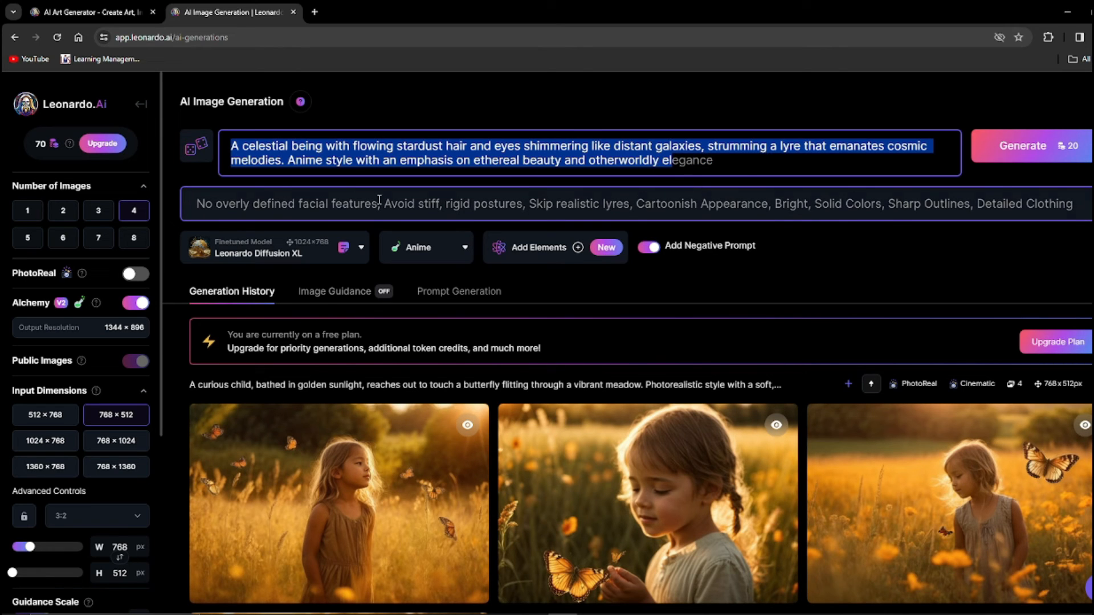
left_click(288, 205)
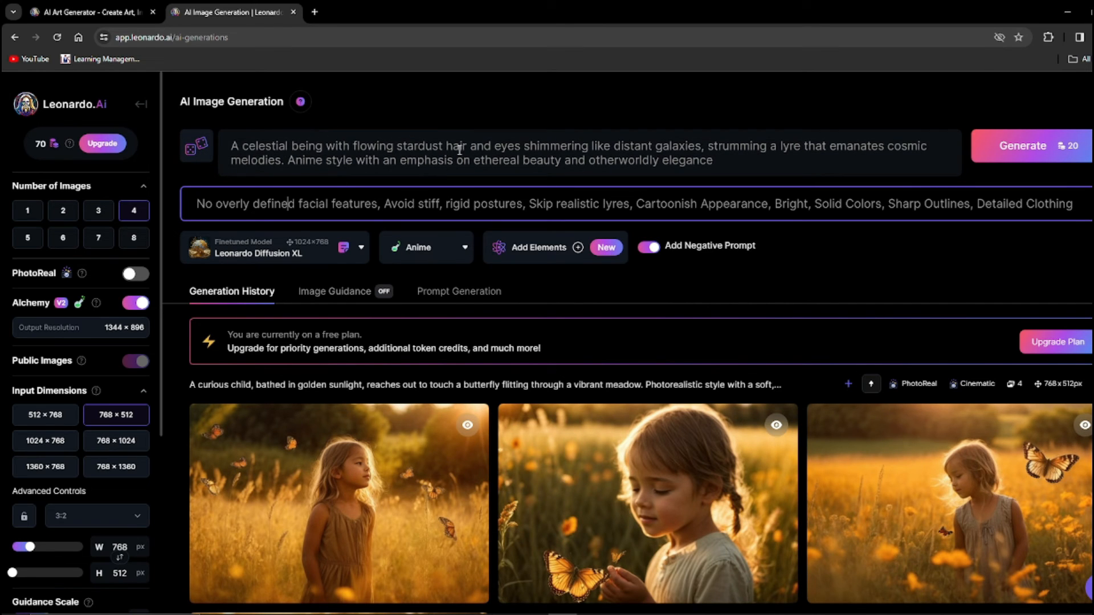
left_click(1061, 151)
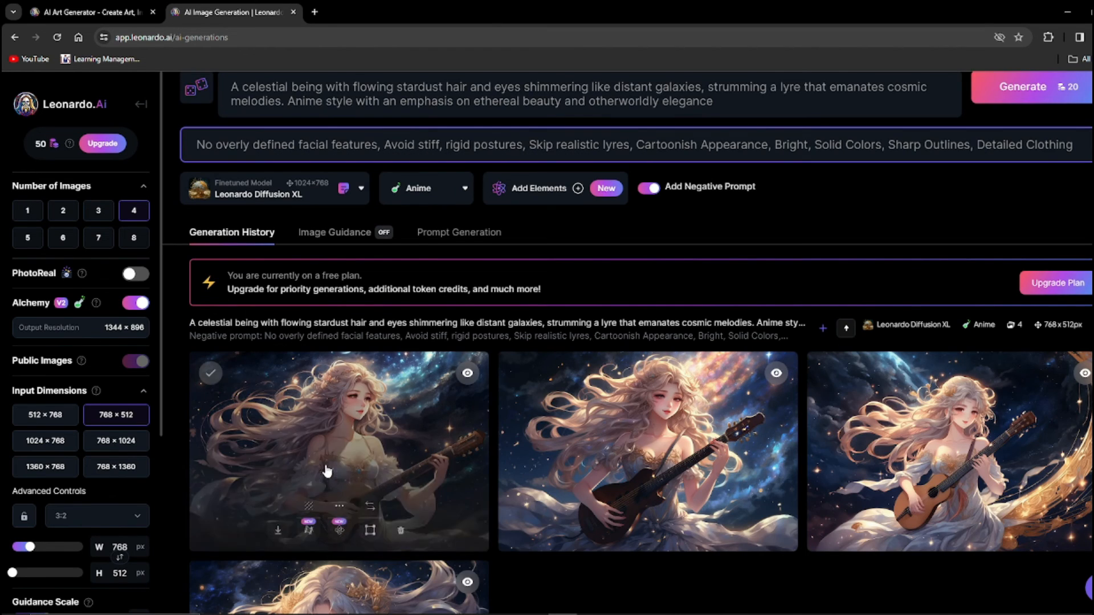
Step: Browse all four images of the celestial being at full size and return to the prompt
scroll(361, 336, "down", 2)
left_click(363, 283)
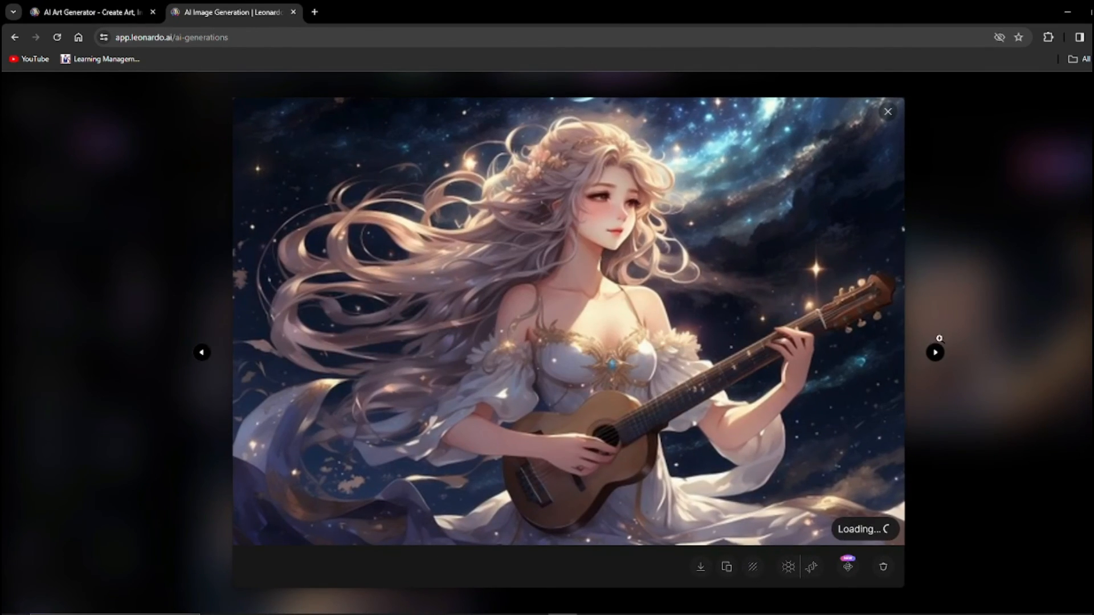
left_click(929, 355)
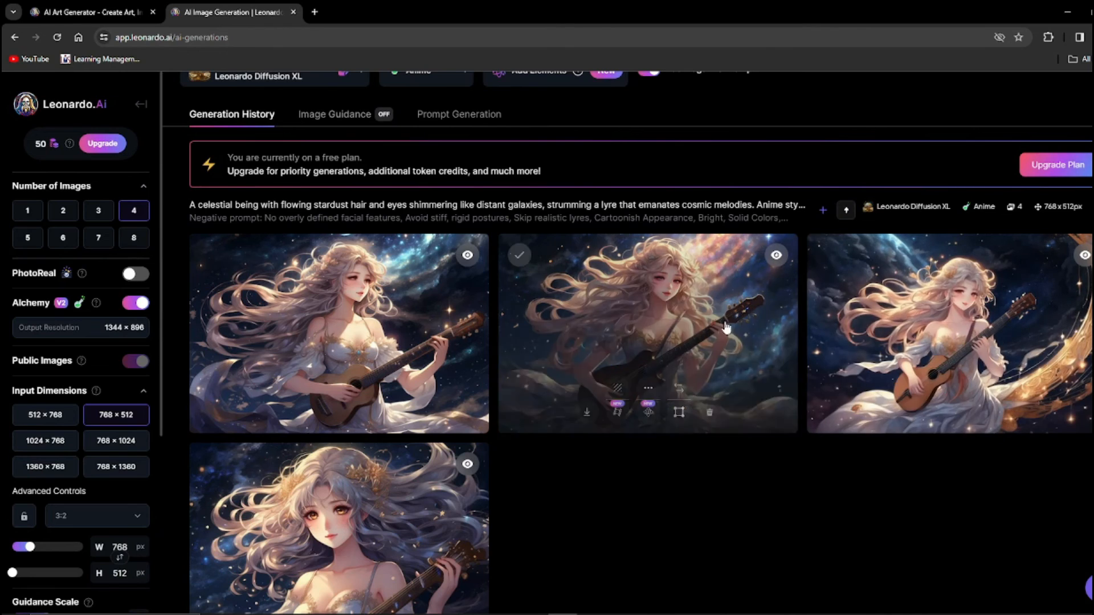
left_click(706, 341)
left_click(935, 354)
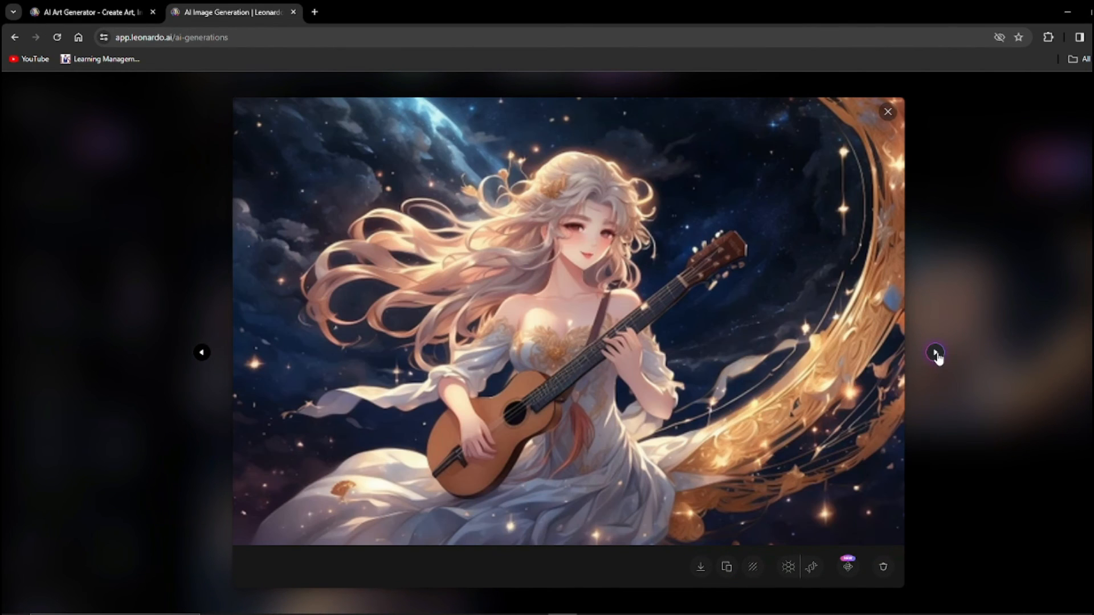
left_click(935, 353)
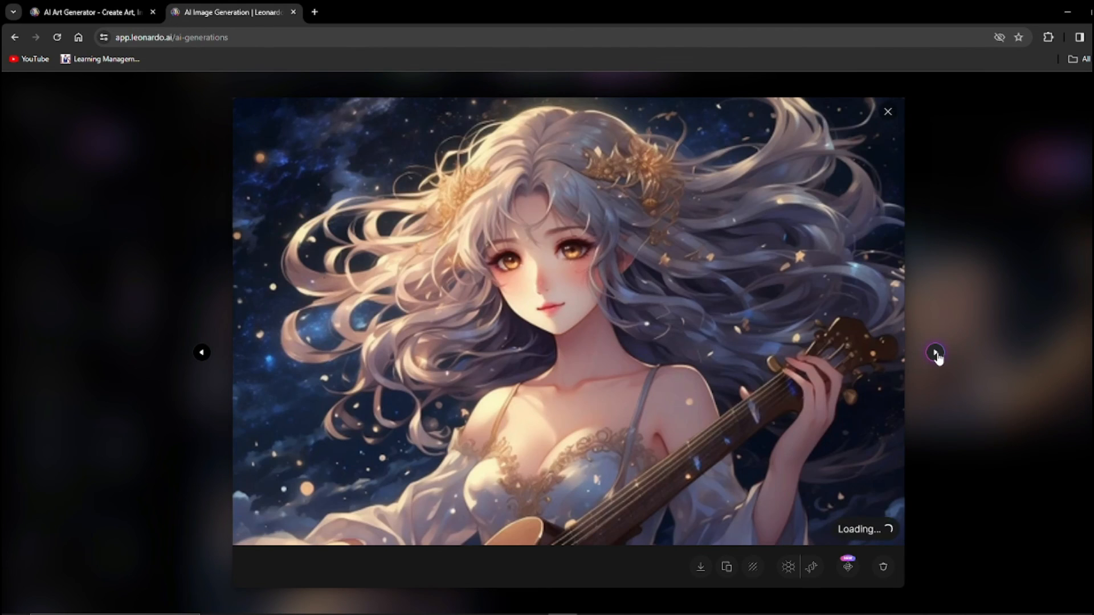
left_click(887, 114)
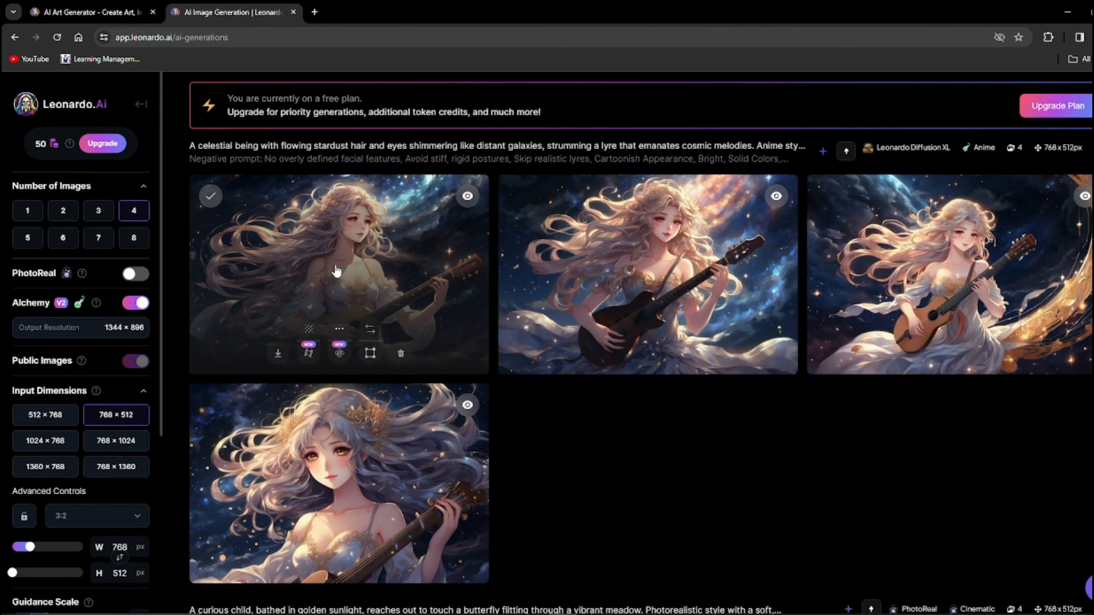
scroll(462, 310, "up", 4)
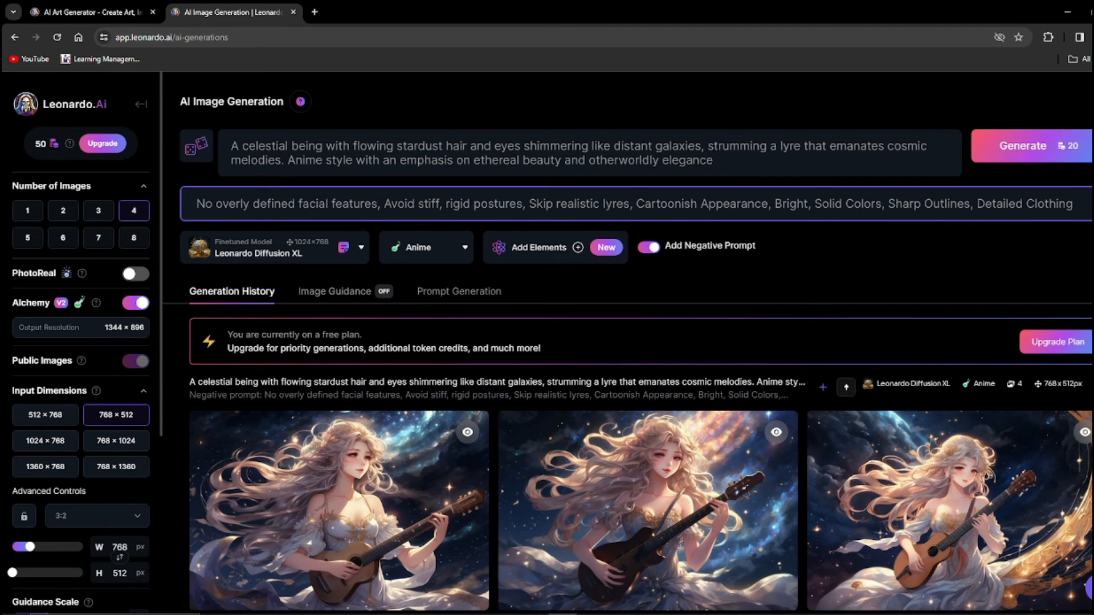
Step: Replace the prompt with a Looney Tunes meets Willy Wonka cartoon one about a zany scientist accidentally launched into a sky of giant gumdrops
triple_click(724, 175)
type("A zany scientist with mismatched socks and hair defying gravity, surrounded by bubbling concoctions and fantastical contraptions, accidentally launches themselves into a sky filled with giant gumdrops. (Cartoon style: Looney Tunes meets Willy Wonka)")
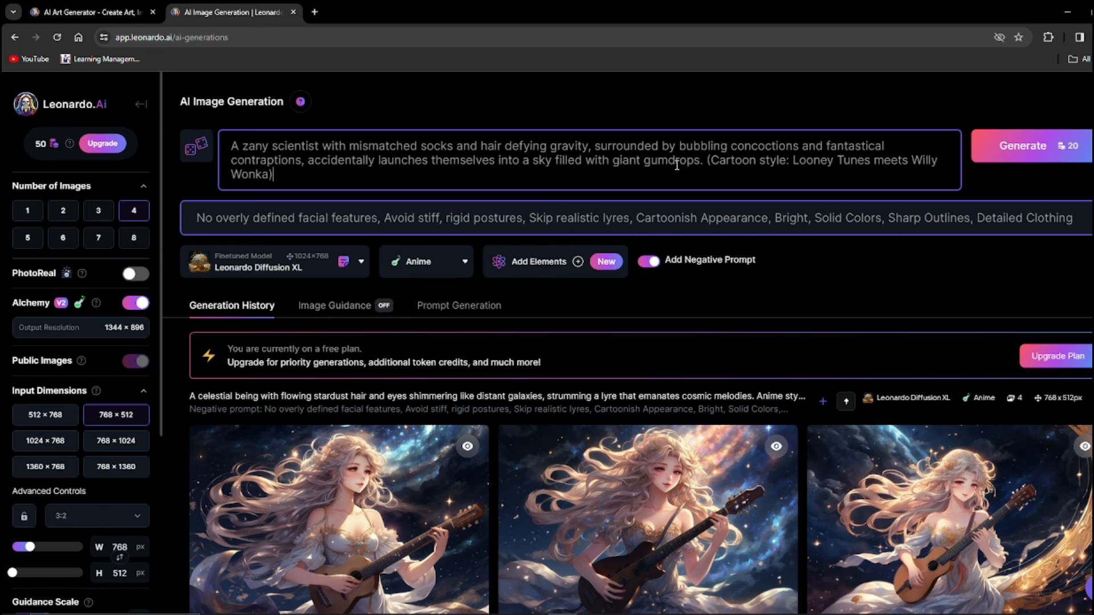
left_click_drag(713, 160, 939, 160)
left_click(272, 171)
Step: Set the image style to General and generate four images of the zany scientist
left_click(466, 261)
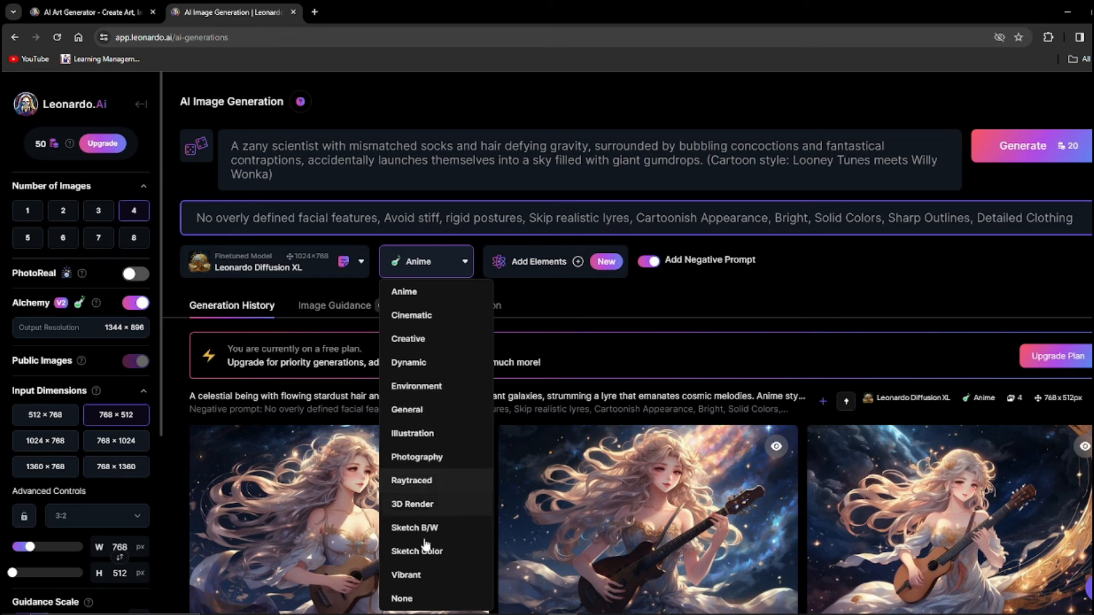
left_click(416, 410)
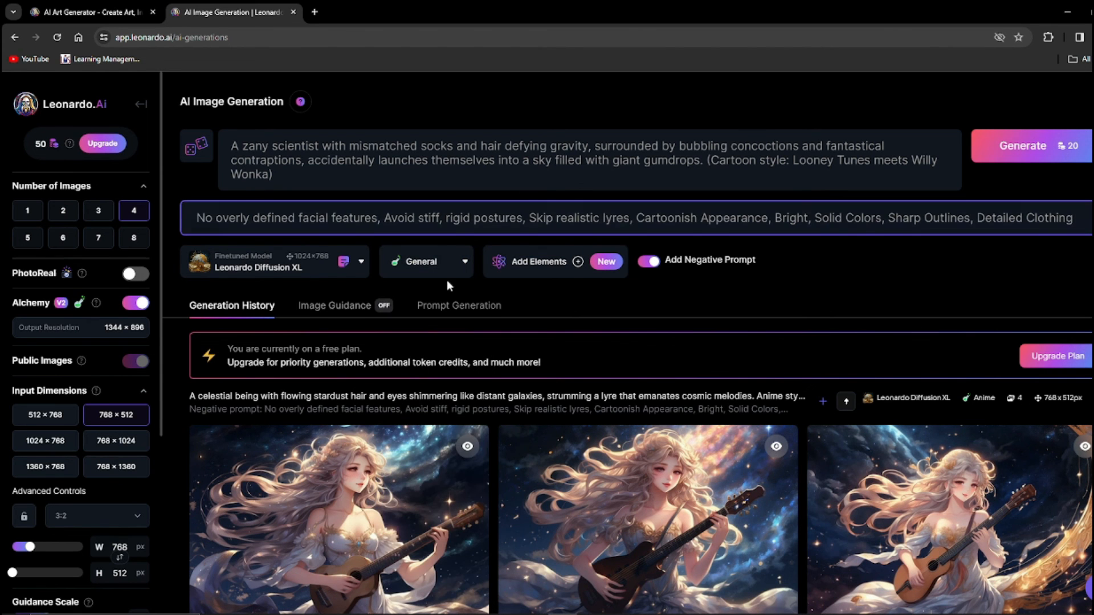
left_click(1026, 147)
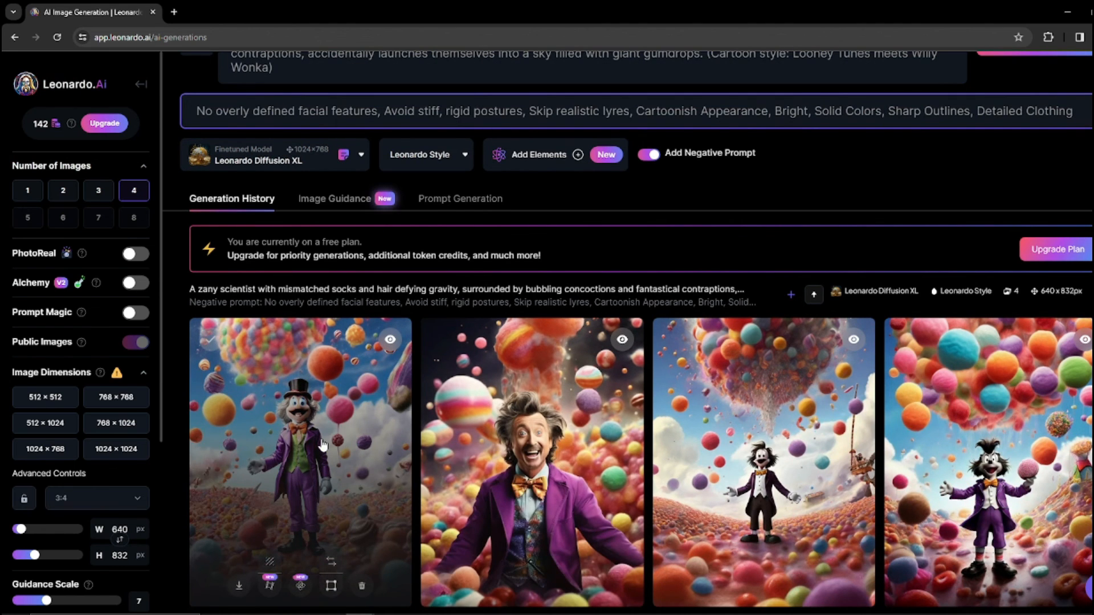
Step: View the first three zany scientist images at full size and return to the prompt
left_click(322, 444)
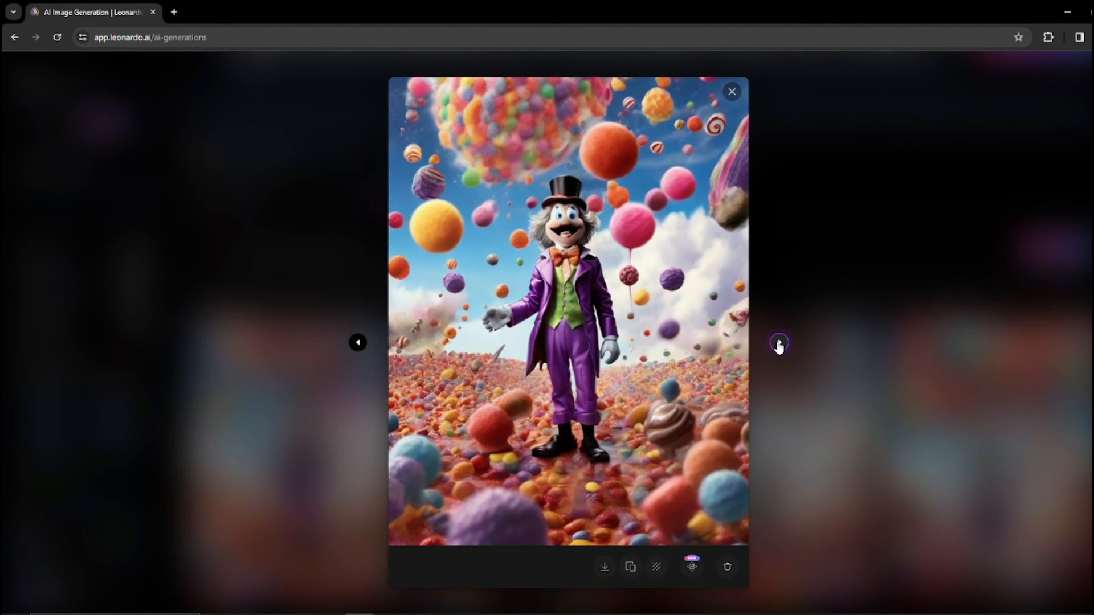
left_click(779, 343)
left_click(779, 343)
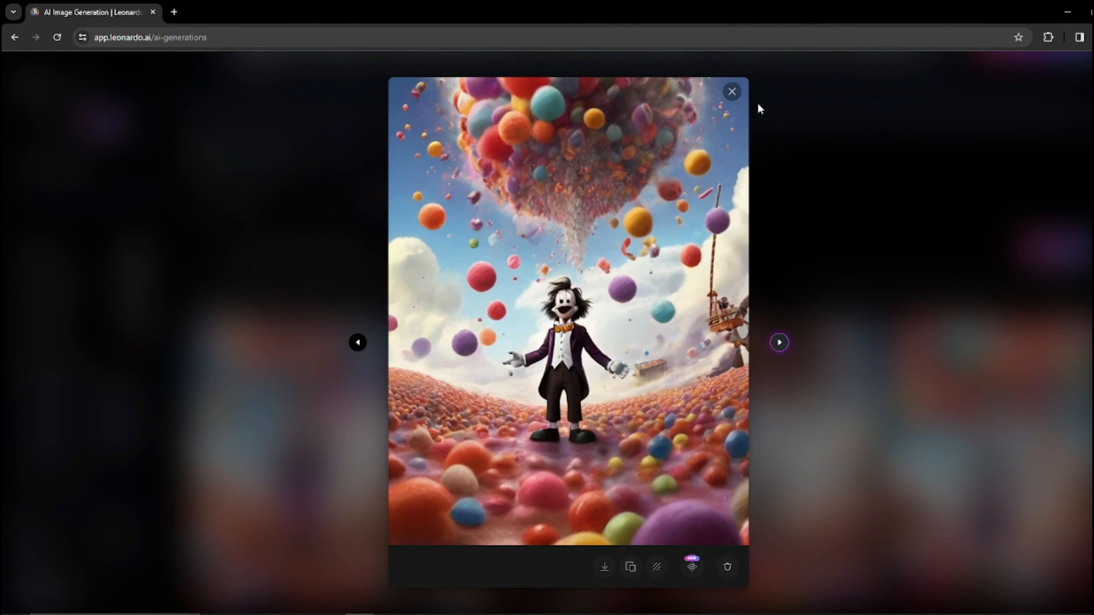
left_click(732, 91)
scroll(245, 146, "up", 1)
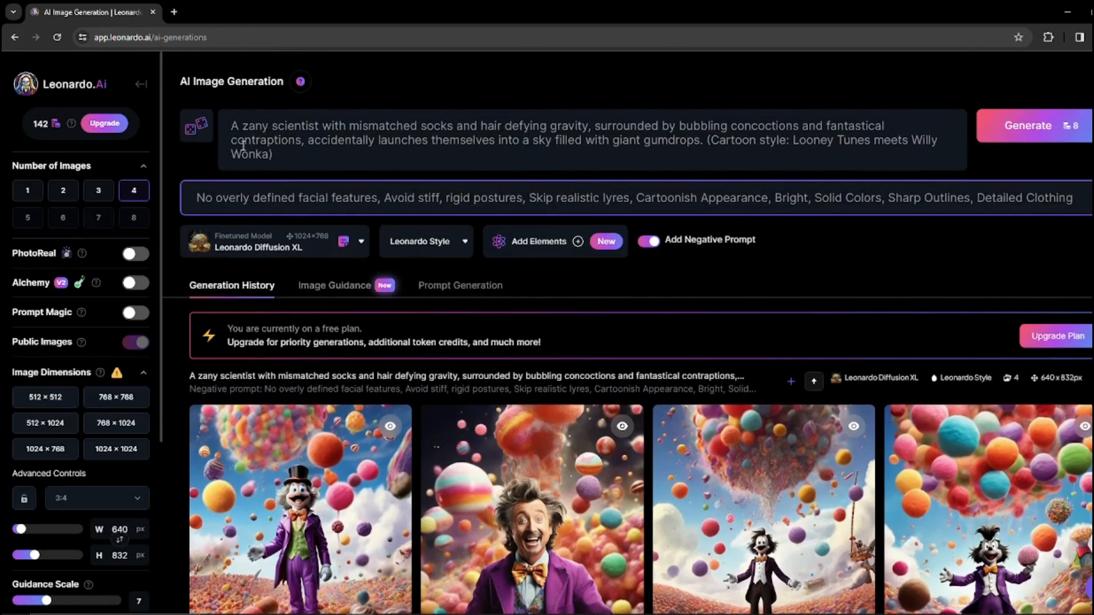
scroll(388, 296, "down", 2)
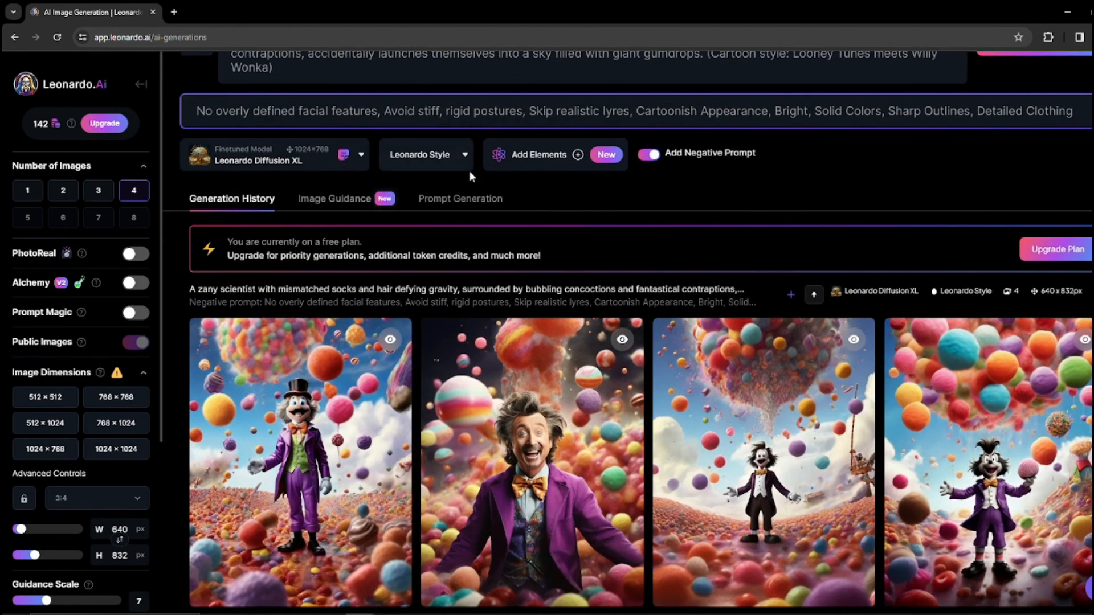
scroll(469, 170, "up", 2)
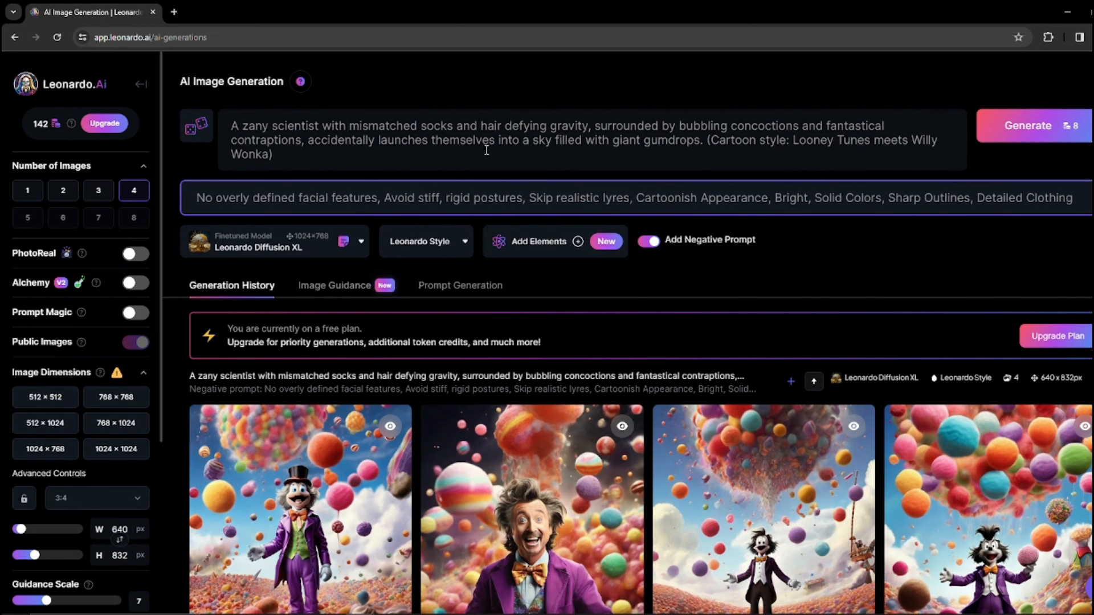
scroll(650, 152, "down", 1)
scroll(581, 305, "up", 1)
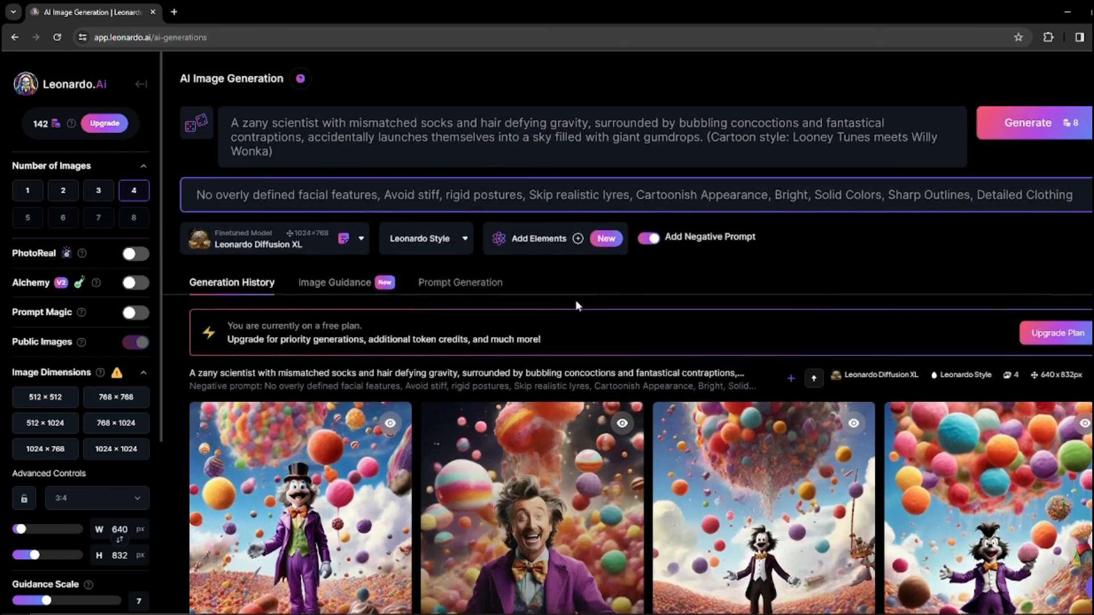
scroll(480, 403, "down", 1)
scroll(480, 404, "down", 1)
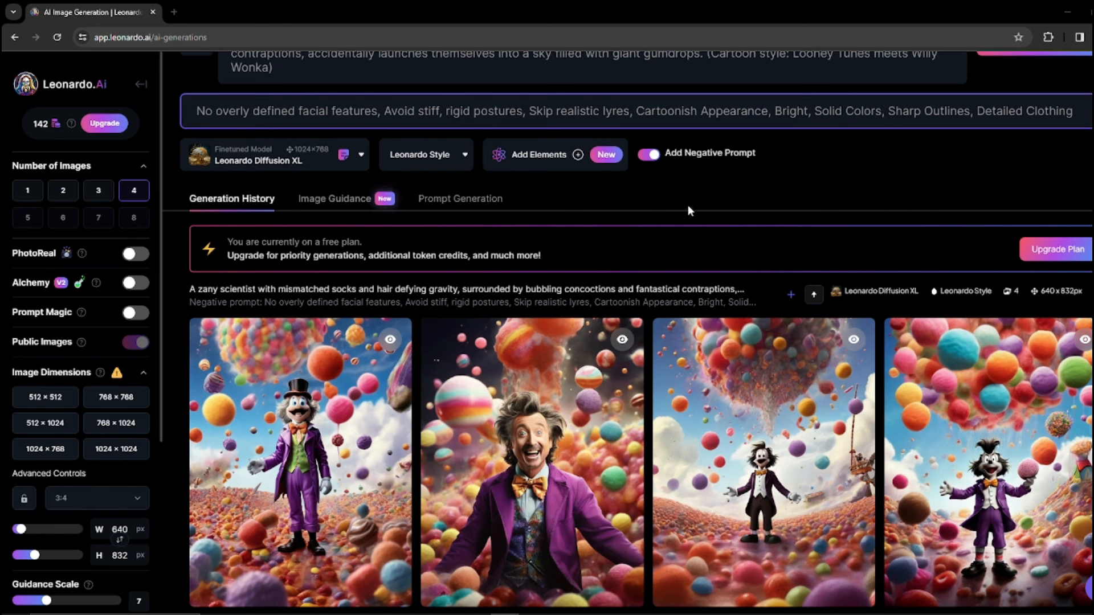
Step: Turn on Alchemy and set the image style to 3D Render
left_click(460, 158)
left_click(461, 158)
left_click(459, 156)
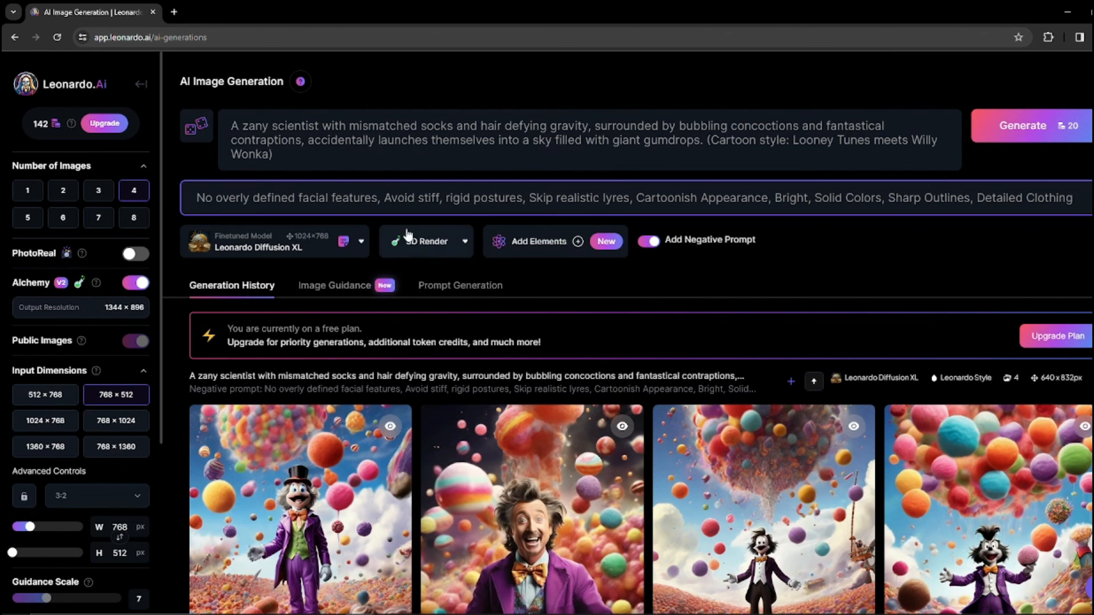
Step: Replace the prompt with one about a sleek spaceship navigating translucent crystal skyscrapers with holographic neon trails, emphasizing reflective surfaces, intricate geometry and awe-inspiring scale
left_click(344, 164)
key("ctrl+a")
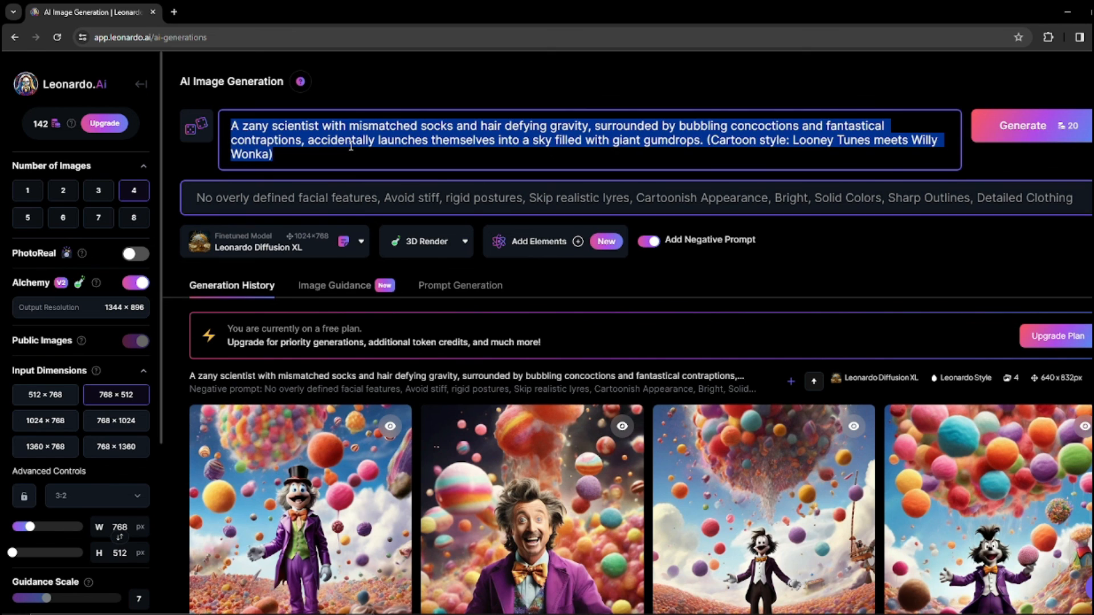
type("A sleek spaceship navigates a maze of towering, translucent crystal skyscrapers, their holographic projections creating vibrant neon trails against the starry backdrop. Emphasize reflective surfaces, intricate geometry, and a sense of awe-inspiring scale.")
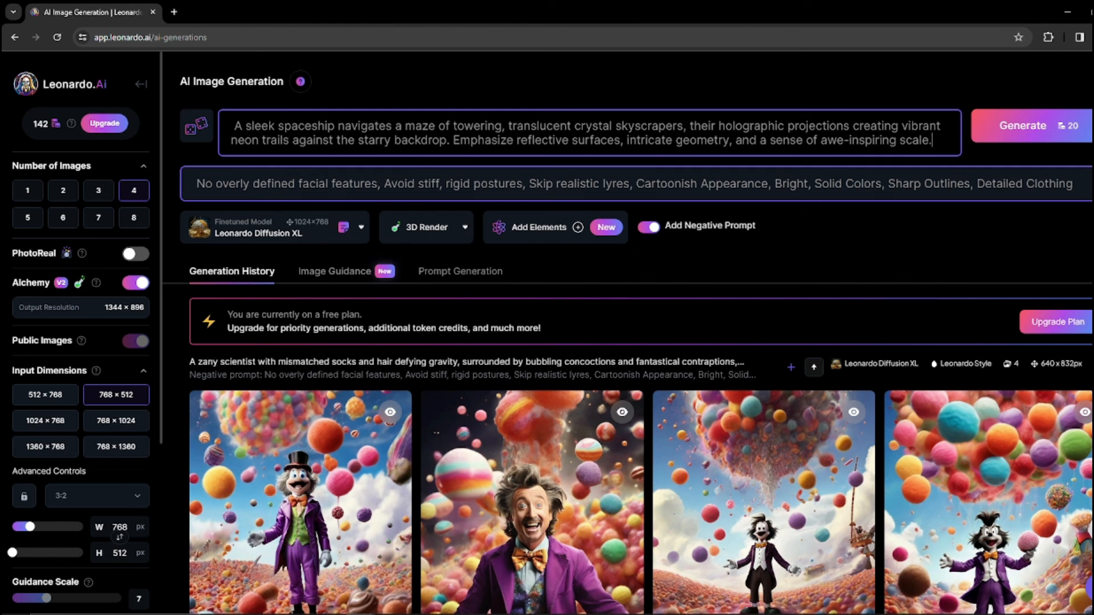
key("alt+Tab")
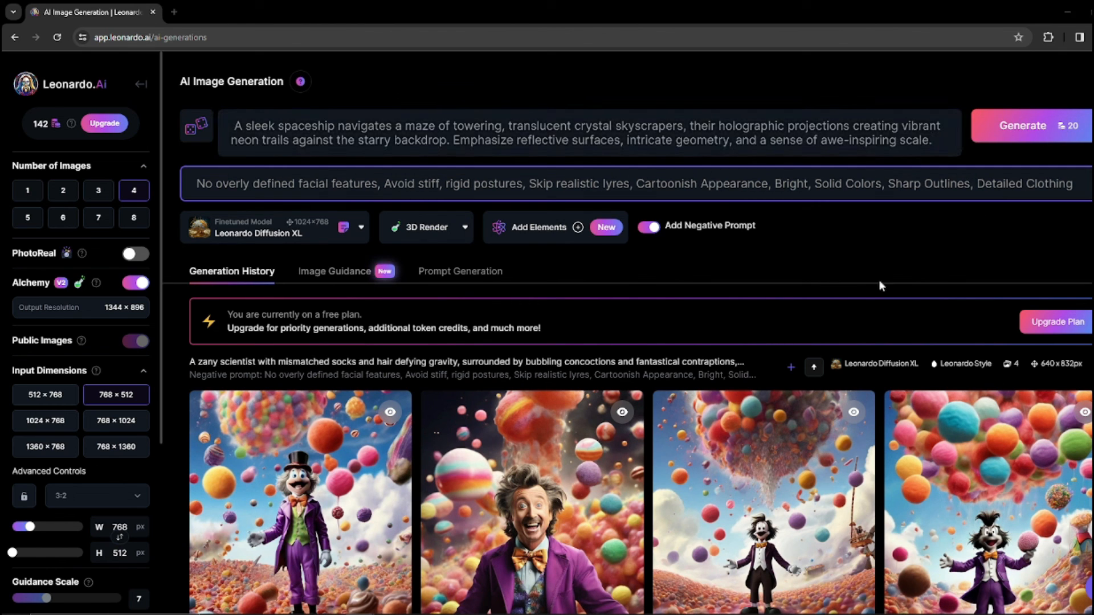
Step: Replace the negative prompt with "Solid Colors, Sharp Outlines, Overly Smooth Surfaces, Regular Geometric Shapes, Static Holographic Projections, Earthly Architecture, Flat Lighting"
left_click(403, 189)
key("ctrl+a")
type("Solid Colors")
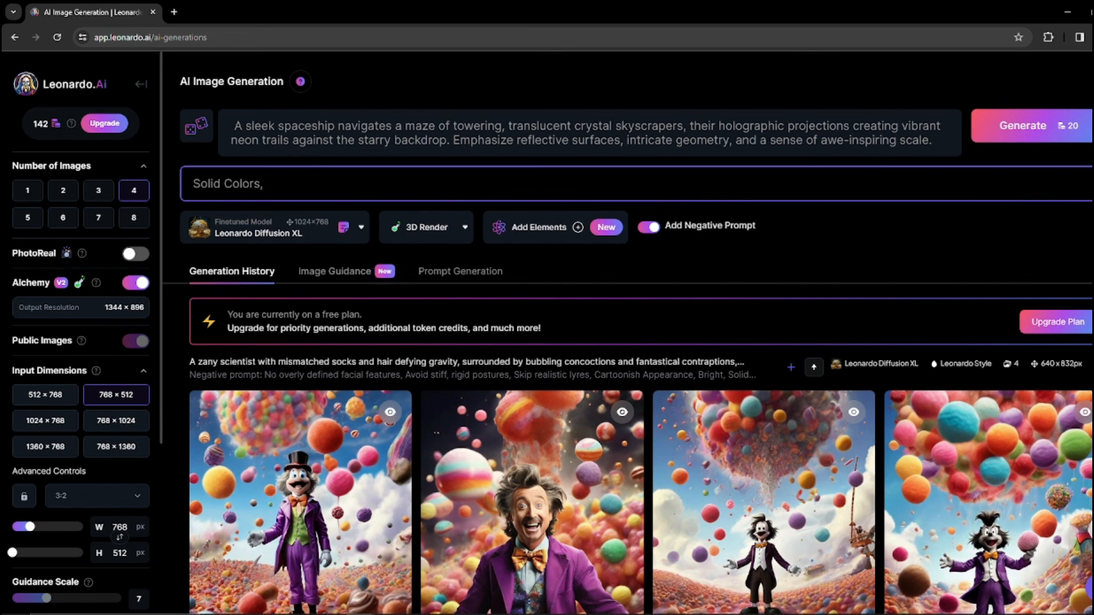
type("Sharp Outlines")
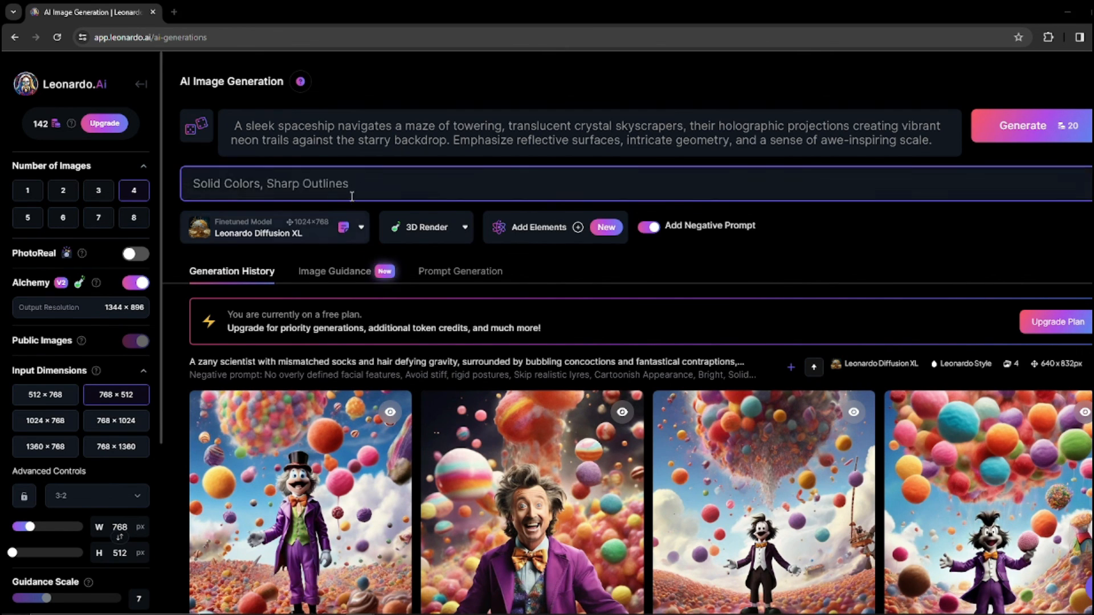
type("Overly Smooth Surfaces")
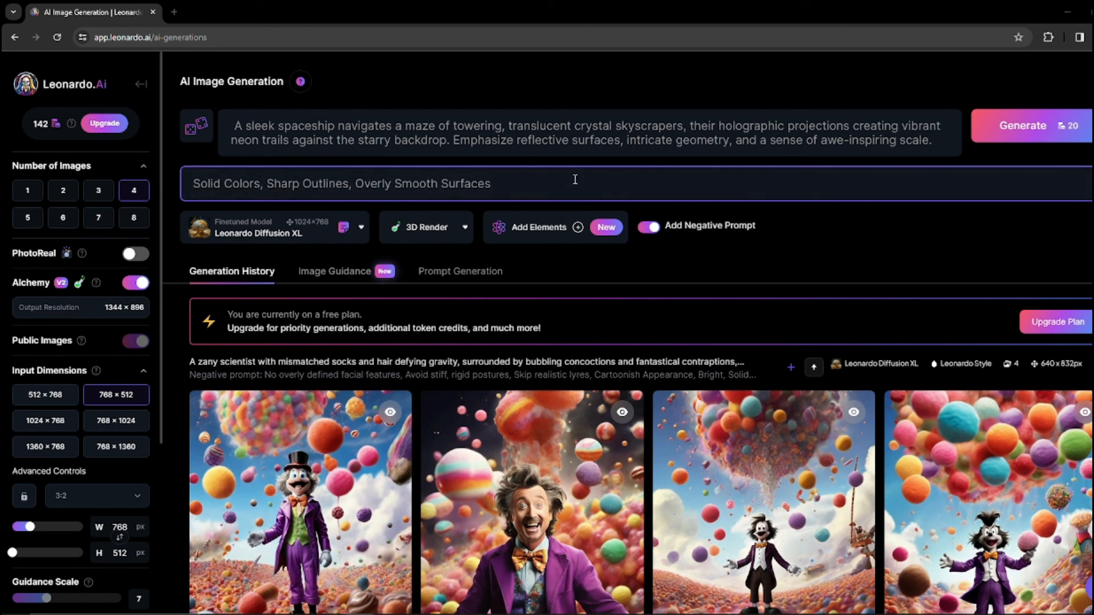
type("Regular Geometric Shapes")
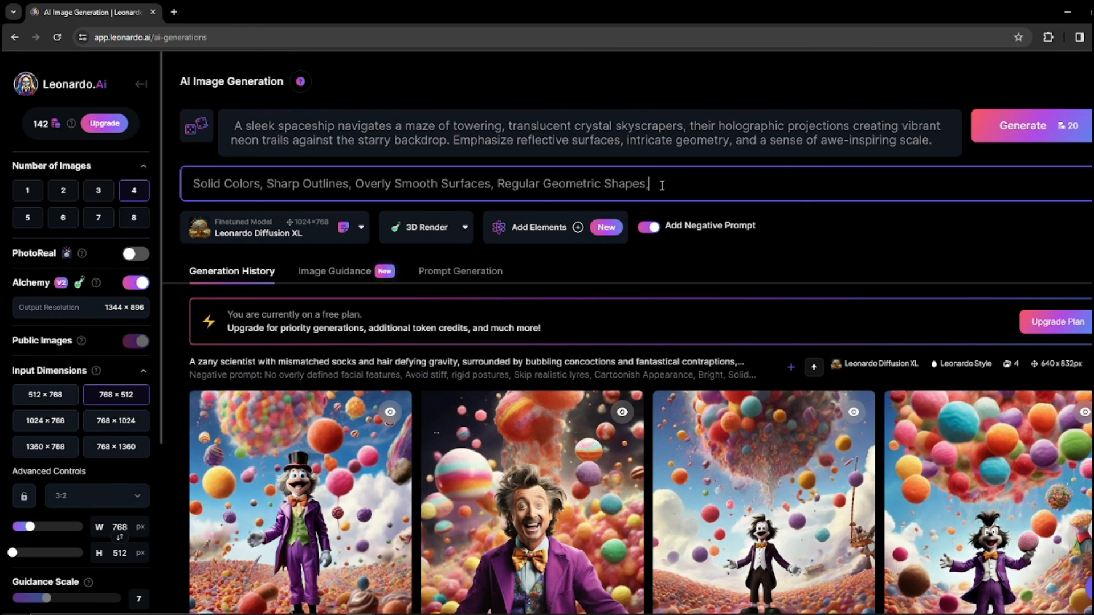
type(",")
type("Static Holographic Projections")
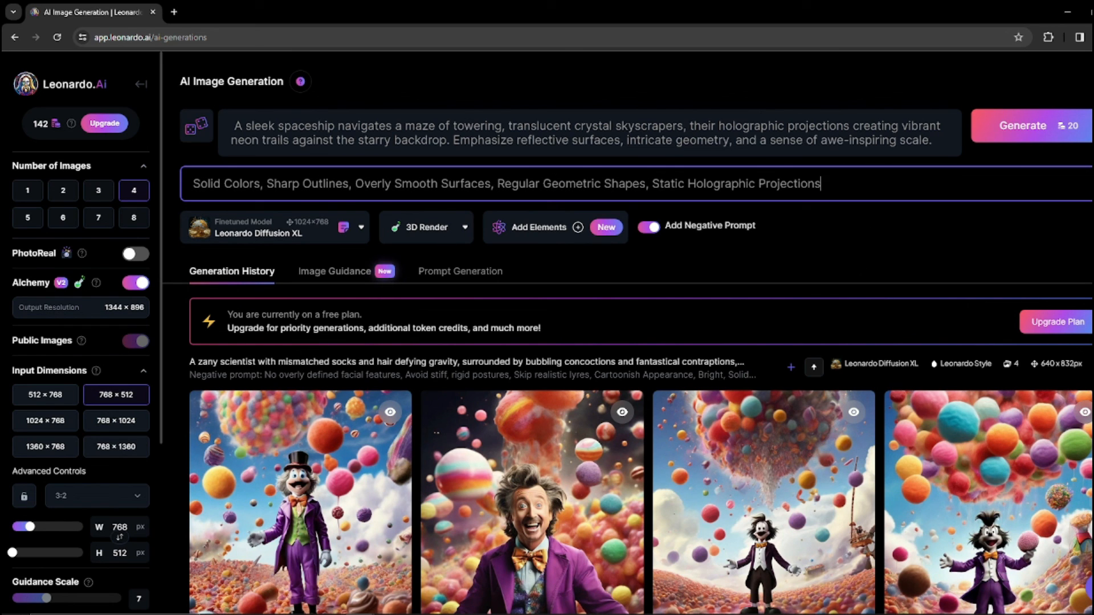
type(",")
type("Earthly Architecture")
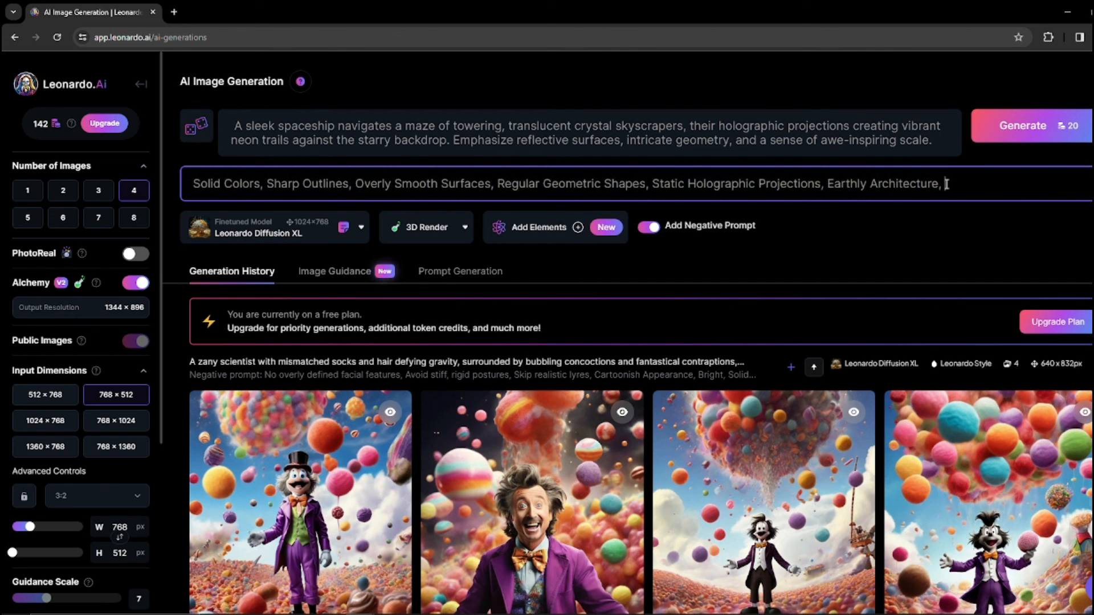
type(",")
type("Flat Lighting")
Step: Generate four images of the sleek spaceship and view the first one at full size
left_click(1043, 127)
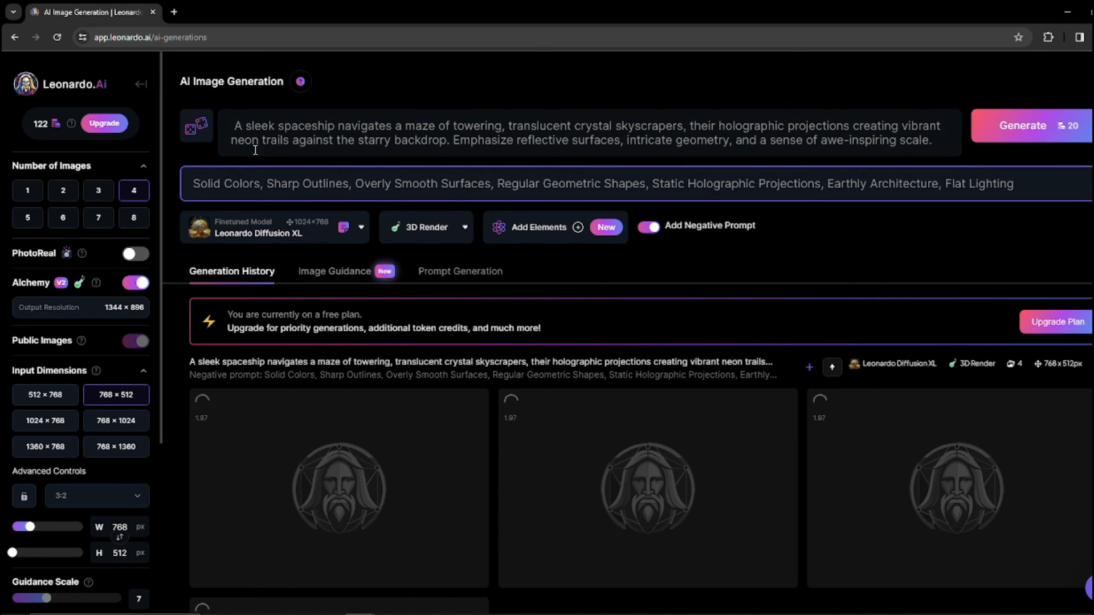
scroll(551, 340, "down", 2)
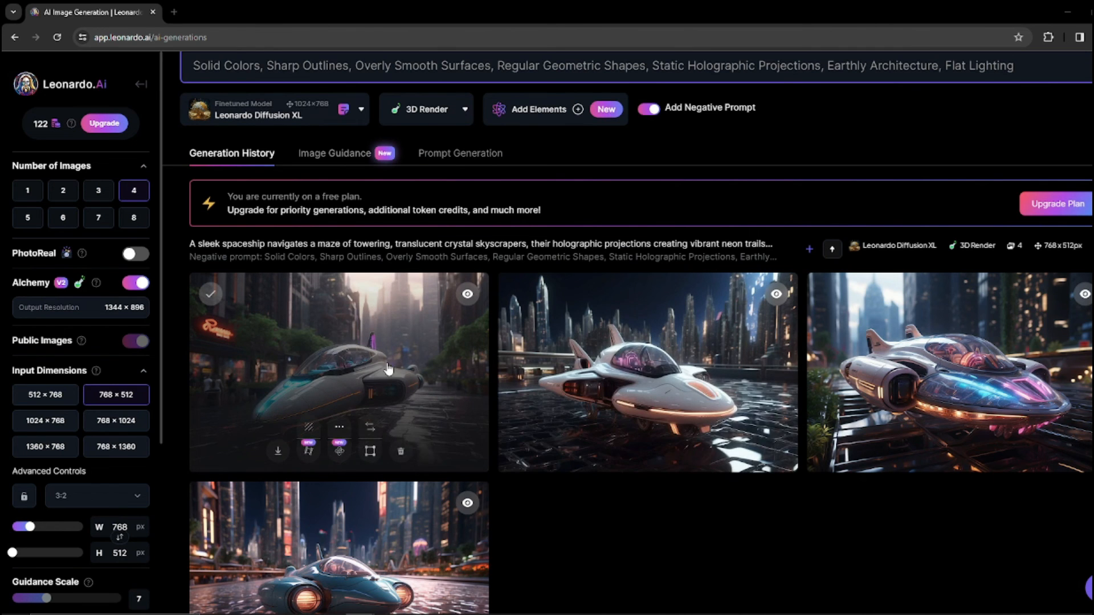
left_click(342, 370)
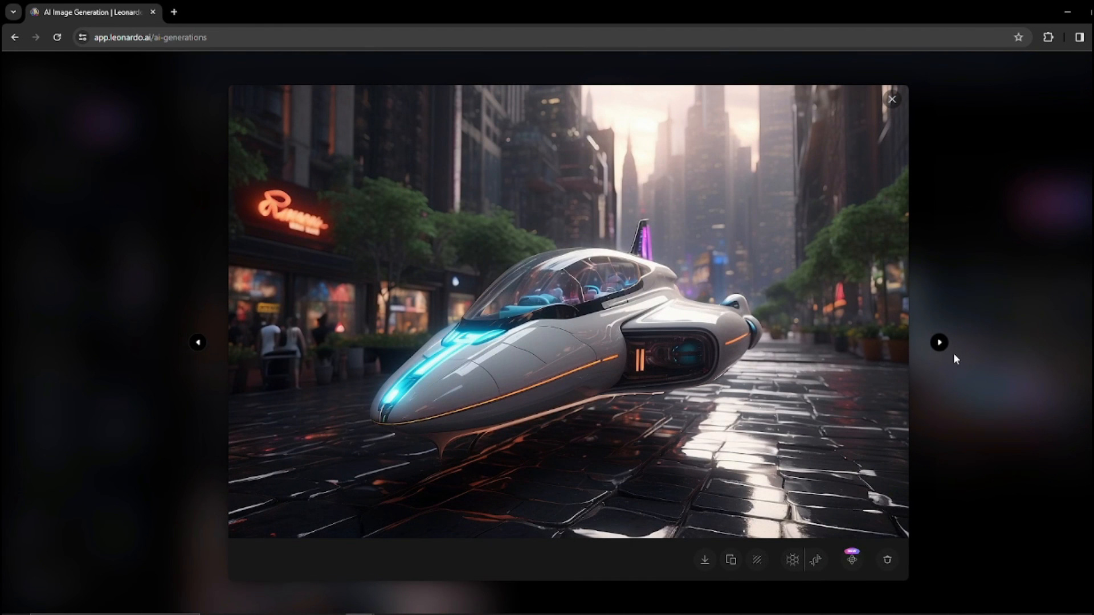